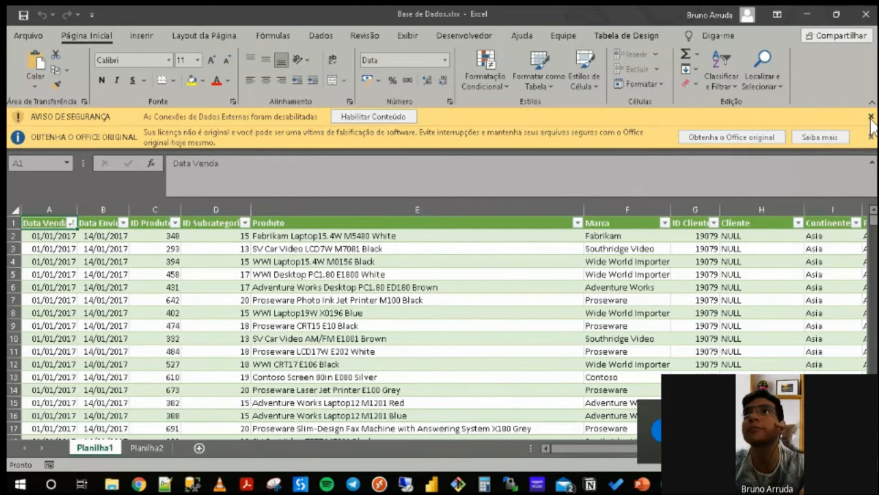
Dismiss the external data connections security warning and the Office licence notice above the Base de Dados worksheet.
click(871, 117)
click(870, 118)
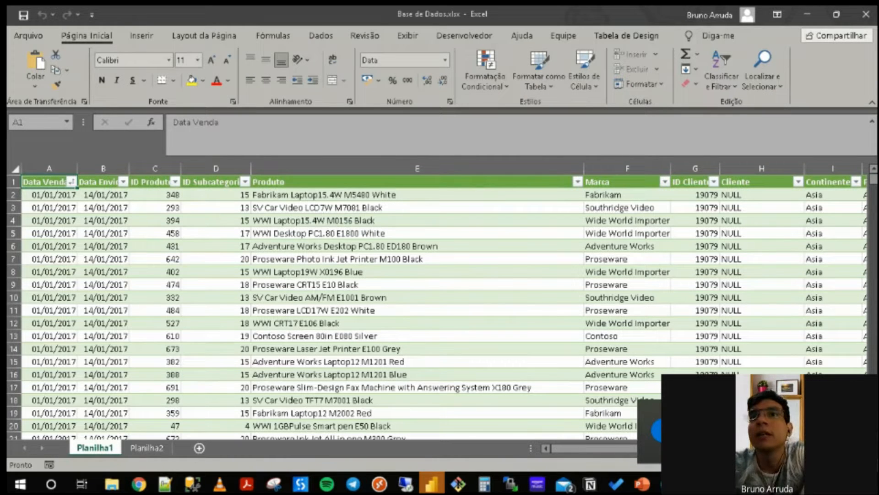
click(695, 433)
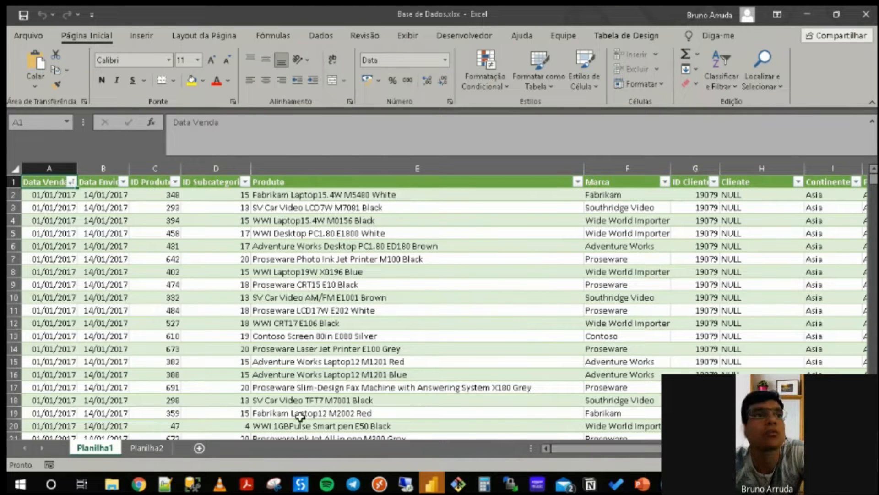
Examine the stock count table on Planilha2, selecting the Qtd Estoque, Marca and Produto columns one by one.
click(142, 448)
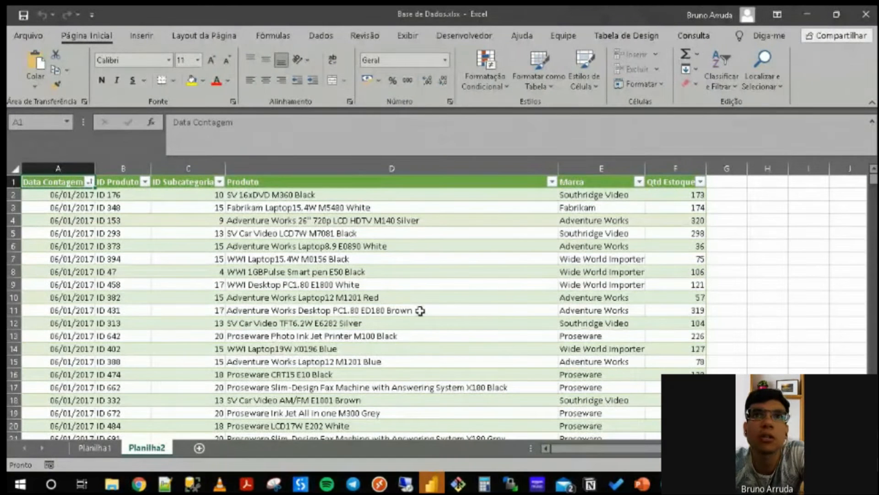
click(673, 168)
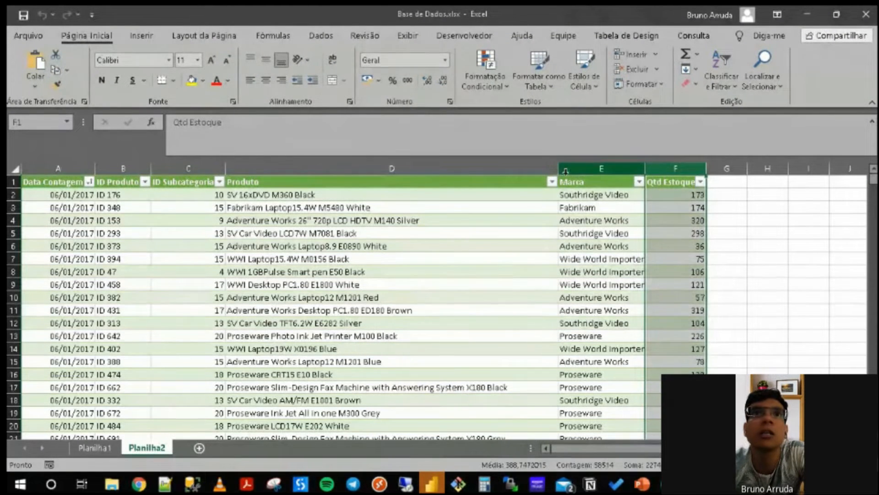
click(601, 169)
click(349, 169)
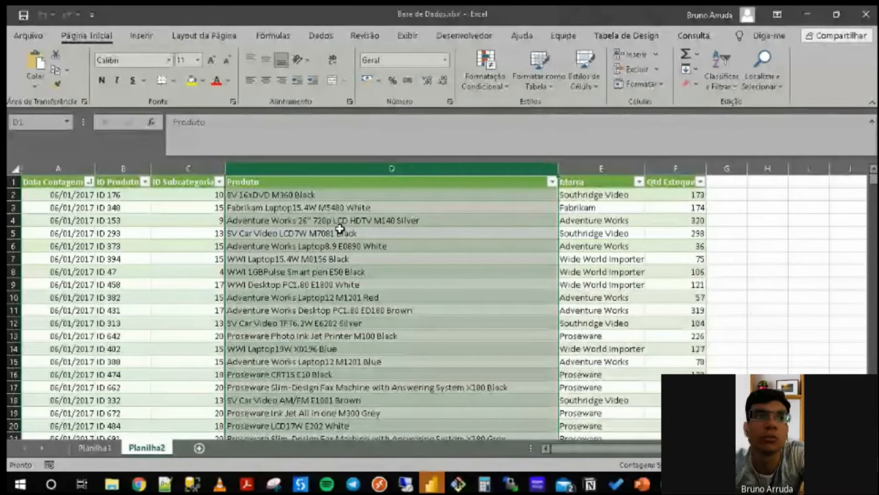
Return to Planilha1 and examine the sales table's ID Produto values and its Data Venda column.
click(91, 447)
click(153, 310)
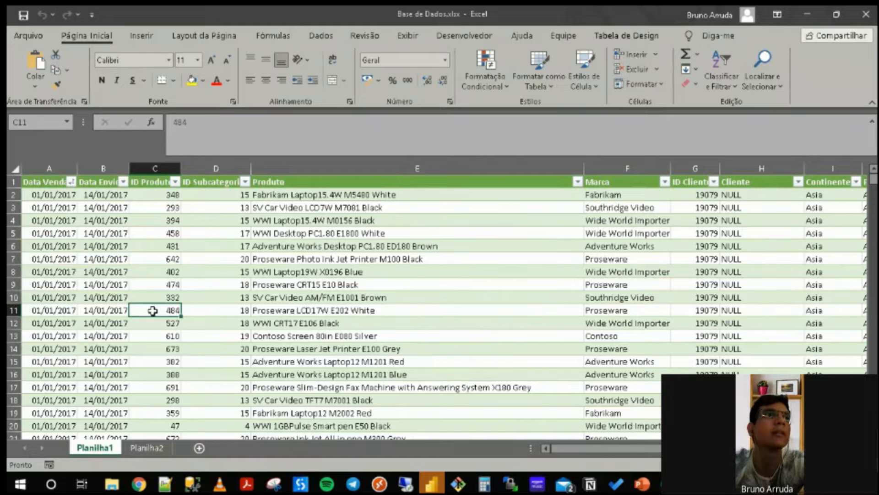
key(Up)
key(Up)
key(Up)
key(Up)
key(Up)
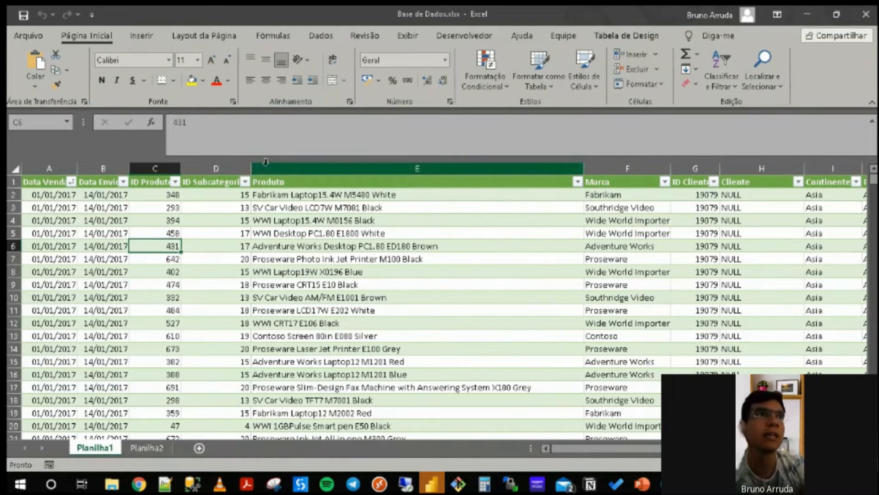
click(49, 168)
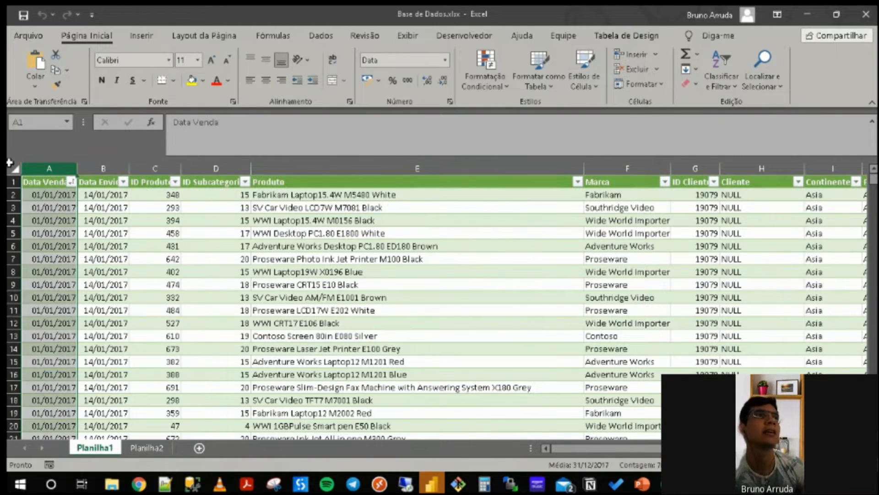
Highlight the product-related headers from ID Produto through Marca, and continue to the ID Cliente header.
drag(151, 182, 581, 185)
key(shift+Right)
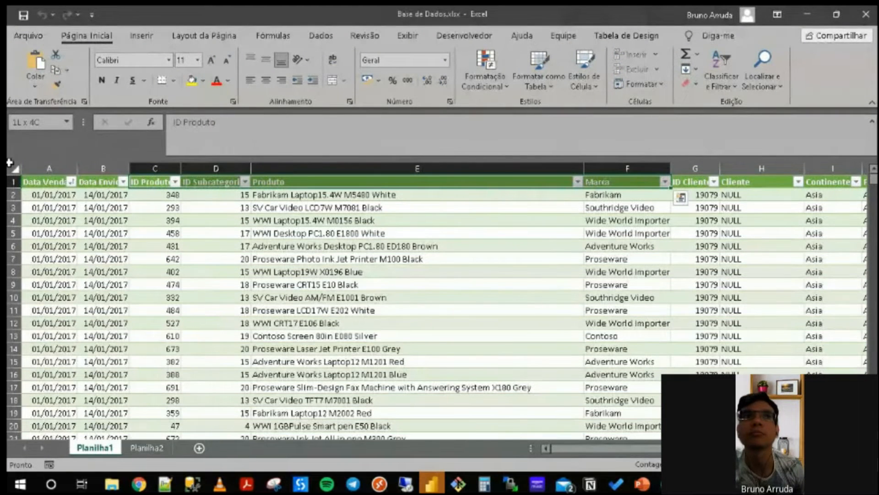
key(Right)
key(Right)
key(Right)
key(Right)
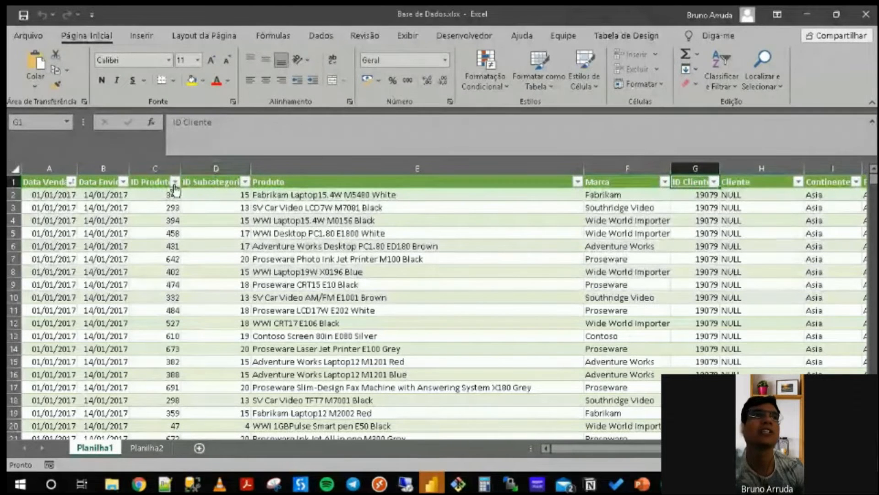
Select the ID Produto column and the ID Cliente header to inspect the key fields of the sales table.
click(166, 170)
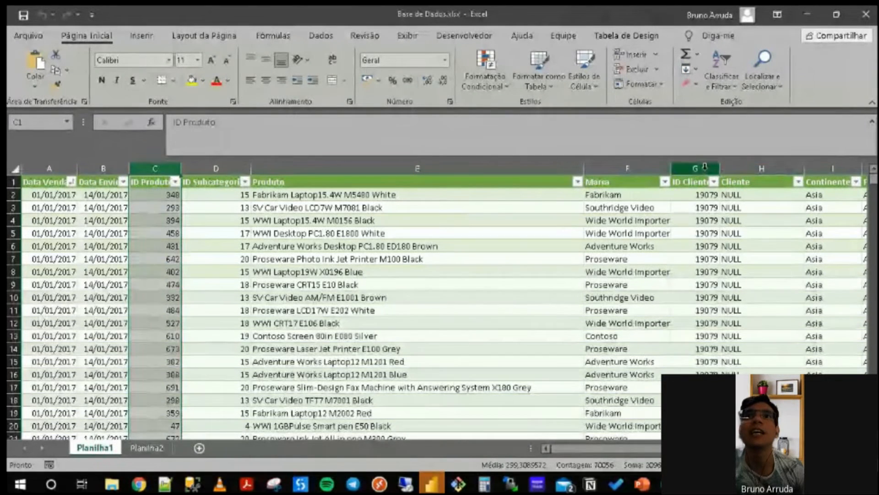
click(693, 183)
click(694, 184)
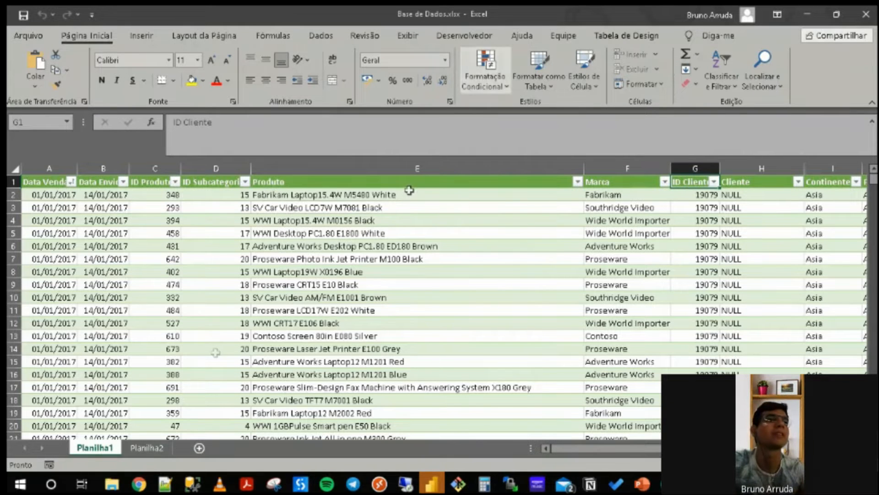
Switch to Chrome and search Google for "tabela fato e tabela dimensão" in a new tab.
mouse_move(141, 484)
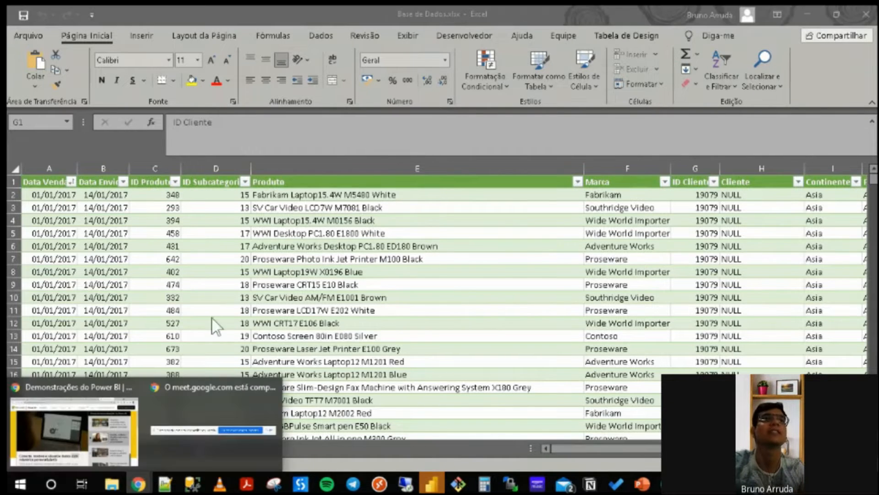
click(125, 405)
key(ctrl+t)
click(651, 39)
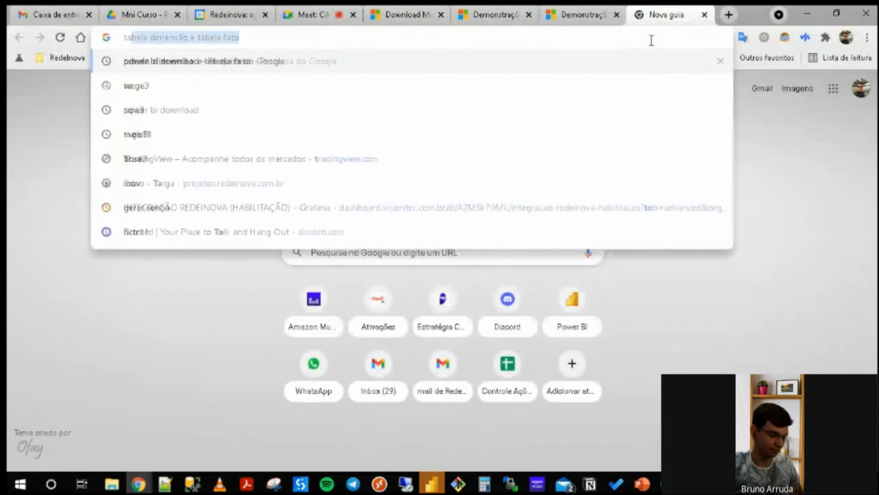
text(tabela fato e tabela dimen)
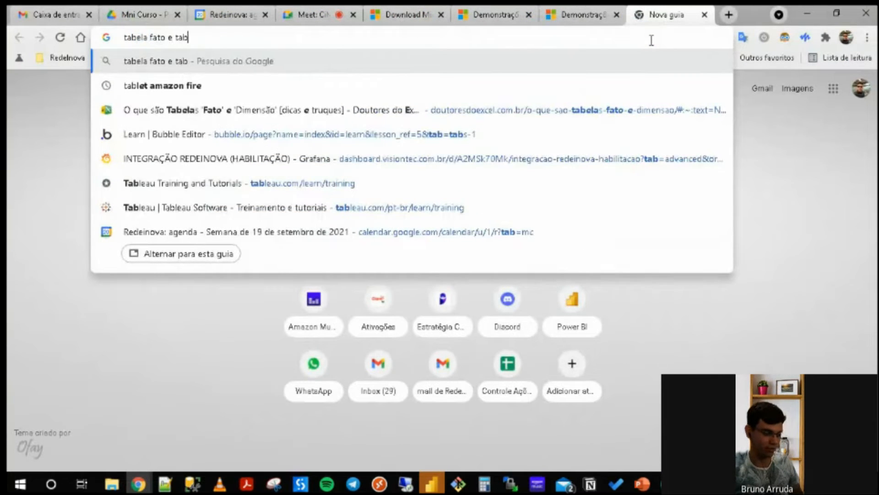
text(são)
key(Return)
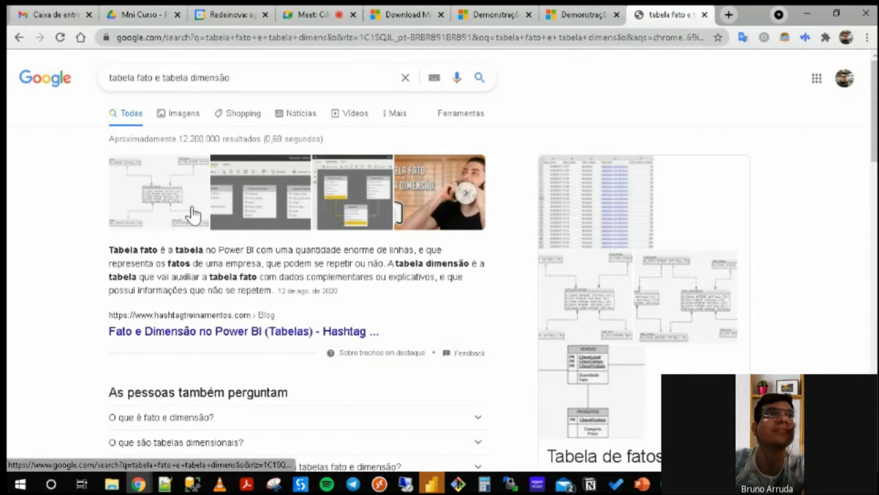
Show the image results and open the Caderno de Prova article behind the Tempo, Vendas, Local and Produtos diagram.
click(183, 114)
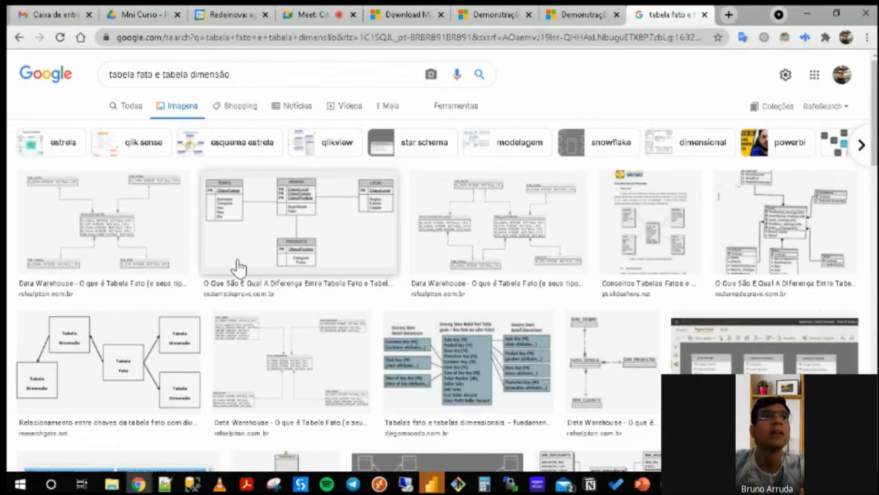
click(261, 249)
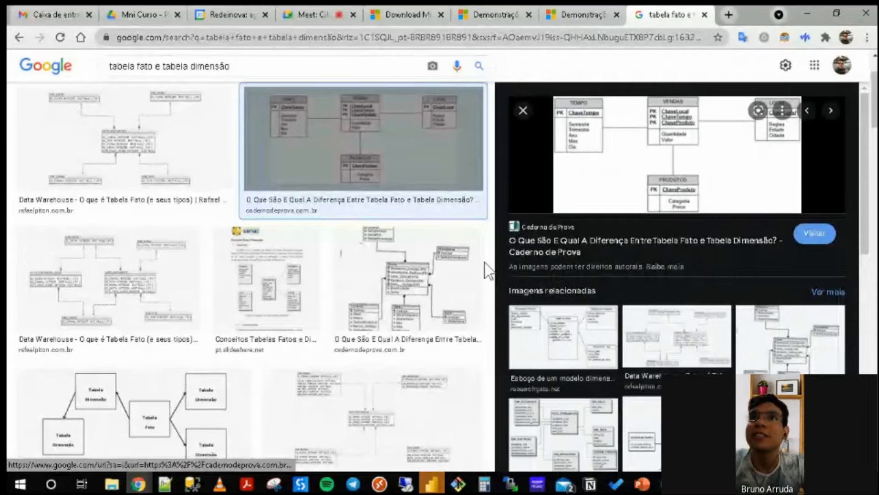
click(624, 147)
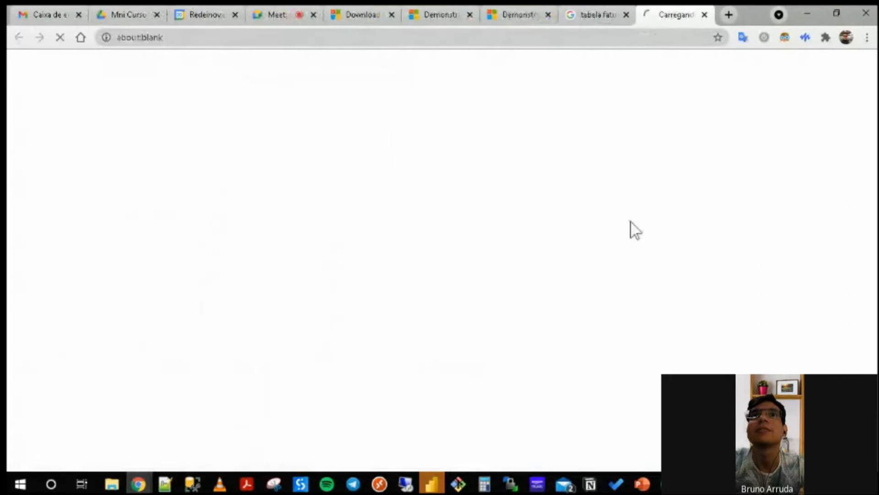
click(588, 15)
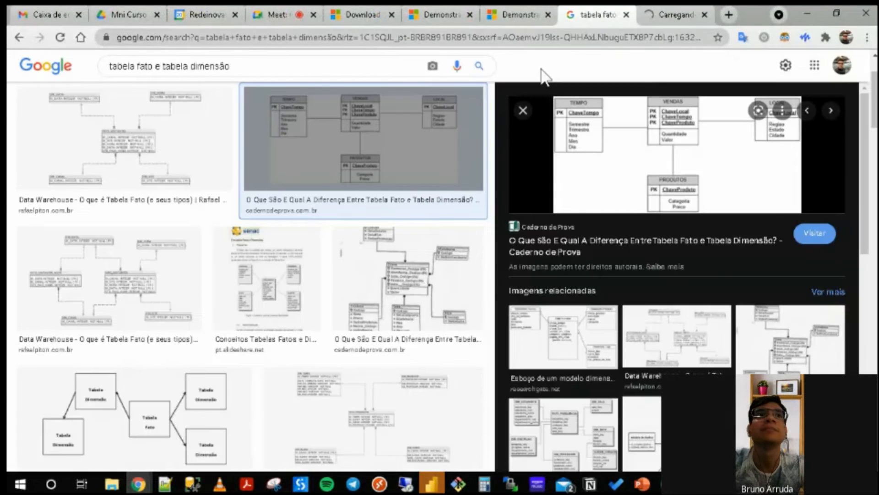
right_click(629, 160)
click(687, 162)
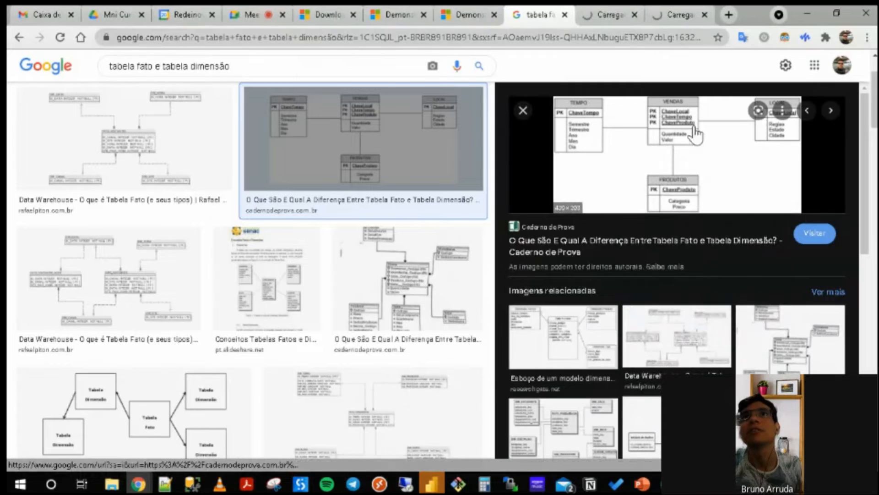
click(672, 12)
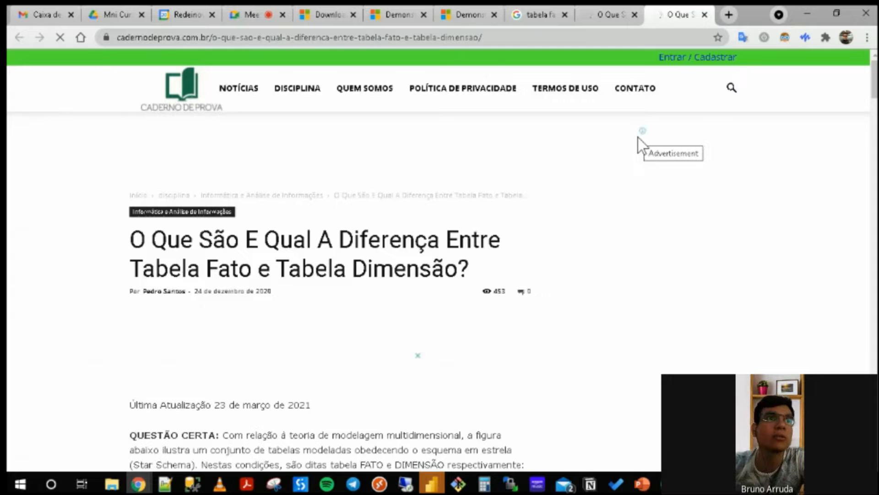
Examine the article's star schema diagram at an enlarged page zoom.
scroll(402, 264, down, 6)
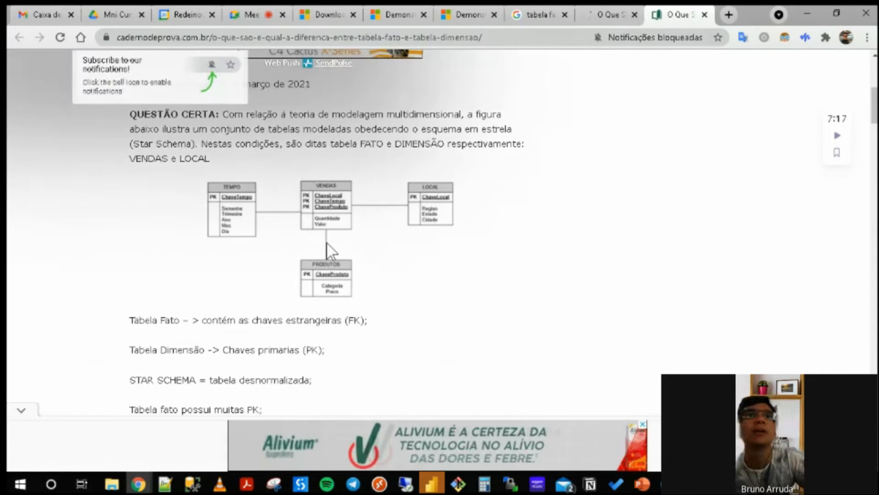
key(ctrl+plus)
key(ctrl+plus)
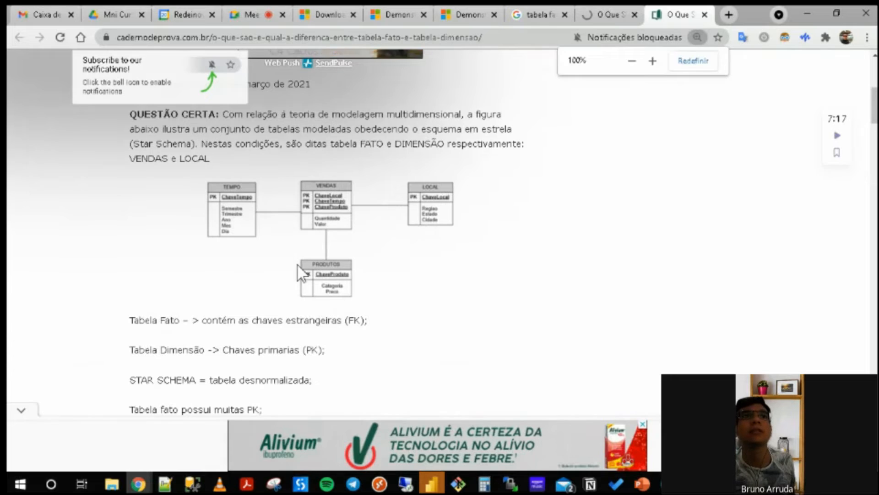
key(ctrl+plus)
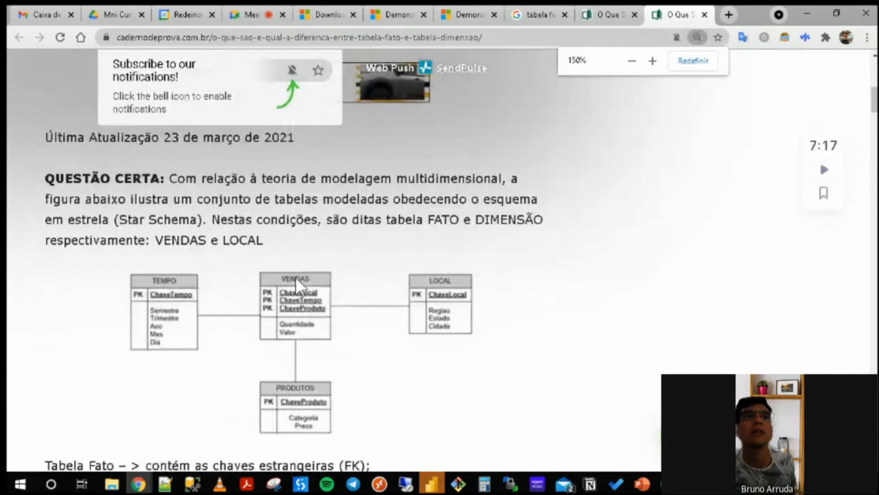
scroll(296, 276, down, 1)
scroll(295, 277, up, 1)
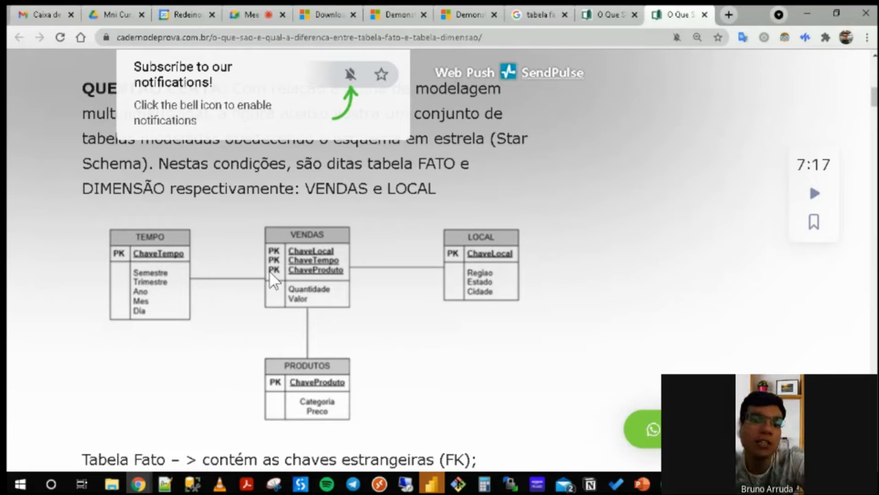
Switch to Excel to inspect the ID Produto and ID Cliente columns, and return to the diagram in Chrome.
click(669, 483)
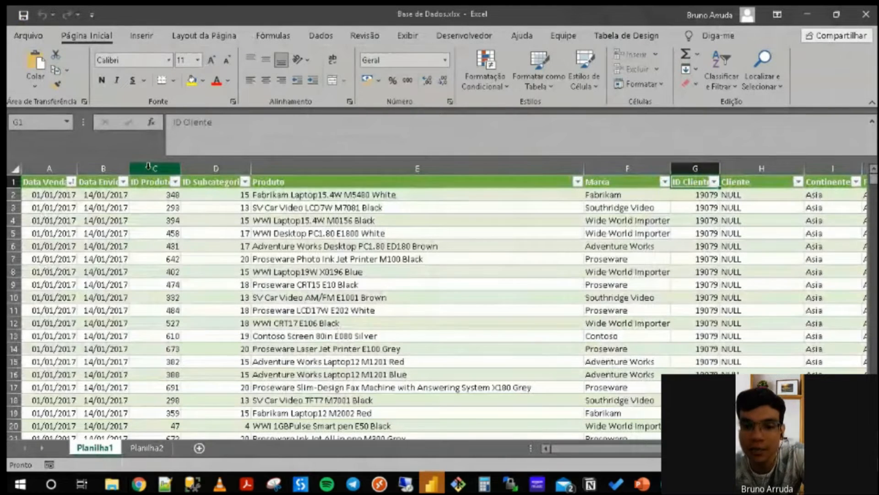
click(148, 166)
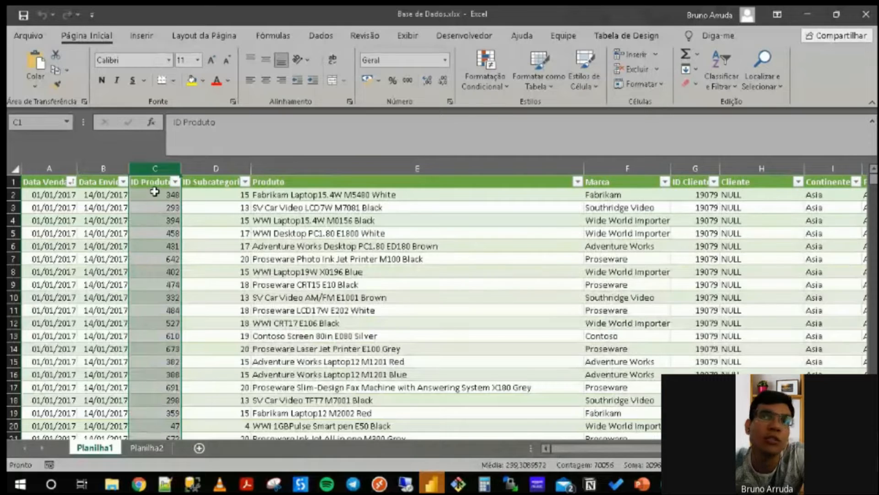
click(695, 168)
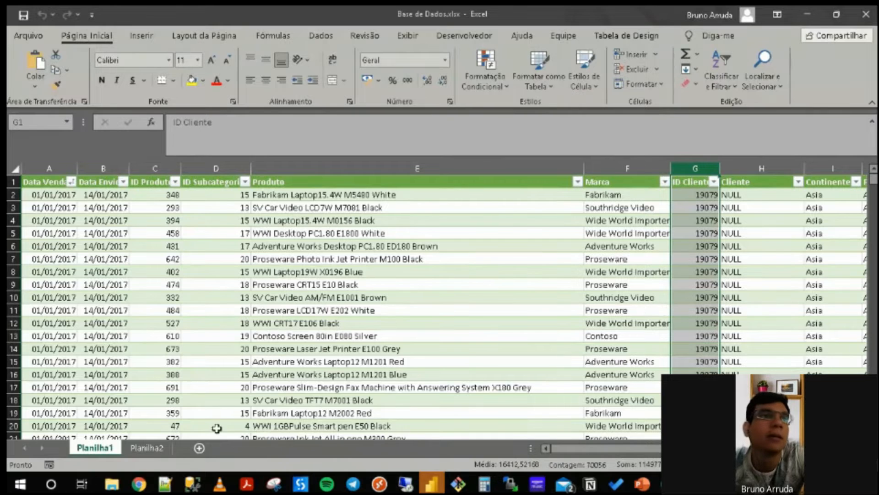
click(138, 483)
click(95, 419)
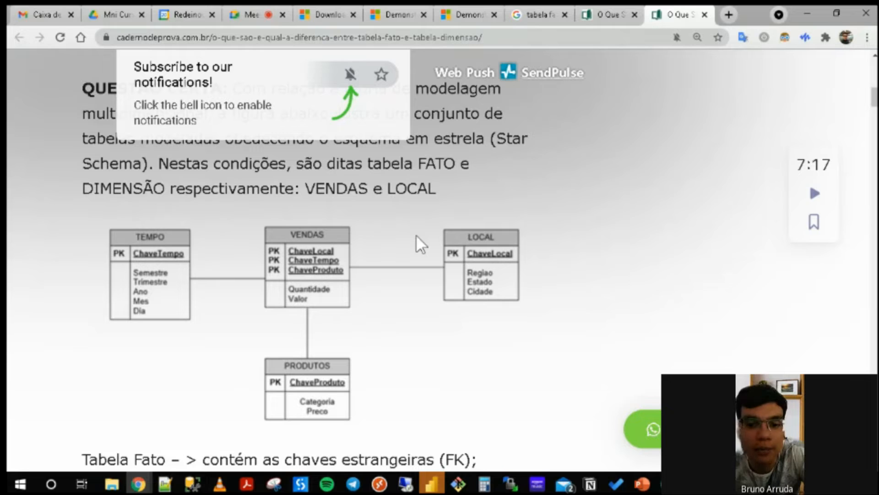
Switch back to Excel and examine the product fields of Planilha1, going through the headers from ID Produto to Marca.
key(alt+Tab)
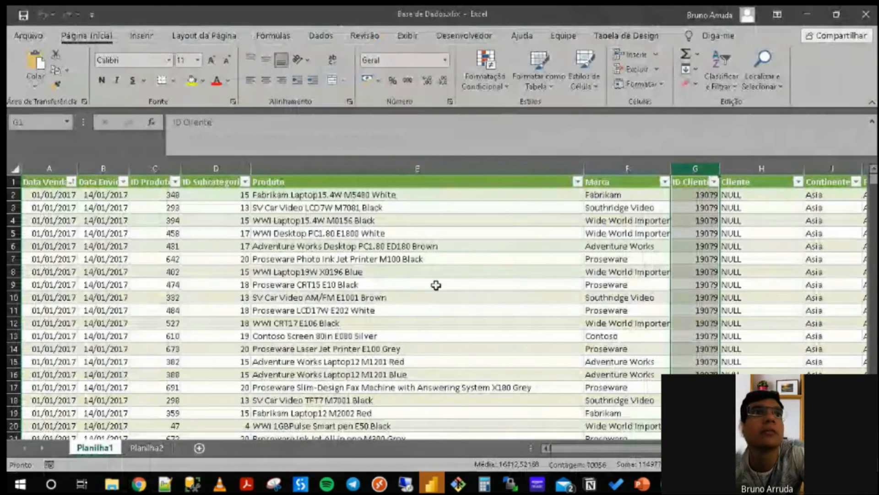
click(364, 232)
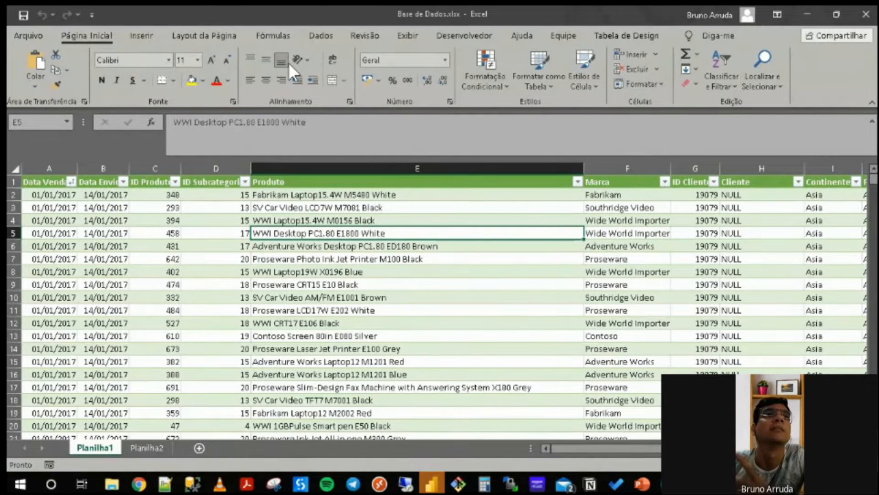
key(Up)
key(Up)
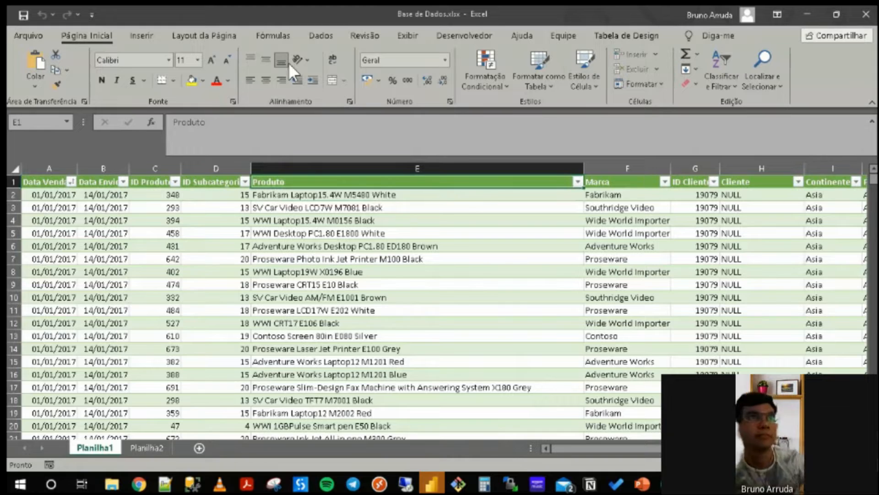
key(Left)
key(Left)
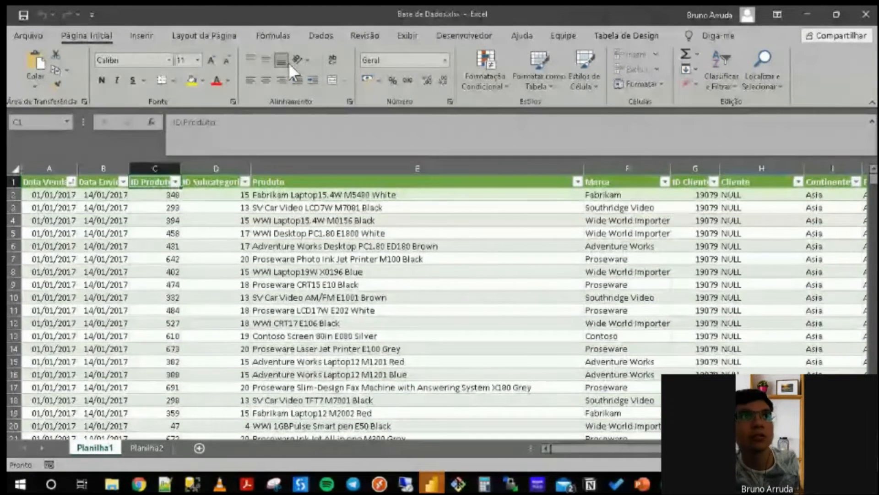
key(Right)
key(Right)
key(Right)
key(Right)
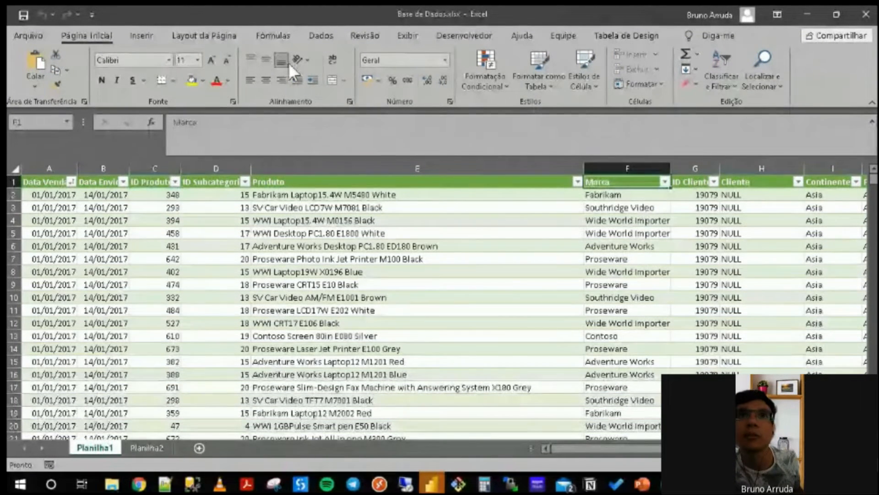
Examine the customer and location headers of Planilha1 past Marca, returning to ID Cliente.
key(Right)
key(Right)
key(Right)
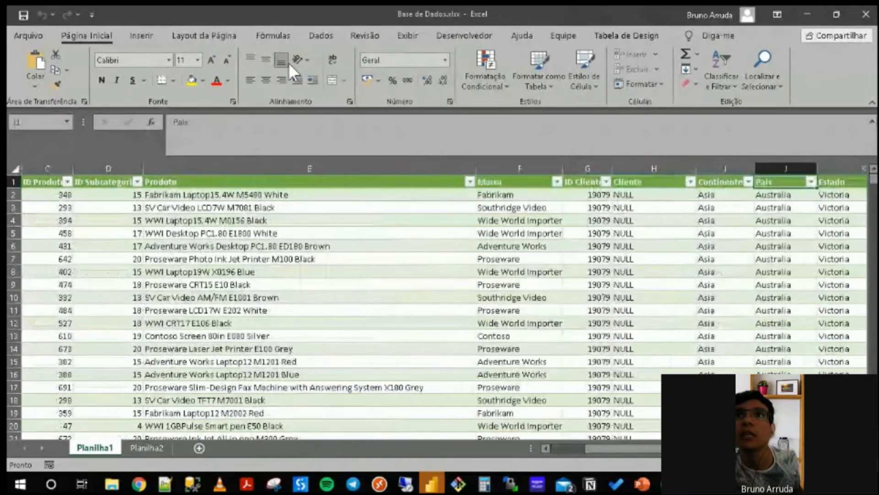
key(Right)
key(Right)
key(Right)
key(Left)
key(Left)
key(Left)
key(Left)
key(Left)
key(Left)
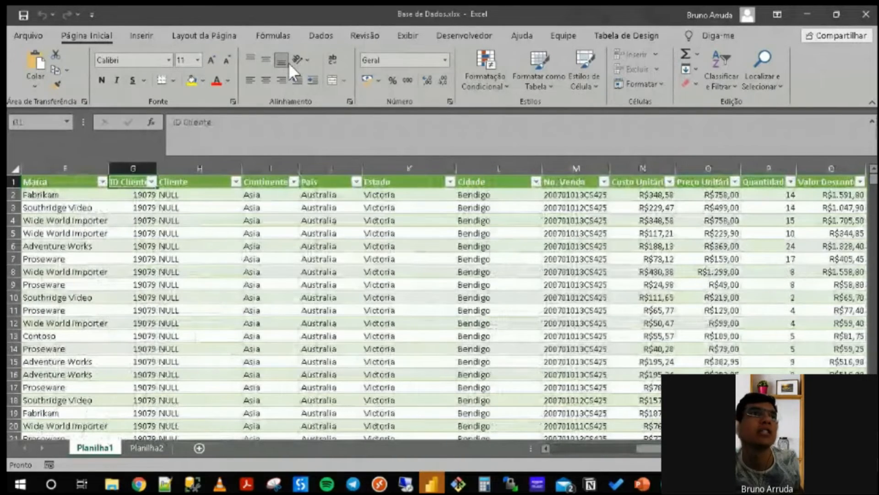
Select the header cells from ID Cliente to Cidade to mark out the customer and location fields.
key(shift+Right)
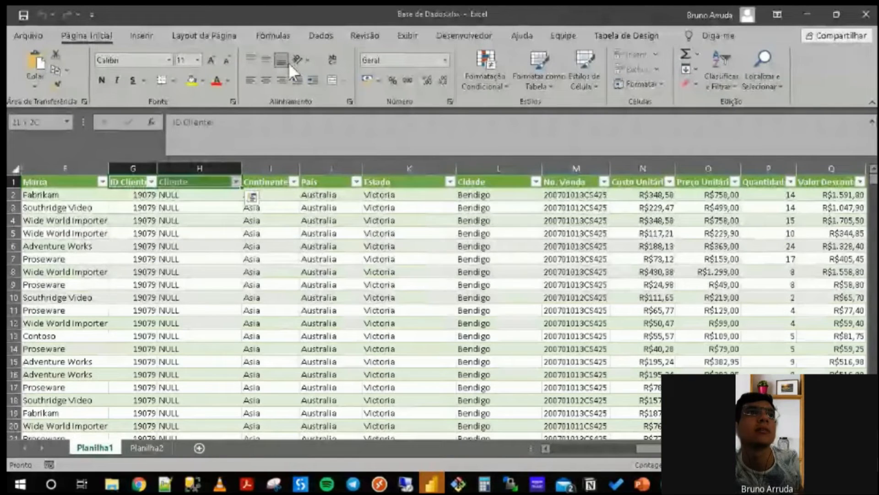
key(shift+Right)
key(shift+Right)
key(shift+Right)
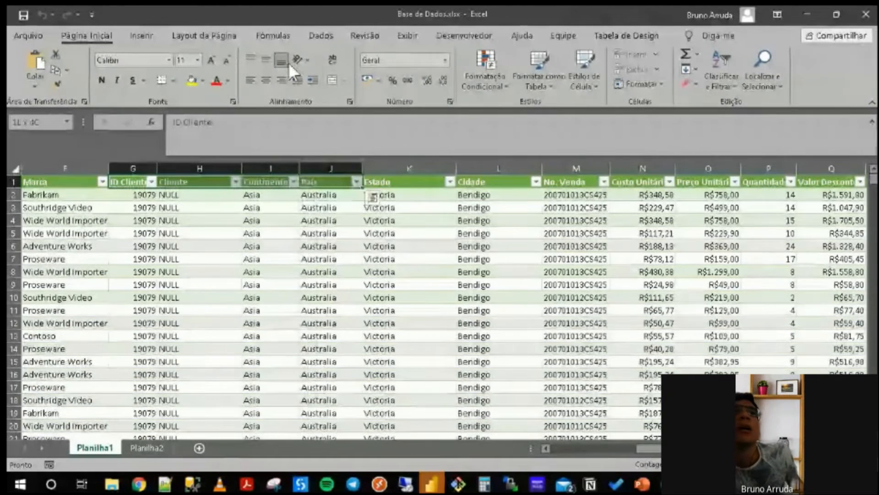
key(shift+Right)
key(shift+Right)
key(shift+Left)
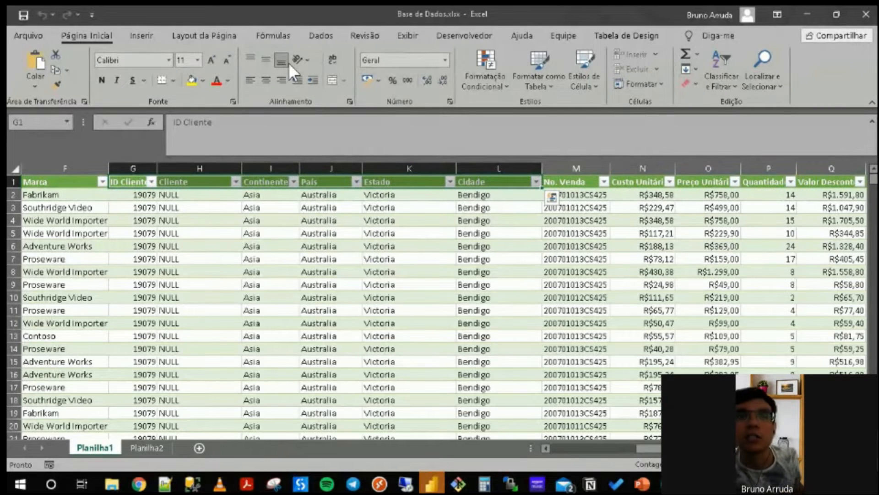
Go through the sales transaction headers of Planilha1, from No. Venda through Custo Unitário, Preço Unitário, Quantidade and Valor Desconto to Valor Venda.
key(Right)
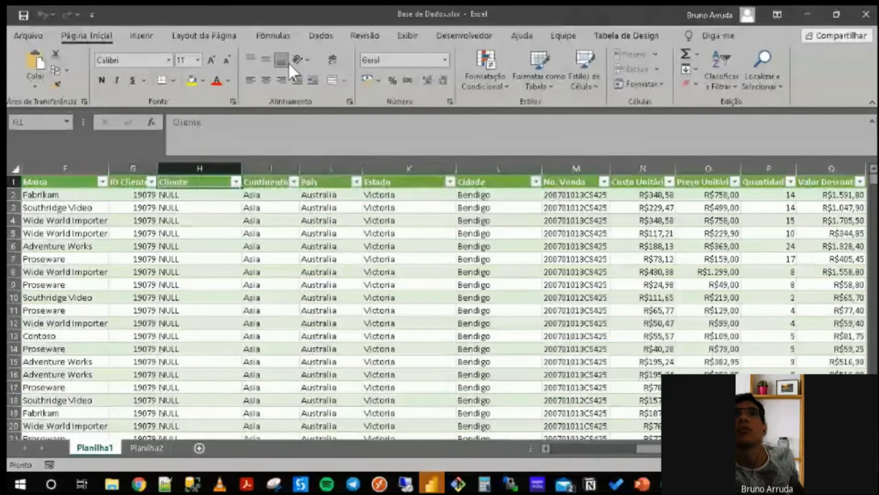
key(Right)
key(Right)
key(Right)
key(Right)
key(Right)
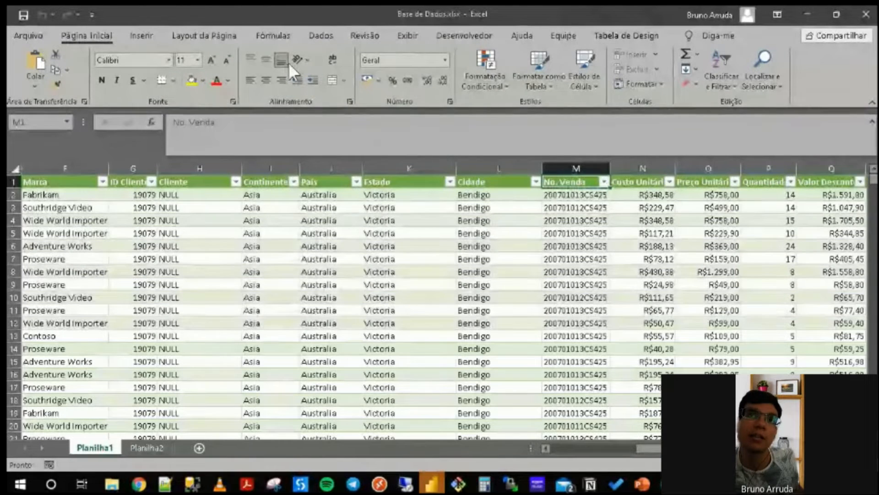
key(Right)
key(Left)
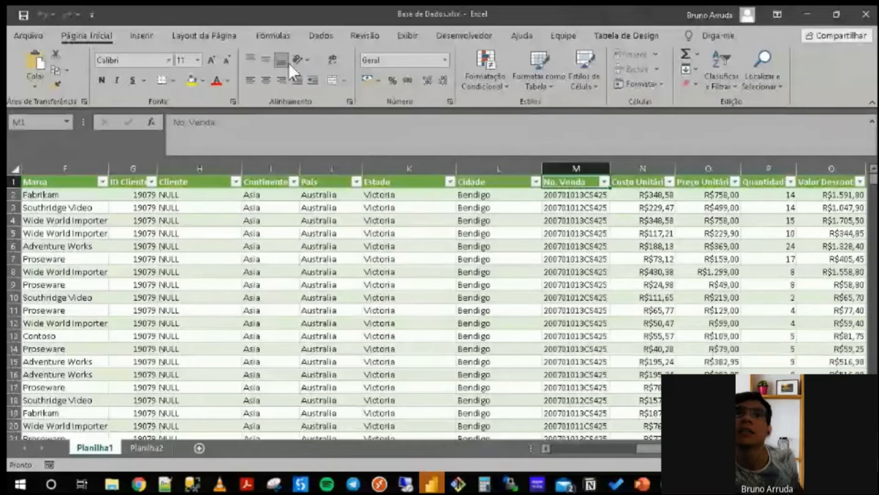
key(Right)
key(Right)
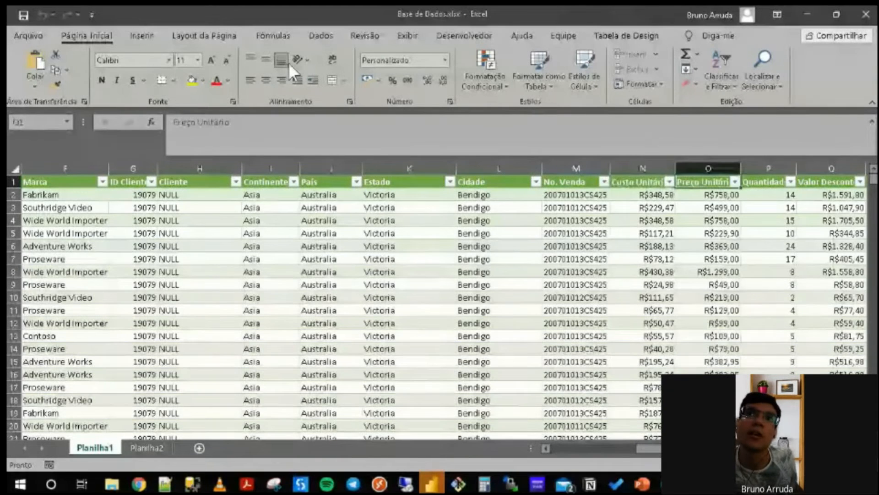
key(Right)
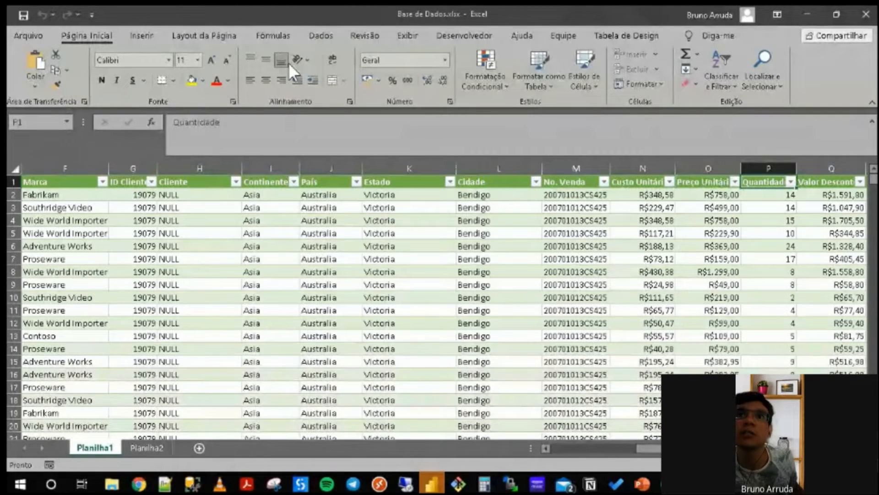
key(Right)
key(Right)
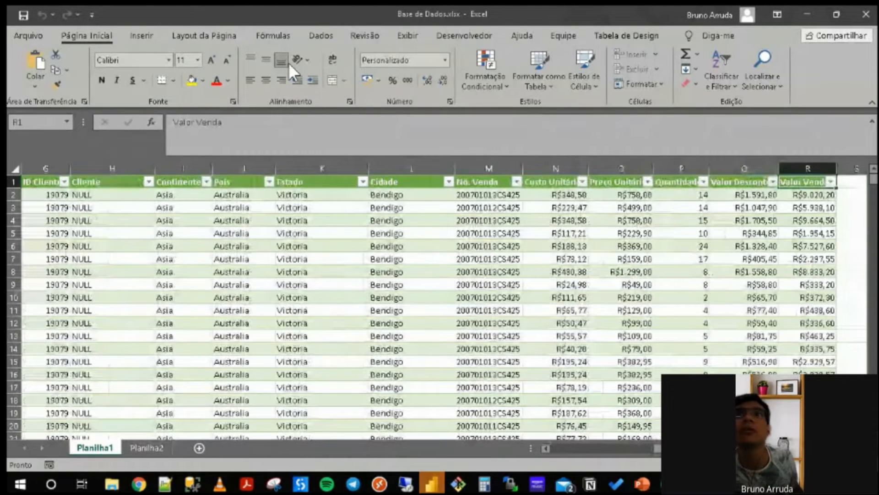
Widen the Valor Venda column to fit its header and inspect whether cell R2 contains a formula.
drag(836, 169, 850, 169)
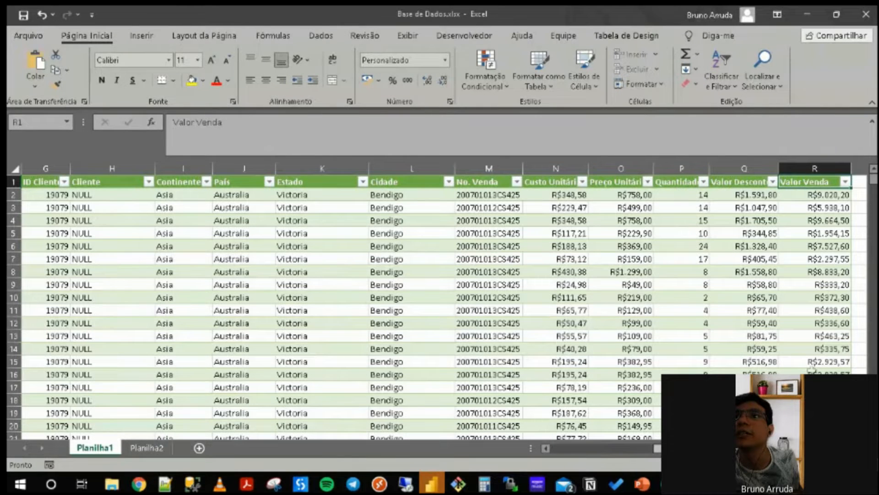
click(821, 197)
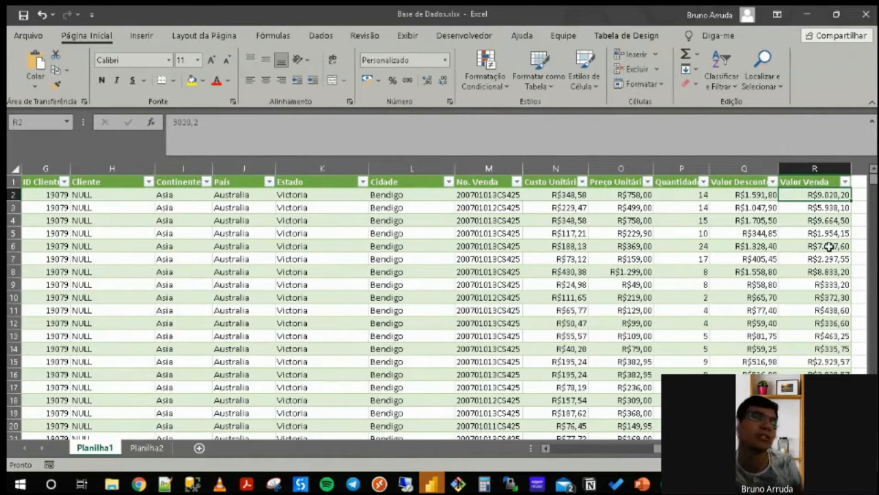
double_click(233, 125)
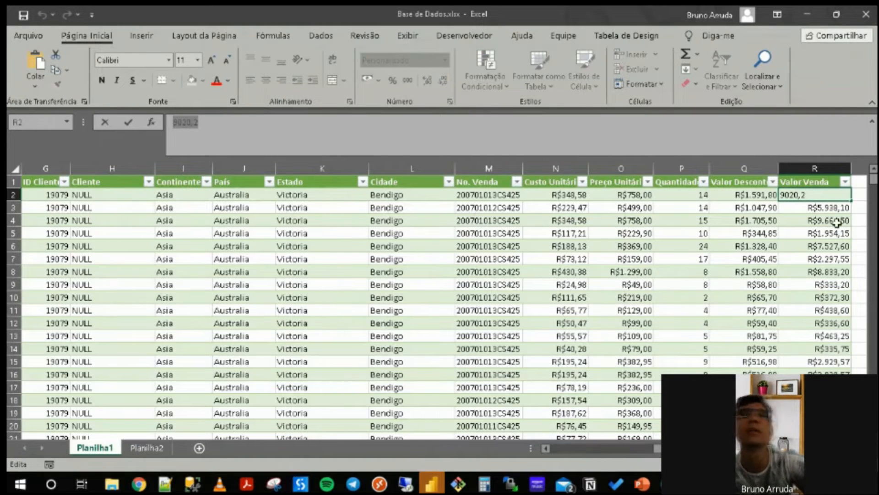
key(Escape)
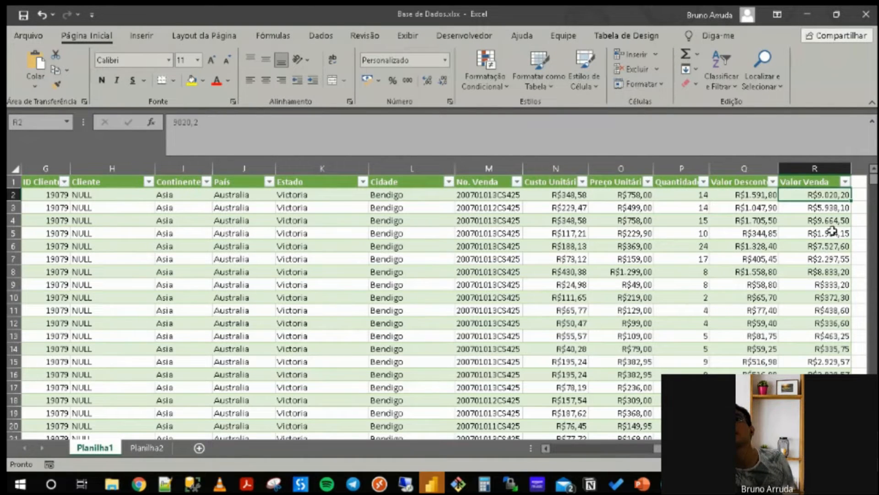
click(859, 193)
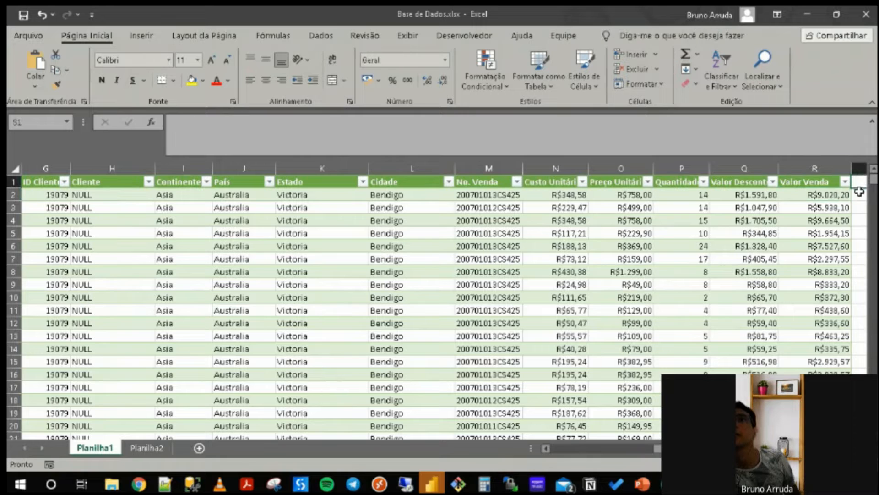
key(Right)
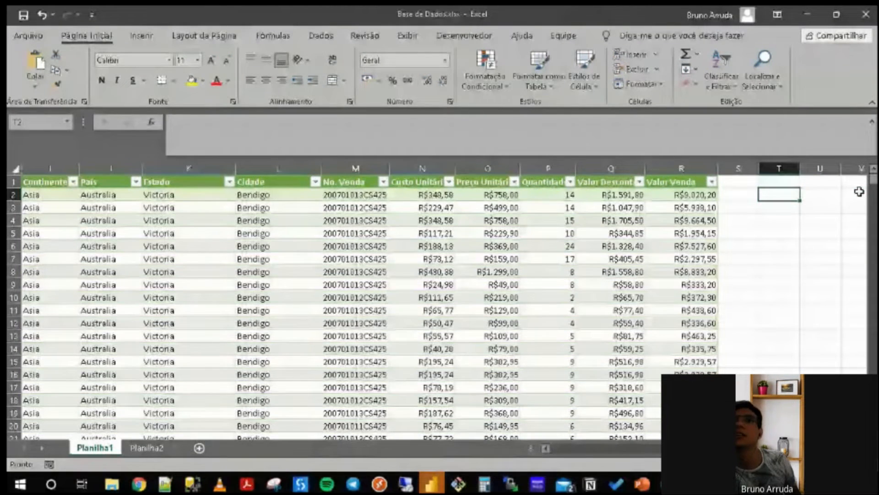
key(Down)
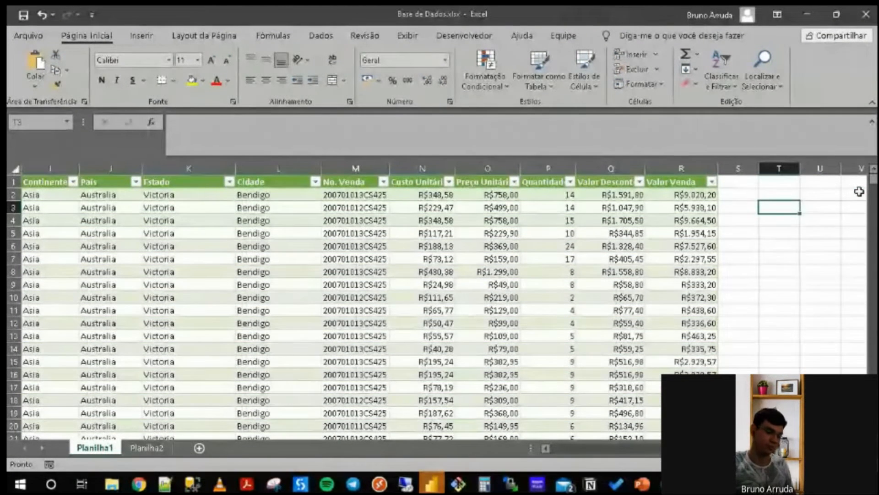
text(=sum()
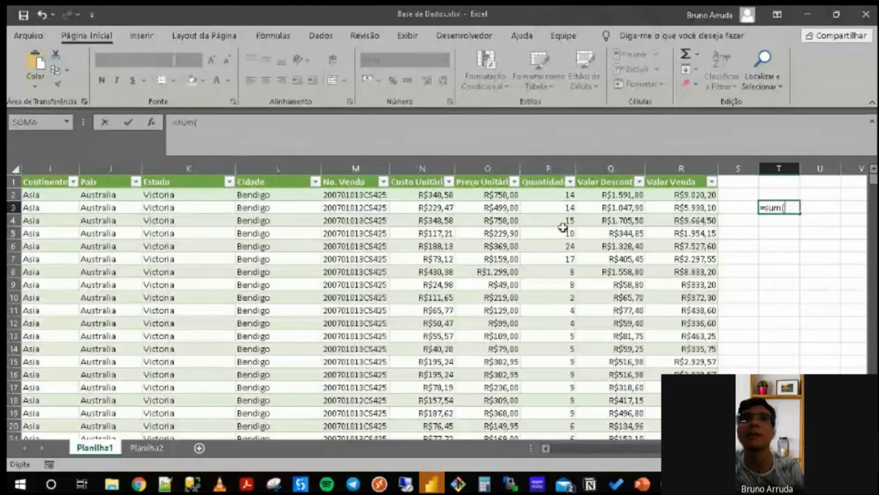
click(513, 208)
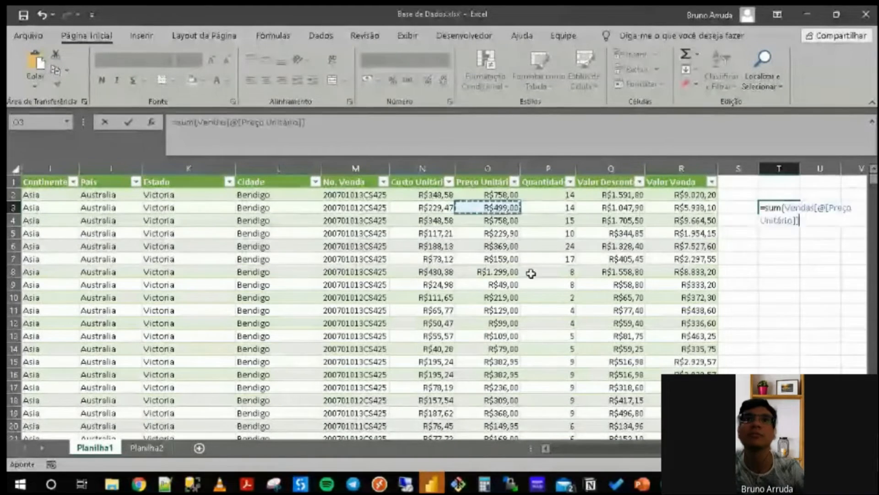
text(*)
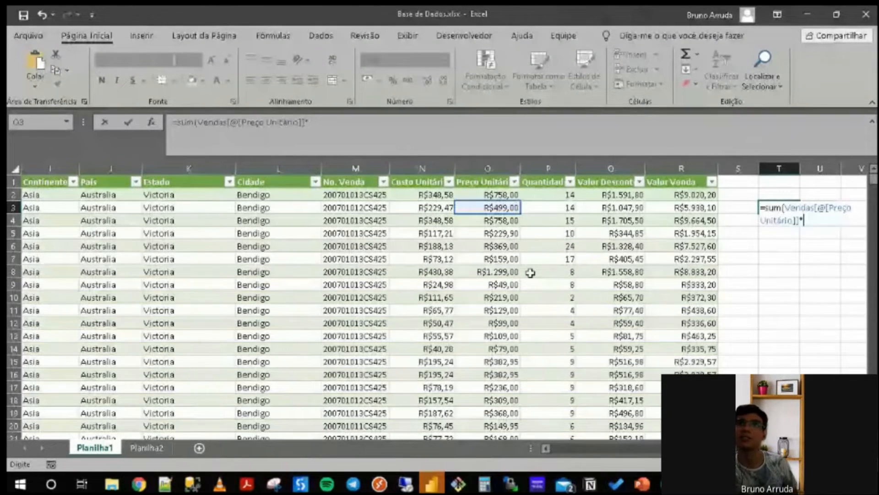
click(548, 207)
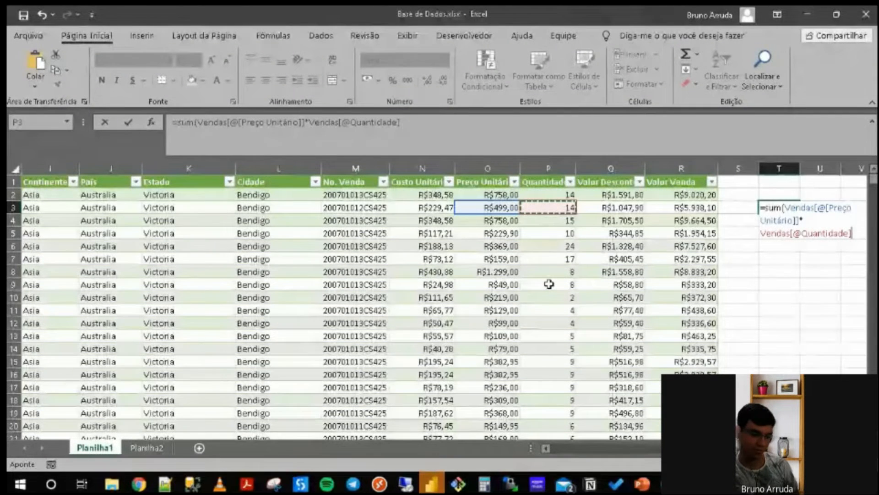
text())
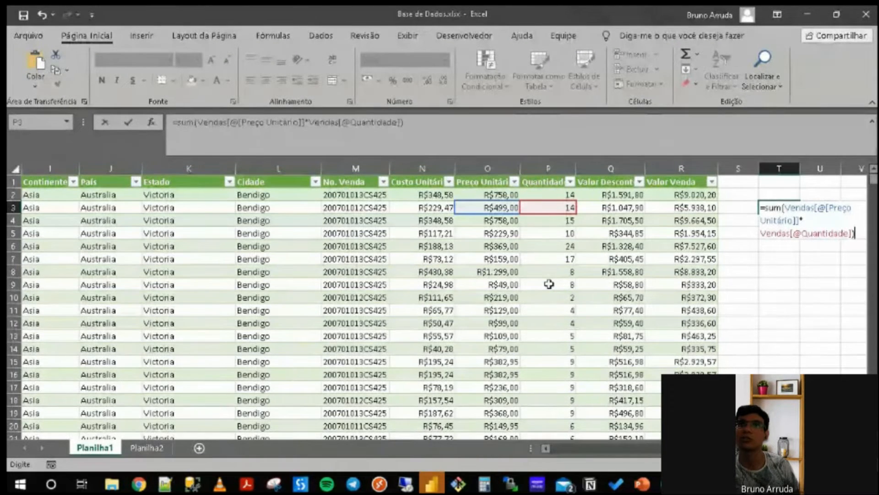
text(-)
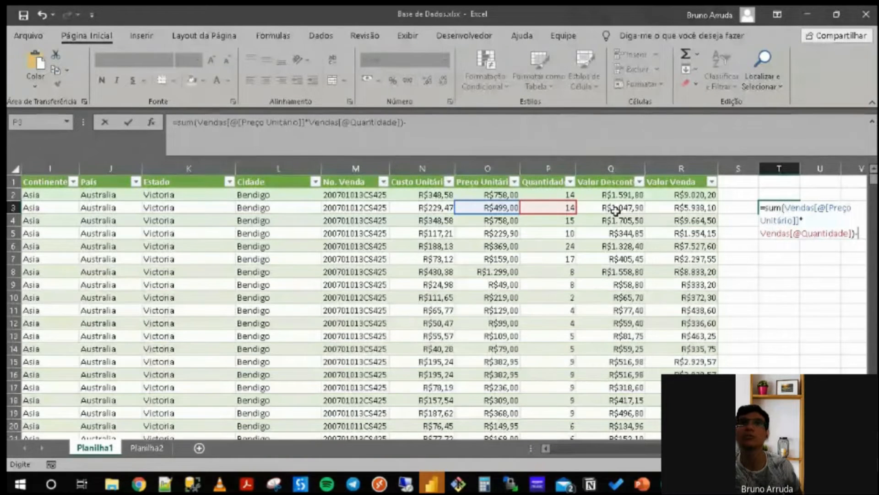
click(616, 210)
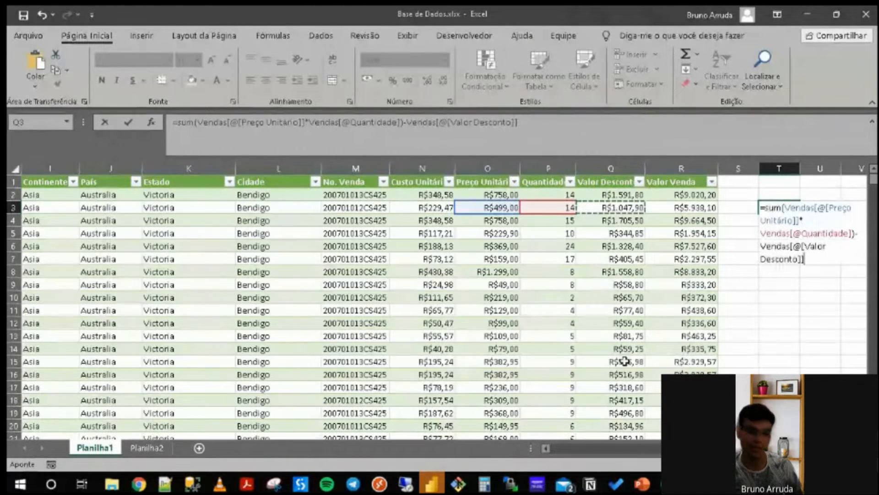
key(Return)
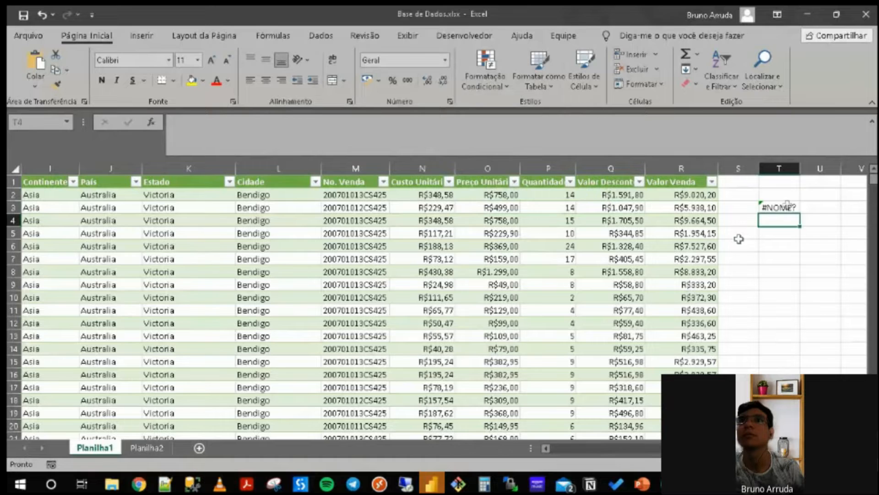
Remove the Valor Desconto subtraction from the formula in T3.
click(780, 210)
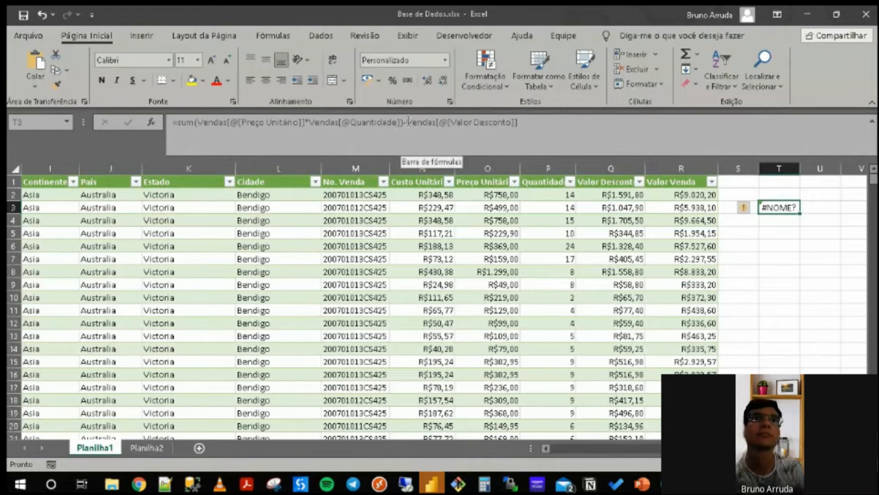
drag(404, 121, 533, 121)
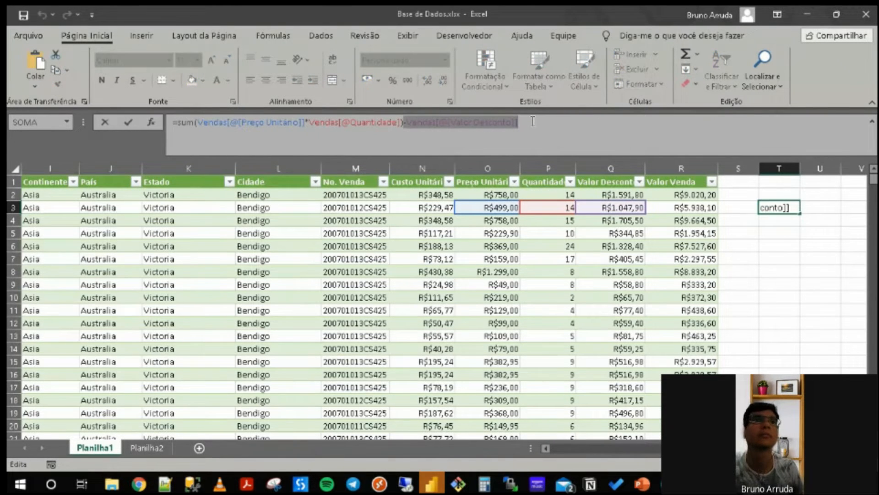
key(BackSpace)
key(Return)
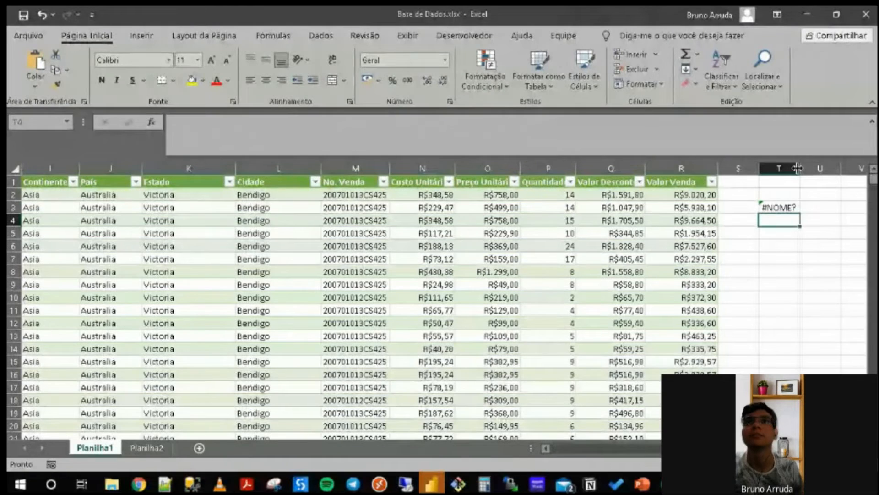
Replace sum with SOMA in the T3 formula and subtract the row's Valor Desconto from the price times quantity.
click(778, 206)
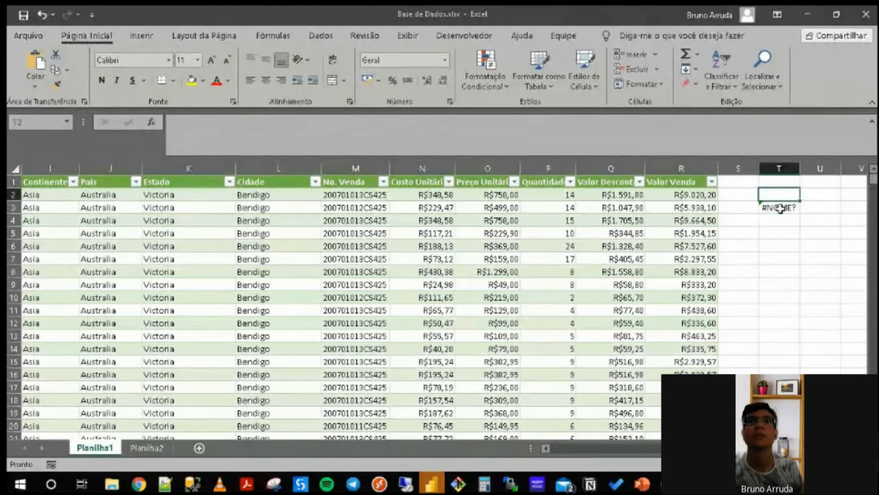
click(170, 122)
double_click(185, 122)
key(BackSpace)
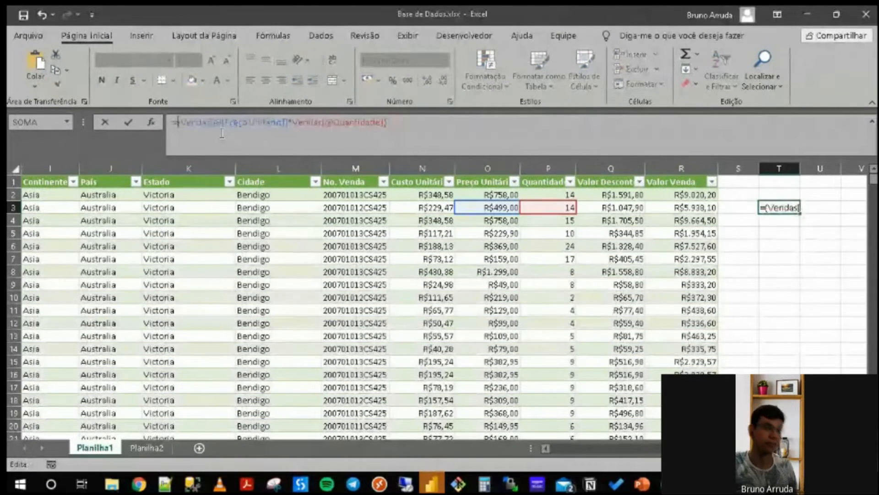
text(so)
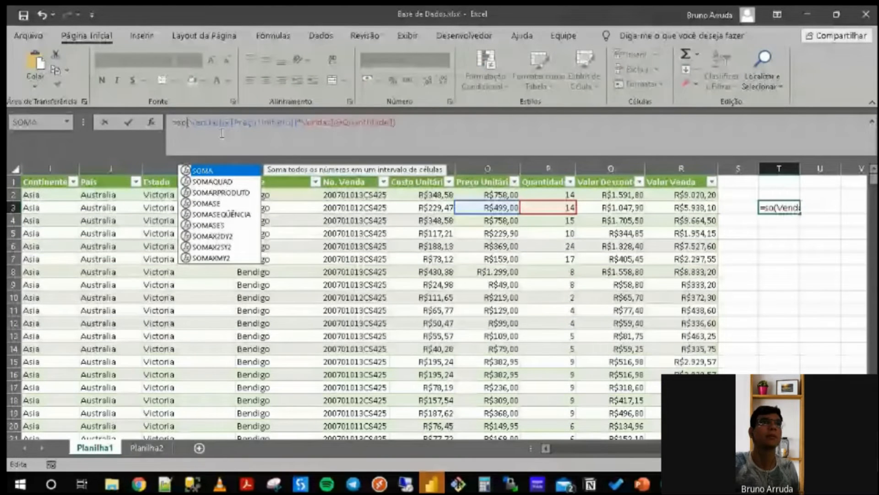
key(Tab)
key(End)
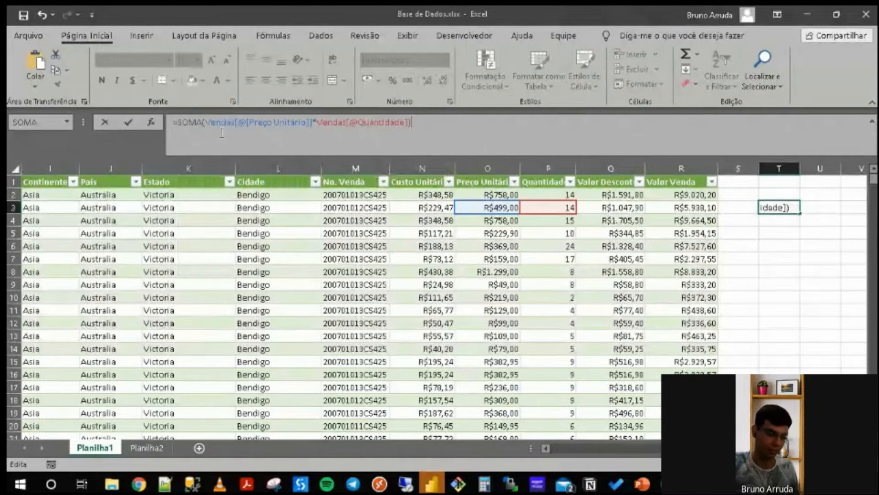
text(-)
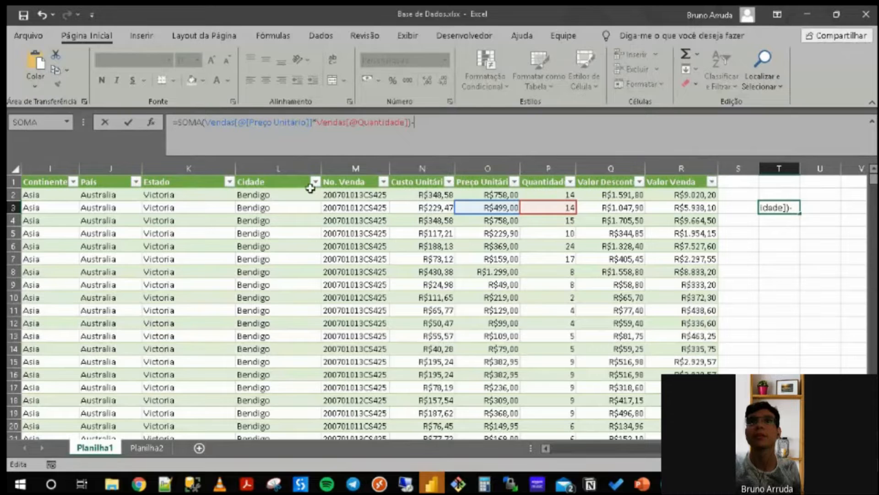
click(588, 207)
key(Return)
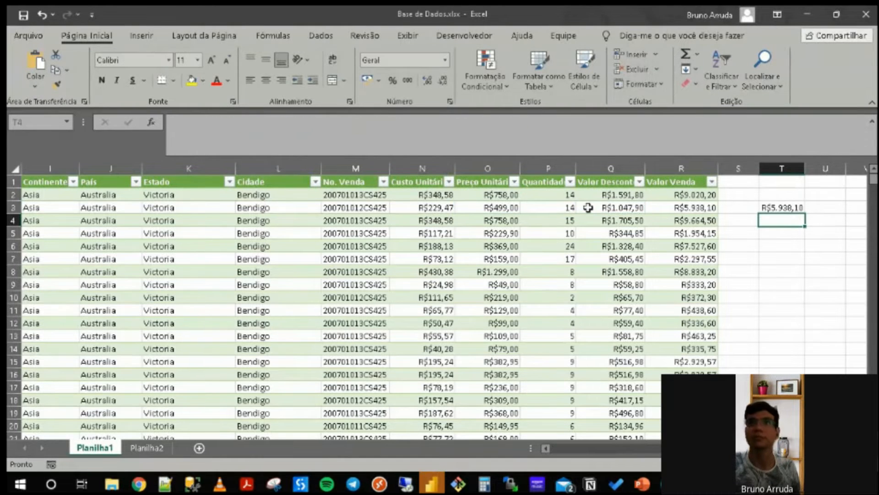
Compare the Valor Venda in R3 with the formula result in T3, and widen column T while keeping its formula.
click(680, 210)
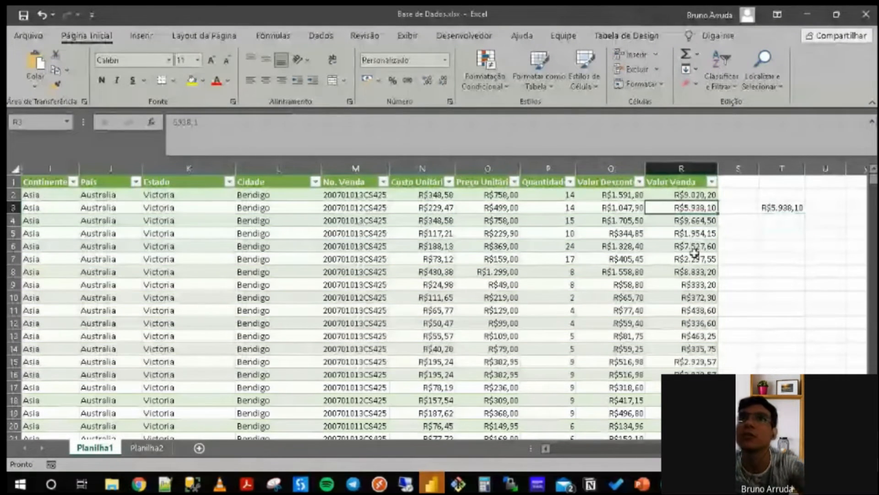
click(780, 207)
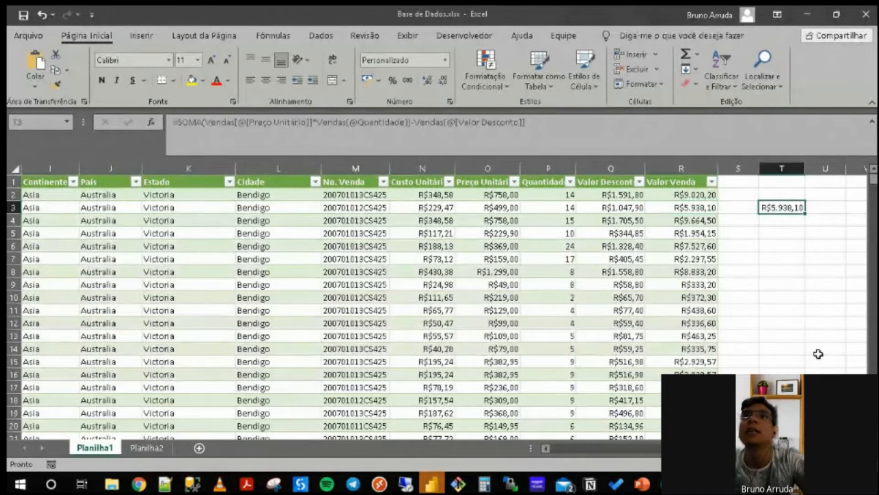
key(Delete)
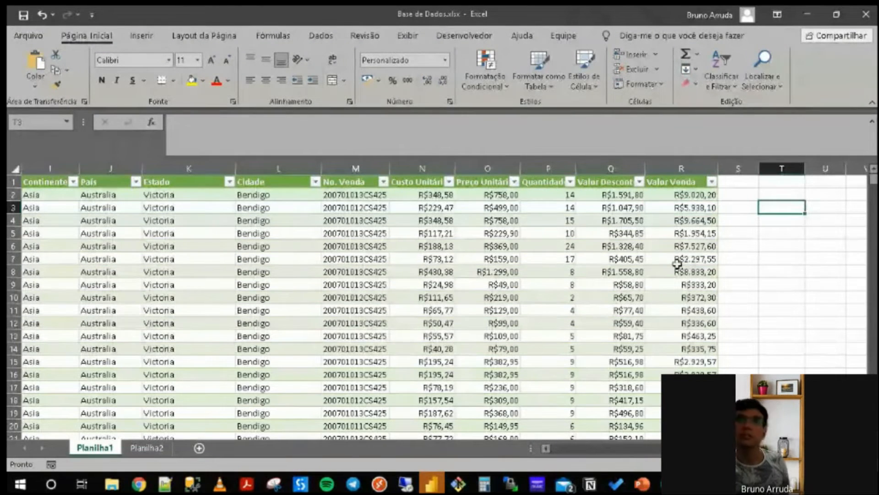
key(ctrl+z)
drag(802, 170, 827, 169)
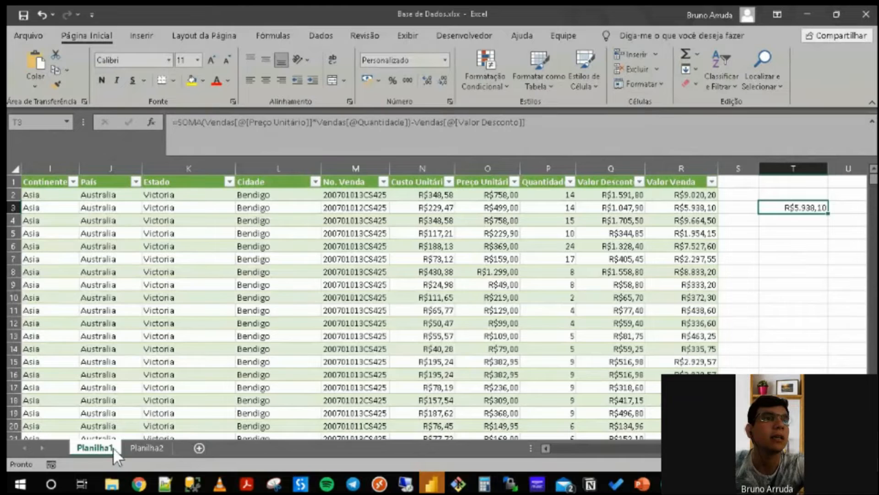
Examine the Data Contagem and ID Produto columns of the stock table on Planilha2.
click(147, 448)
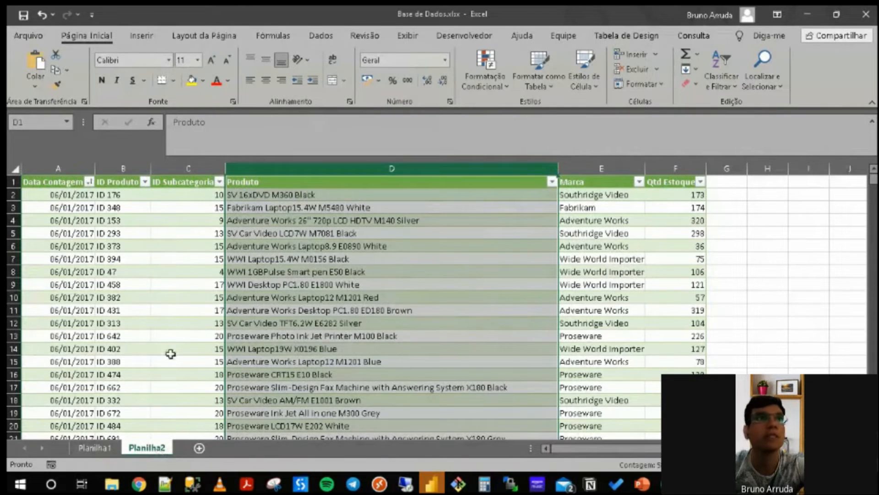
click(183, 213)
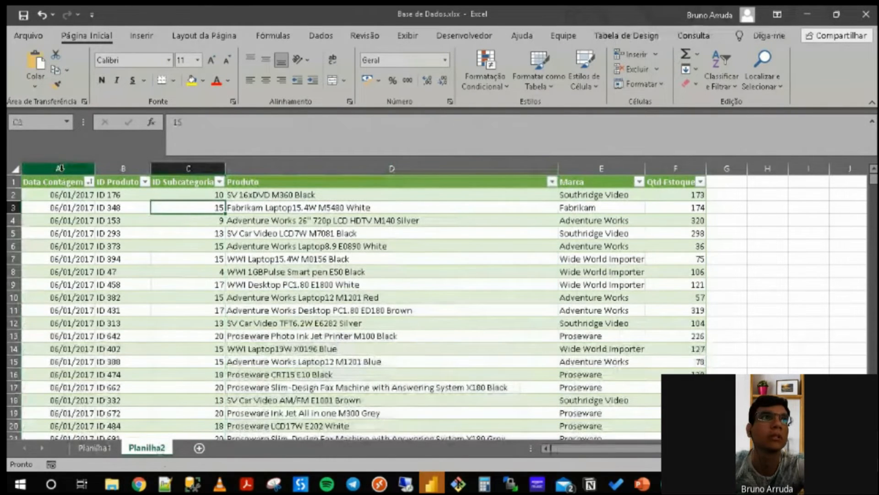
click(68, 169)
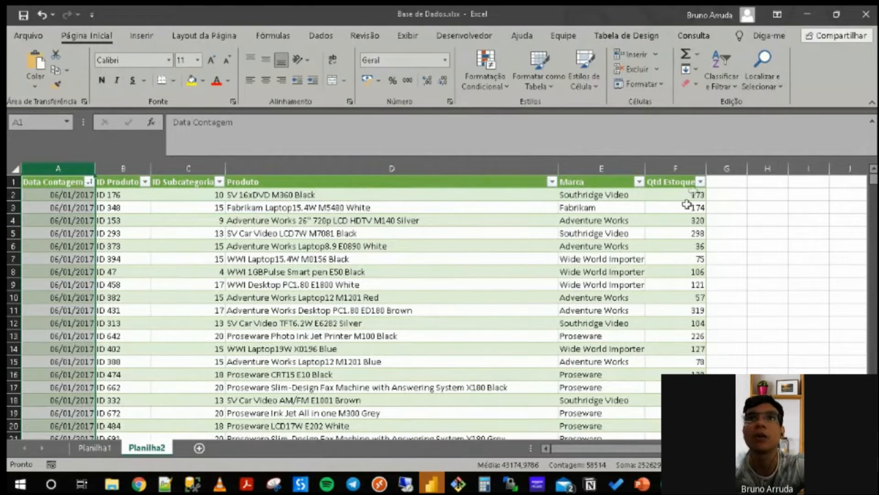
click(111, 167)
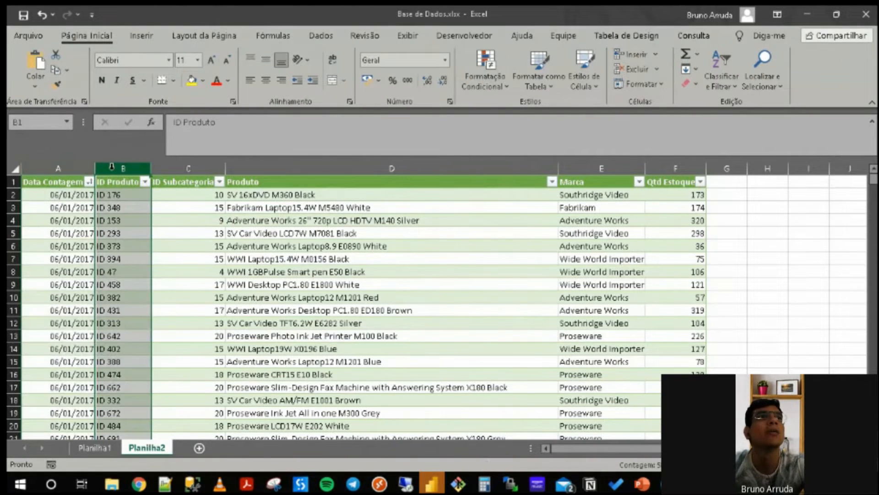
click(124, 207)
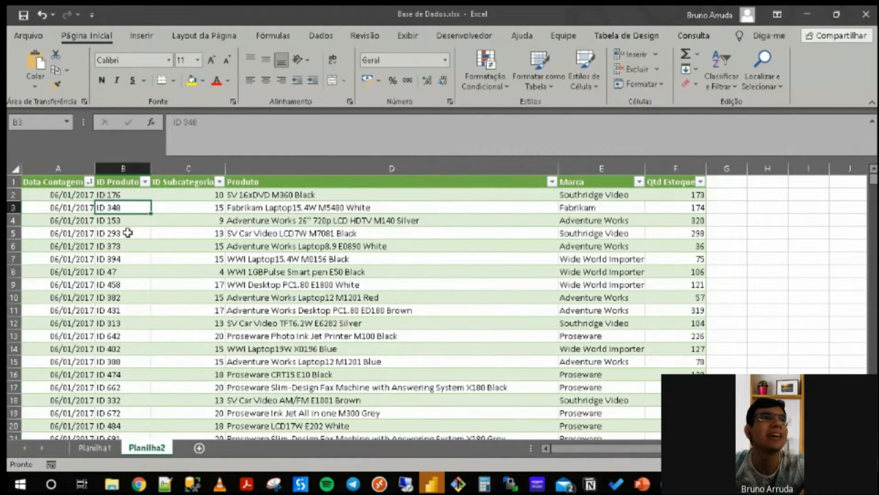
Compare how ID Produto is written in the sales table on Planilha1 and in the stock table on Planilha2.
click(98, 446)
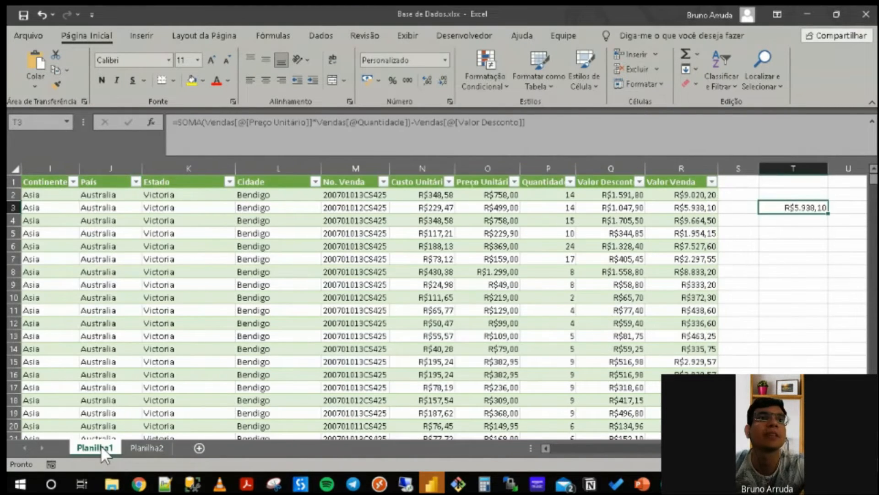
drag(692, 448, 557, 450)
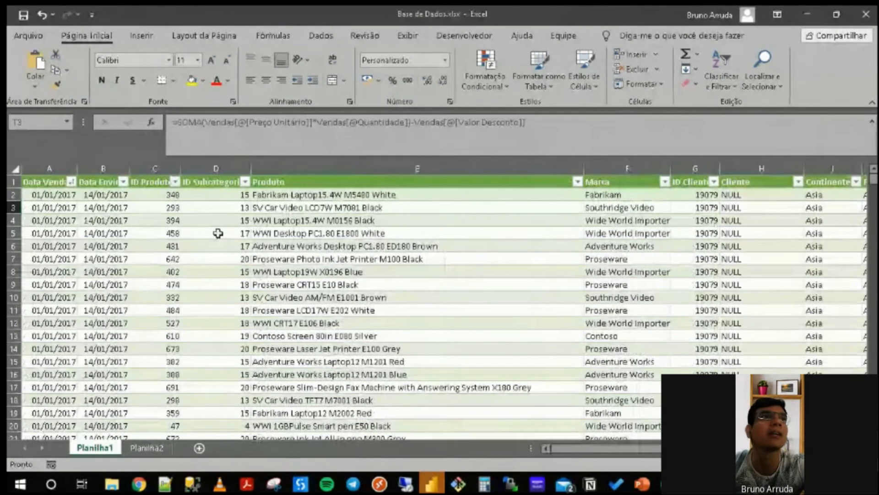
click(171, 207)
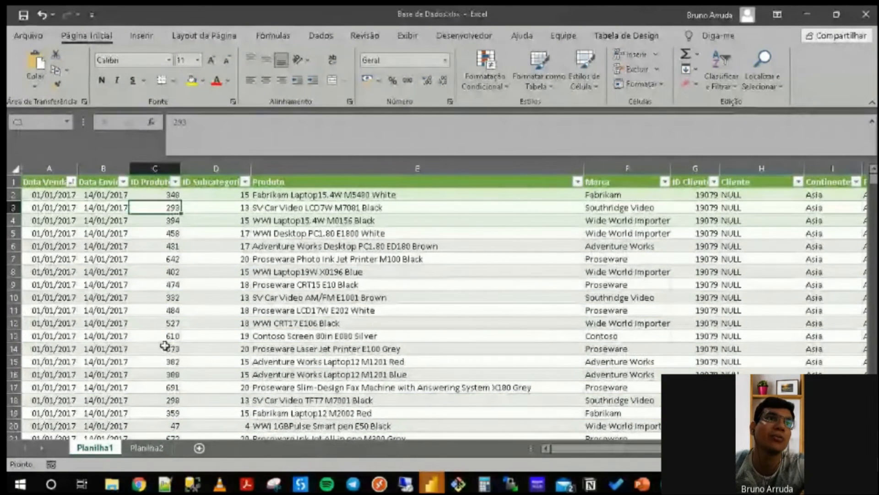
click(146, 447)
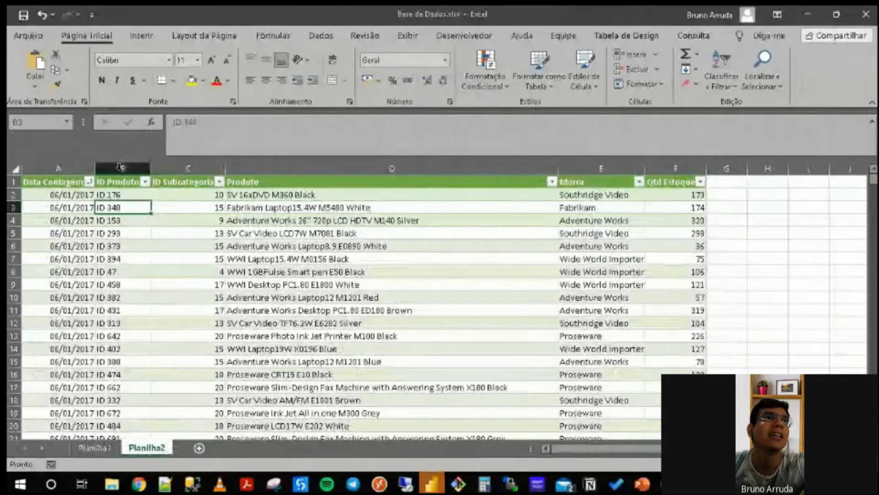
click(107, 285)
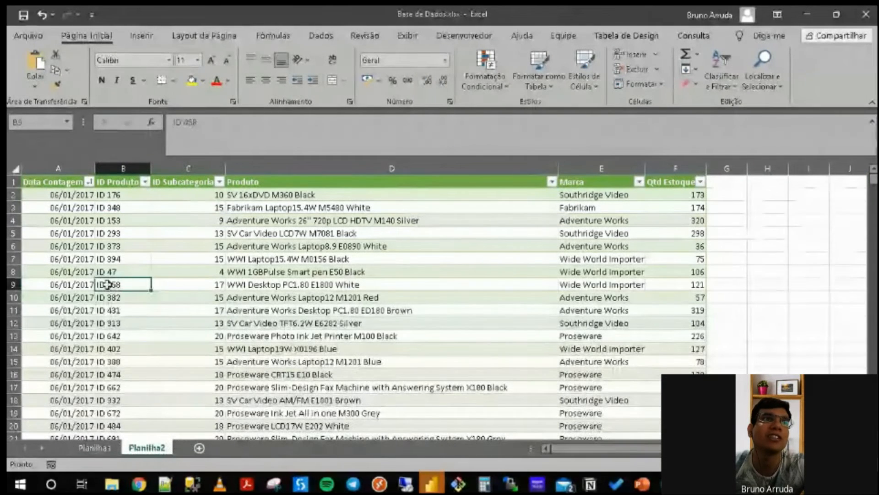
double_click(107, 284)
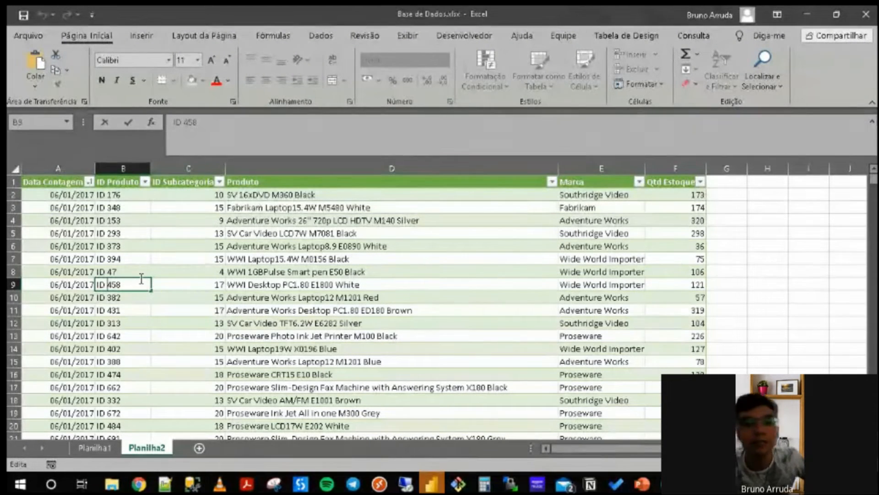
key(Escape)
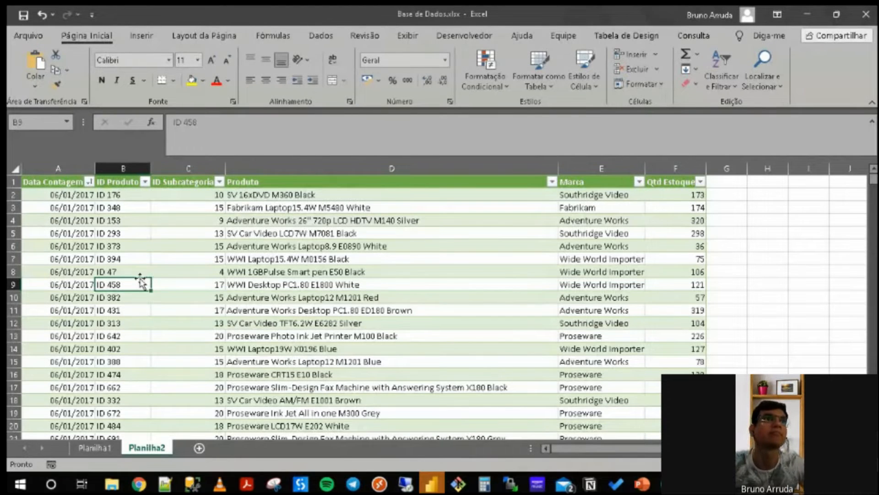
Review the ID Subcategoria, Produto, Marca and Qtd Estoque columns of the stock table one by one.
click(167, 245)
click(201, 170)
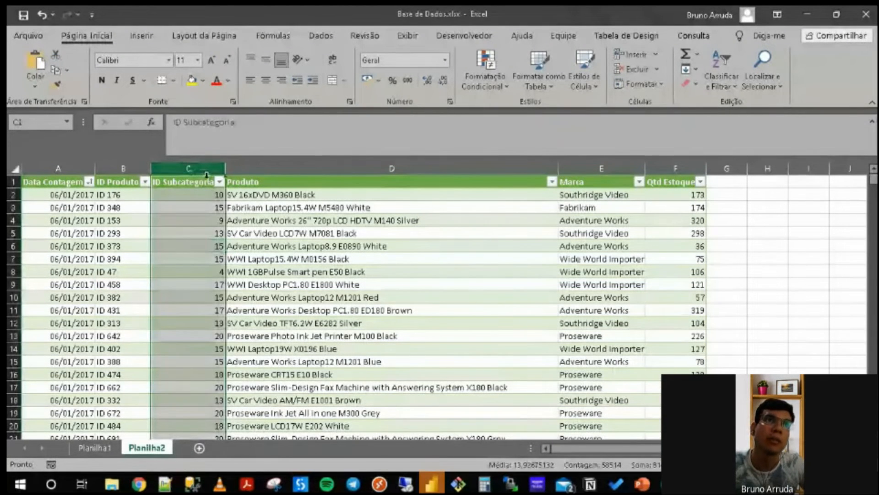
click(518, 170)
click(602, 169)
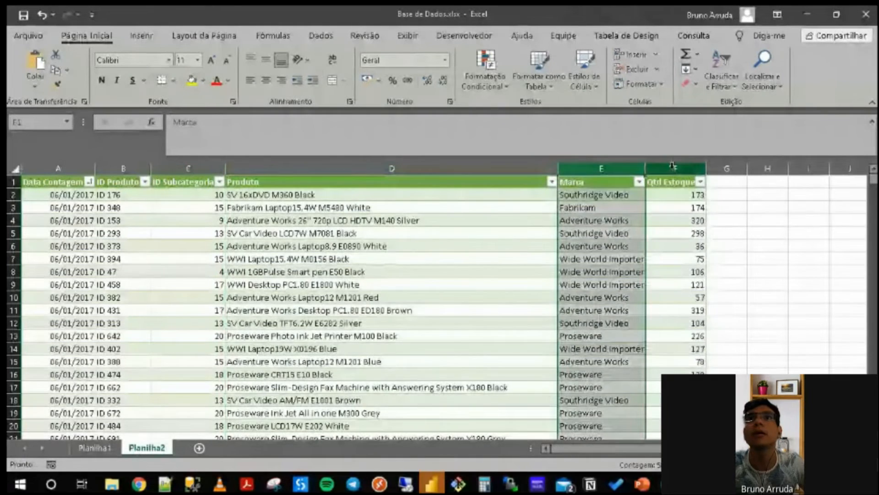
click(675, 169)
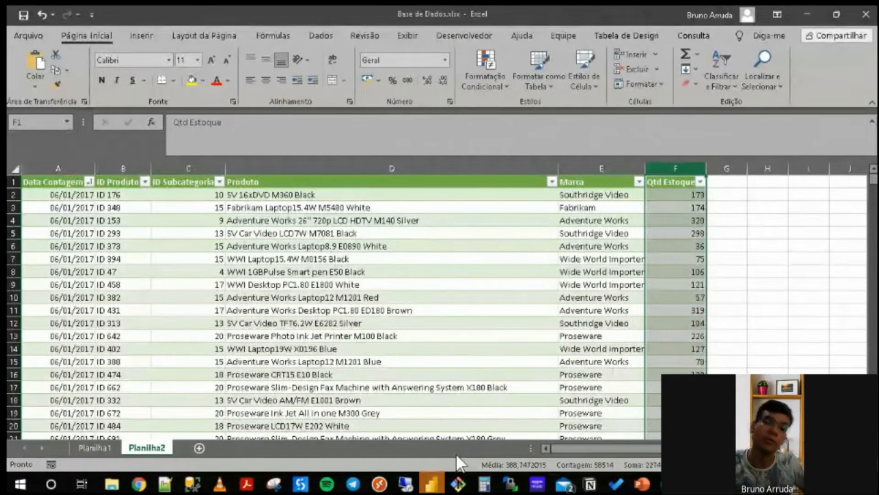
Switch to Power BI Desktop and look over its empty data view and the common data sources offered there.
click(434, 484)
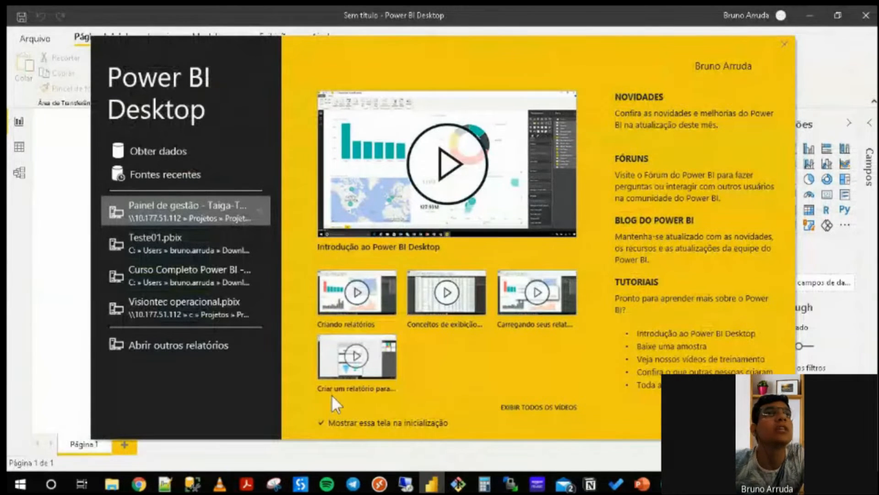
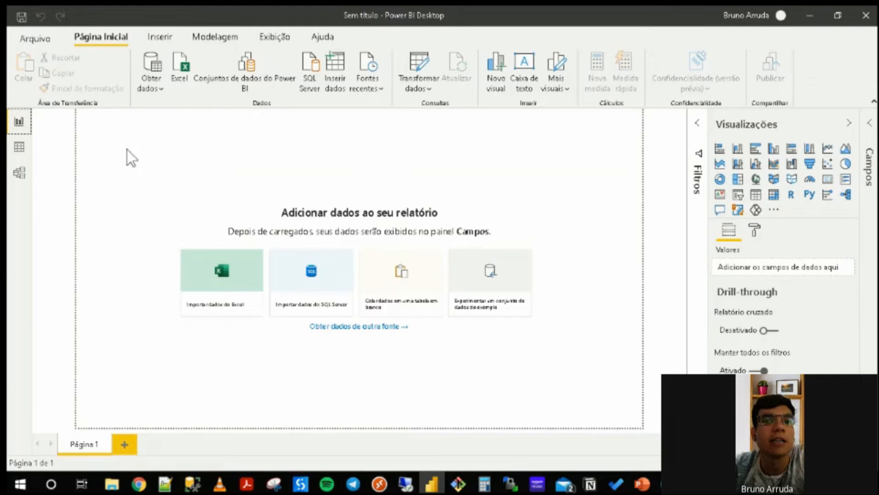
click(19, 148)
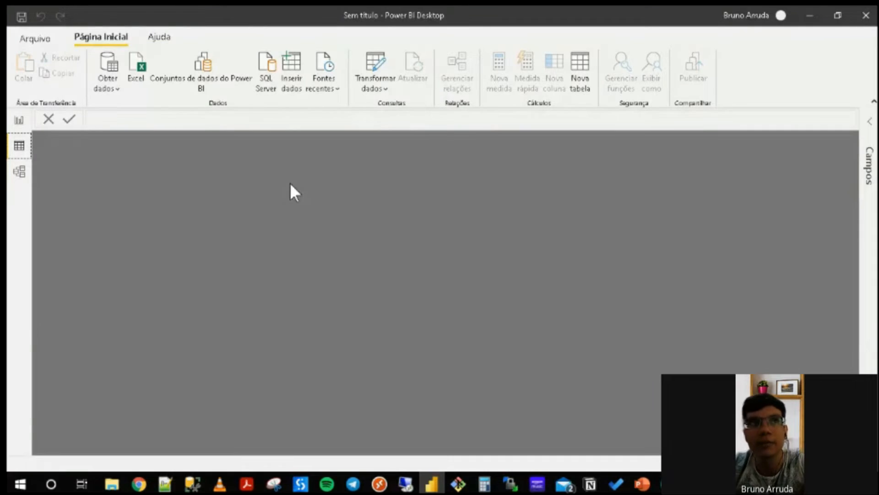
click(119, 92)
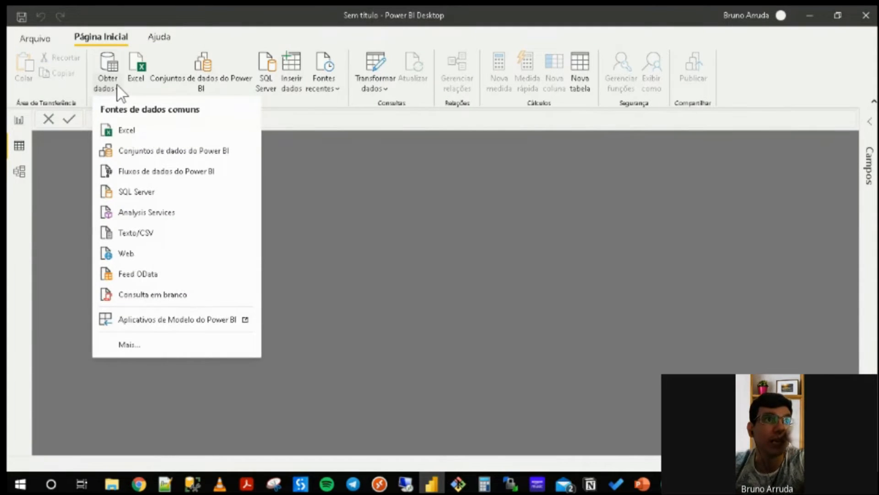
click(20, 121)
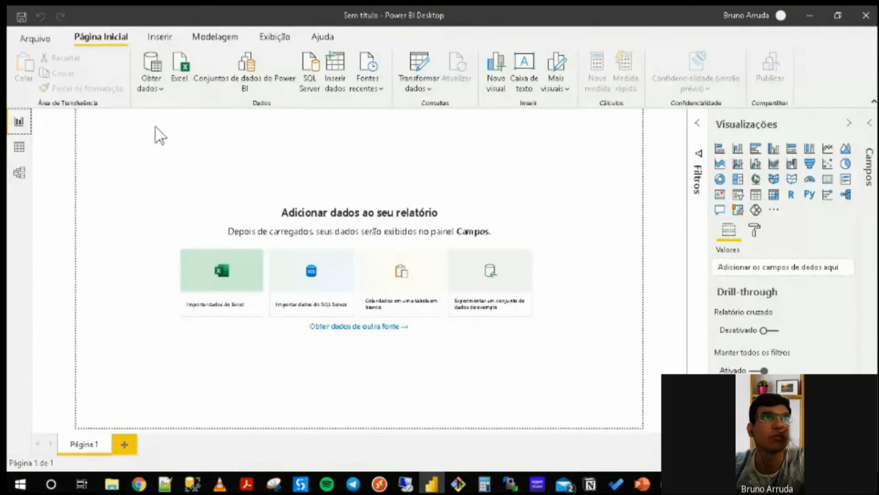
Open the full Obter Dados list, browse the Banco de Dados connectors and search for "odb", then clear the search.
click(155, 89)
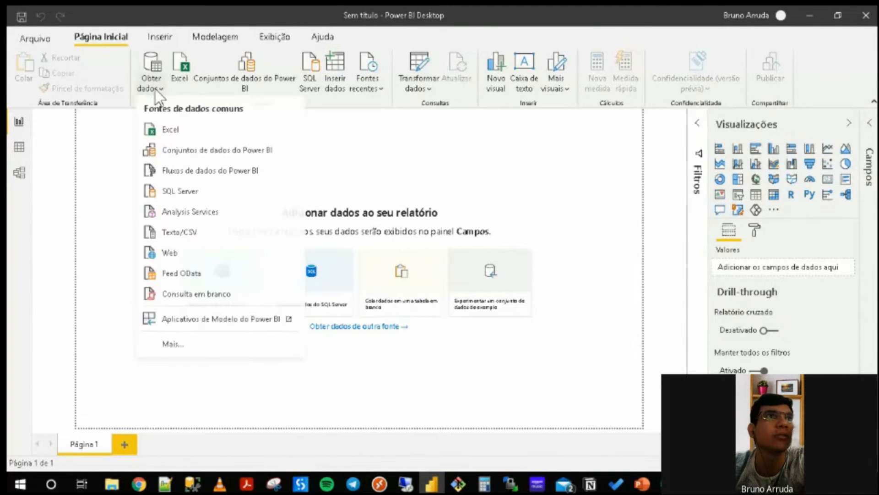
click(155, 90)
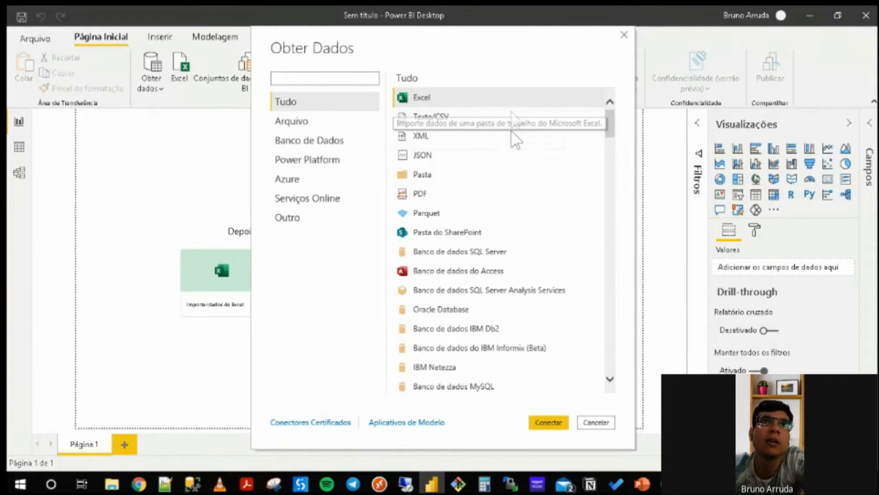
click(299, 143)
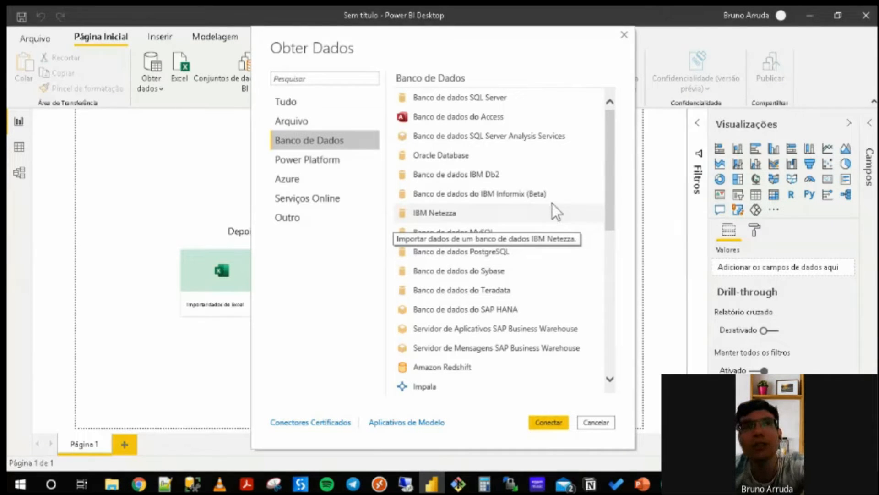
drag(609, 146, 604, 229)
click(335, 79)
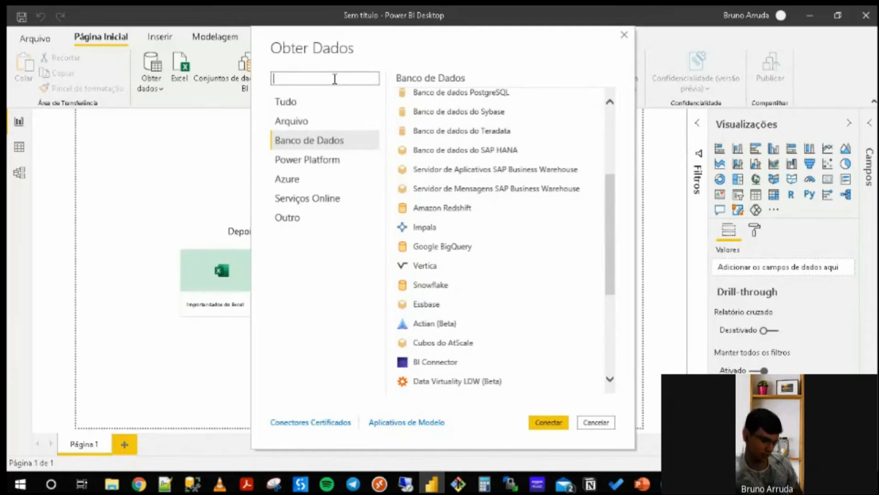
text(odb)
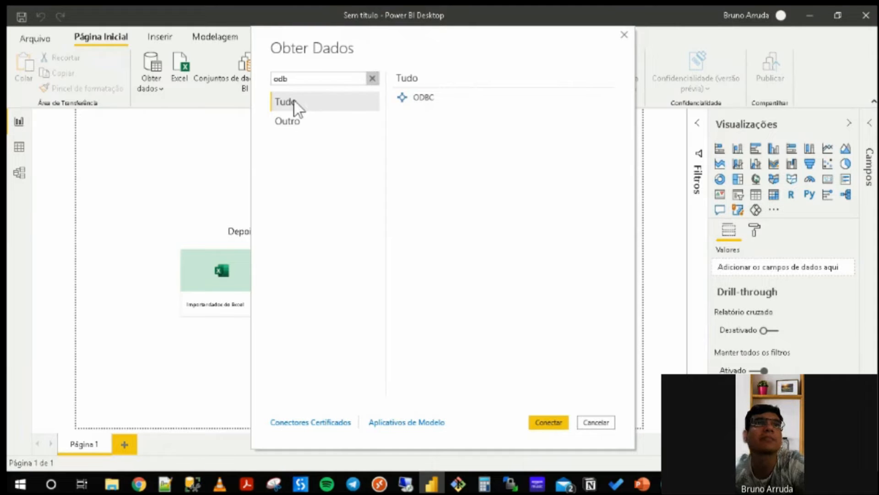
click(372, 79)
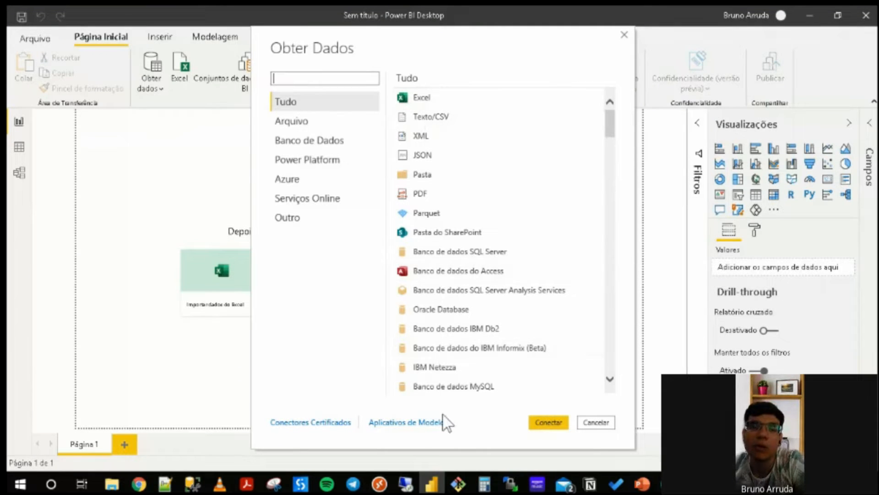
Connect to the Excel workbook Base de Dados.xlsx in the Curso Power BI folder under Downloads.
click(421, 96)
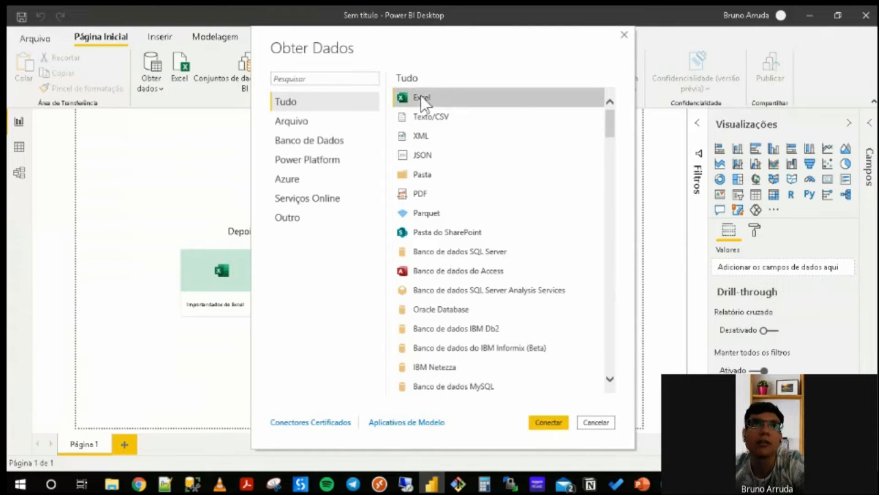
click(548, 422)
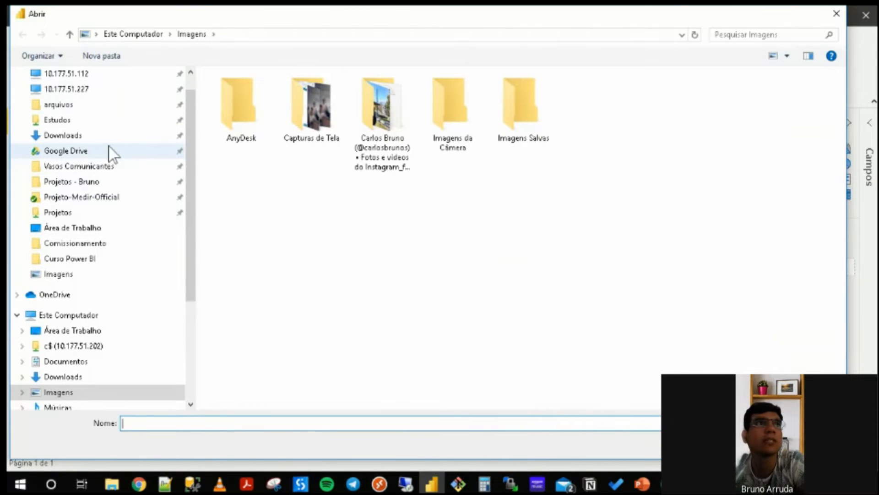
click(108, 135)
double_click(266, 94)
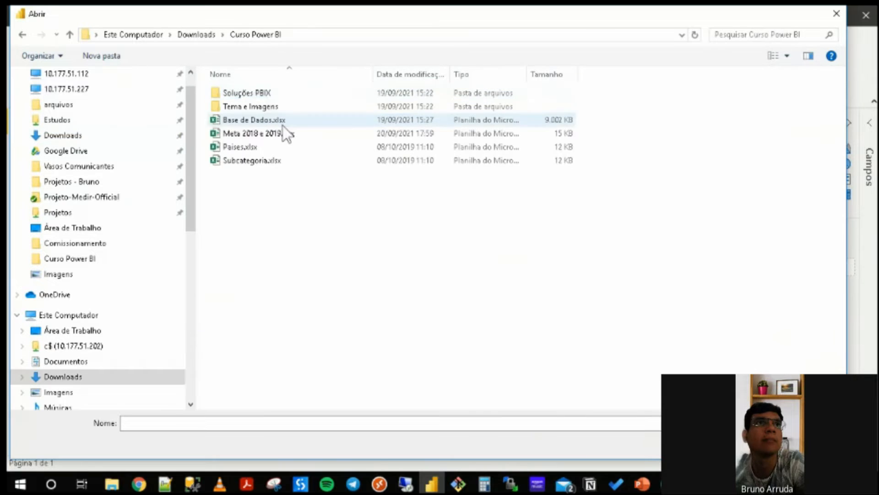
click(304, 123)
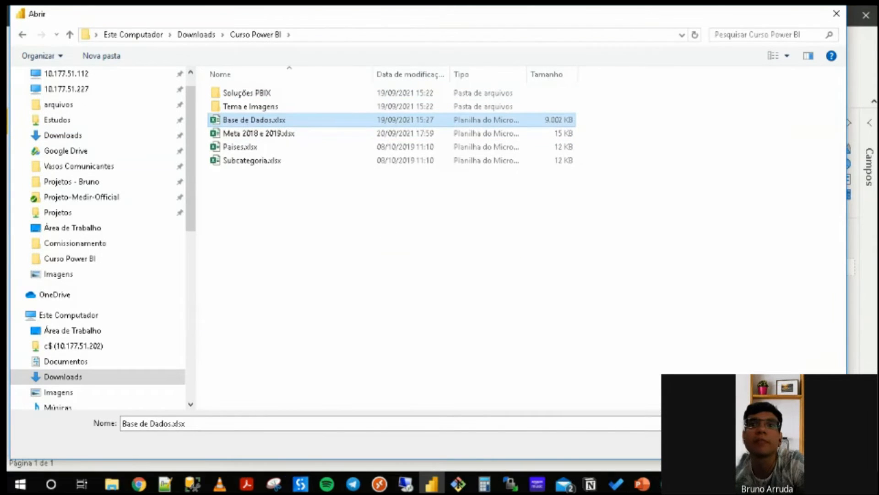
click(753, 443)
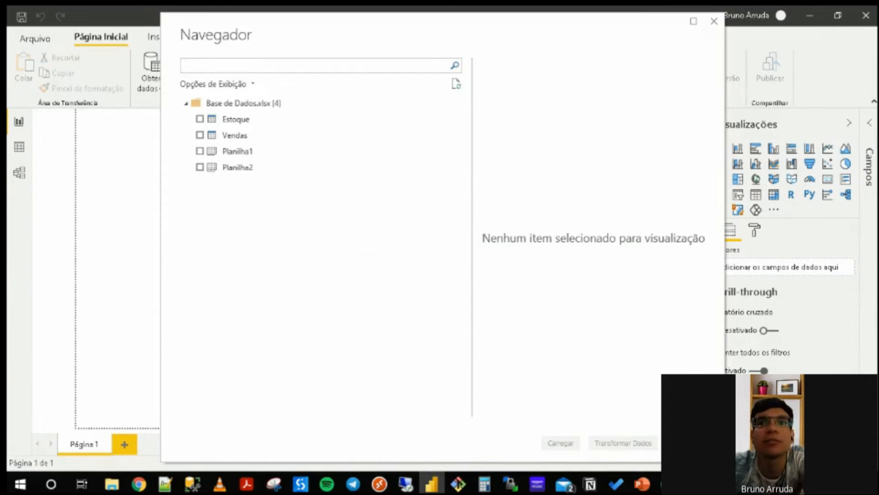
Connect again to the Excel workbook Base de Dados.xlsx in the Curso Power BI folder.
click(668, 484)
click(432, 484)
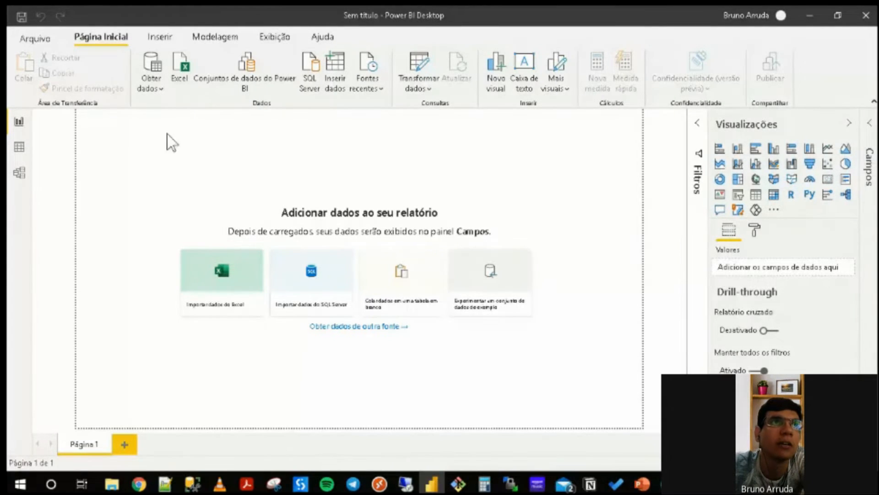
click(155, 88)
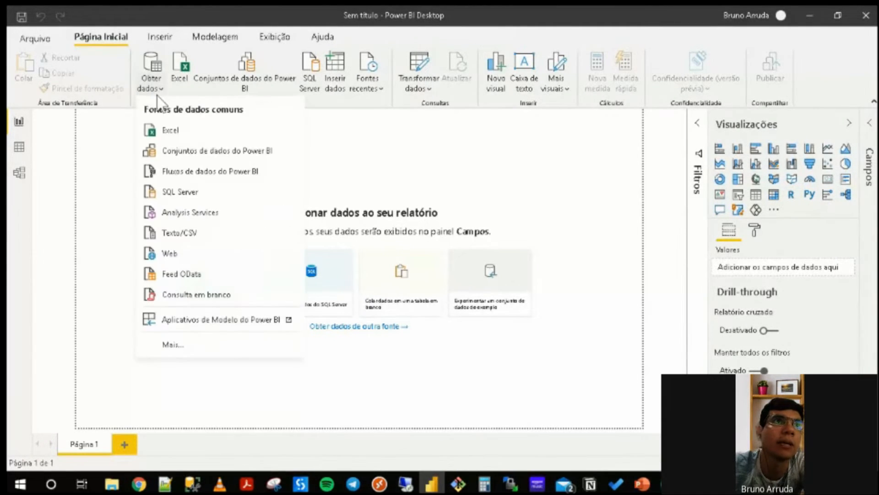
click(175, 137)
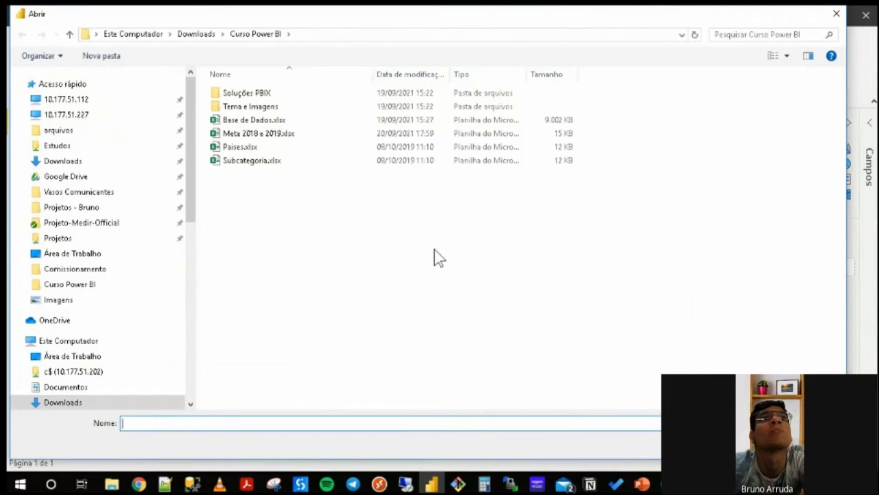
click(284, 120)
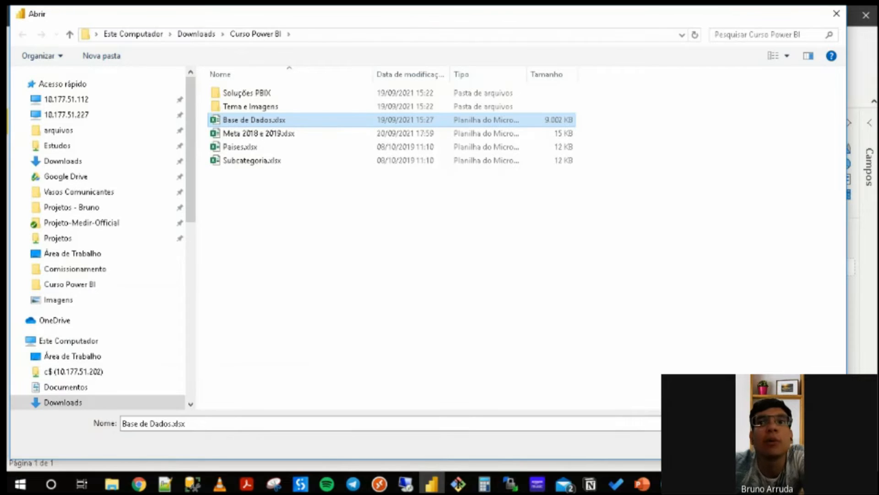
click(809, 445)
Reopen Base de Dados.xlsx as an Excel data source and try to preview its Vendas table.
click(158, 90)
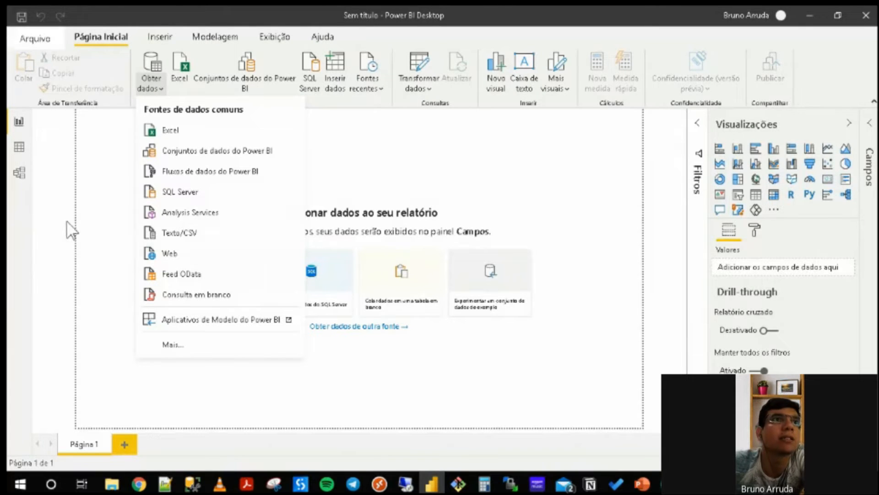
click(179, 133)
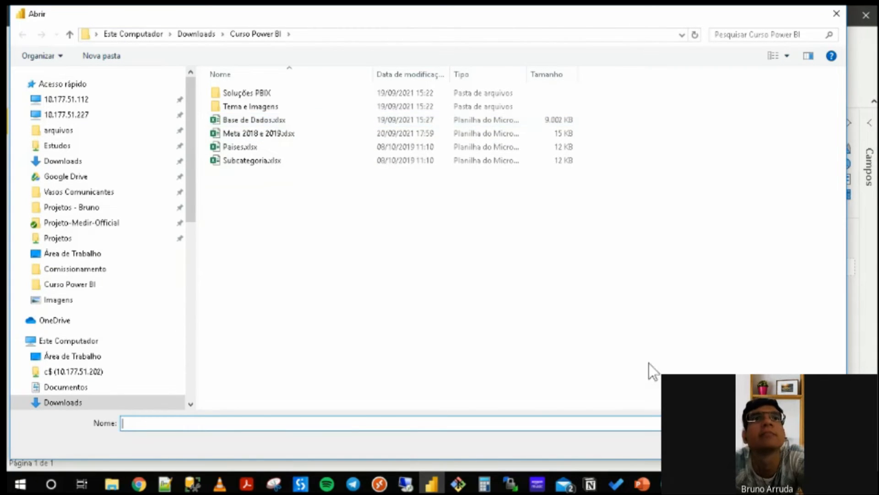
click(291, 123)
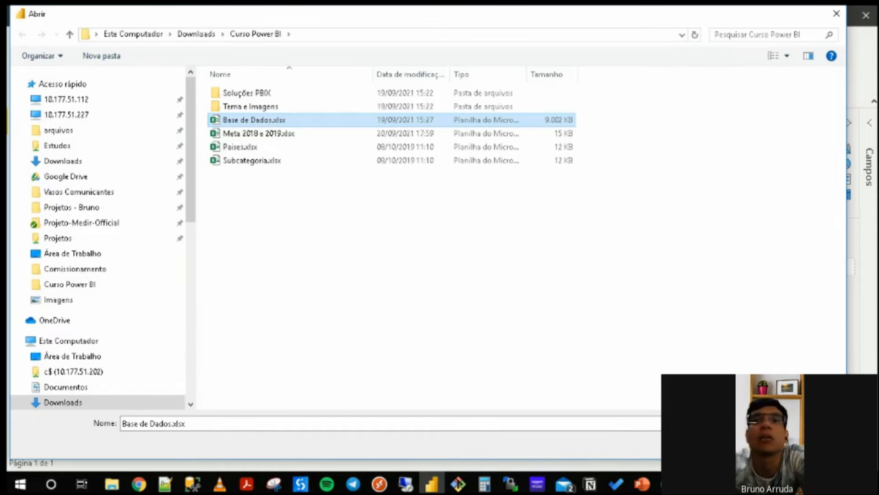
key(Return)
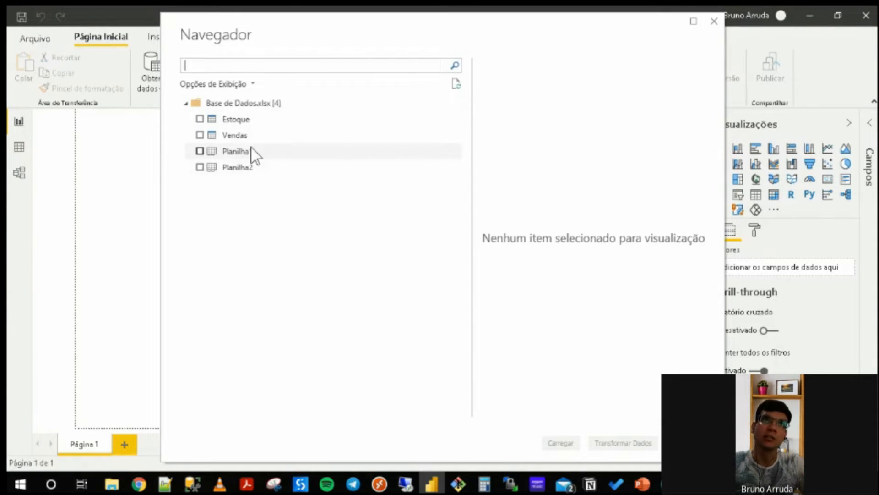
click(200, 135)
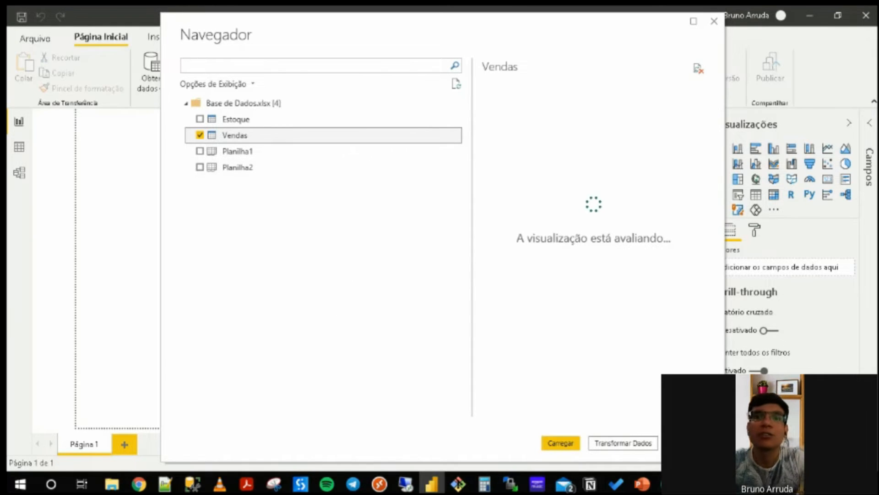
Restart the Excel data import from the empty report and open Base de Dados.xlsx.
mouse_move(668, 484)
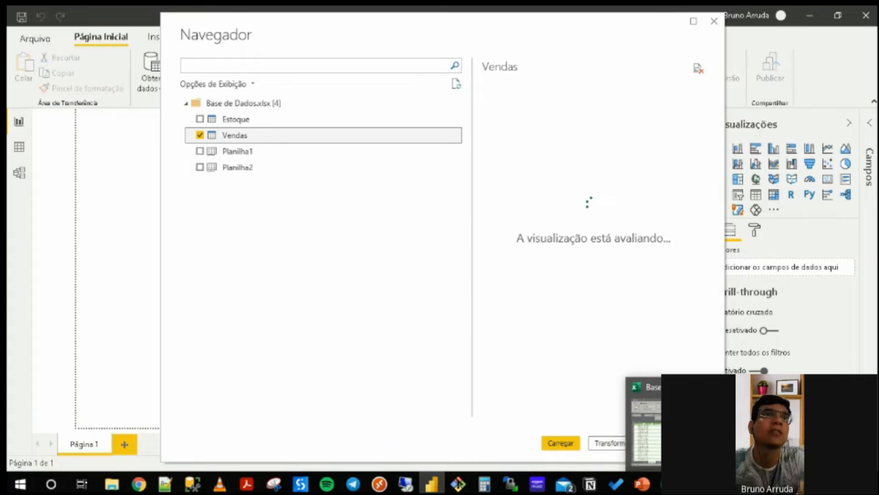
click(668, 484)
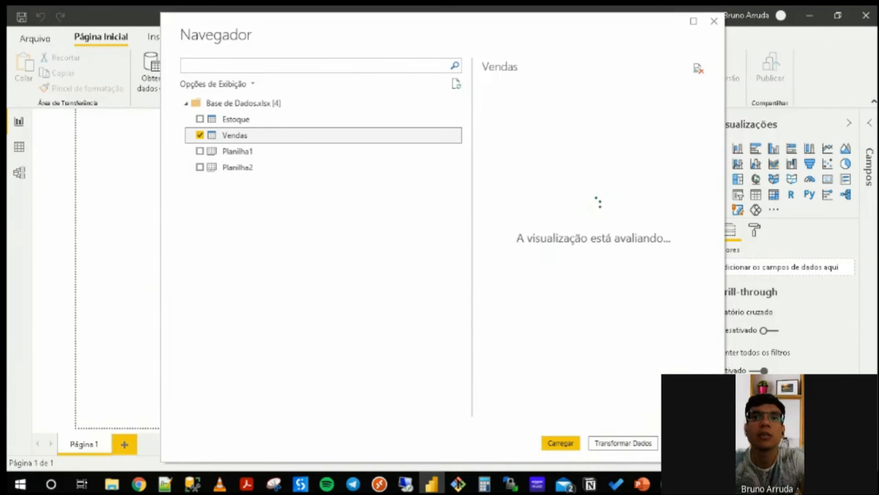
click(431, 484)
click(269, 271)
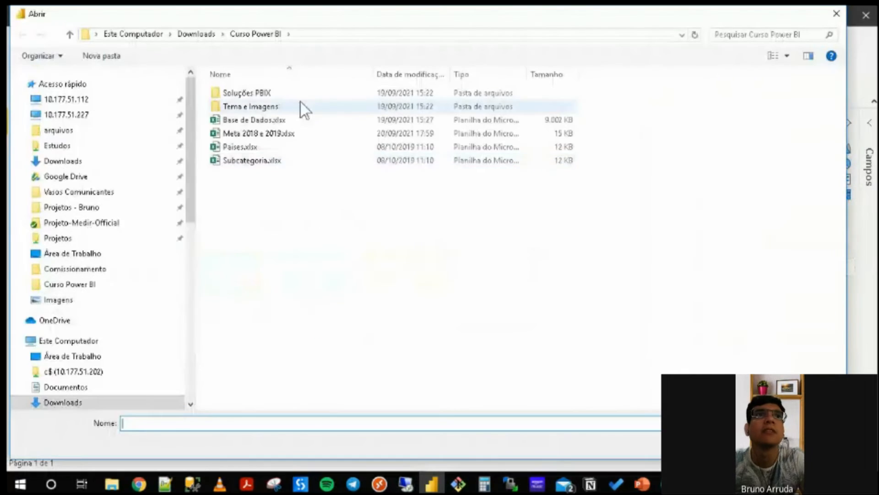
double_click(284, 120)
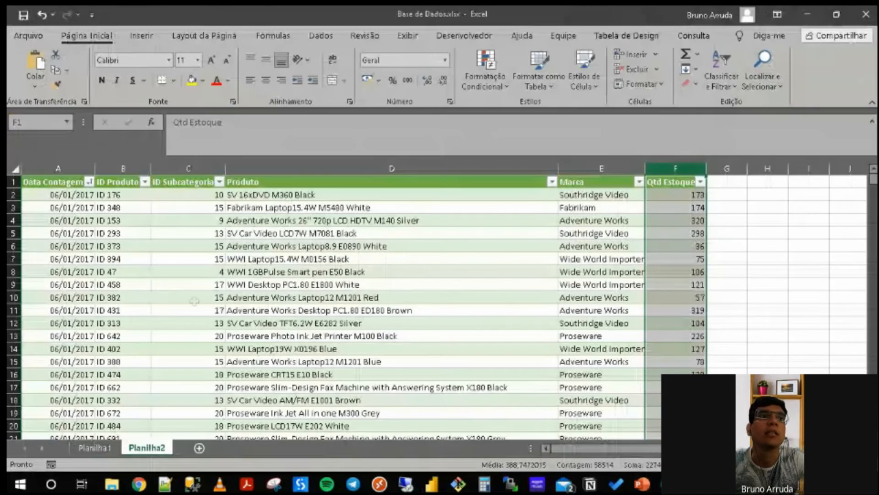
Switch to Excel, compare Planilha1 with Planilha2, and look across the sales header row from Data Venda to Valor Venda.
click(94, 447)
click(146, 448)
click(117, 448)
click(102, 413)
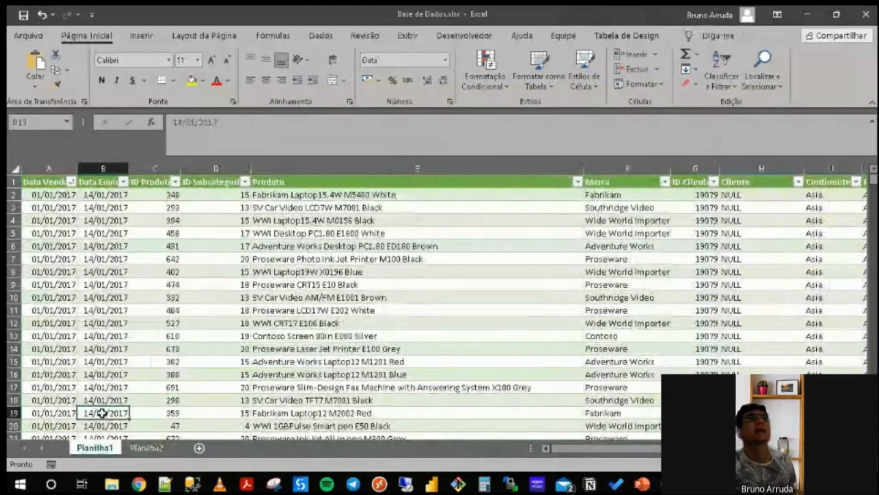
key(ctrl+Home)
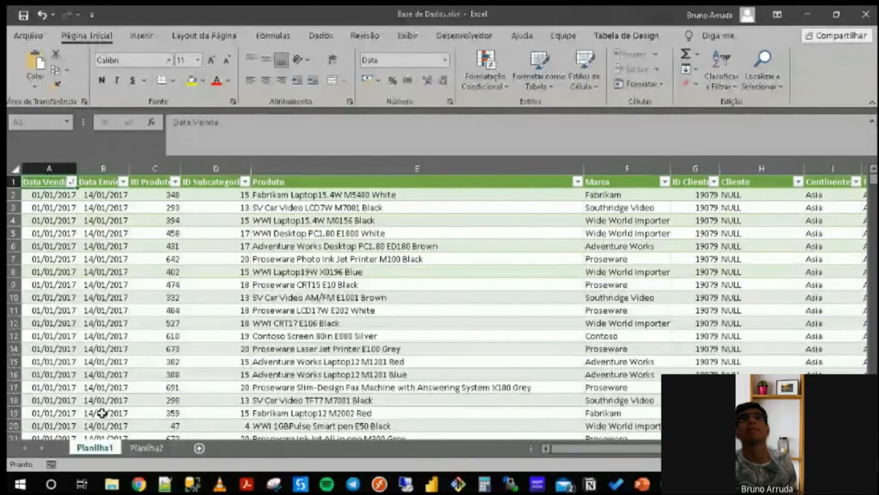
key(ctrl+Right)
key(Right)
key(Left)
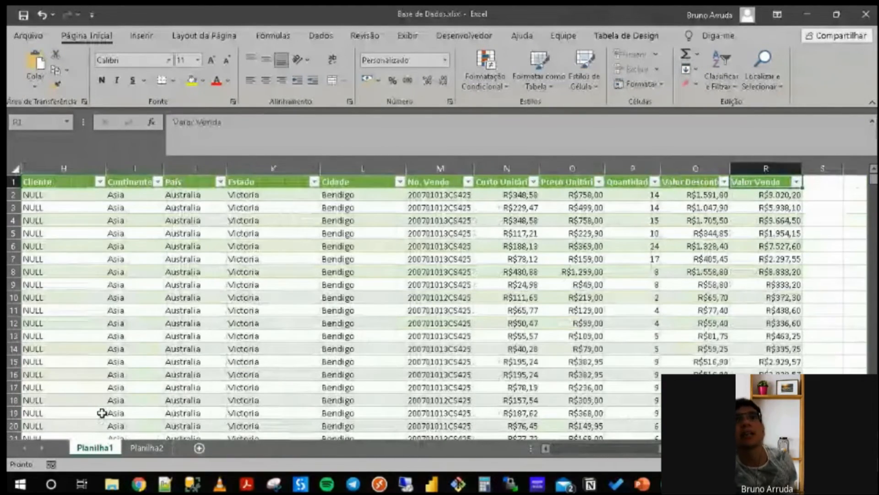
key(ctrl+Left)
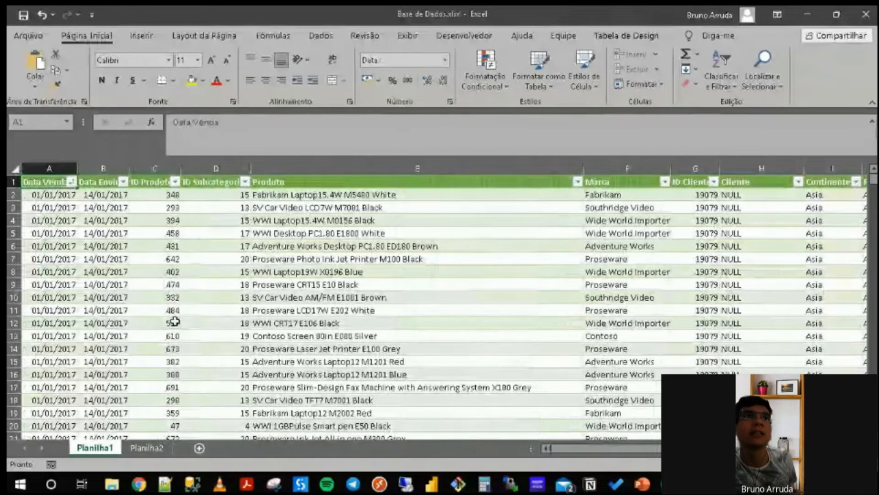
Select the entire sales table on Planilha1, starting from the Data Venda header.
click(206, 287)
click(55, 209)
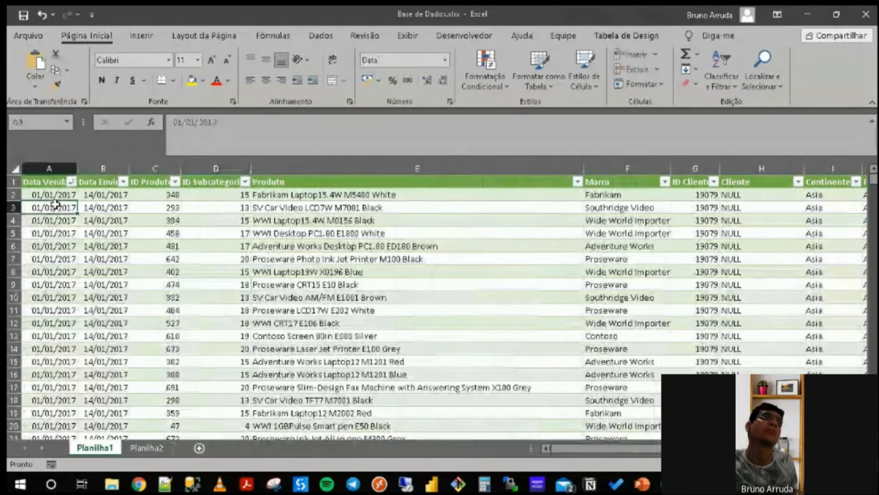
key(Up)
key(Up)
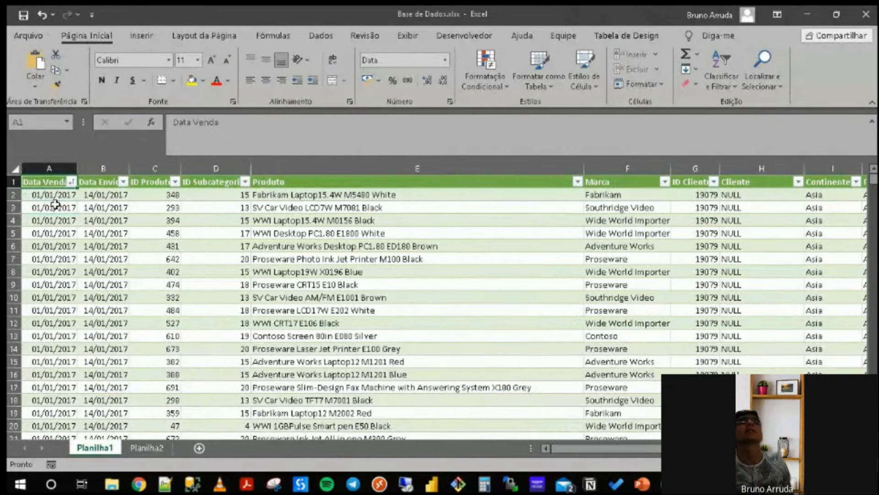
key(ctrl+shift+Right)
key(ctrl+shift+Down)
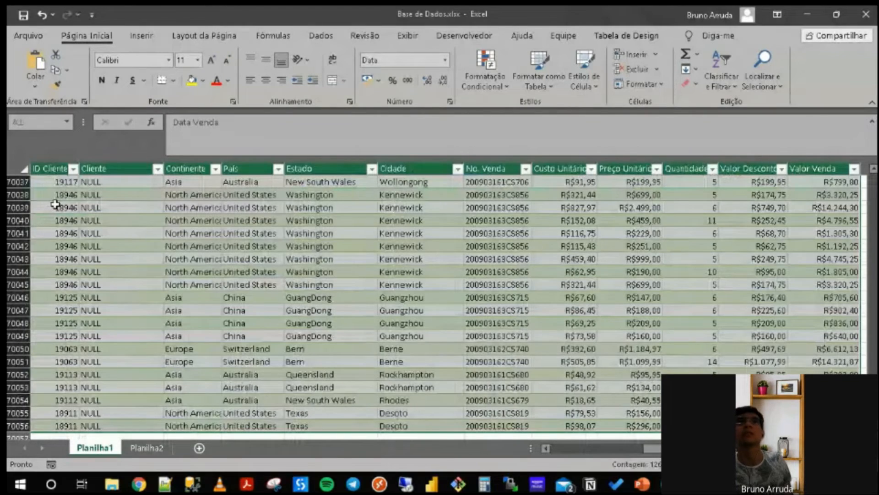
Examine the available table formatting styles and the table name assigned to the sales data.
click(546, 82)
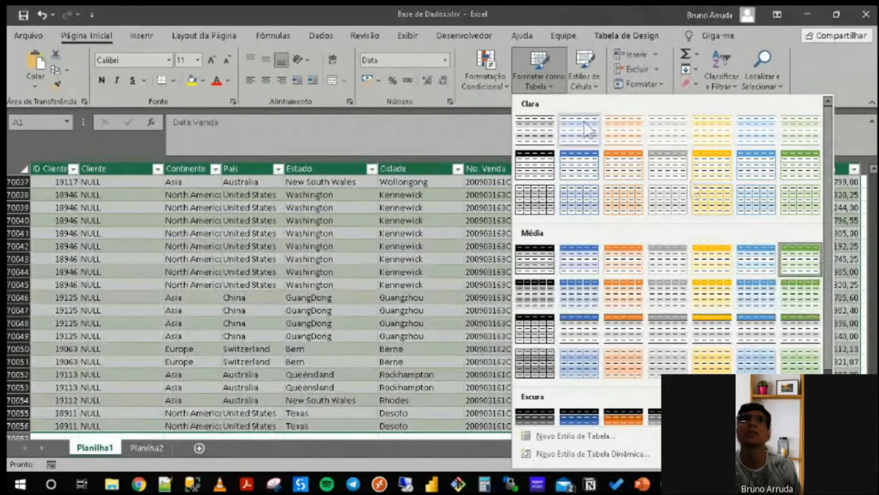
click(556, 88)
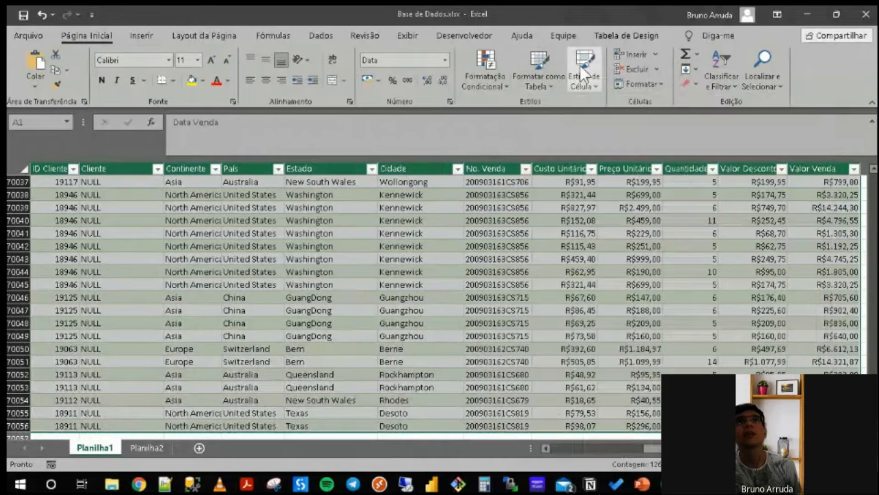
click(604, 34)
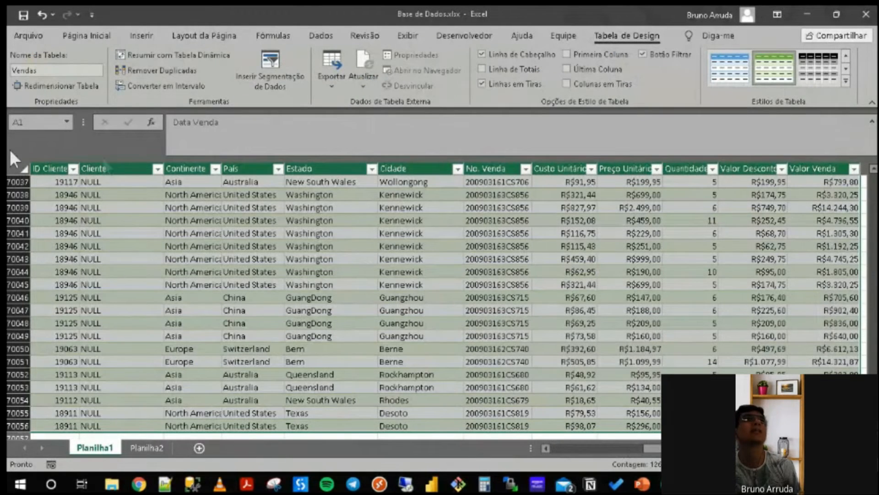
click(51, 70)
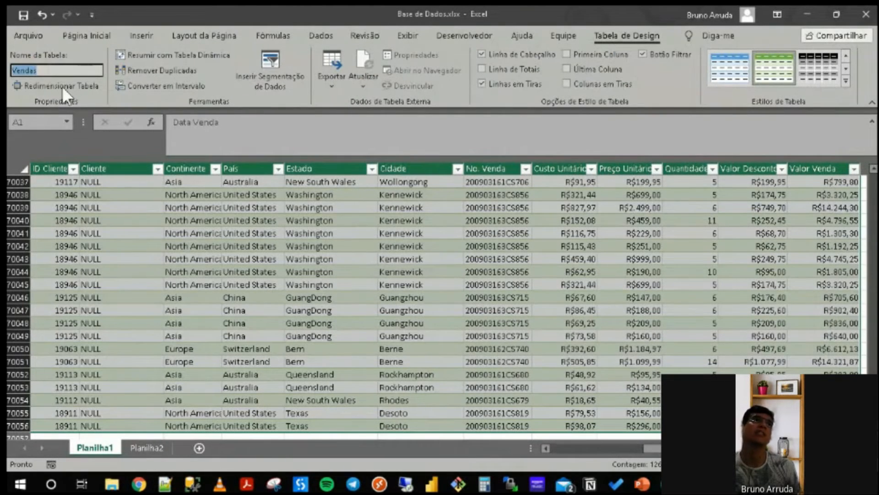
click(498, 374)
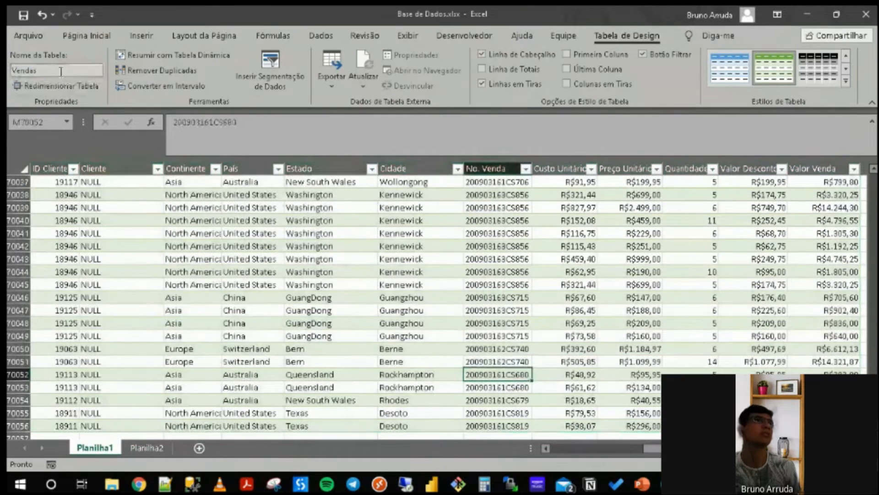
Return to the first cell of the sales table, then switch to Power BI Desktop and select the Vendas table for import.
drag(653, 448, 548, 449)
click(401, 361)
key(Up)
key(ctrl+Up)
key(ctrl+Left)
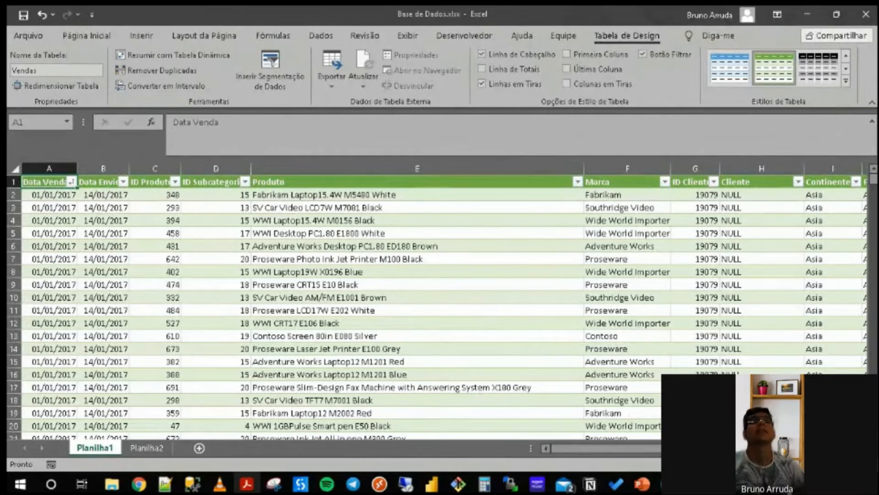
click(433, 484)
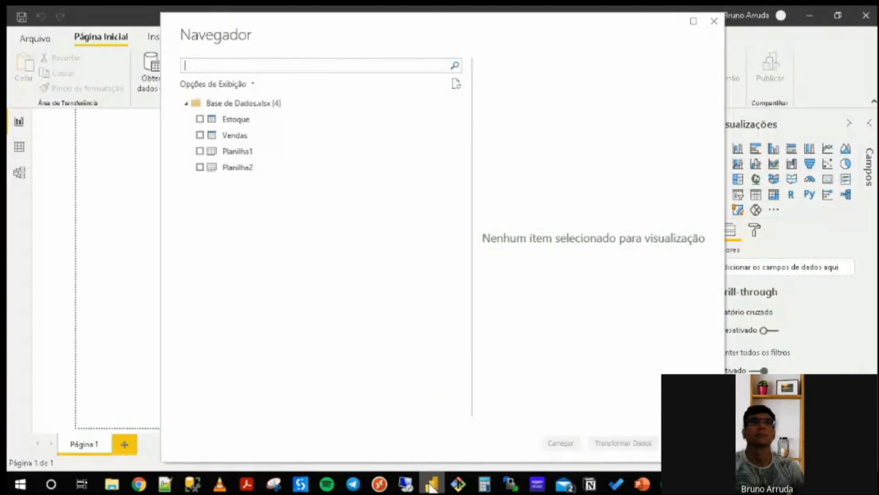
click(200, 135)
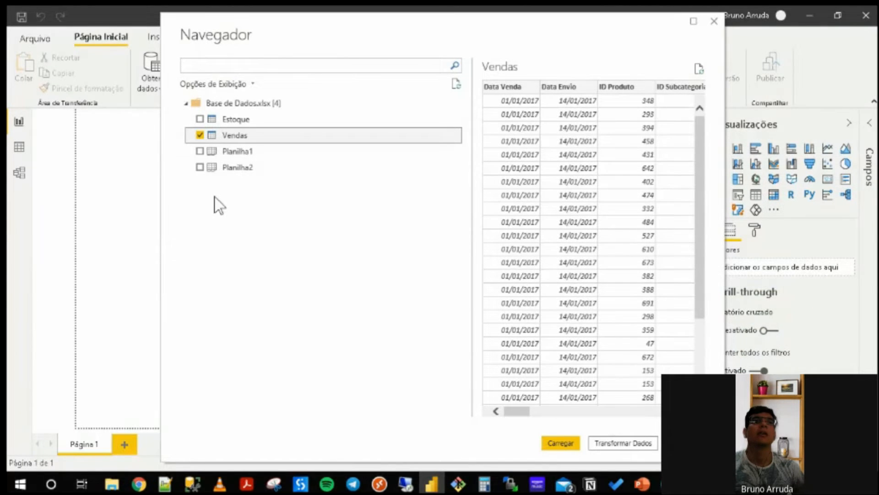
Switch to Excel and select the sales table's header row from Data Venda through Valor Venda.
click(669, 484)
click(274, 259)
key(Up)
key(Up)
key(Up)
key(Up)
key(Up)
key(Up)
key(Left)
key(Left)
key(Left)
key(Left)
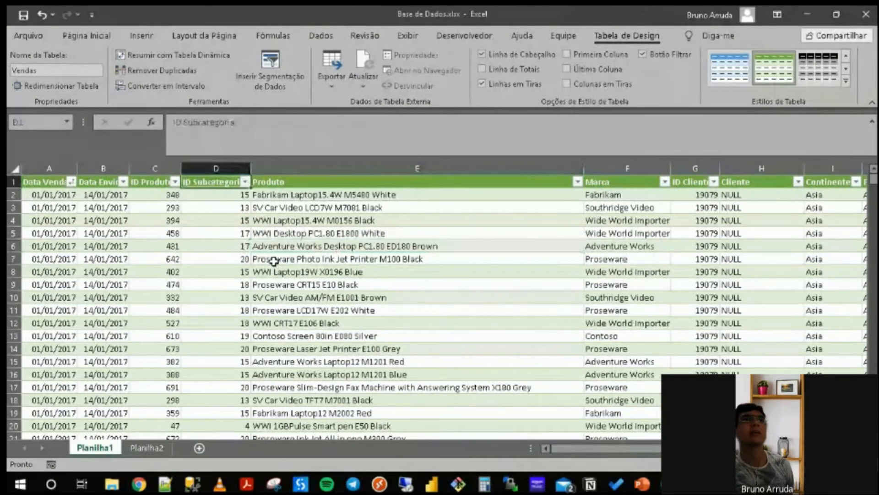
key(ctrl+shift+Right)
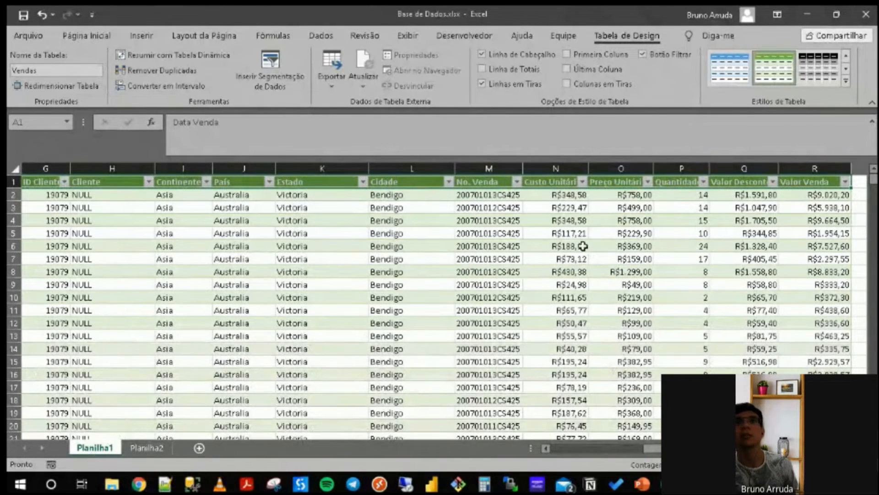
Examine the Valor Desconto and Valor Venda cells in row 3 and the formula in cell T3.
click(731, 208)
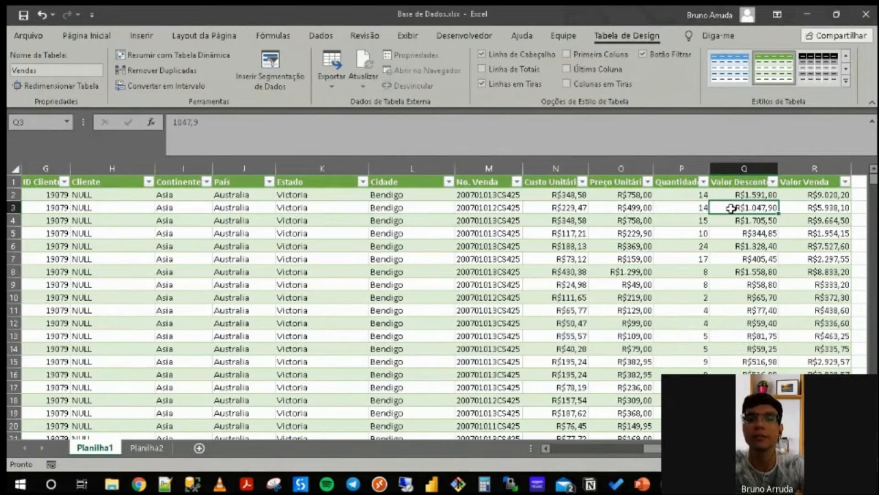
key(Right)
key(Right)
key(Right)
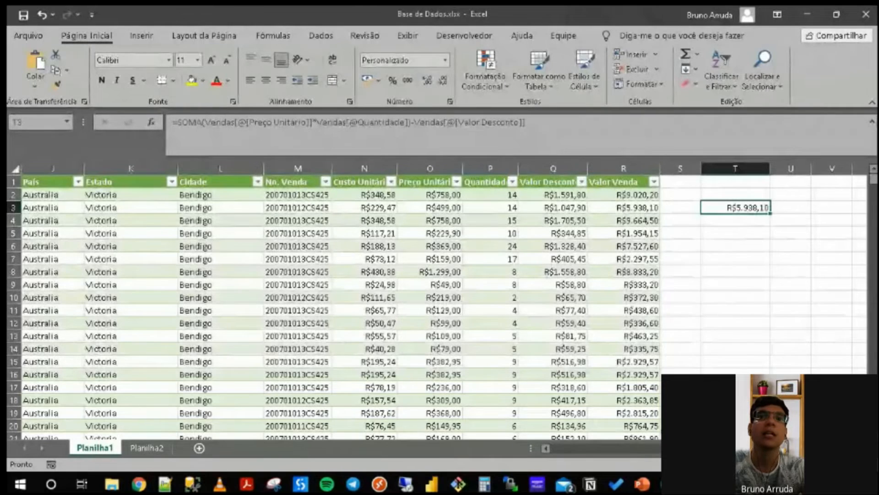
Switch to Power BI Desktop, load the Vendas table, and widen the Campos pane to show its full field names.
click(433, 484)
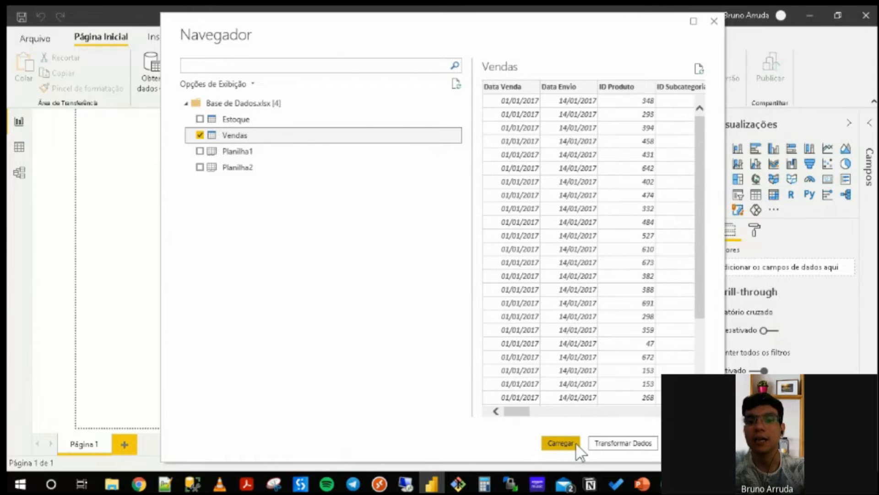
click(560, 443)
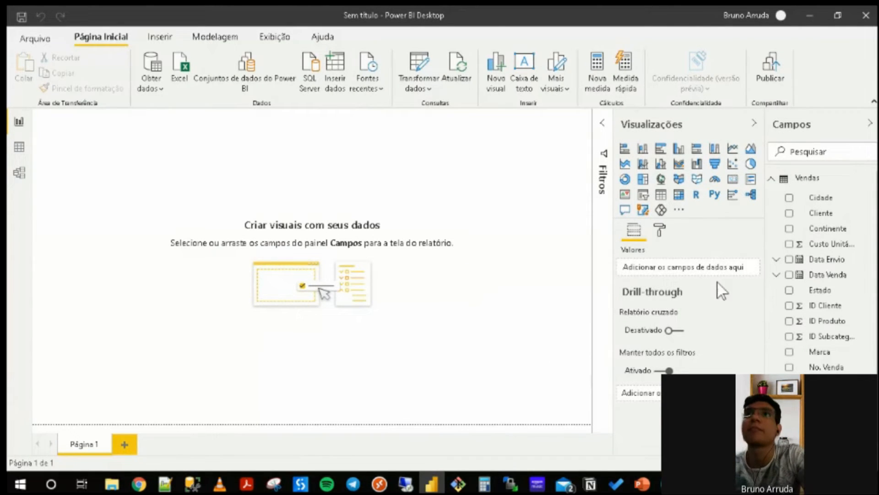
drag(764, 229, 706, 229)
scroll(760, 228, down, 1)
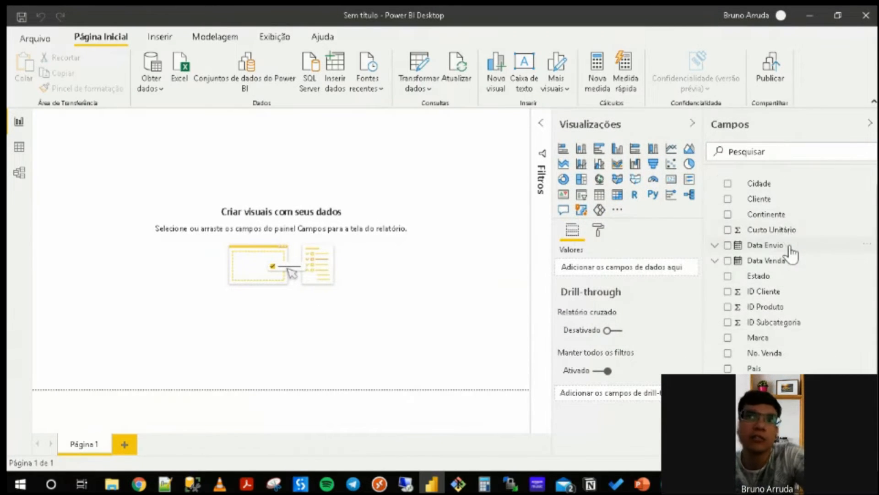
View the Vendas table's data, then open the model view and update it to the new design.
scroll(791, 254, up, 1)
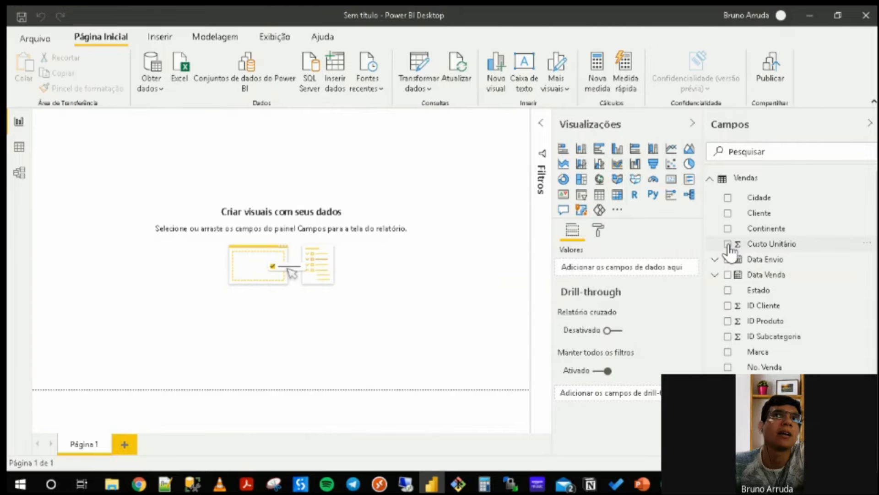
click(20, 147)
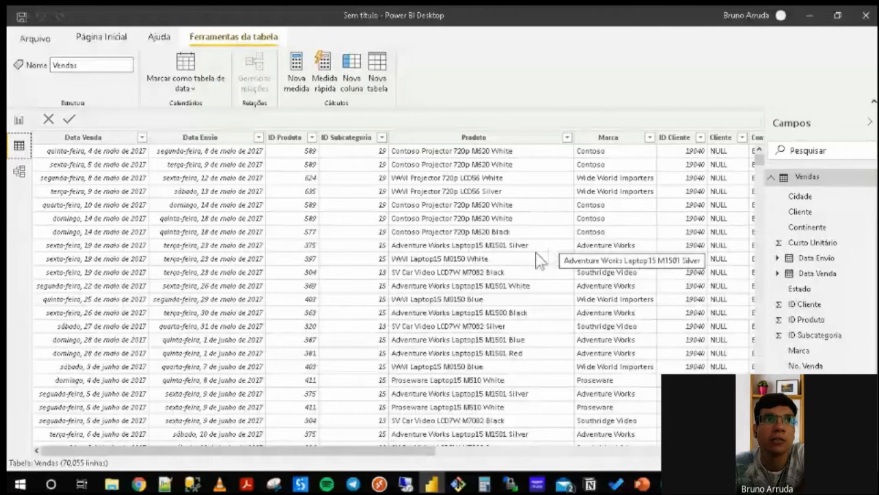
click(19, 173)
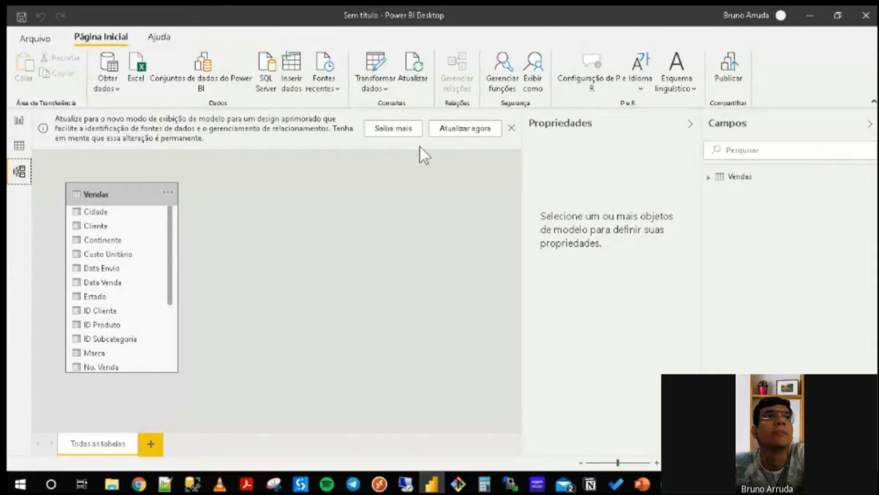
click(458, 132)
Collapse the Propriedades and Campos panes, then move the Vendas card toward the canvas middle and resize it to list fields from Cidade to País.
click(689, 124)
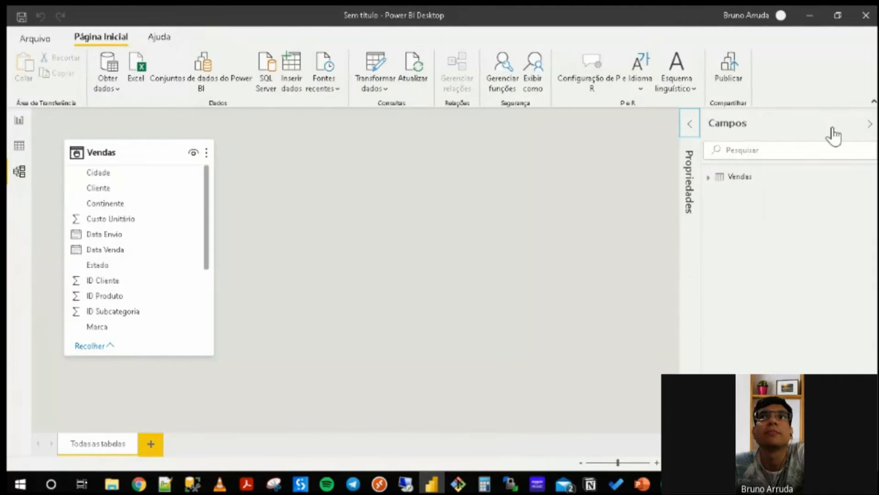
click(870, 124)
drag(103, 154, 318, 186)
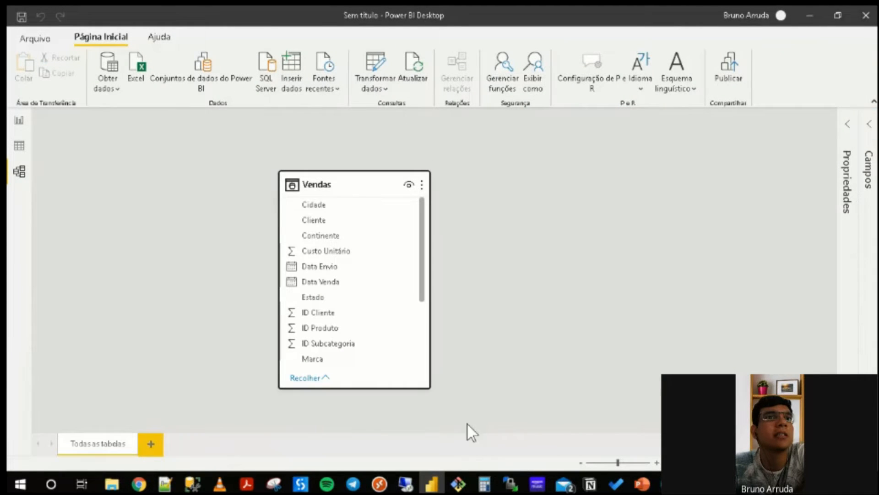
drag(428, 387, 396, 316)
drag(339, 184, 289, 182)
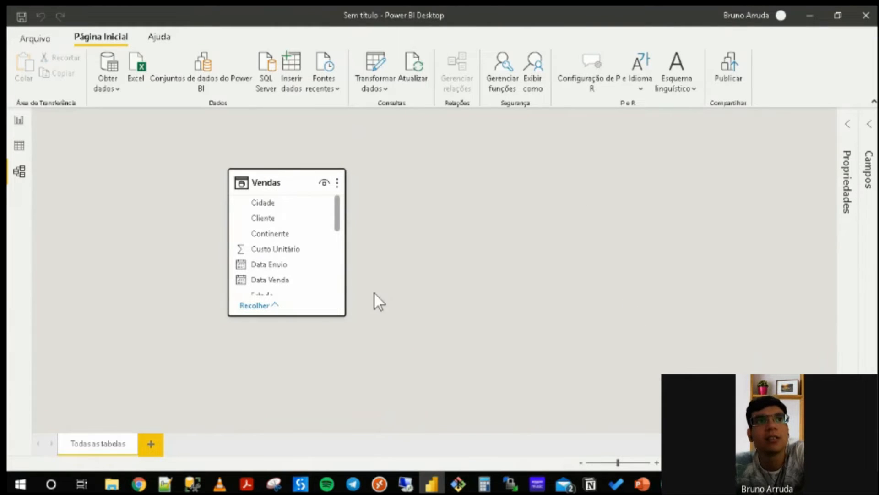
drag(345, 313, 348, 412)
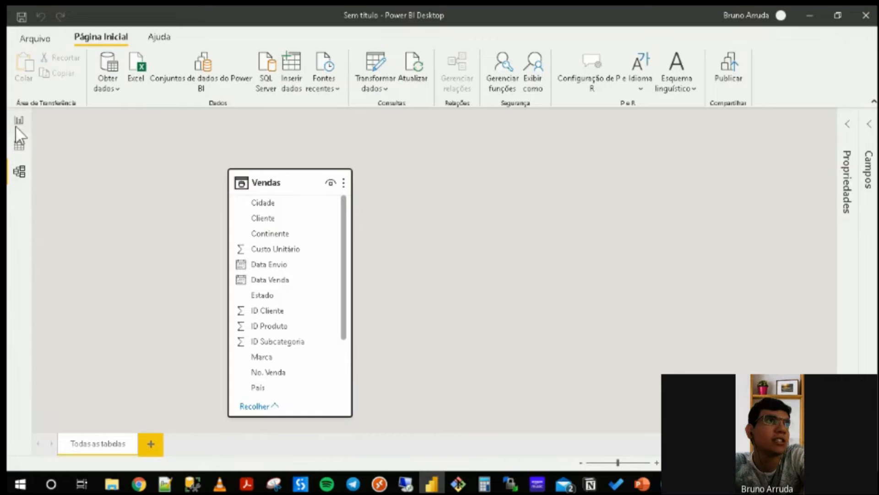
Rename the Produto column in the Vendas data view as Produto teste 01.
click(19, 147)
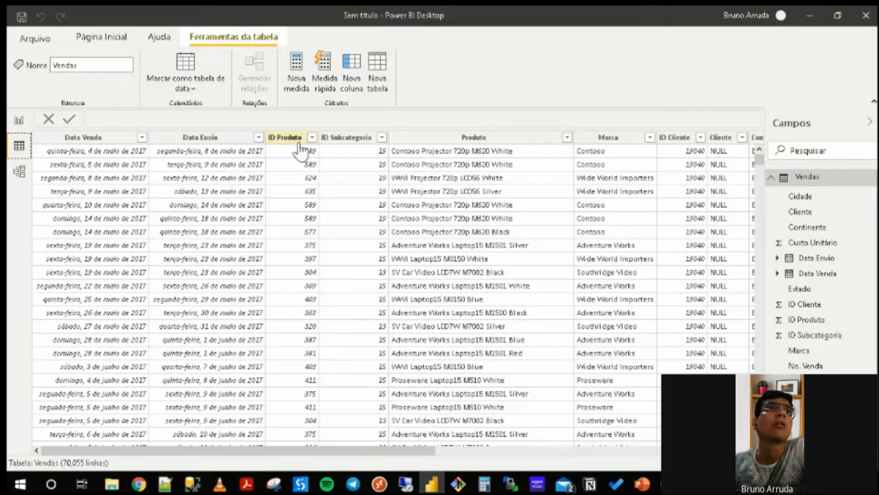
double_click(486, 142)
click(460, 138)
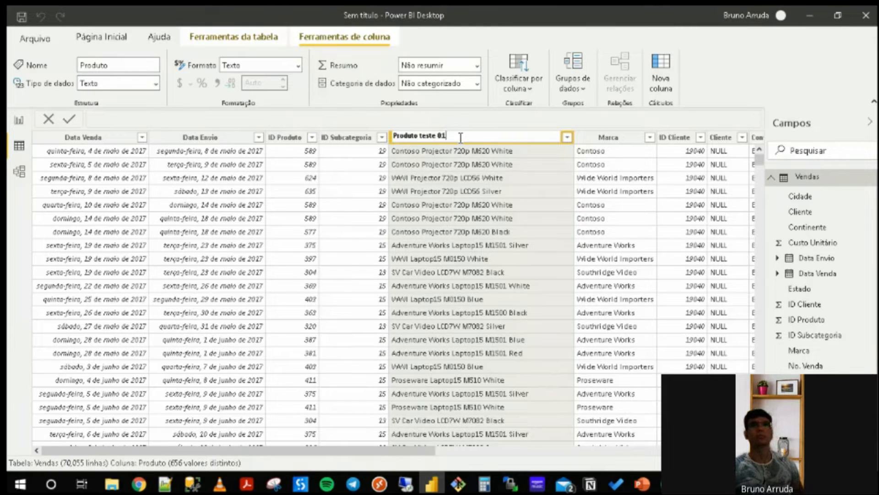
key(Return)
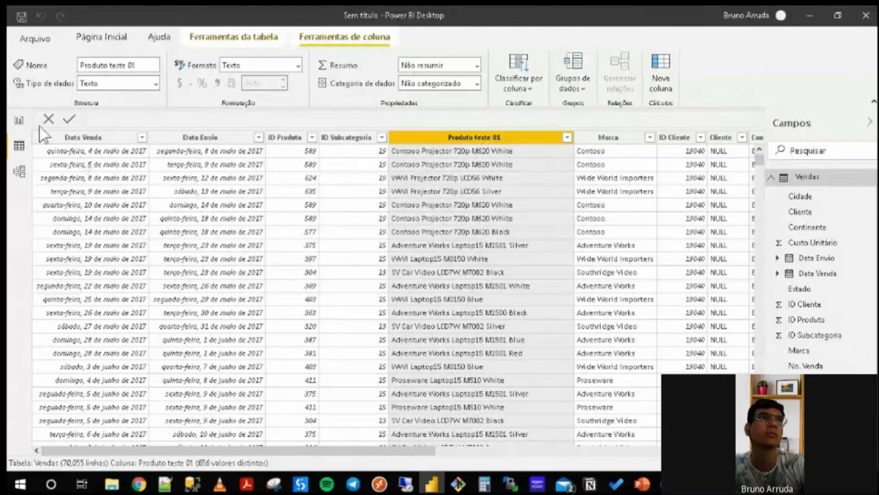
Check the renamed field in the report view's Vendas field list, then switch to Excel and select the Produto header in Planilha1.
click(19, 121)
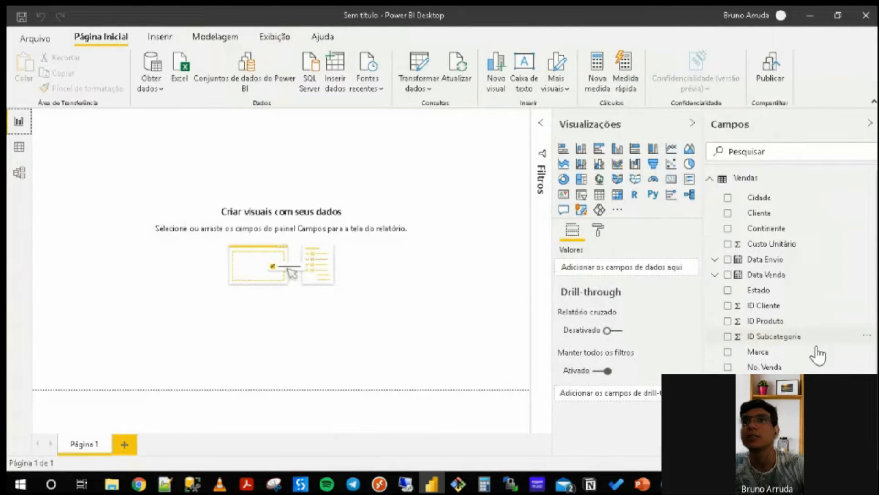
scroll(817, 353, down, 1)
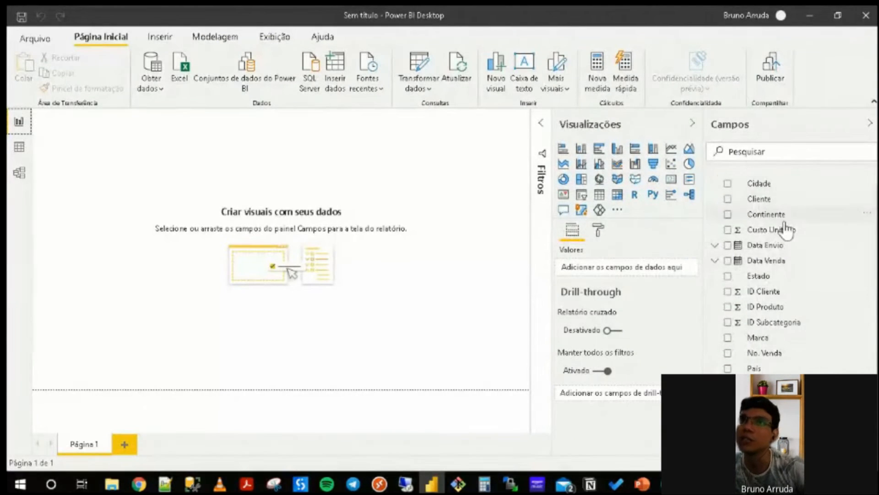
scroll(778, 227, up, 1)
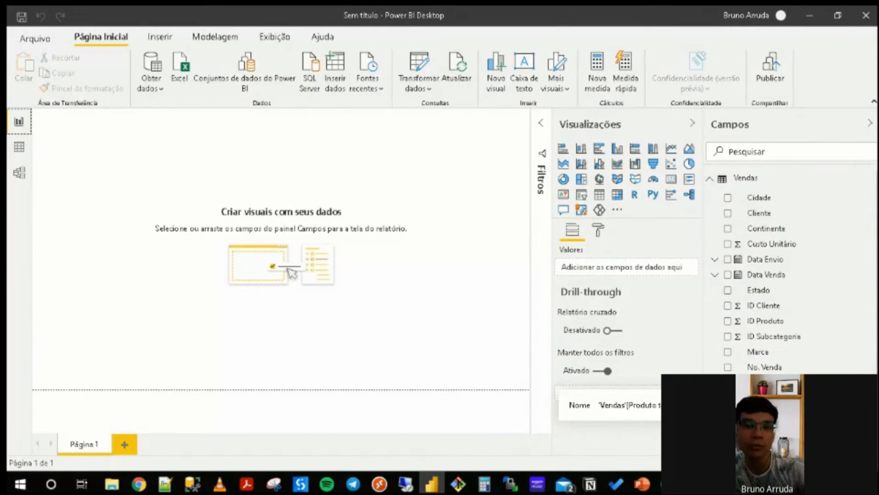
key(alt+Tab)
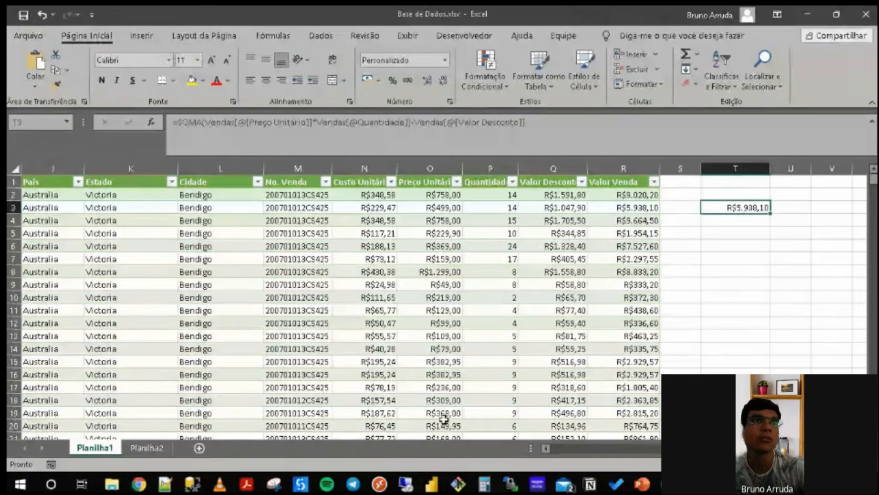
key(ctrl+Home)
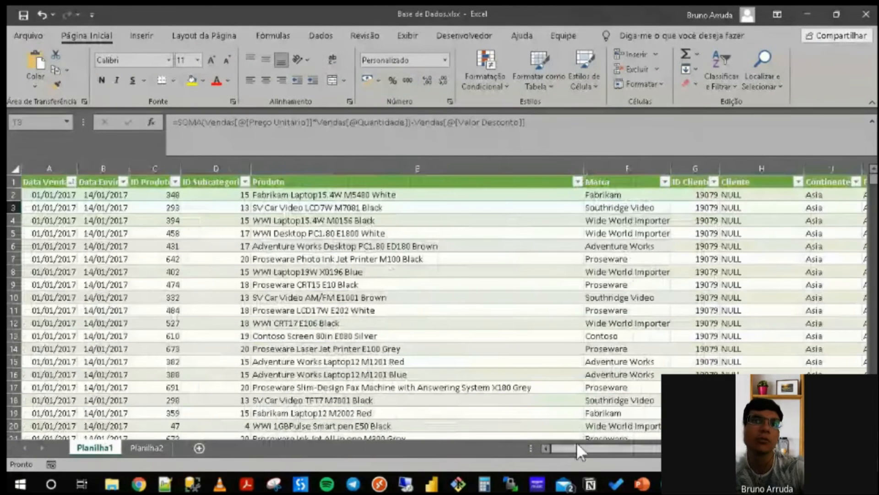
click(311, 180)
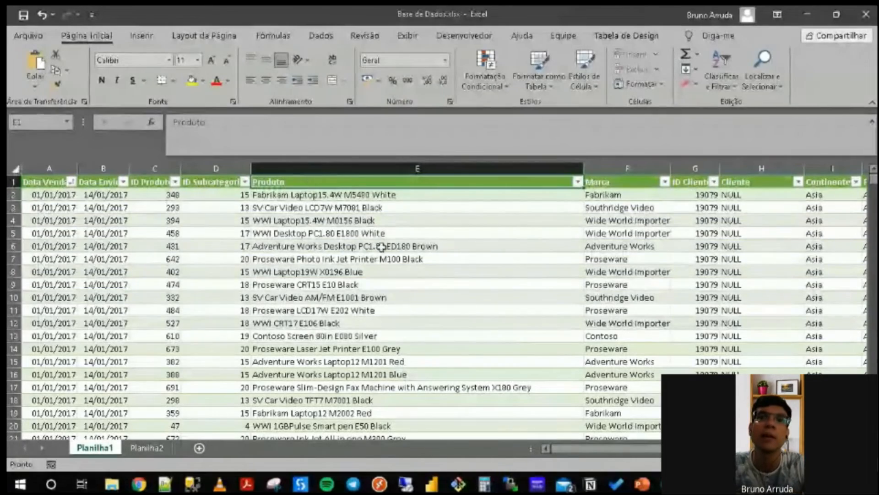
Switch back to Power BI Desktop and rename the Produto teste 01 column in the data view as Produto.
click(432, 484)
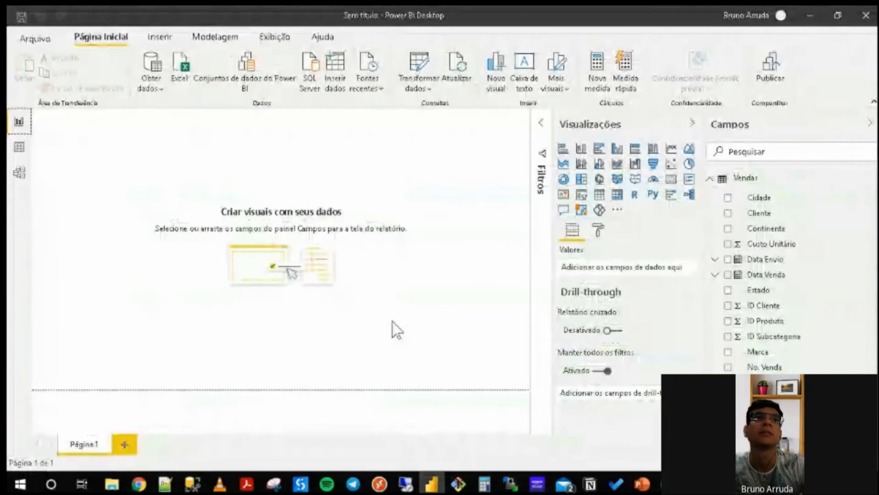
click(18, 146)
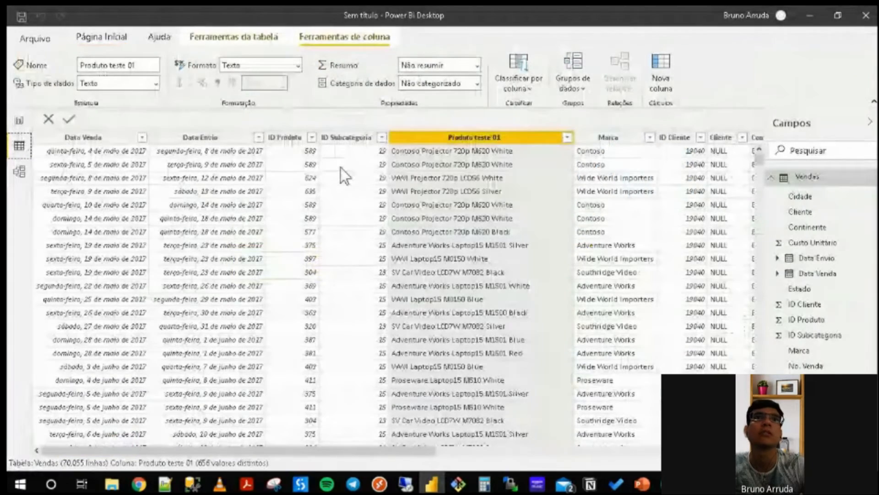
double_click(474, 137)
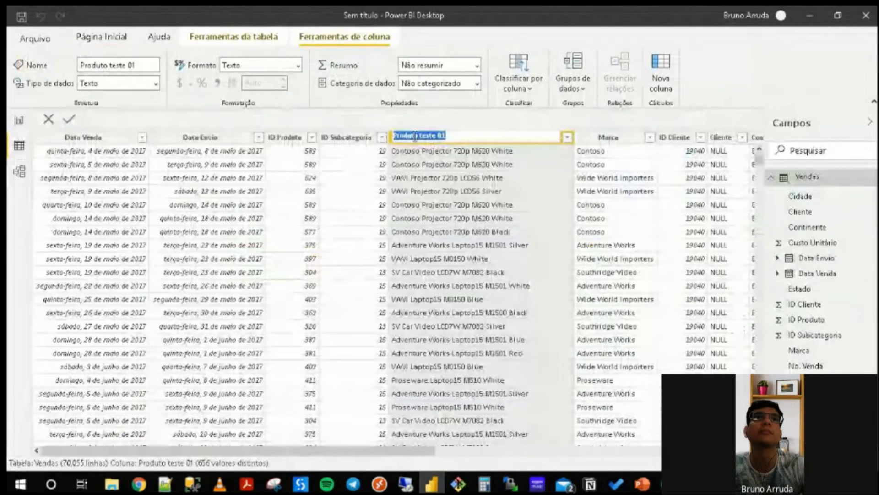
drag(417, 136, 456, 137)
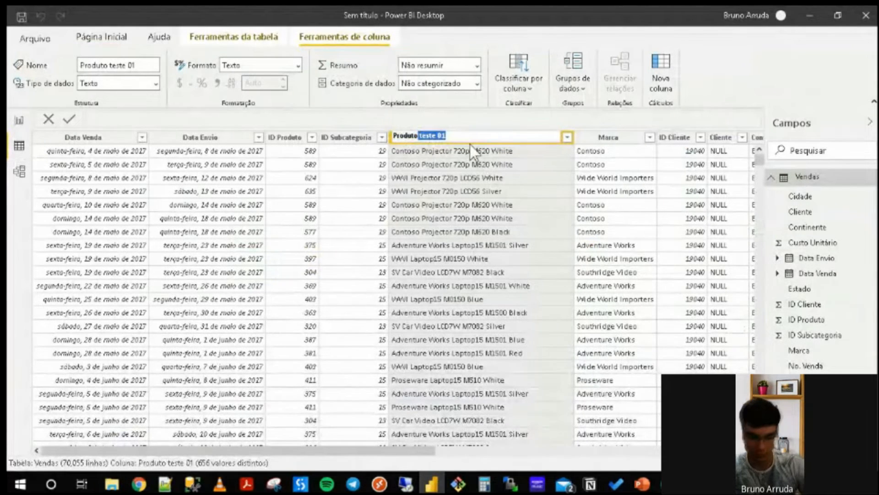
key(BackSpace)
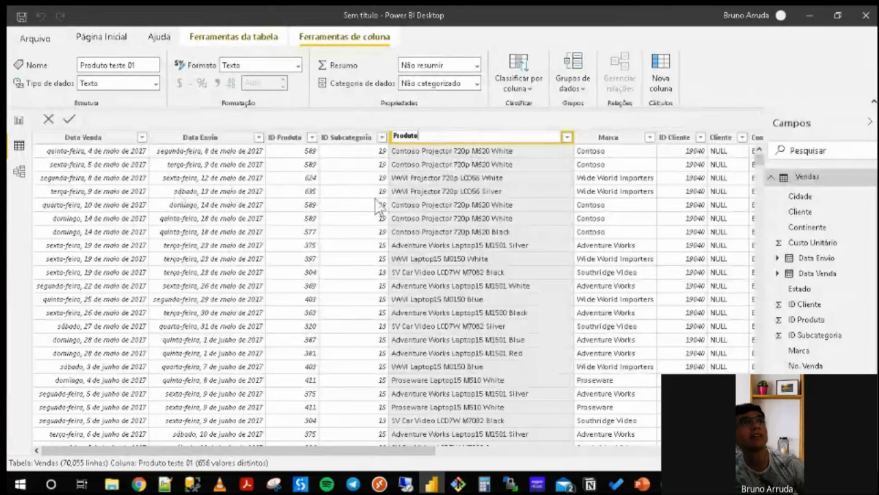
click(420, 158)
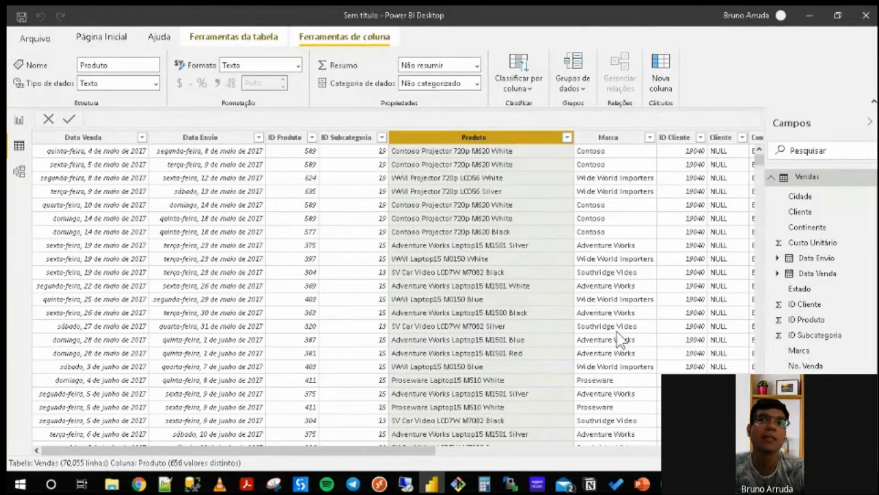
Open the Windows Task Manager, sort the processes by memory use to examine Power BI Desktop's consumption, and close it.
right_click(715, 483)
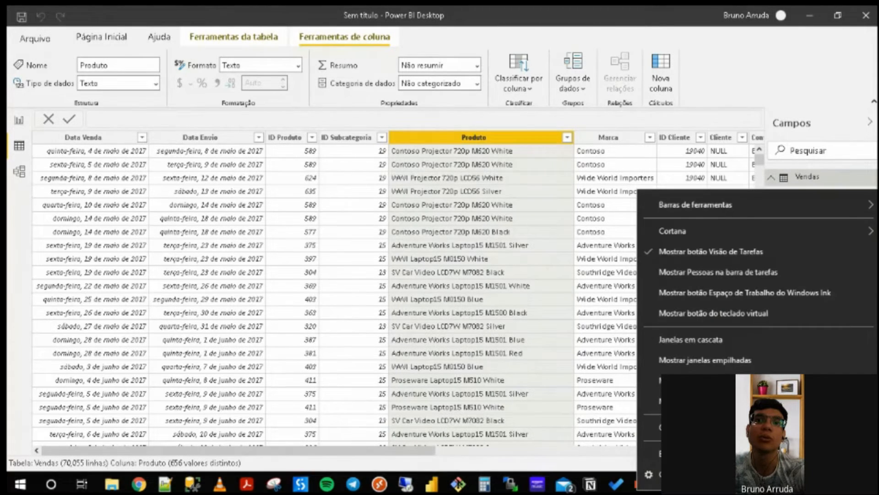
click(715, 427)
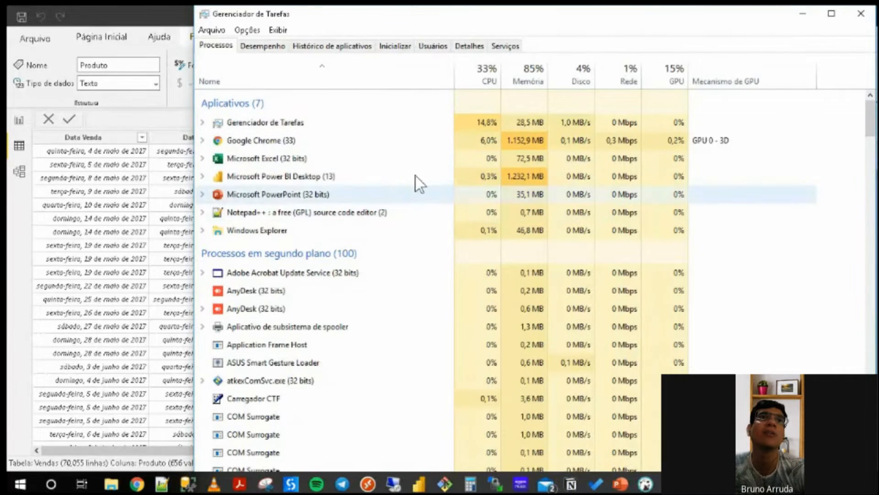
click(522, 78)
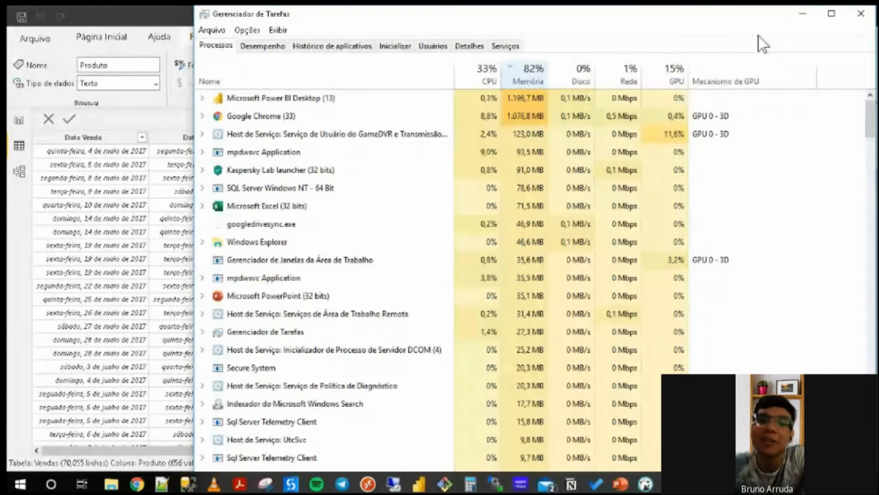
drag(727, 19, 700, 53)
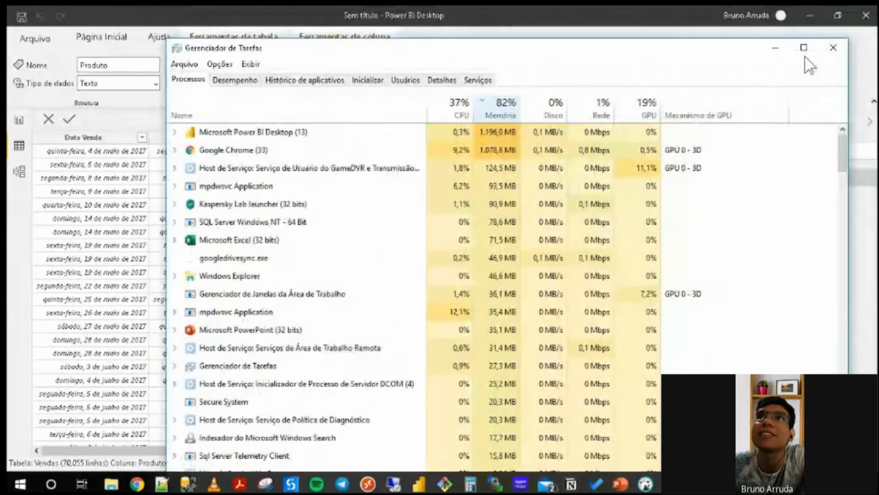
click(832, 47)
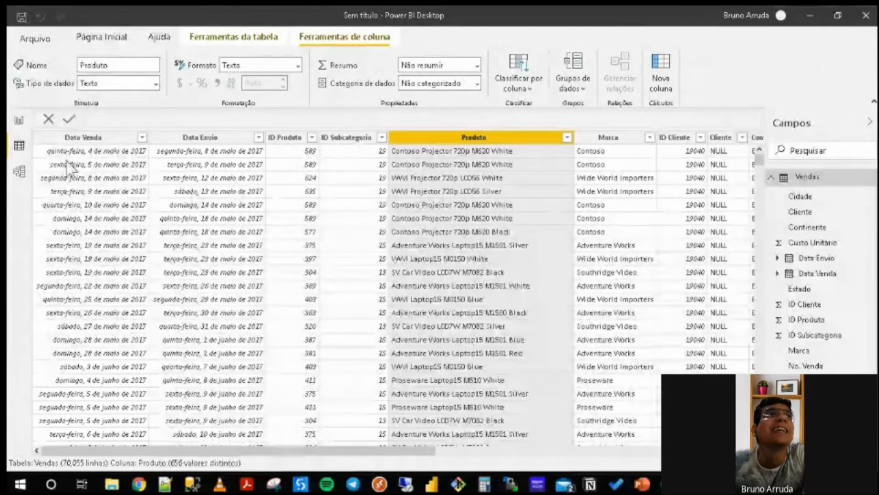
Return to the report view, then switch to PowerPoint and show slide 19, Ok, mas o que é o Power BI?
click(18, 130)
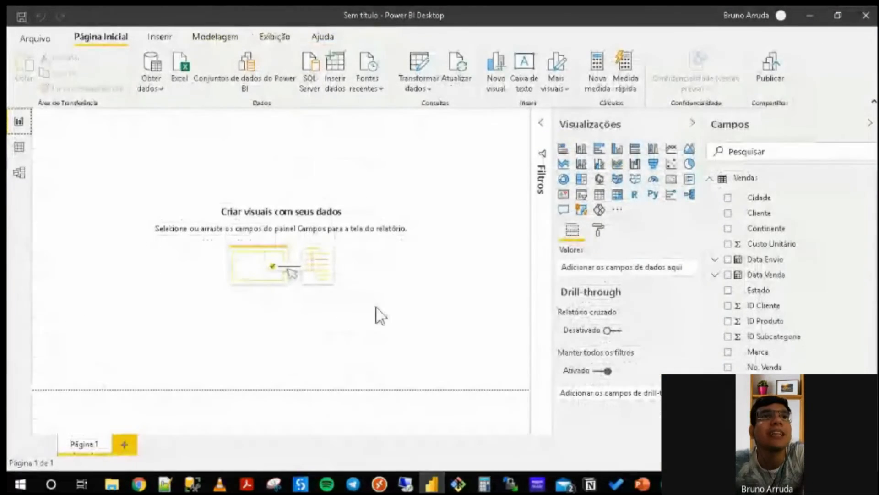
click(642, 484)
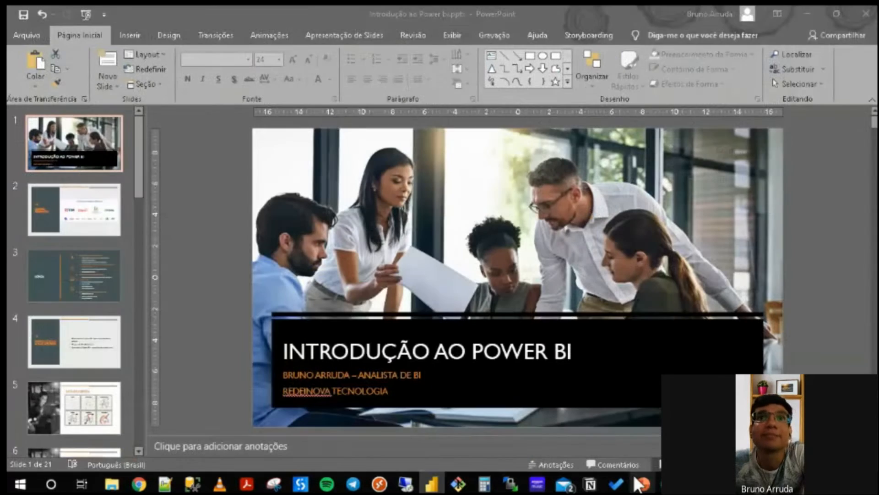
scroll(90, 273, down, 5)
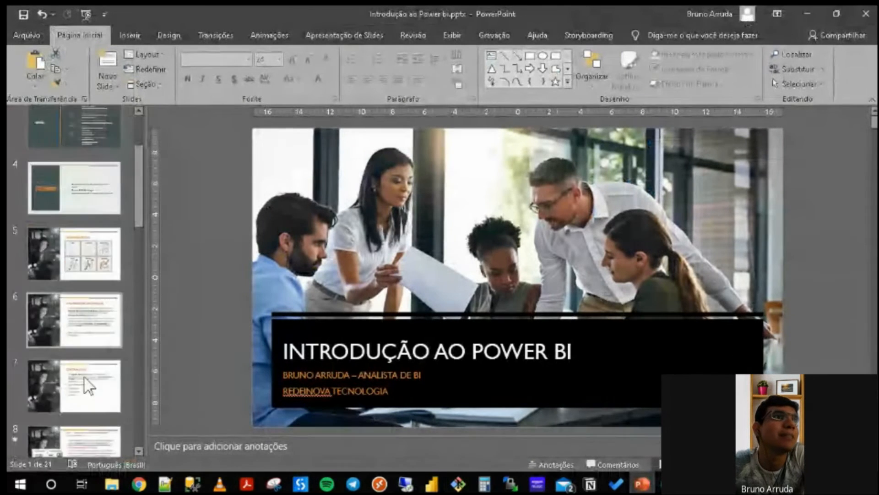
scroll(87, 384, down, 5)
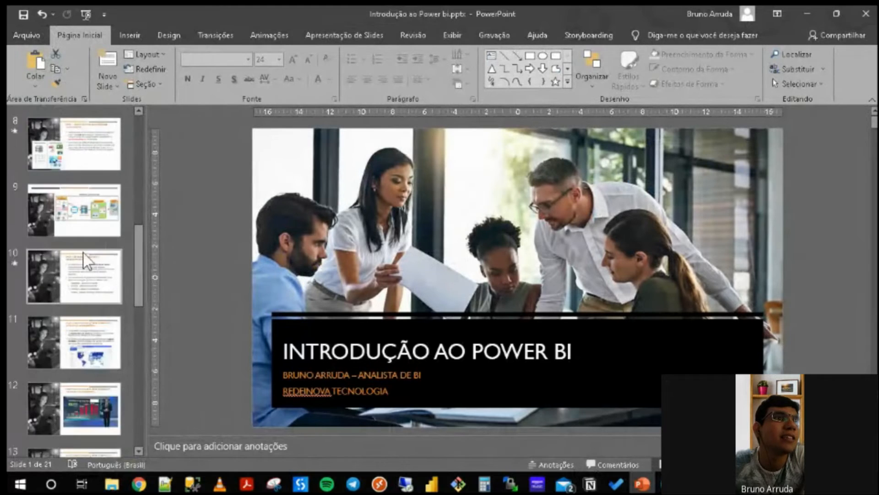
scroll(86, 264, down, 6)
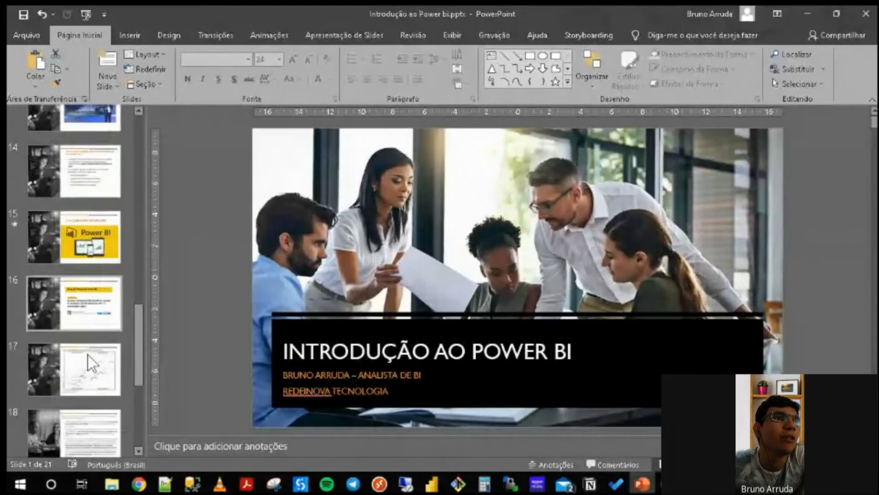
scroll(87, 353, down, 1)
click(88, 325)
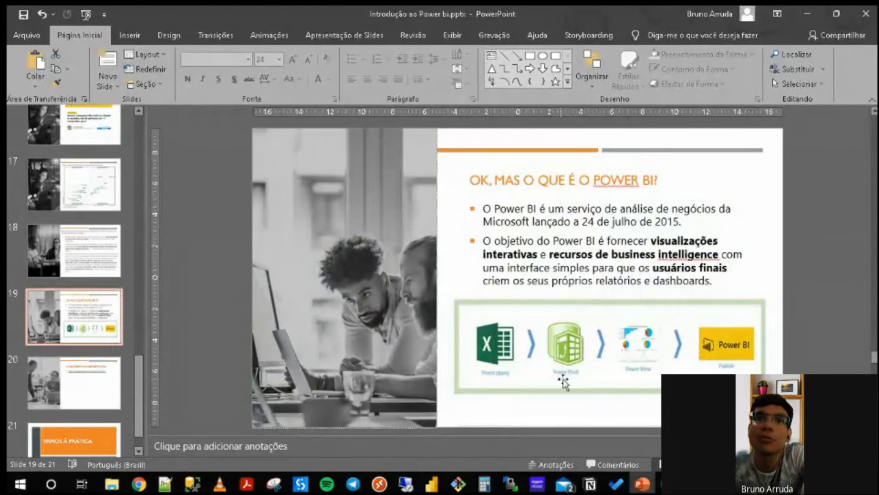
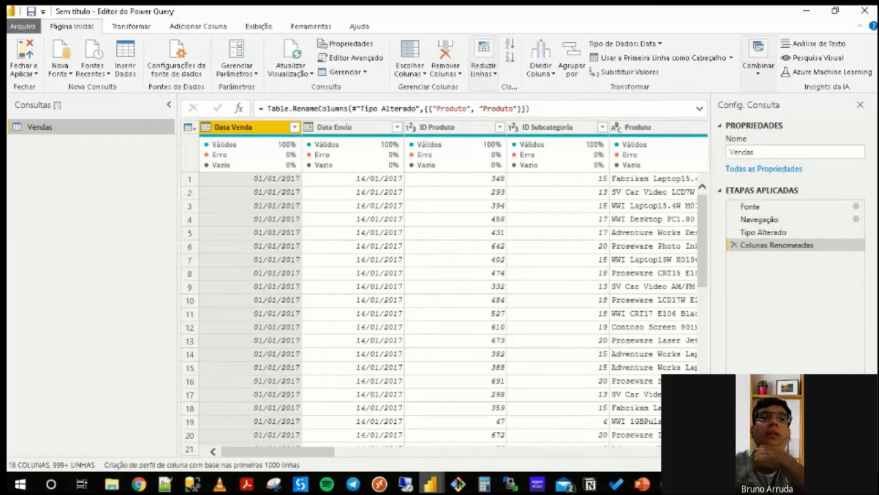
Switch to the main Power BI Desktop window, show the data view and check the format options available for the Produto column.
mouse_move(430, 484)
mouse_move(412, 458)
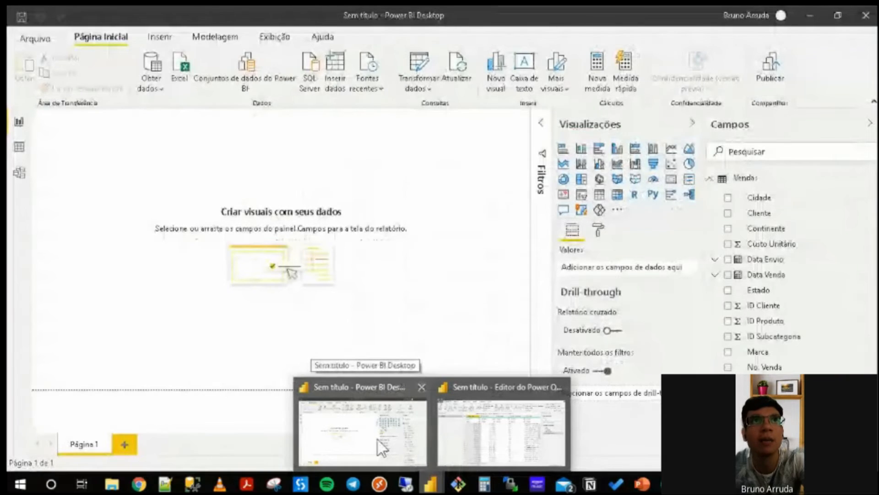
mouse_move(499, 446)
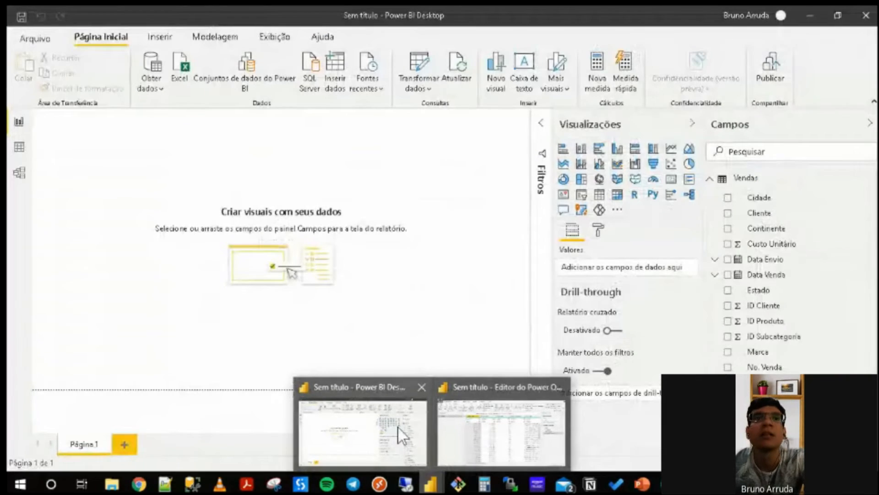
click(401, 435)
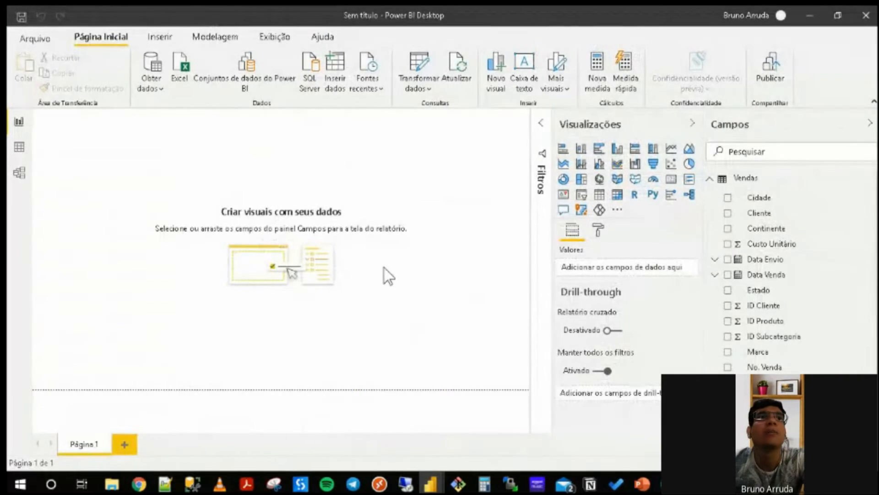
click(20, 149)
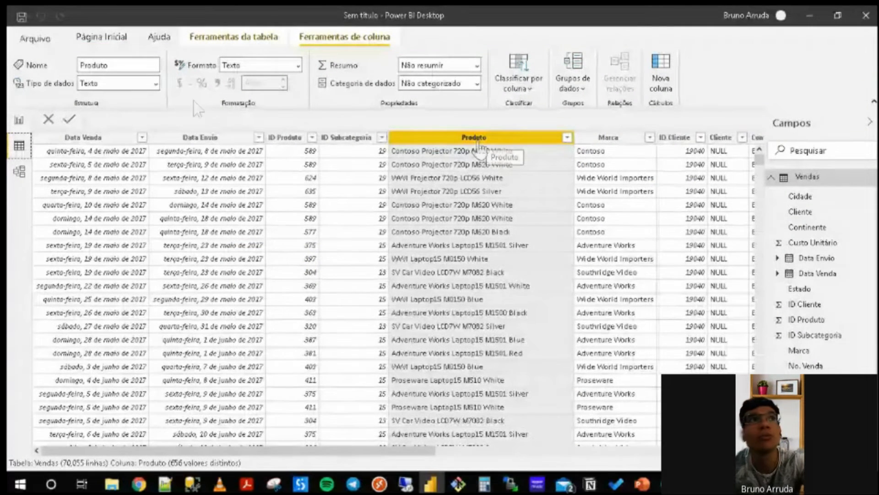
click(296, 68)
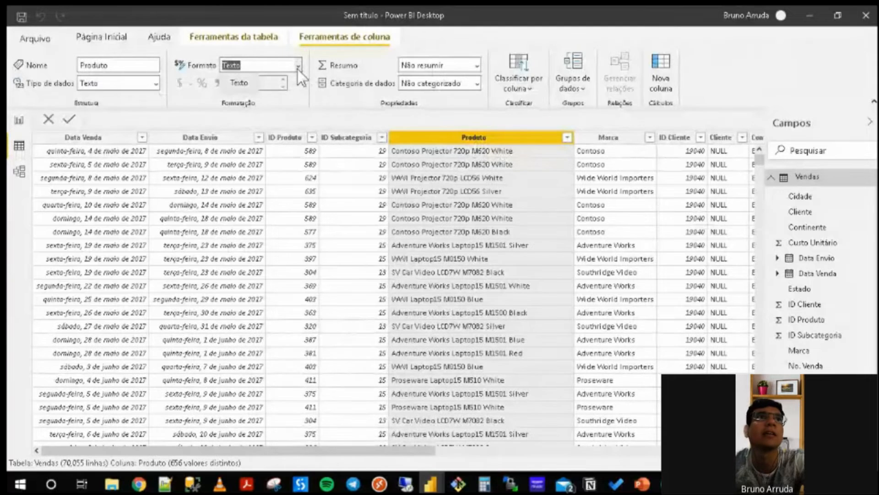
click(299, 68)
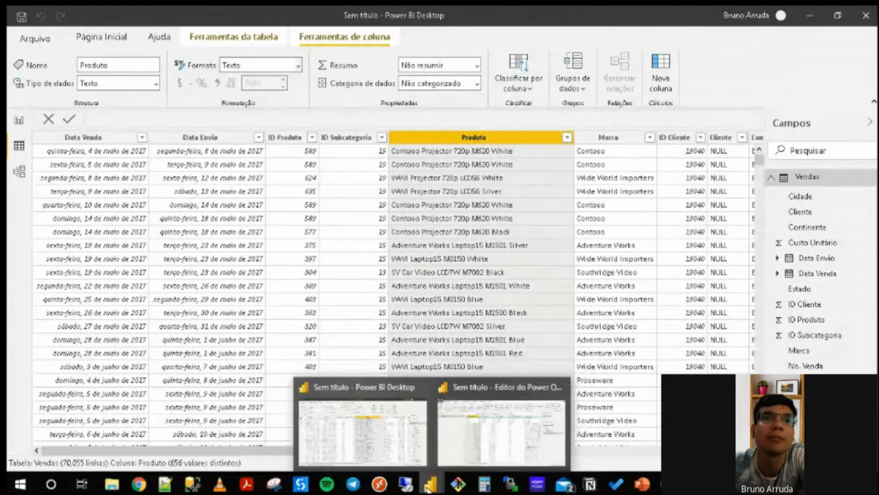
Return to the Power Query Editor window and narrow the Consultas pane to give the Vendas table more room.
click(498, 431)
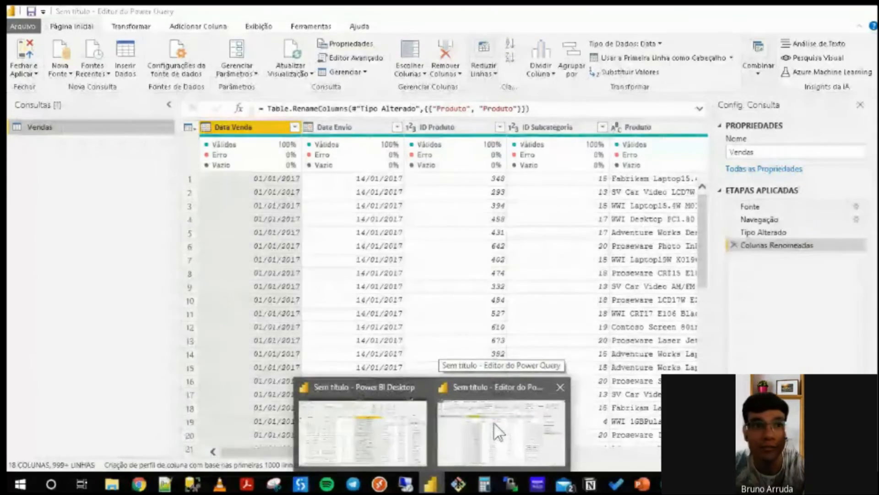
mouse_move(386, 409)
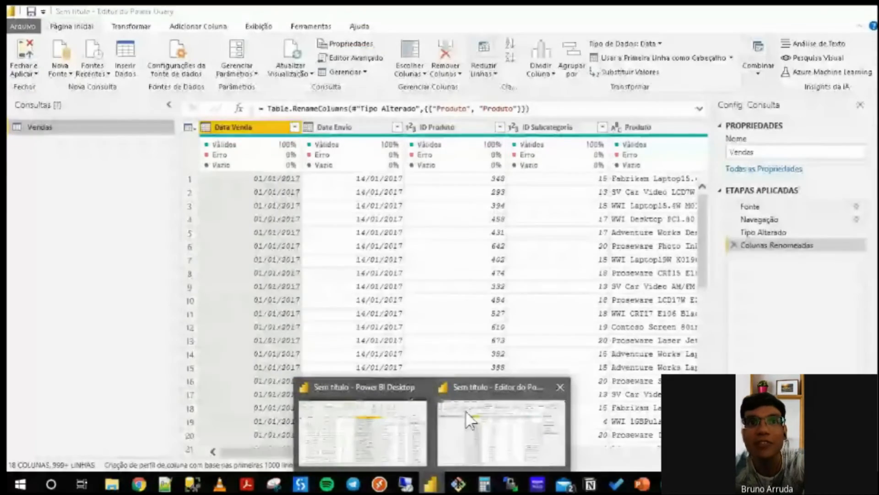
click(466, 411)
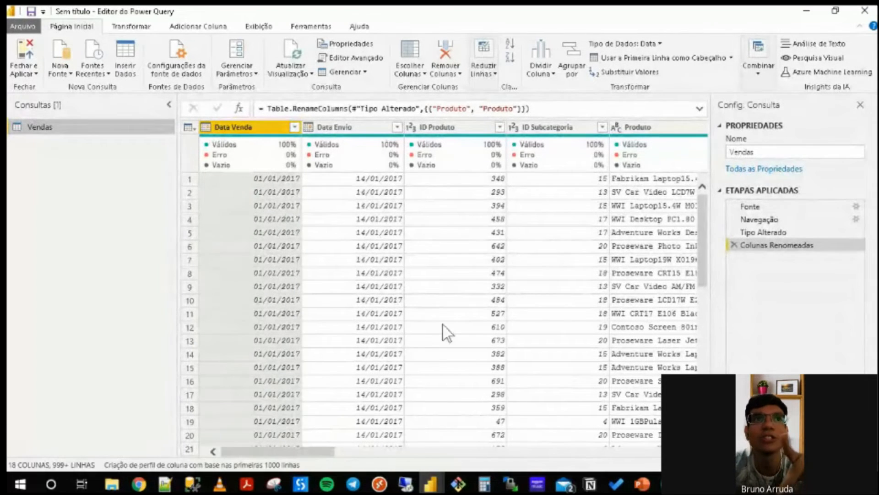
drag(175, 199, 120, 191)
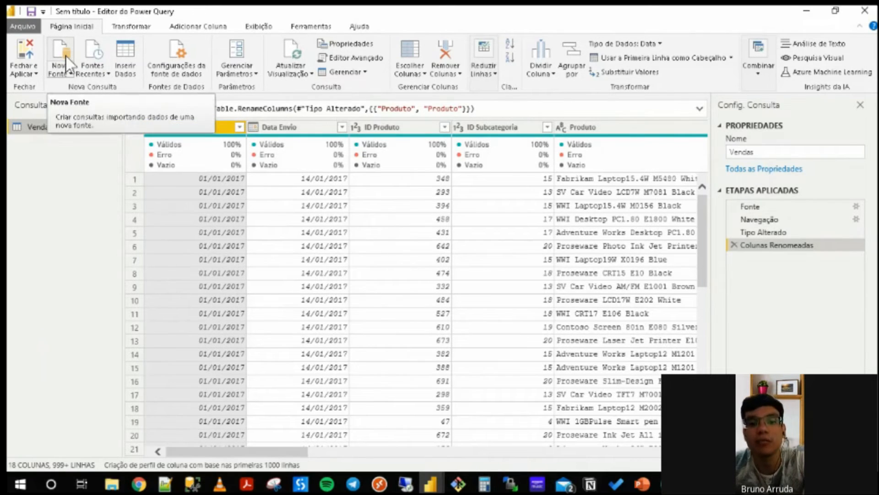
Examine the common new-source options and the full Obter Dados connector list, and cancel without connecting to a source.
click(64, 72)
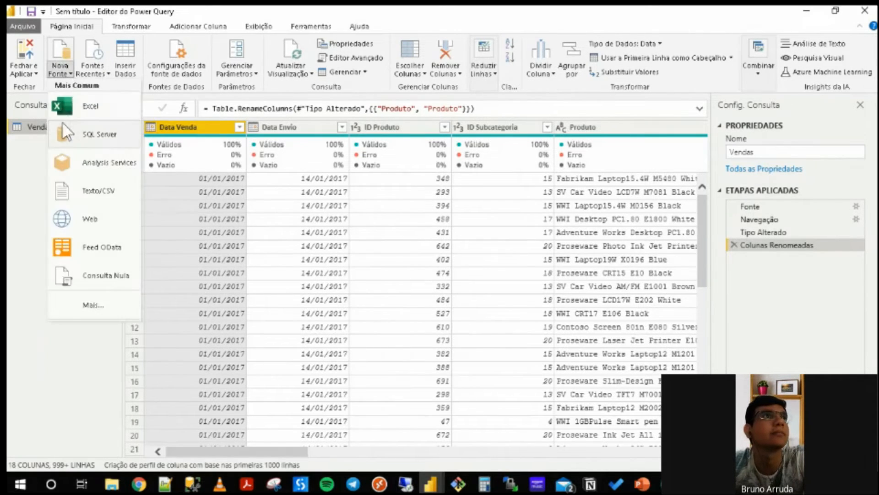
click(61, 57)
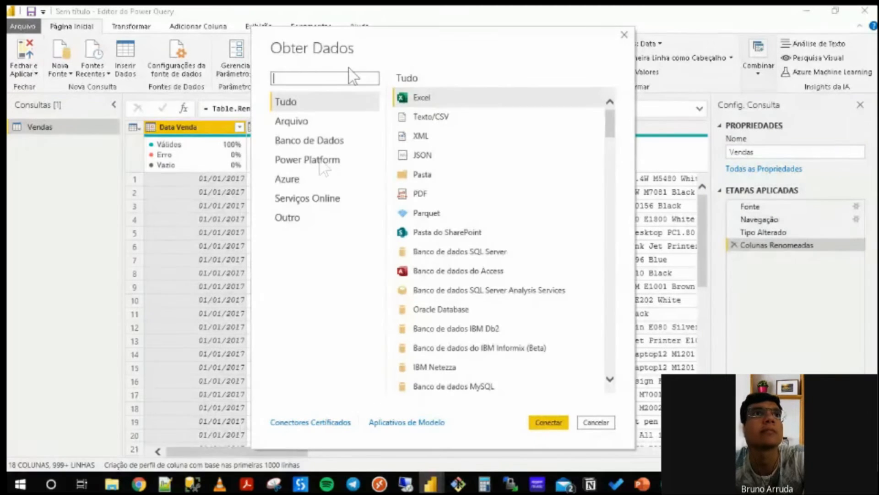
click(595, 422)
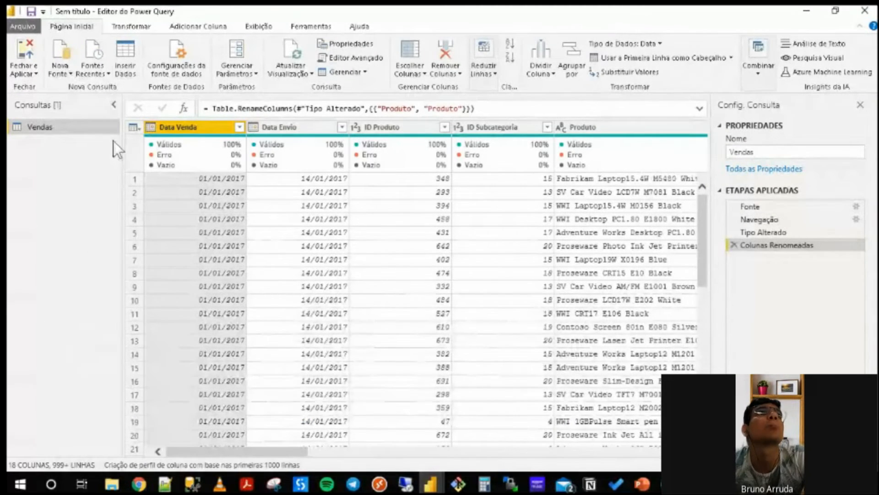
Return to the Power Query Editor, examine the Vendas columns through Valor Venda, and view the third row's ID Produto value.
click(132, 74)
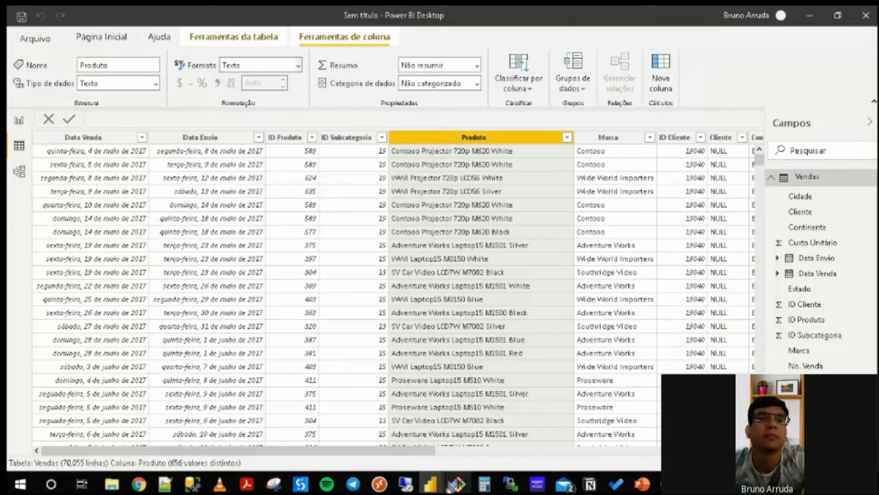
mouse_move(442, 489)
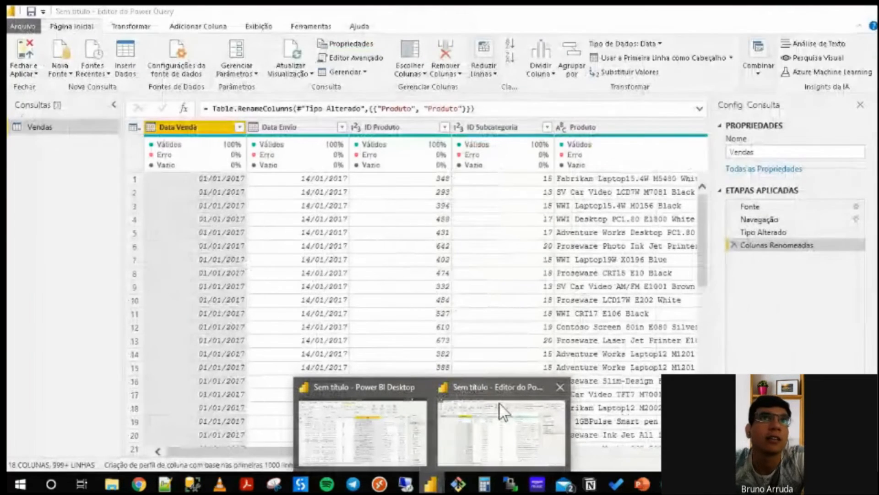
click(502, 409)
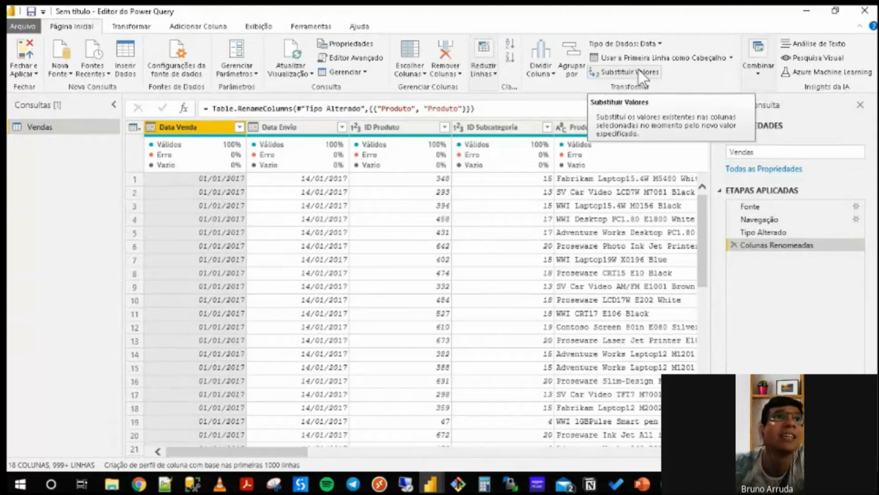
mouse_move(156, 147)
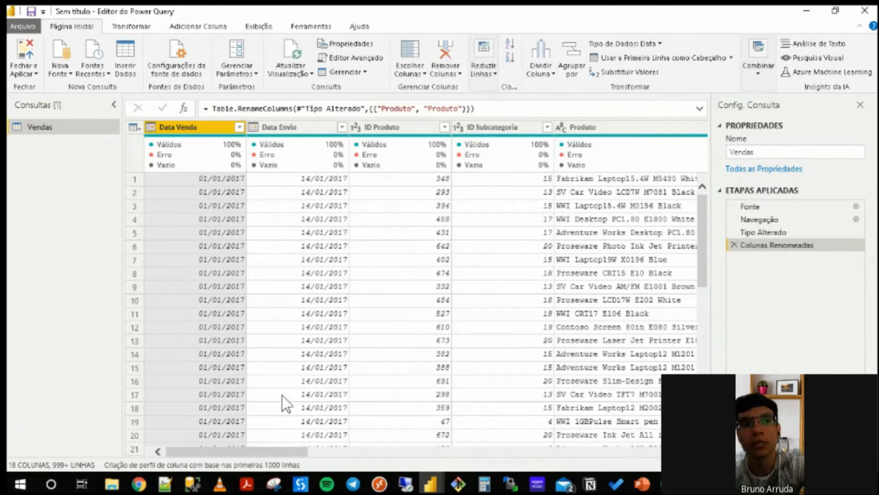
drag(265, 453, 632, 450)
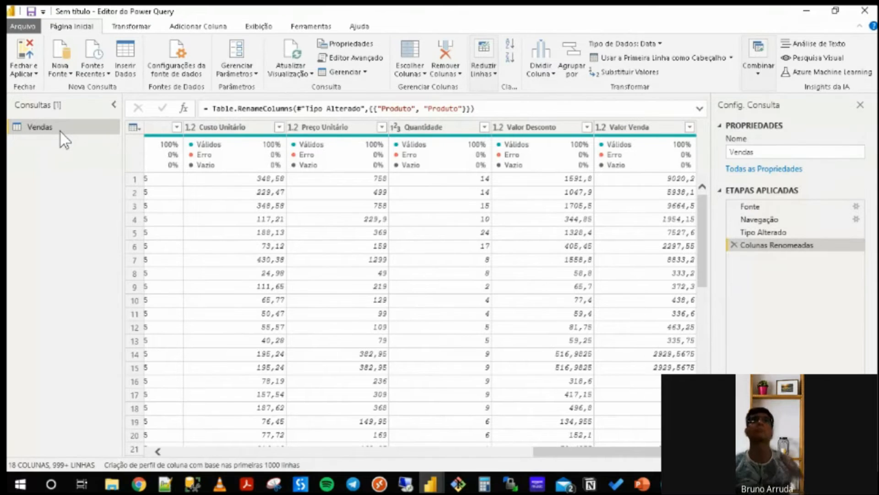
drag(534, 451, 175, 446)
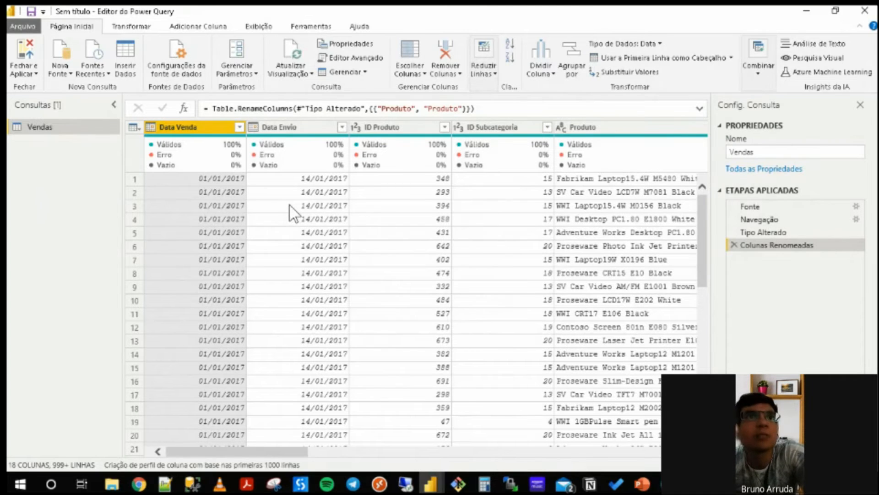
click(435, 207)
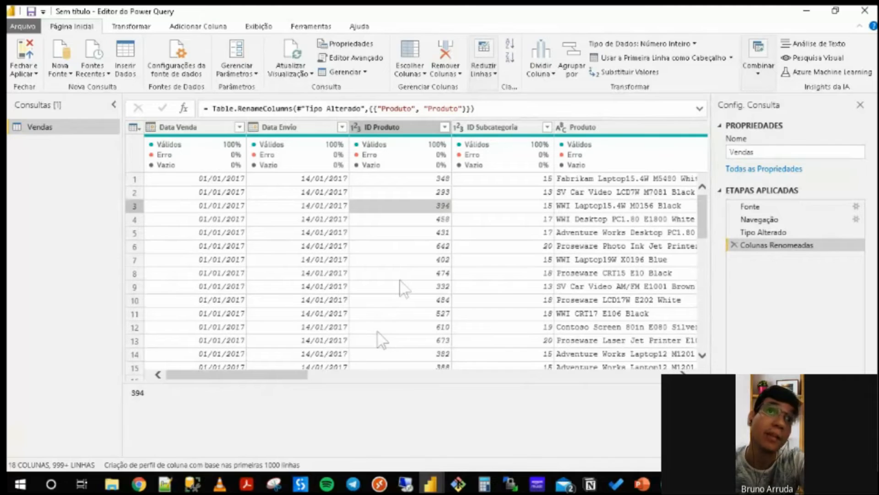
Remove the Produto column from the Vendas query.
click(419, 131)
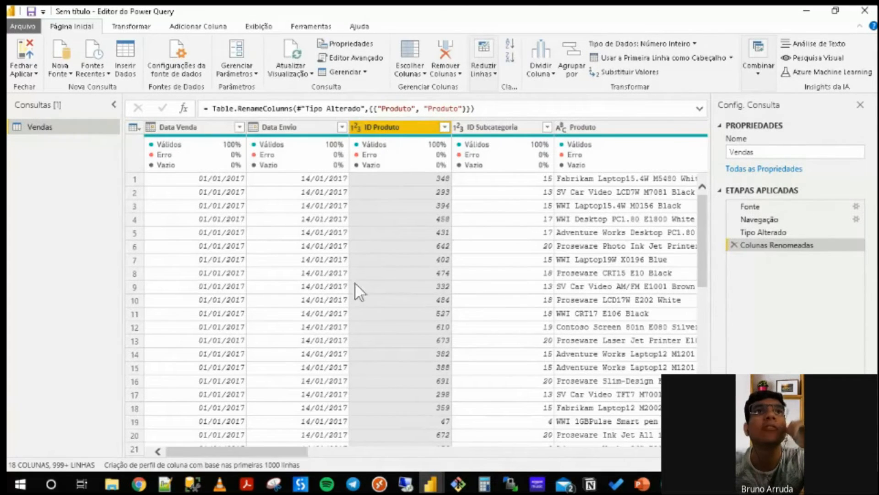
click(578, 127)
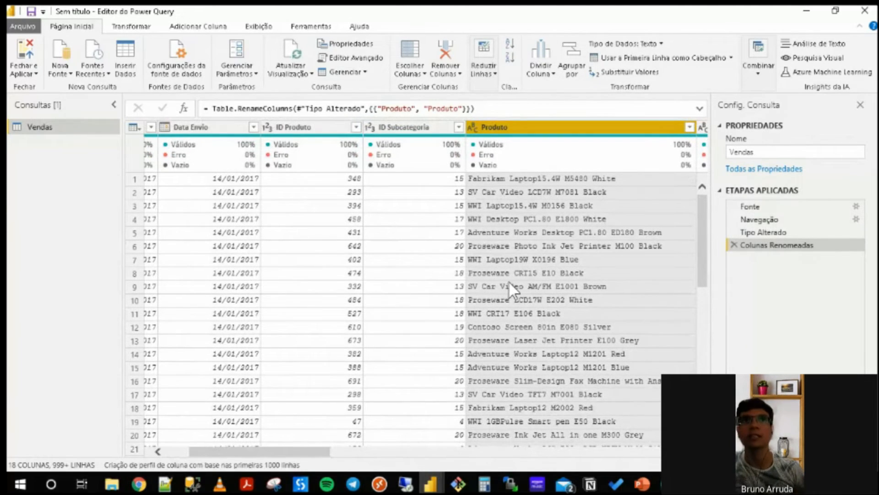
key(Delete)
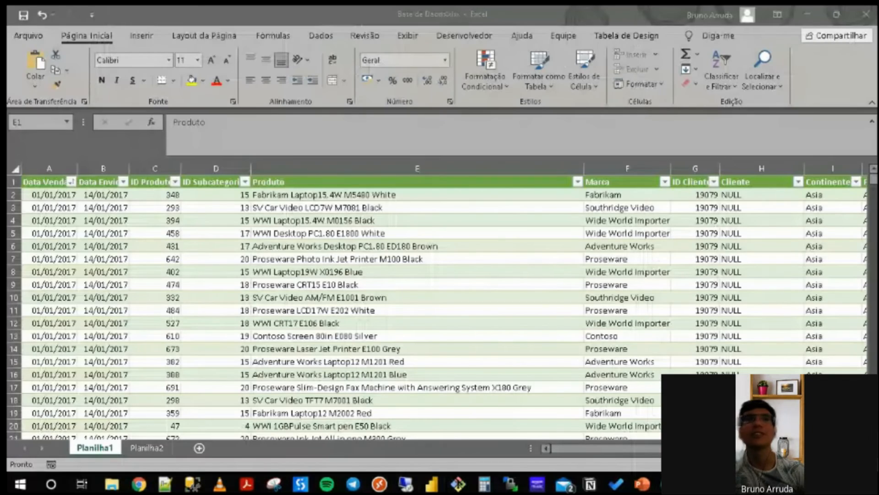
In Excel, clear the whole Produto column on Planilha1 and undo the deletion.
click(355, 171)
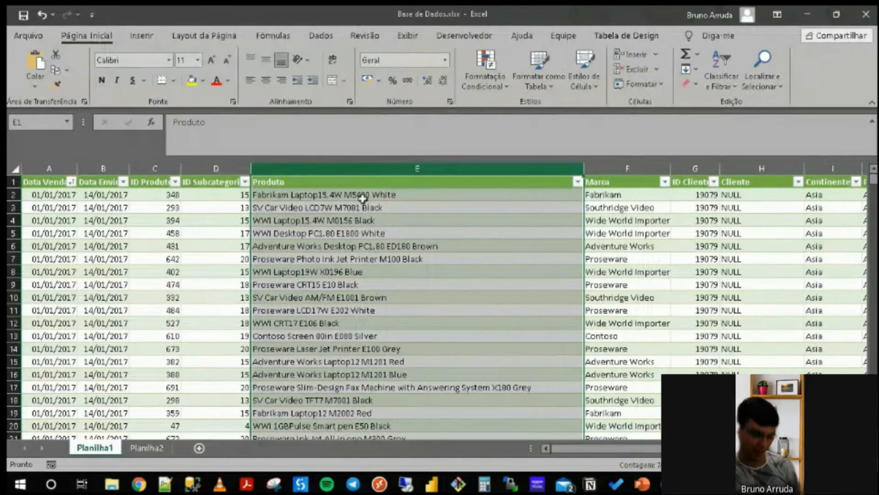
key(Delete)
click(508, 284)
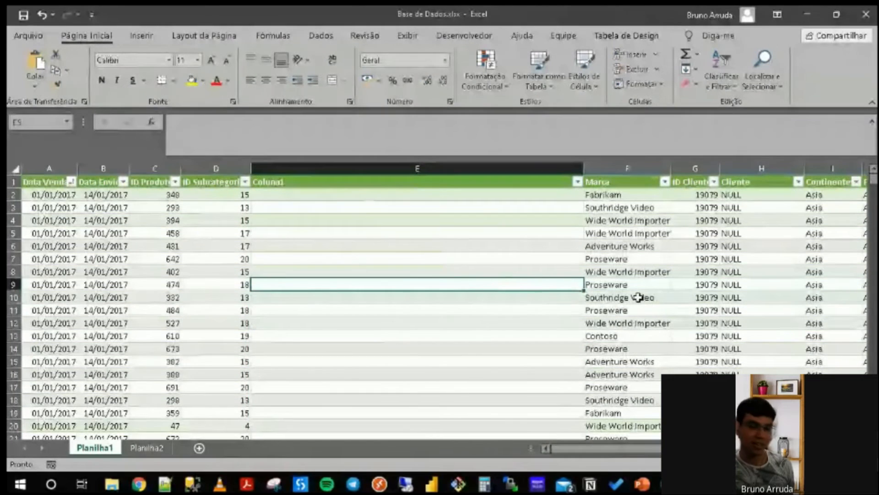
key(ctrl+z)
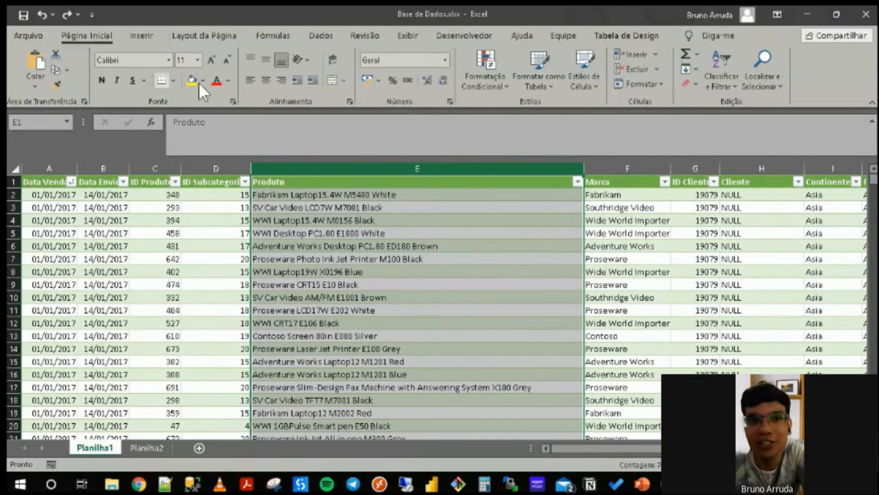
Switch back to the Power Query Editor and delete the Colunas Removidas applied step to restore the Produto column.
click(407, 389)
mouse_move(433, 484)
click(475, 435)
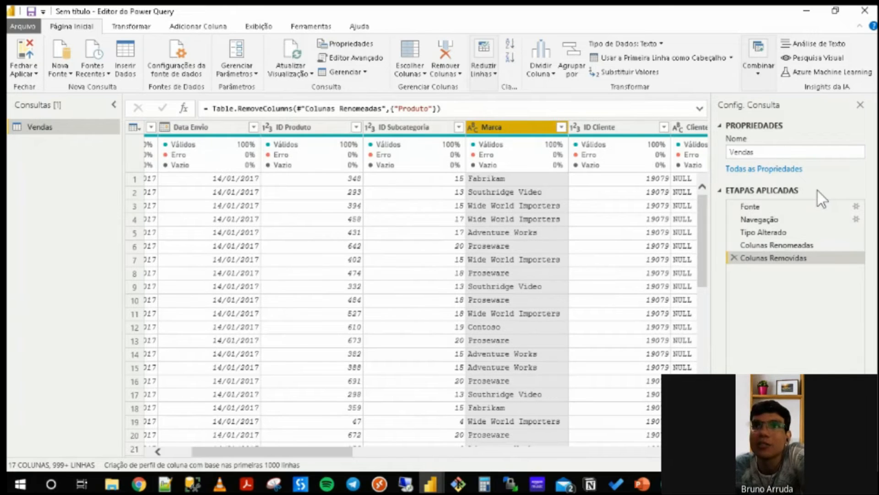
click(807, 246)
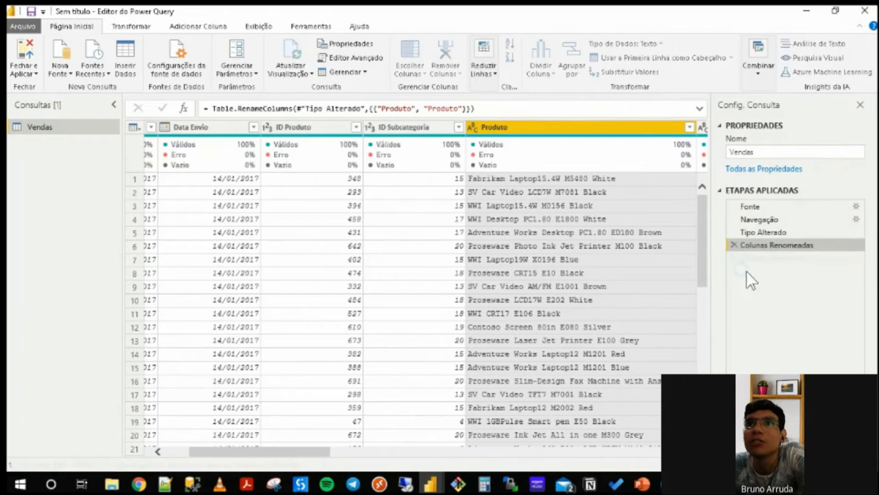
Rename the Produto column as Produto teste 01 in the Vendas query and remove that renamed column.
double_click(519, 128)
click(519, 127)
text(teste)
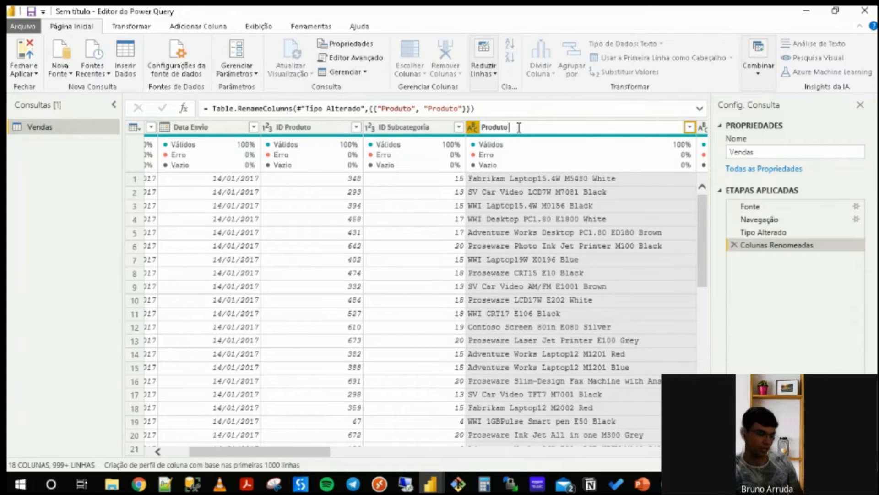
text( 01)
key(Return)
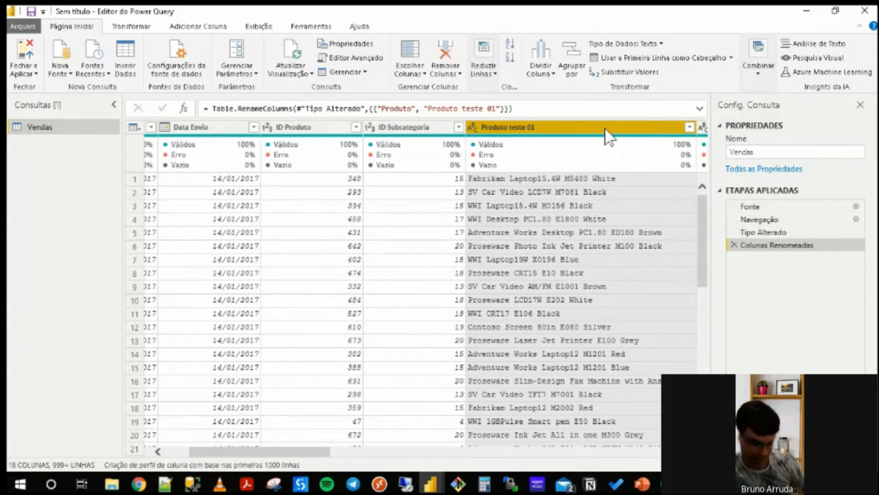
key(Delete)
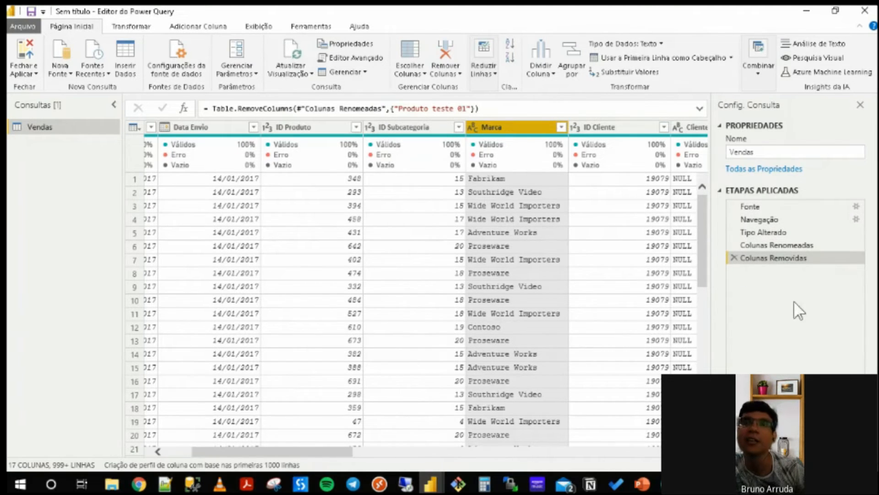
Delete the Colunas Renomeadas applied step that precedes Colunas Removidas, and highlight the closing words of the expression error.
click(827, 245)
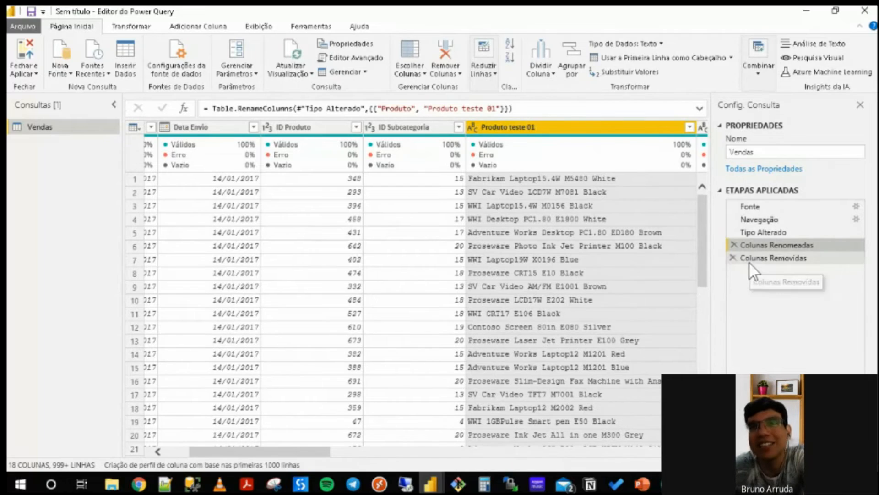
click(732, 245)
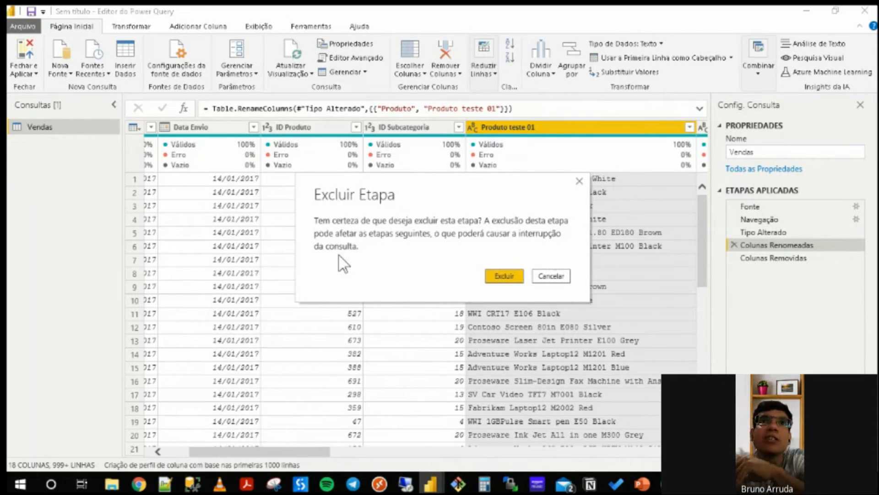
click(502, 276)
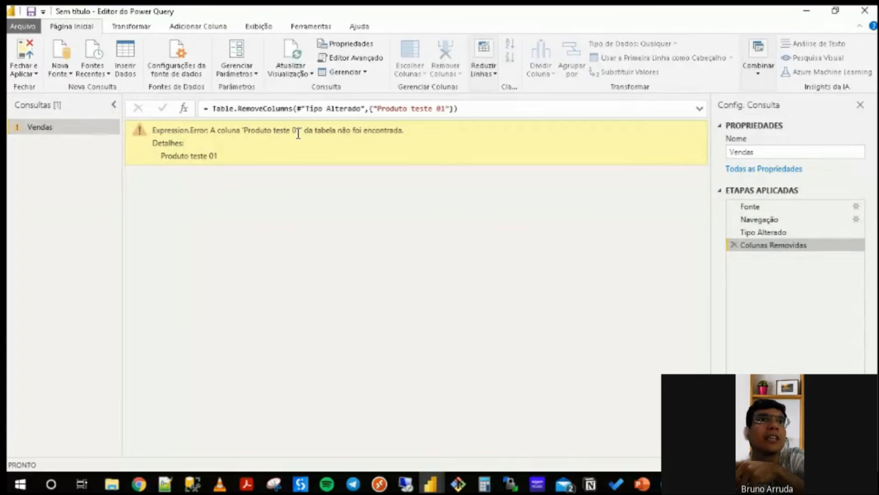
drag(314, 132, 403, 138)
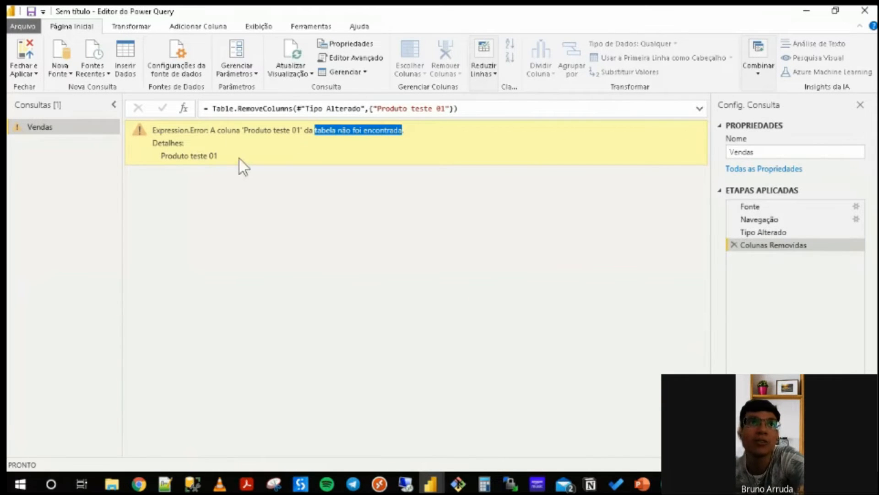
Highlight the missing column's name in the expression error, and delete the Colunas Removidas applied step from the Vendas query.
drag(242, 130, 303, 137)
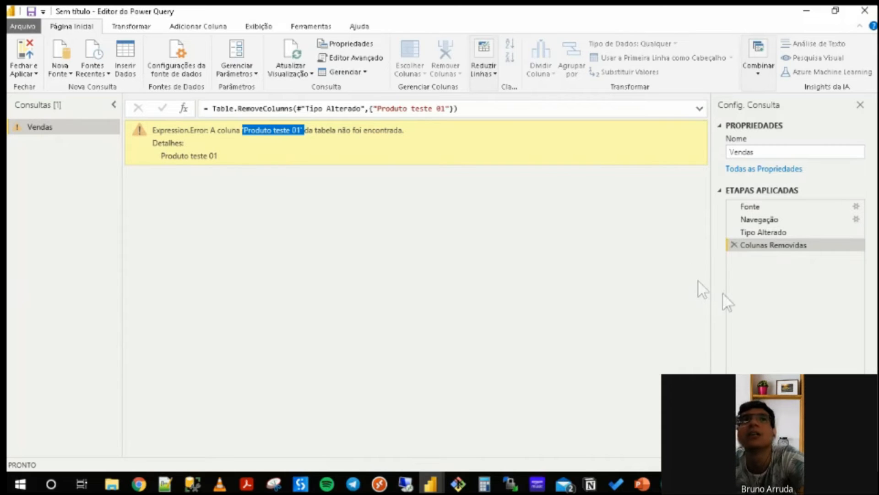
click(734, 245)
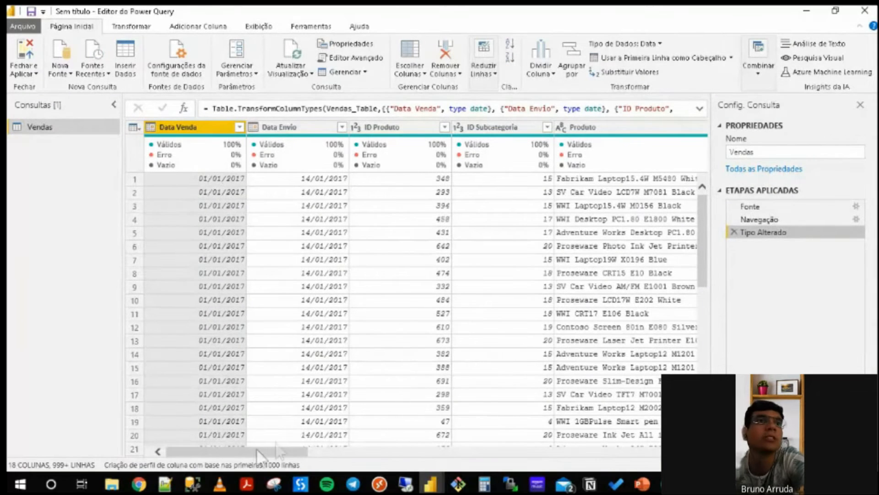
drag(255, 456, 211, 402)
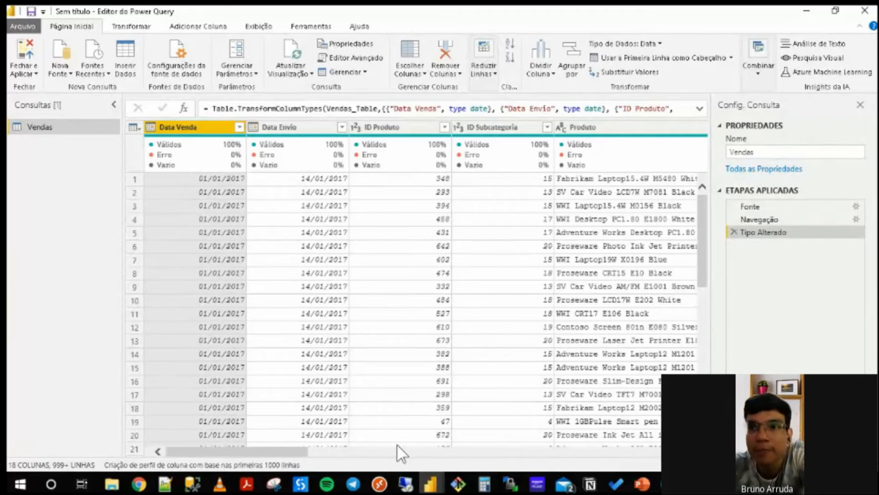
Try to apply the Vendas query changes, return to the Power BI Desktop window, and cancel discarding the pending changes.
click(28, 76)
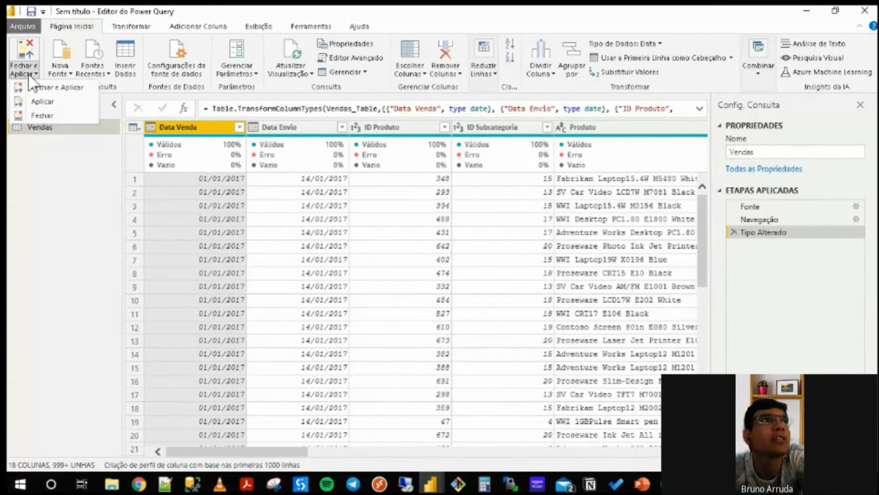
click(70, 103)
key(alt+Tab)
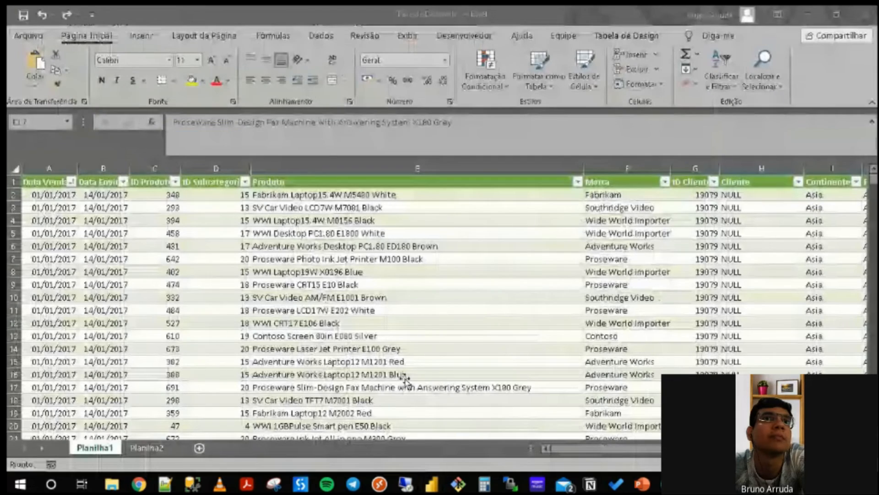
click(434, 483)
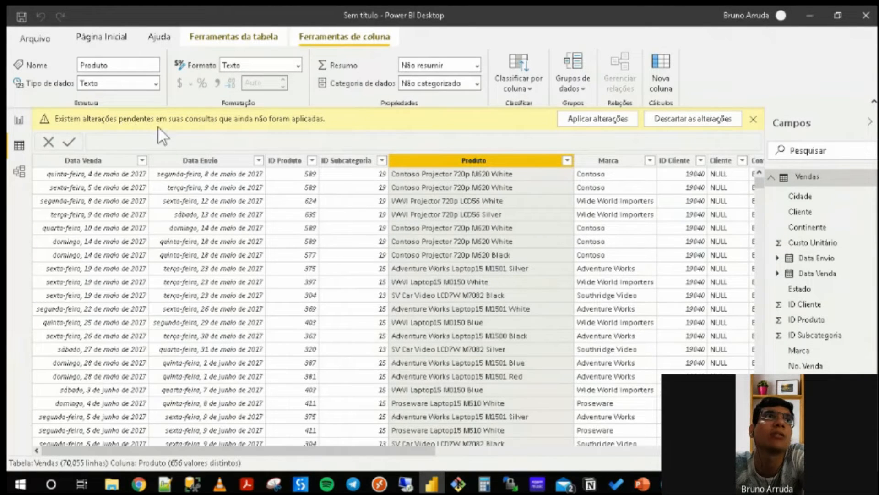
click(721, 122)
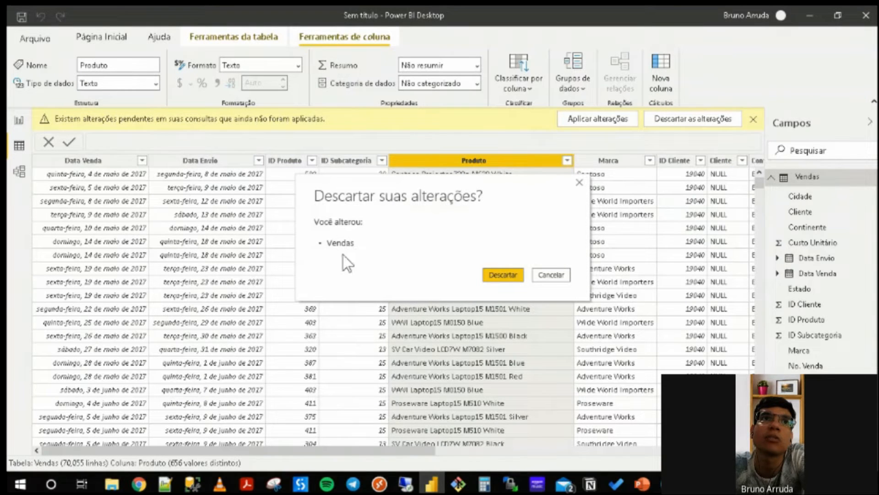
click(553, 275)
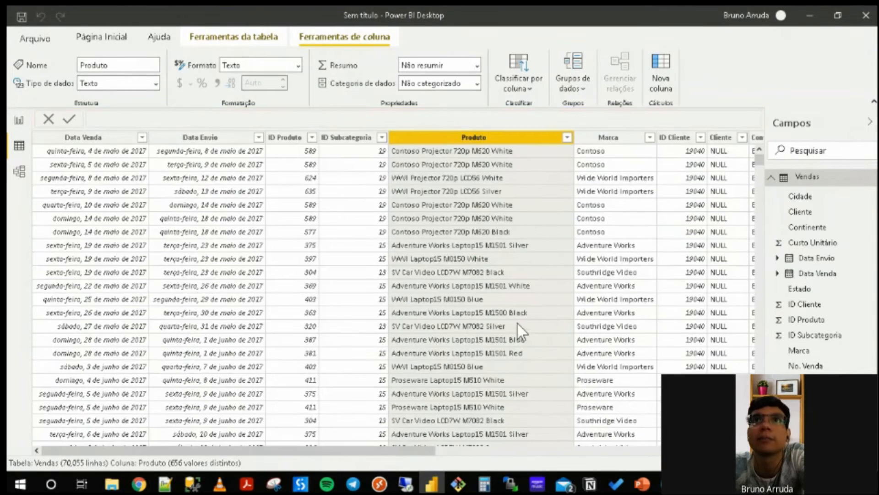
Switch to the report view and adjust the widths of the Visualizações and Campos panes.
click(18, 121)
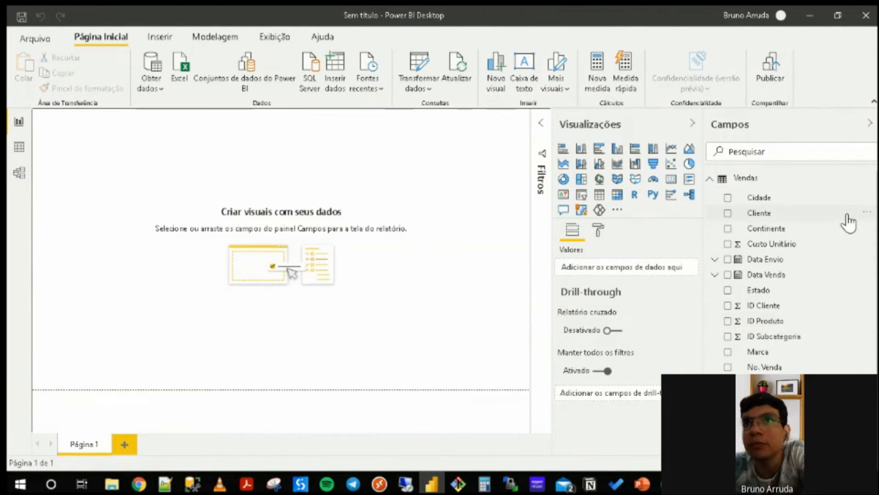
drag(704, 221, 683, 222)
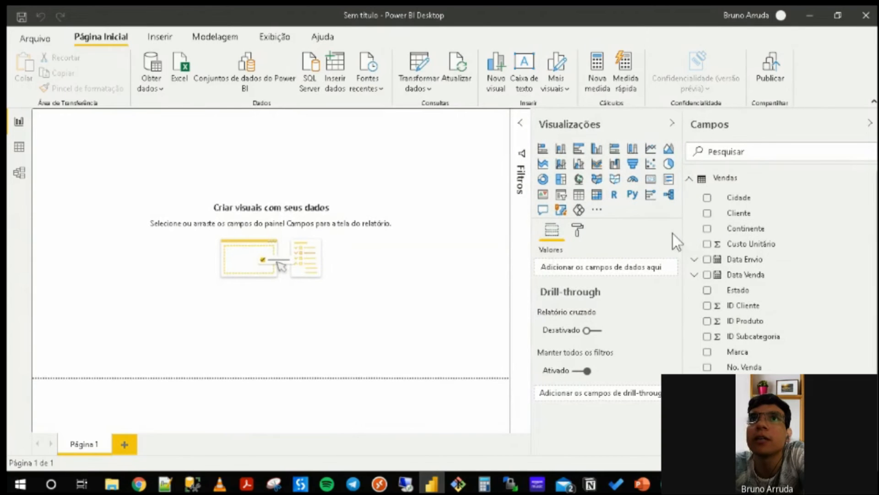
drag(531, 238, 568, 244)
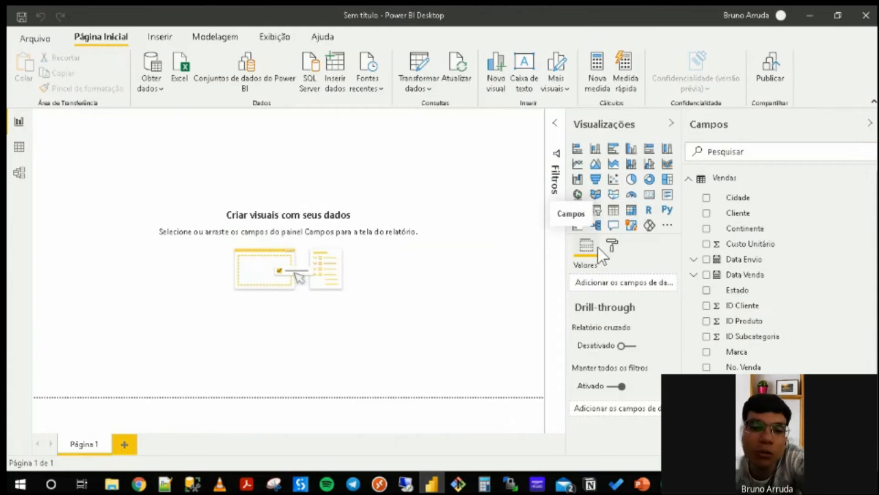
drag(684, 260, 663, 243)
scroll(714, 275, down, 1)
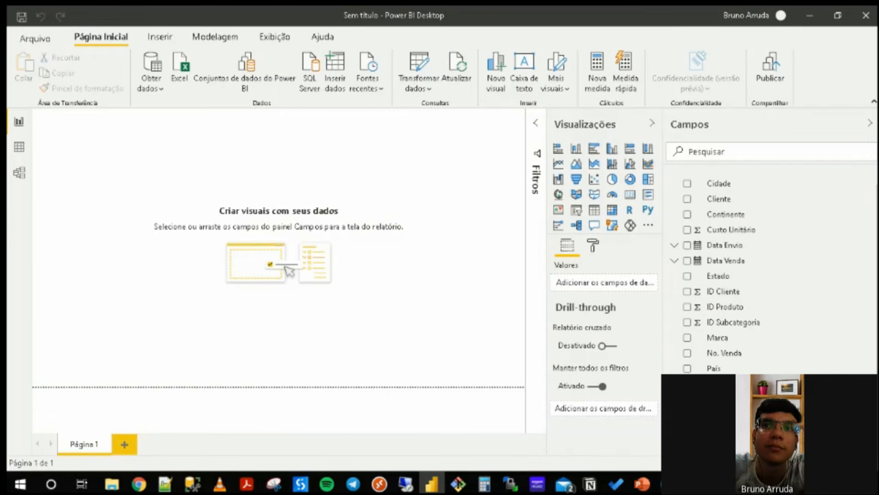
Create a clustered column chart of Valor Venda on Página 1, collapse the filters pane, and enlarge the chart on the canvas.
click(686, 431)
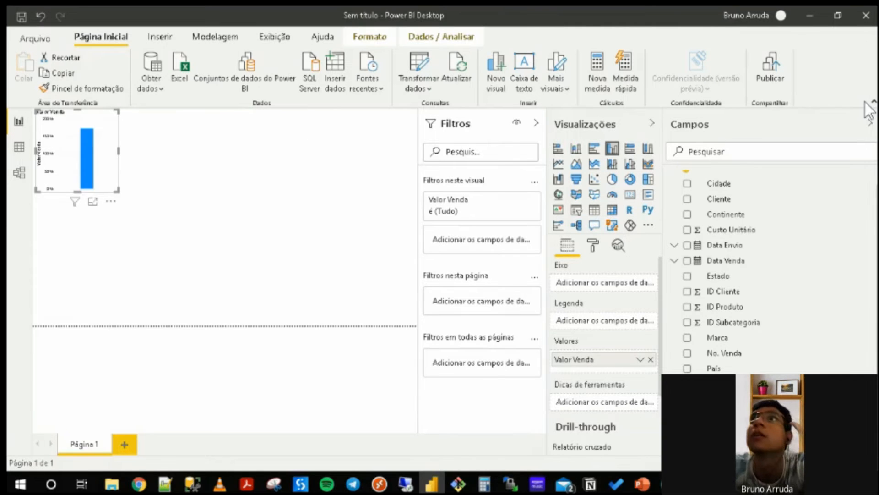
click(537, 125)
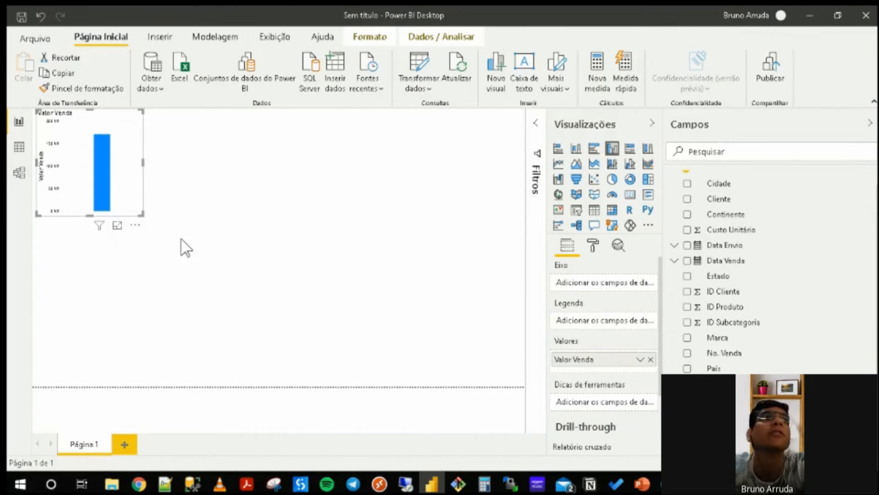
drag(136, 183, 173, 205)
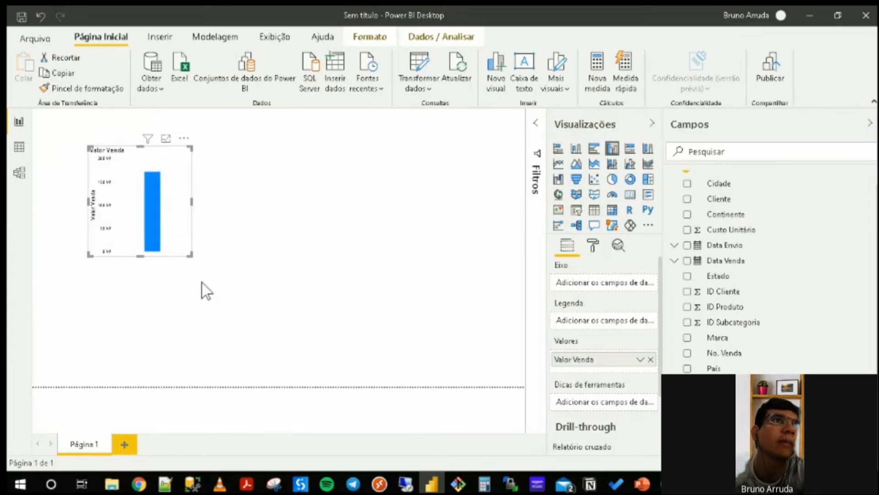
drag(191, 255, 309, 353)
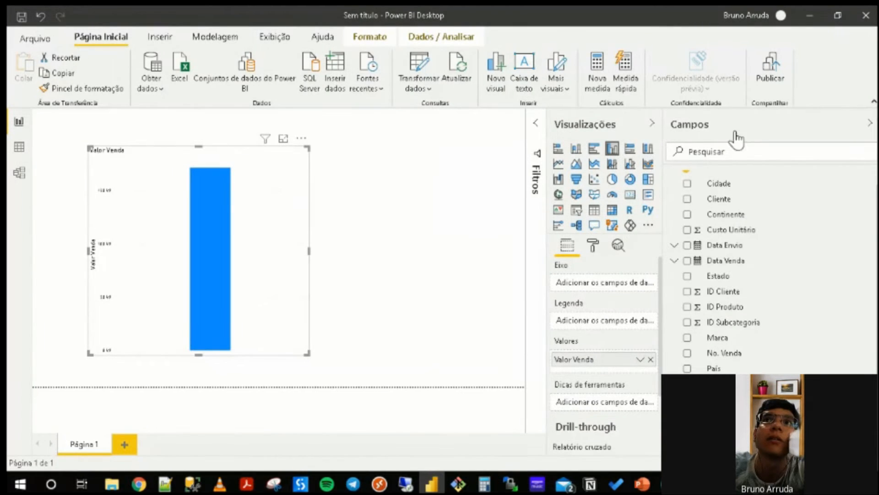
drag(670, 175, 751, 194)
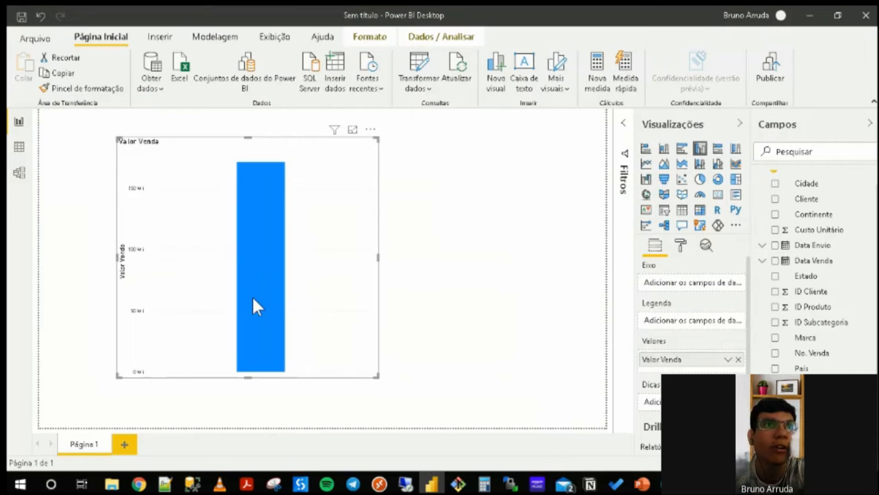
Convert the Valor Venda chart to a card, shrink it, and place it in the report page's upper-left corner.
mouse_move(253, 298)
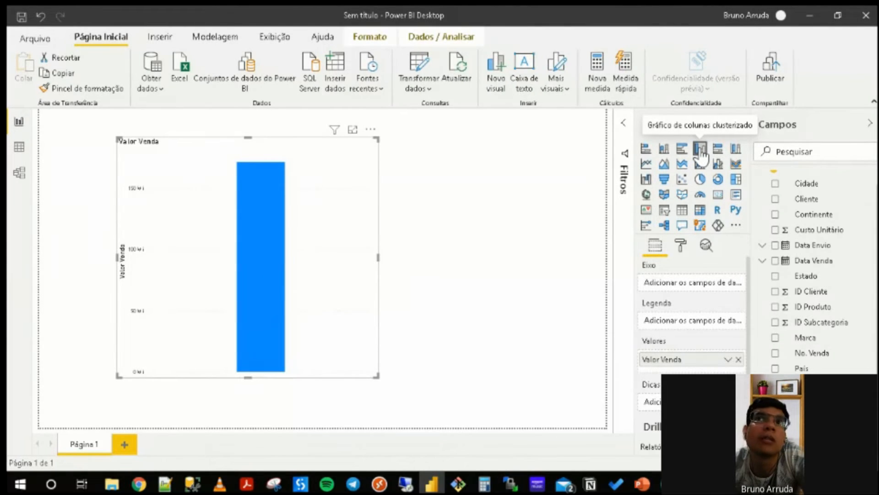
click(719, 196)
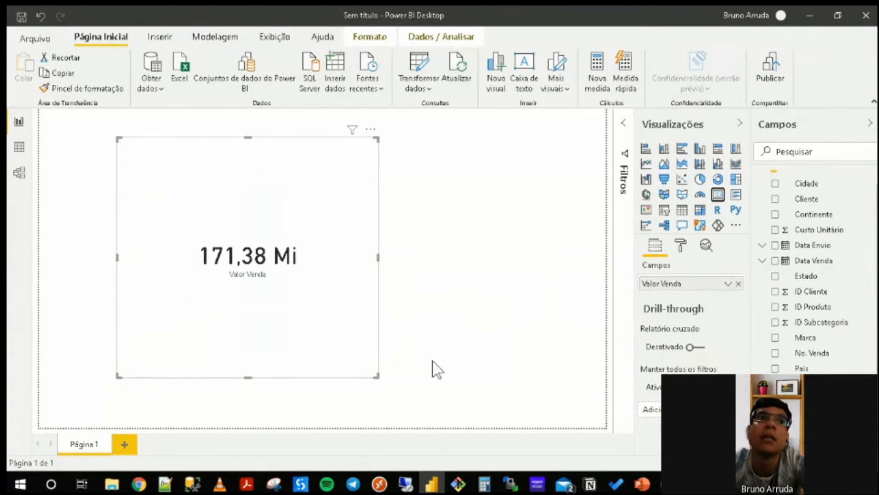
drag(374, 373, 229, 197)
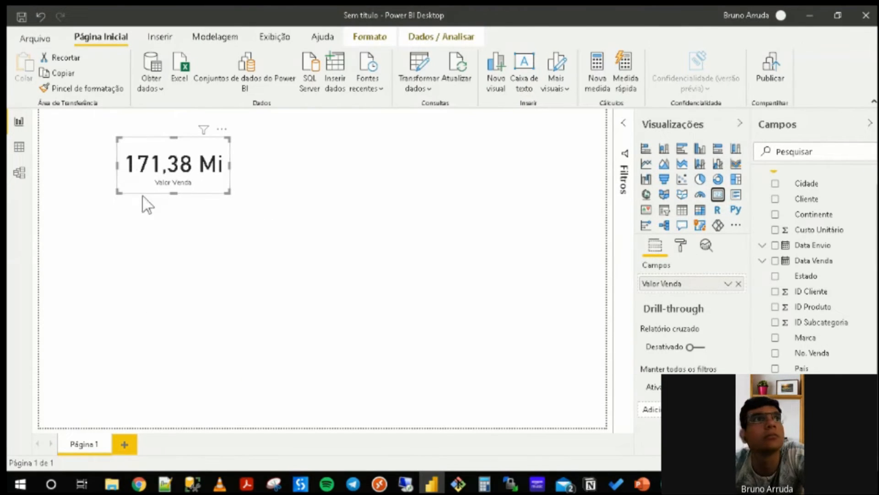
drag(171, 170, 121, 148)
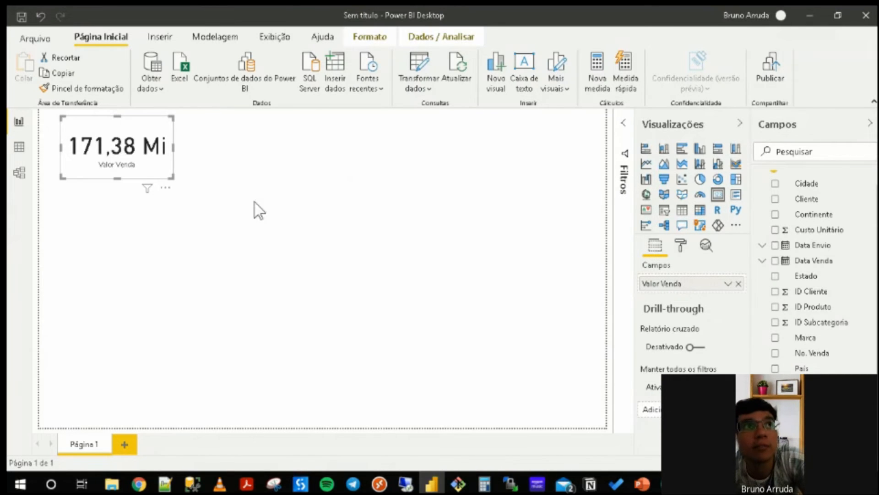
mouse_move(136, 156)
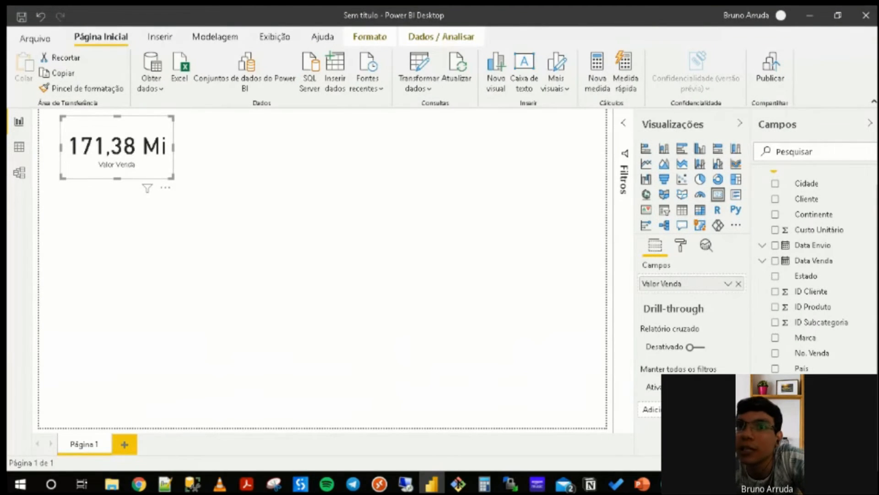
click(237, 171)
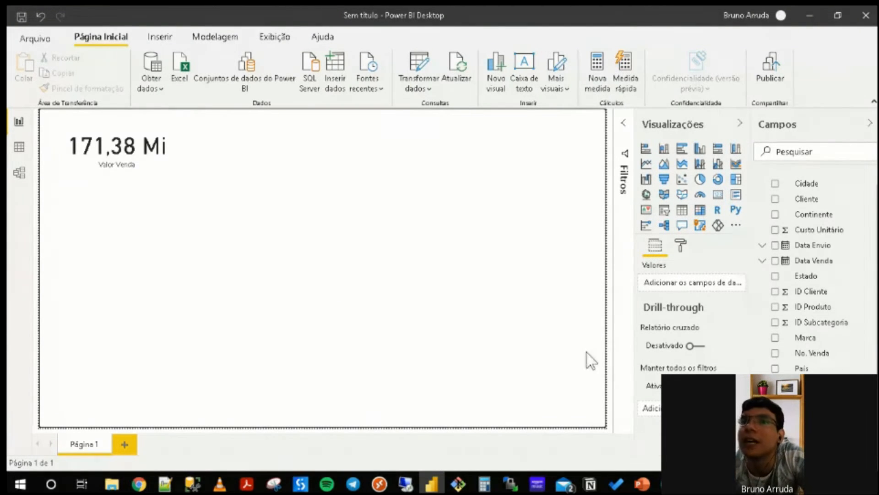
Duplicate the Valor Venda card, align the copy beside the original, and remove the field from the copy.
click(144, 171)
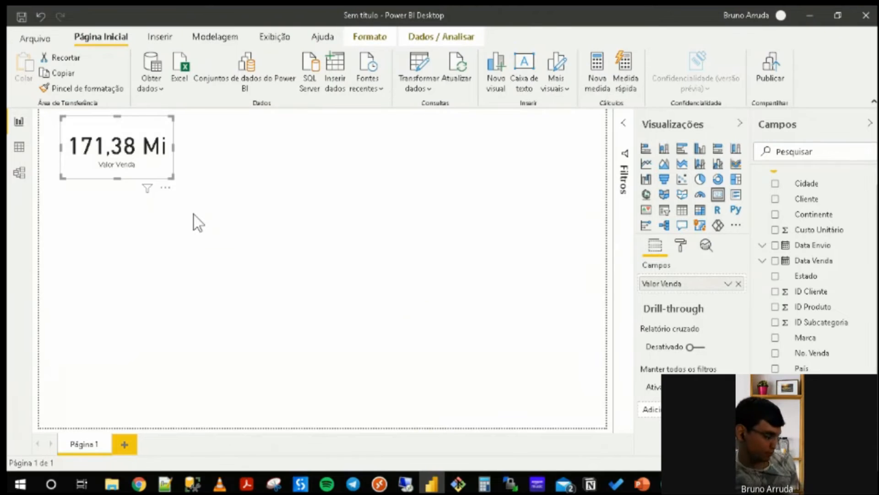
key(ctrl+c)
key(ctrl+v)
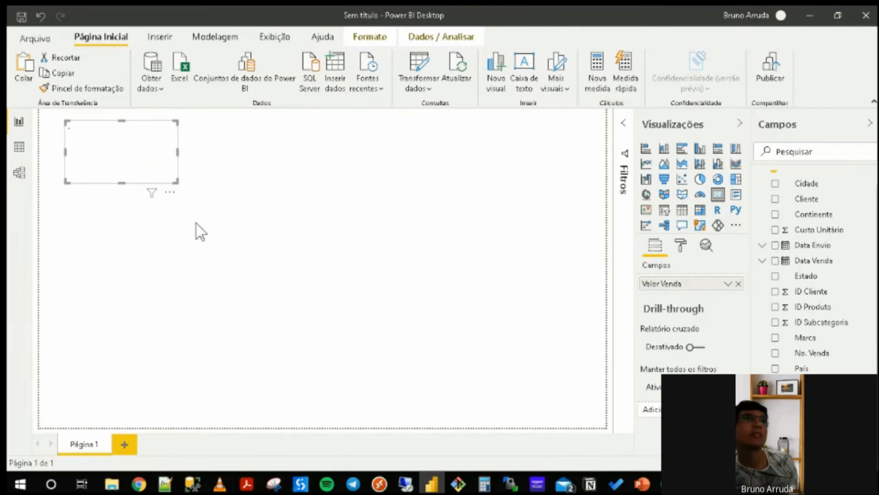
drag(122, 160, 240, 176)
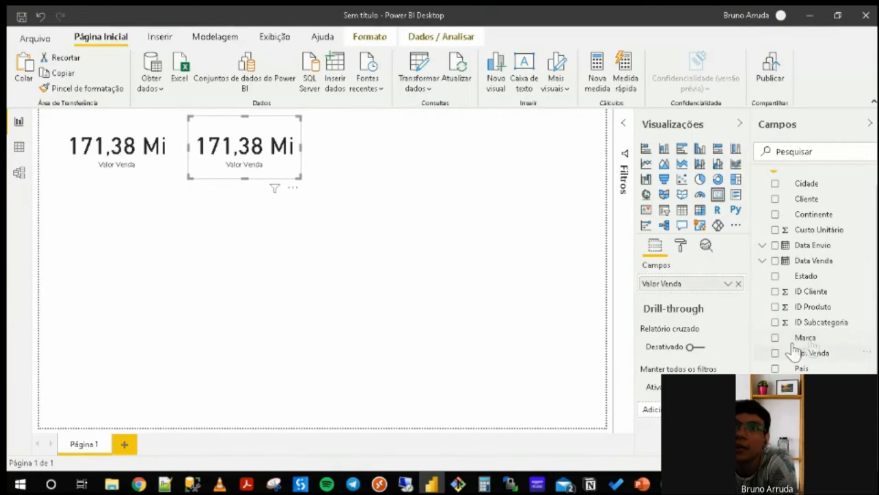
click(738, 284)
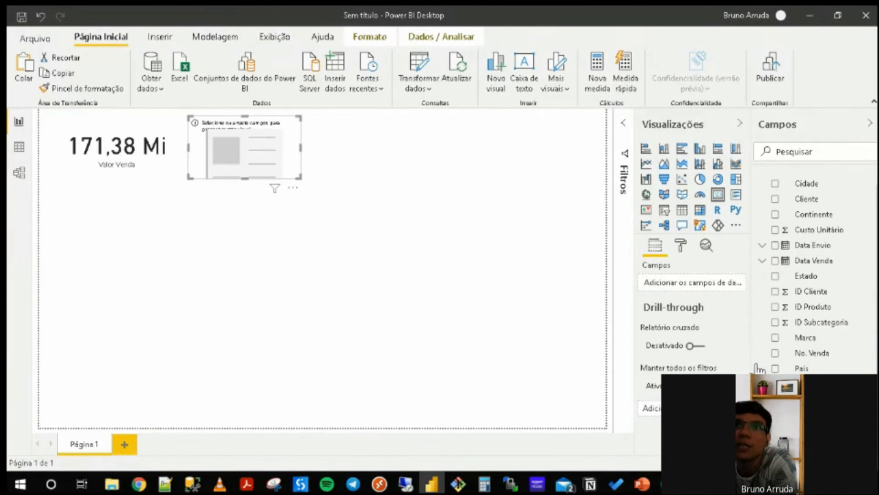
Try the Marca field in the copied card, widen the card, and remove the field again.
click(775, 338)
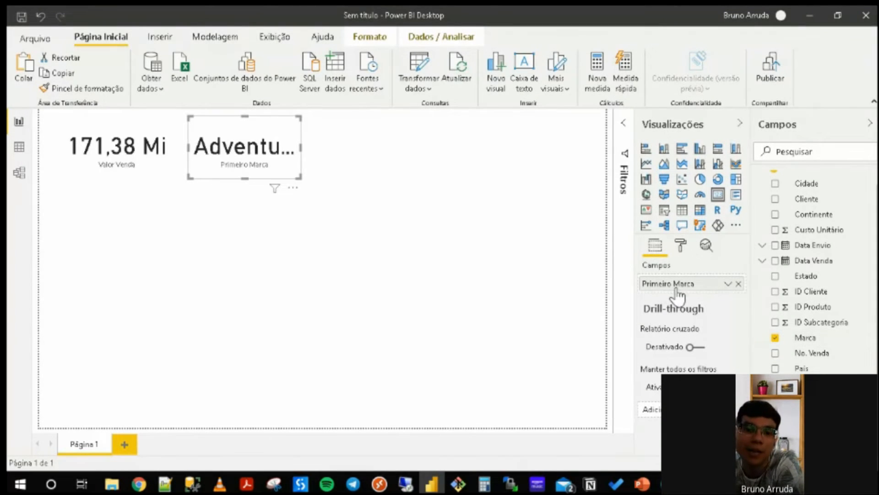
drag(304, 152, 420, 165)
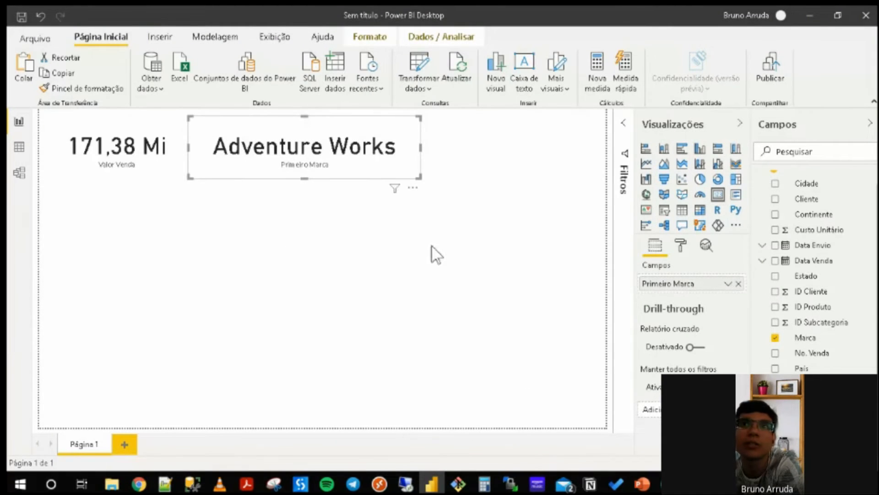
click(774, 339)
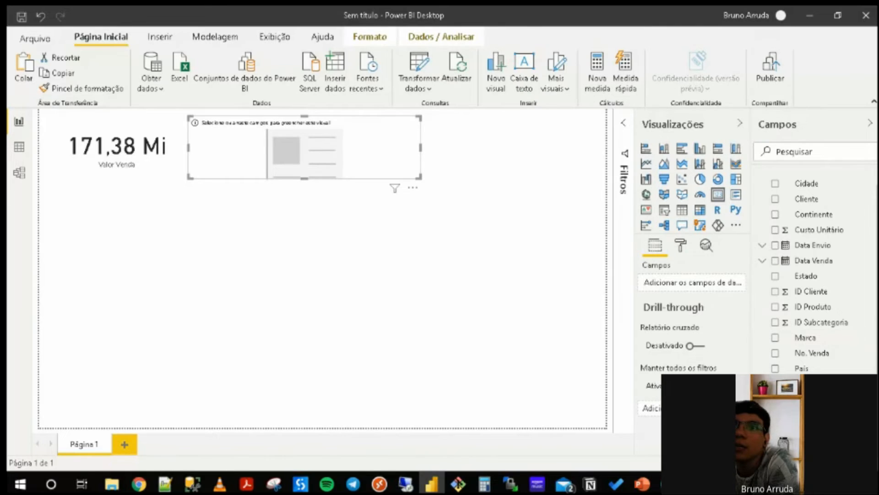
Show Quantidade in the copied card and narrow it to match the Valor Venda card's width.
click(775, 414)
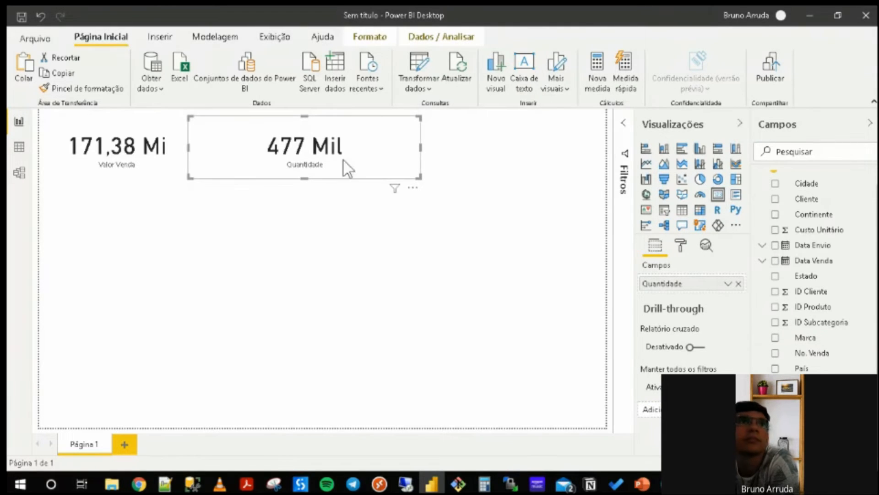
drag(421, 150, 301, 158)
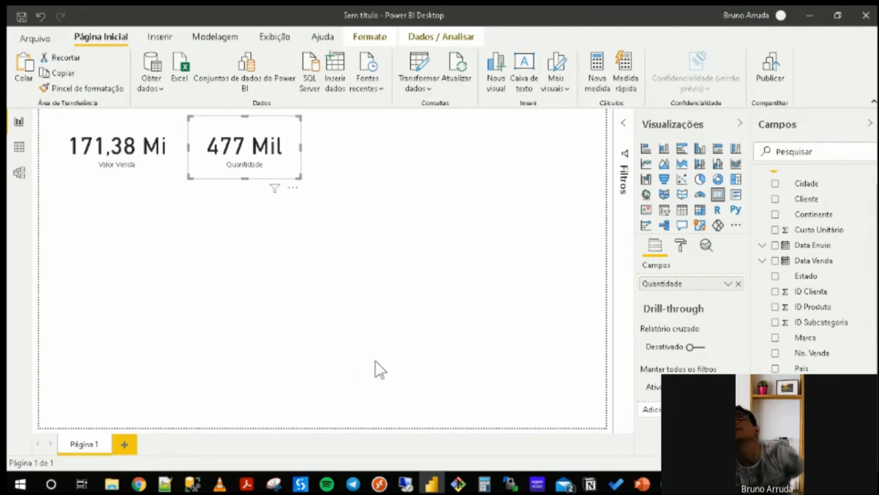
Add a clustered column chart of Valor Desconto below the two cards and enlarge it.
click(457, 304)
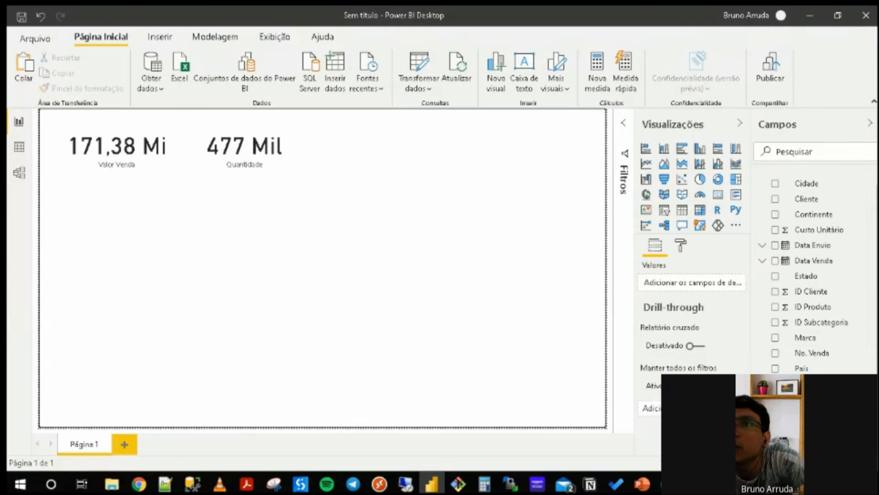
click(775, 430)
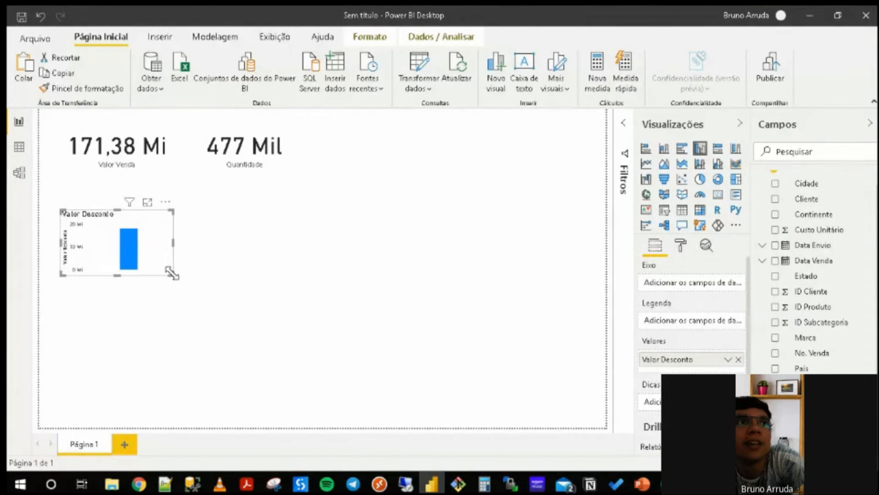
drag(172, 273, 350, 370)
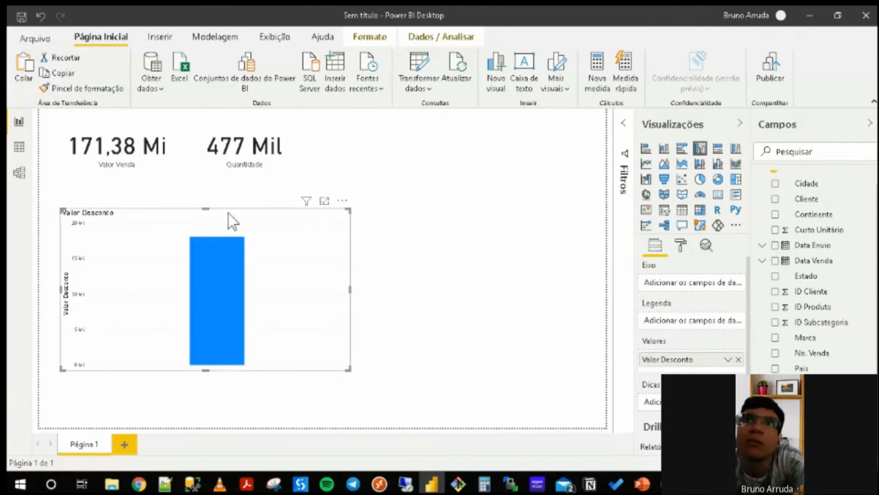
Convert the Valor Desconto column chart into a card, shrink it, and align it beside the Quantidade card.
drag(241, 212, 427, 212)
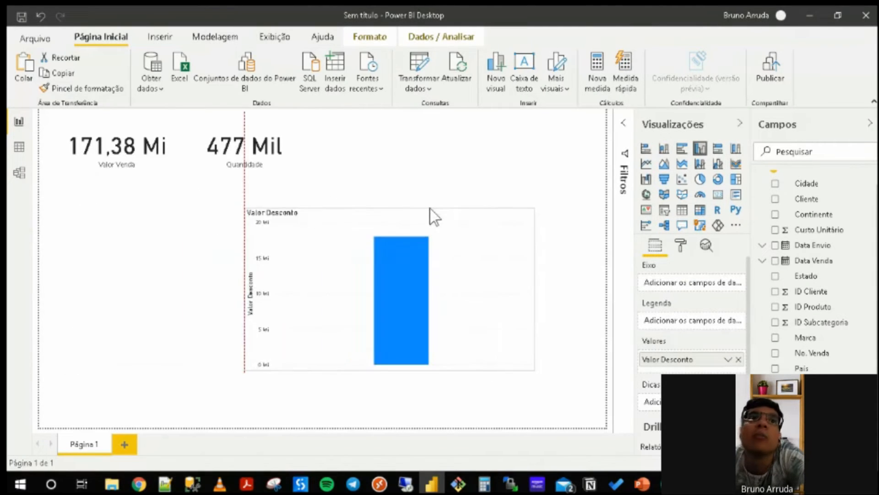
click(718, 194)
drag(531, 369, 356, 271)
drag(299, 245, 364, 153)
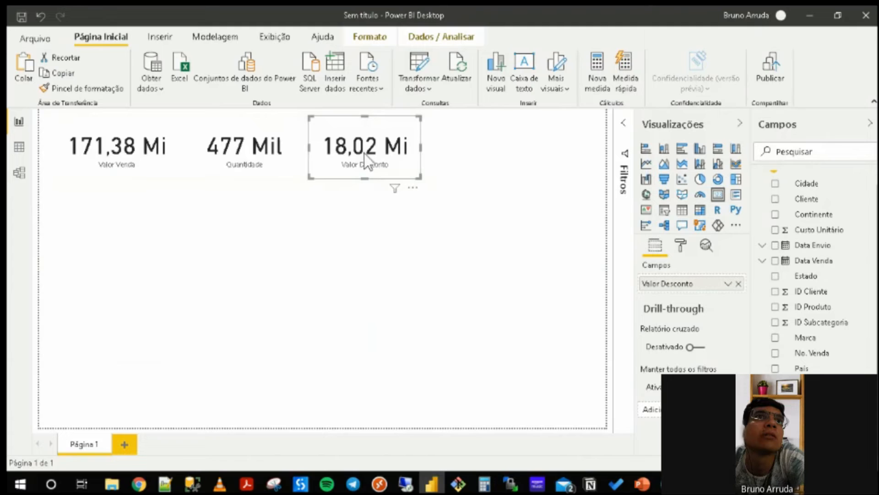
click(261, 155)
click(90, 151)
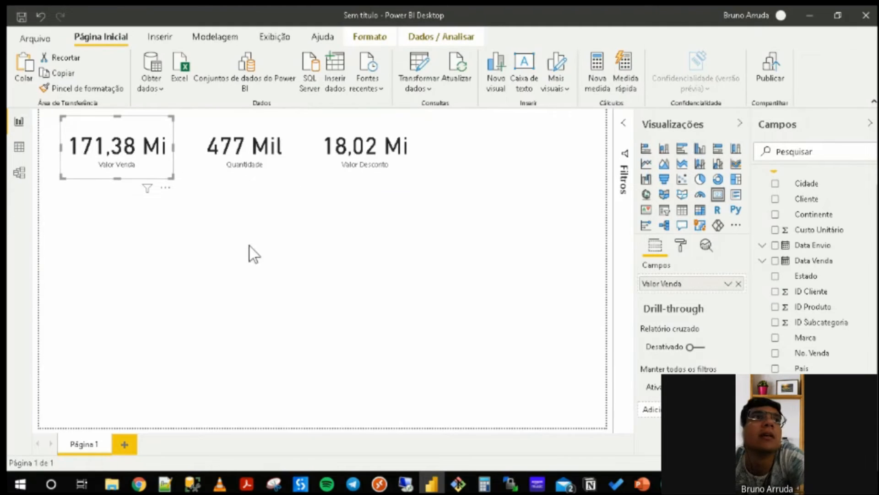
click(287, 262)
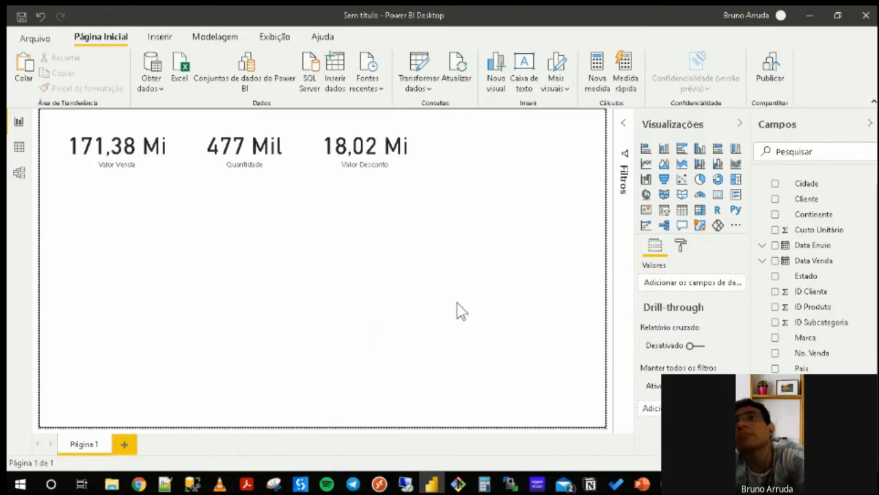
Add a clustered column chart with Data Venda on the axis below the cards and enlarge it to span all three.
scroll(819, 360, up, 1)
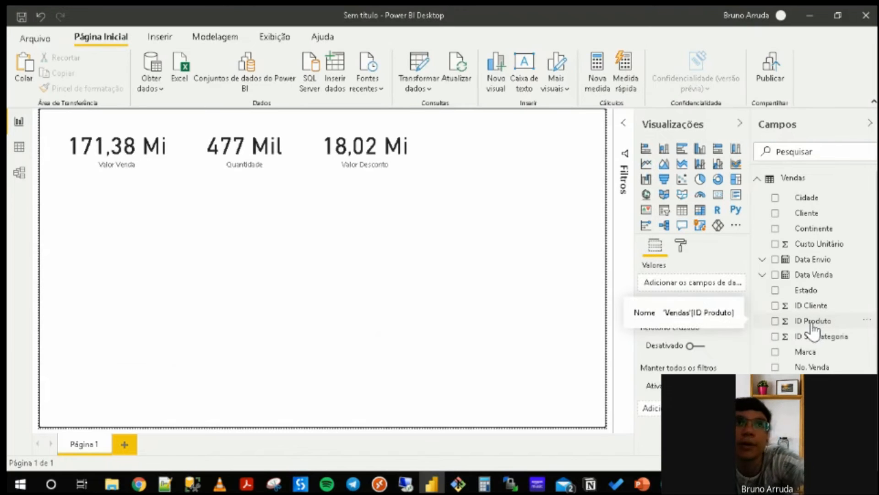
click(100, 167)
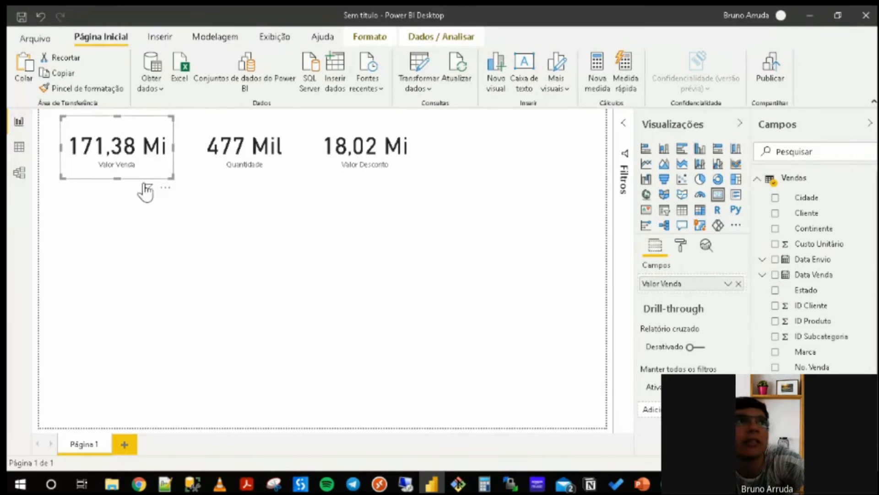
click(171, 311)
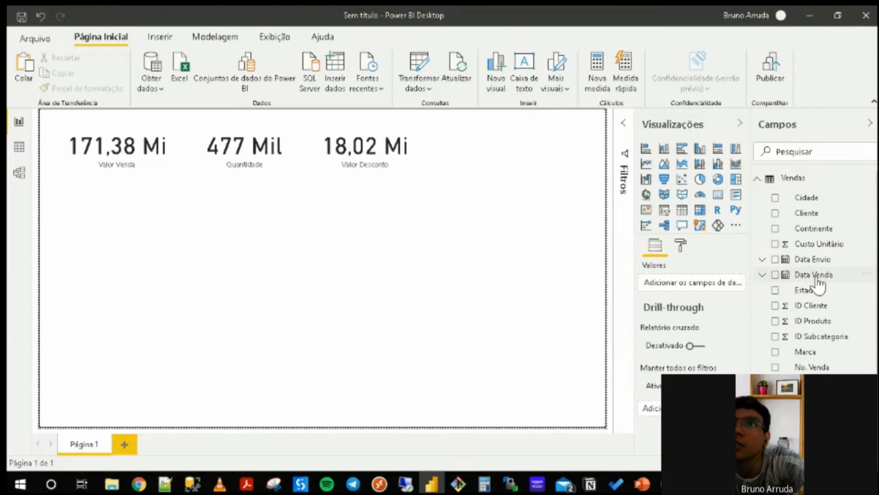
drag(818, 277, 720, 284)
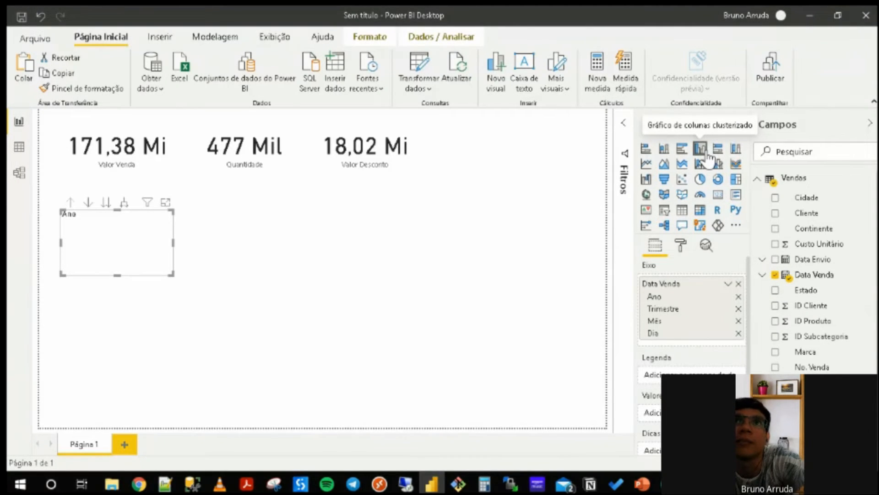
drag(165, 273, 412, 402)
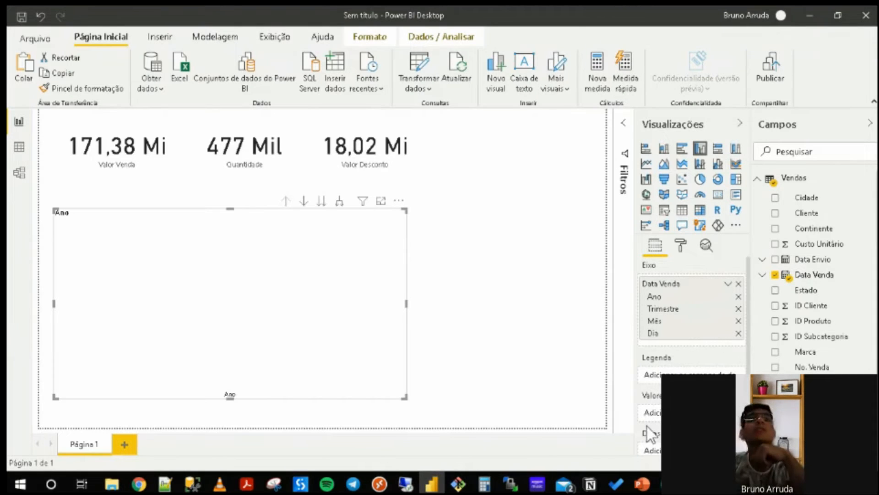
Remove Data Venda from the column chart's axis and add the field back.
click(388, 156)
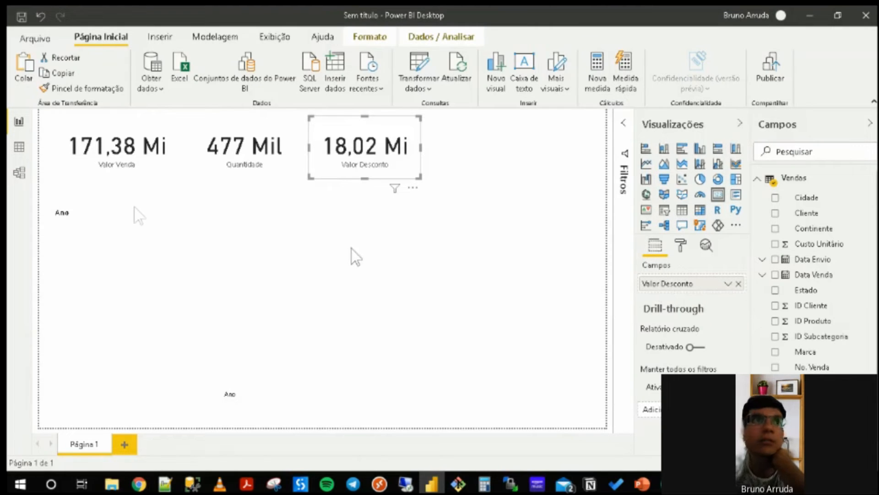
click(129, 226)
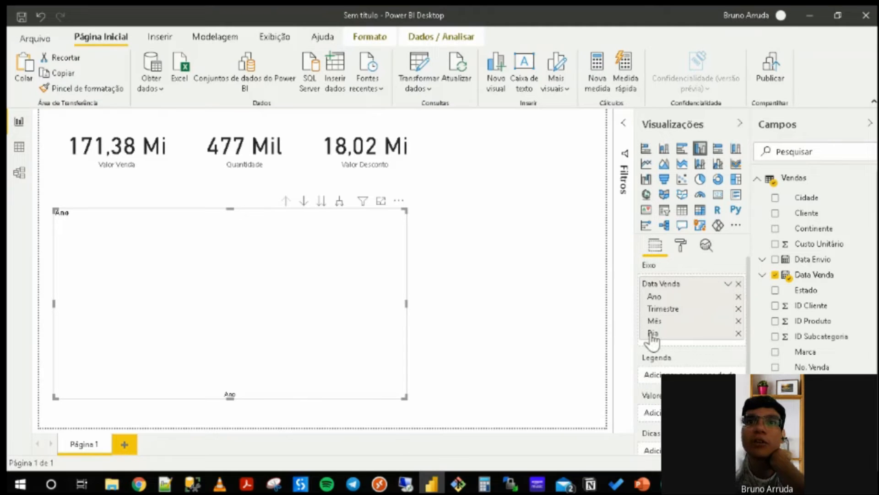
scroll(655, 339, down, 3)
scroll(659, 341, up, 2)
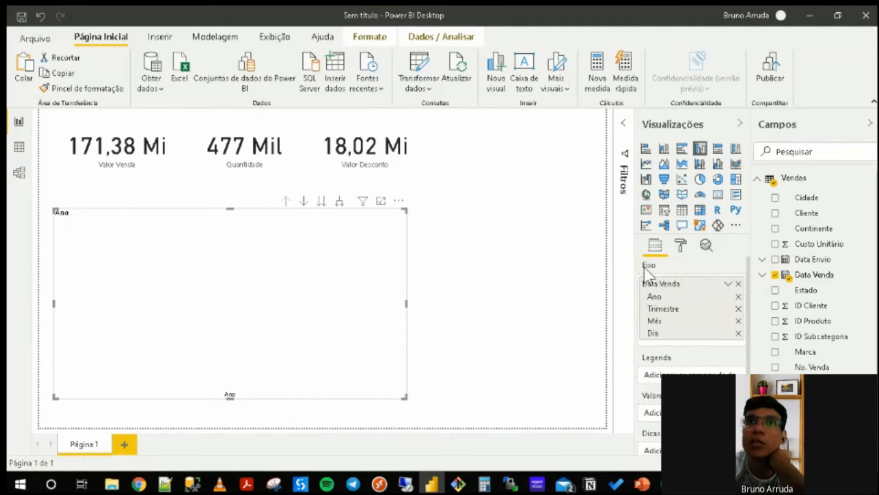
click(738, 283)
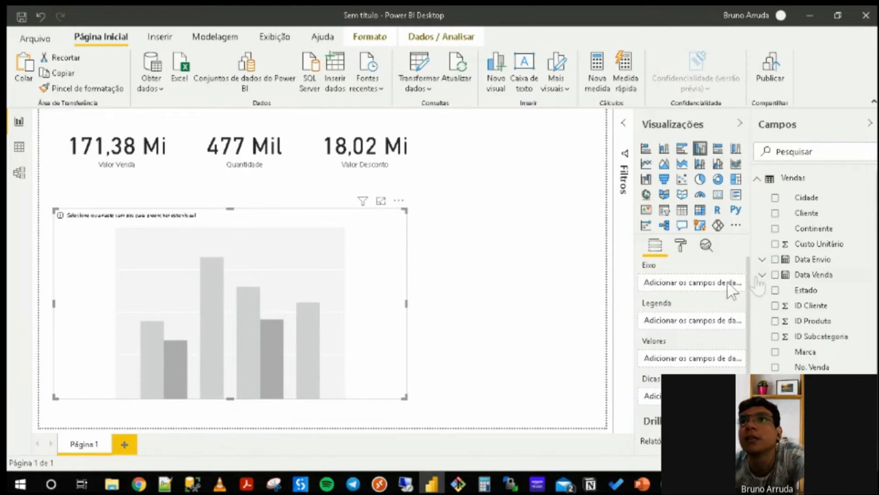
click(775, 275)
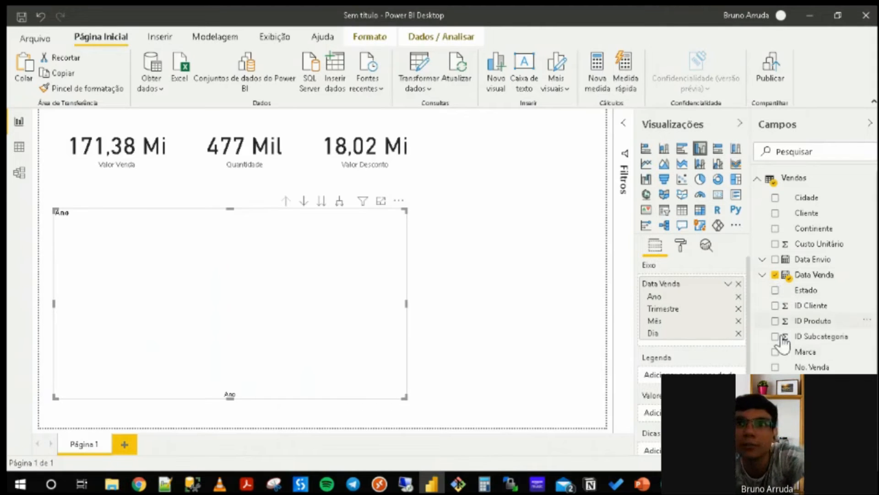
Add Valor Venda to the column chart's values, make the chart slightly taller, and deselect it.
scroll(783, 360, down, 1)
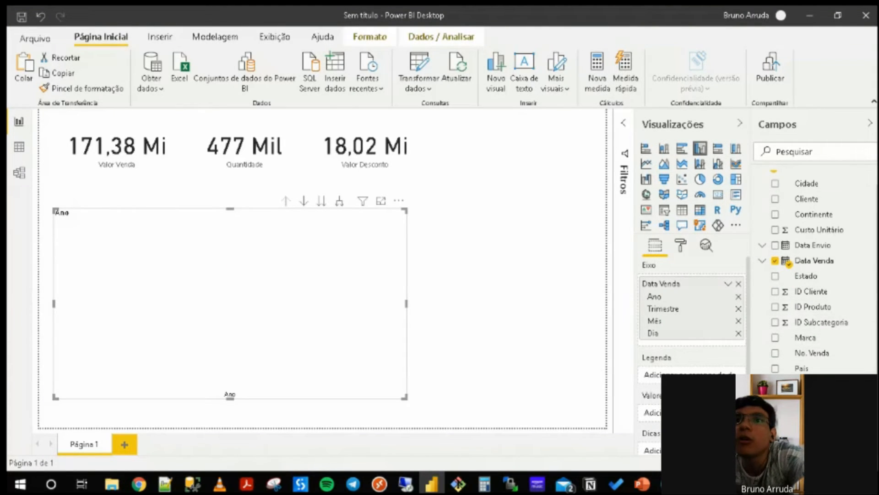
click(775, 445)
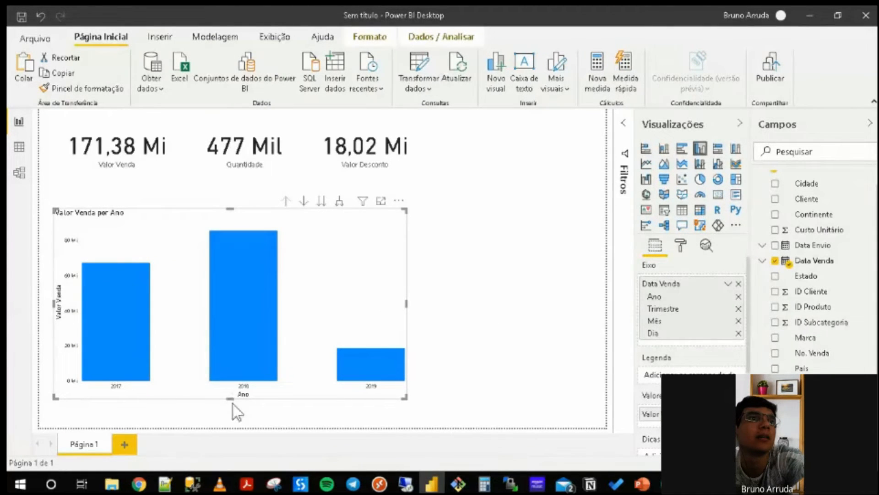
drag(232, 404, 247, 418)
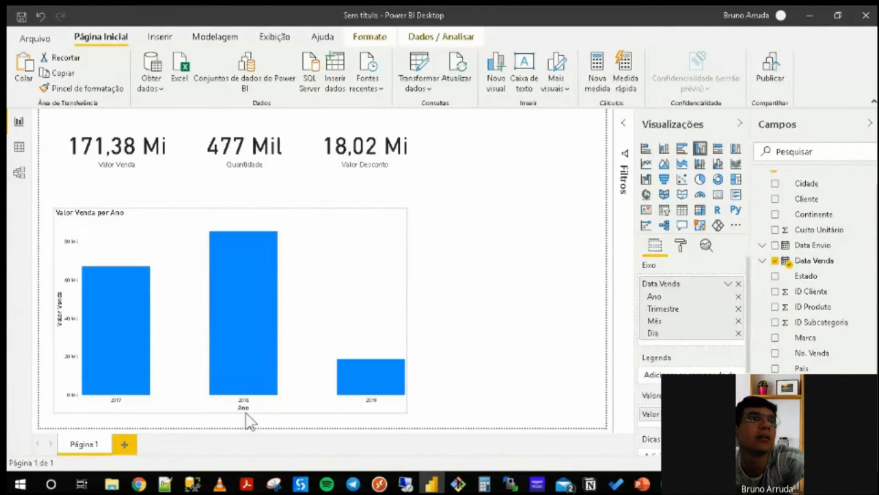
click(513, 356)
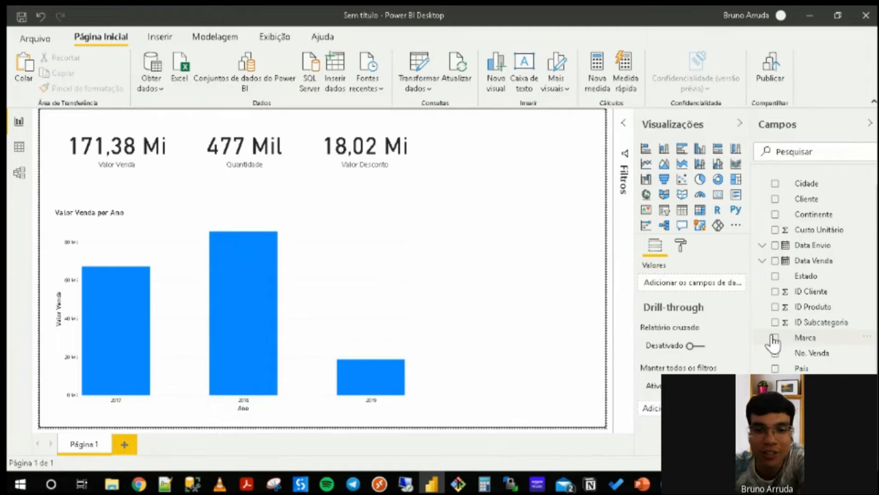
scroll(799, 369, up, 1)
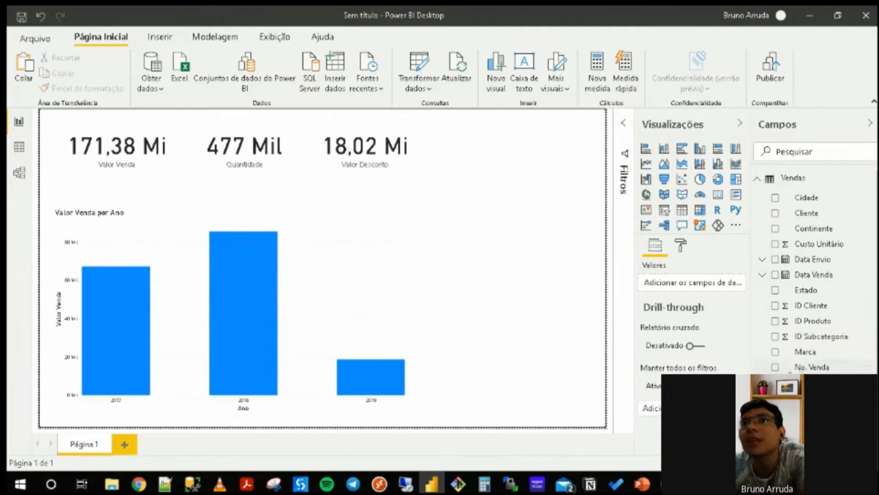
scroll(799, 368, down, 1)
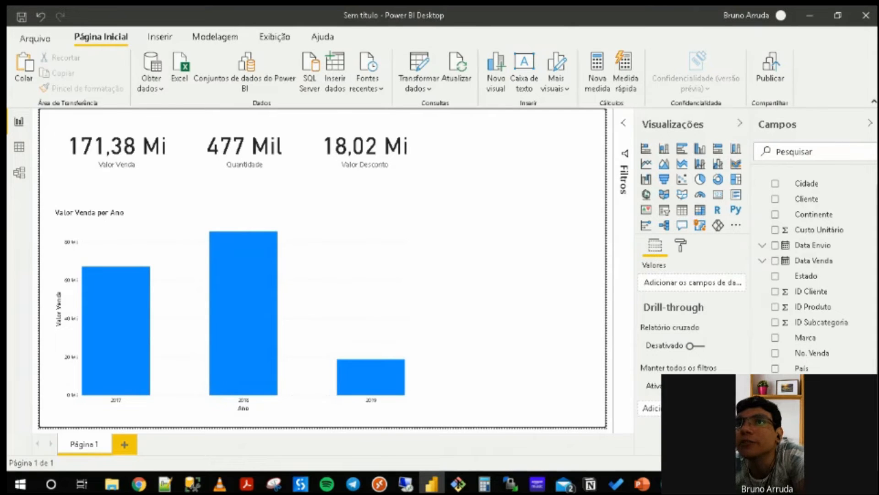
Create a table visual listing Valor Venda by Marca in the empty area beside the yearly column chart.
scroll(799, 366, up, 1)
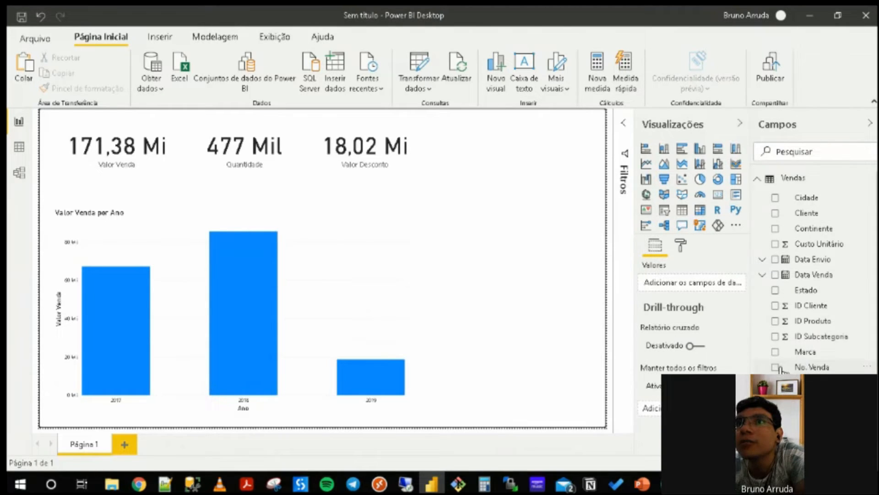
click(775, 352)
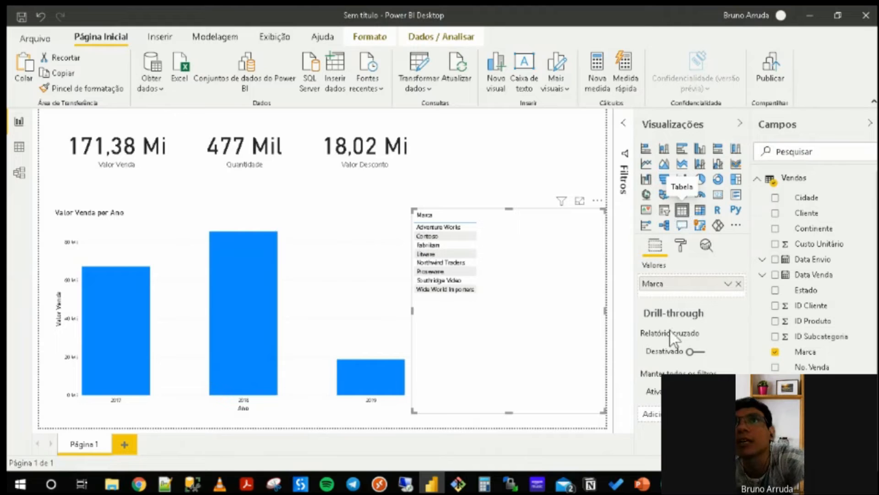
scroll(783, 350, down, 1)
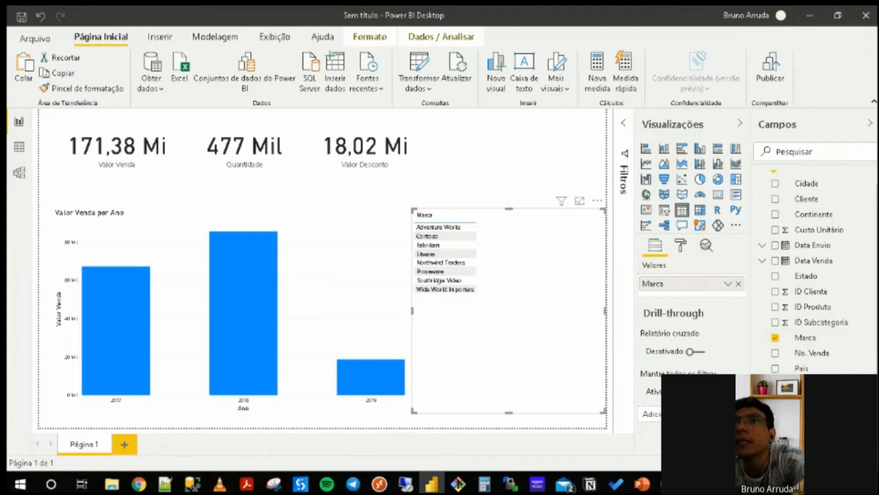
click(776, 445)
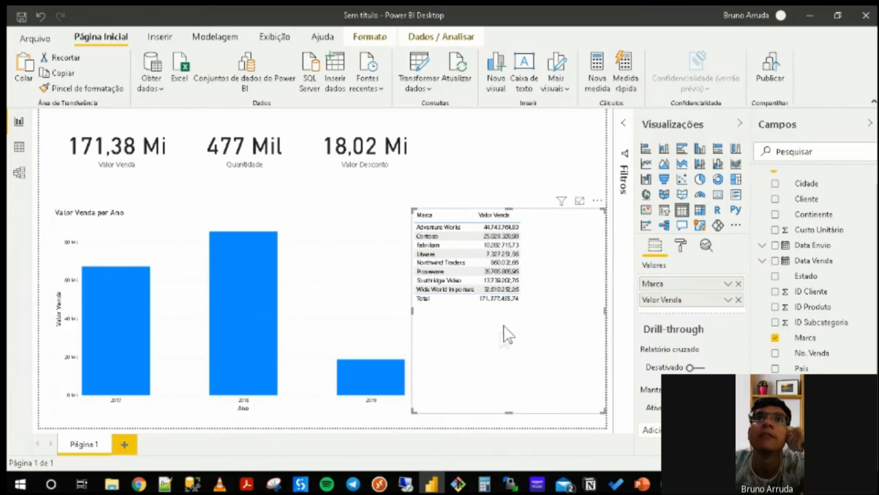
Convert the brand sales table to a waterfall chart and enlarge it over the neighbouring visuals.
click(646, 183)
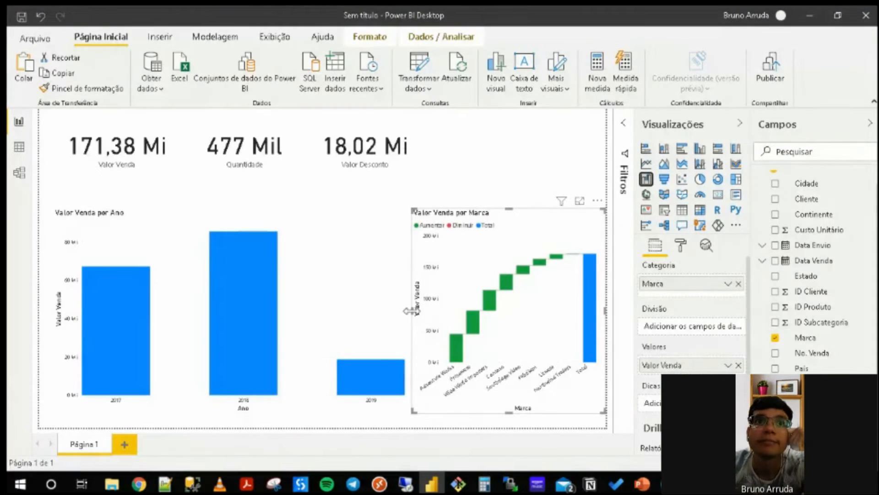
drag(413, 209, 174, 133)
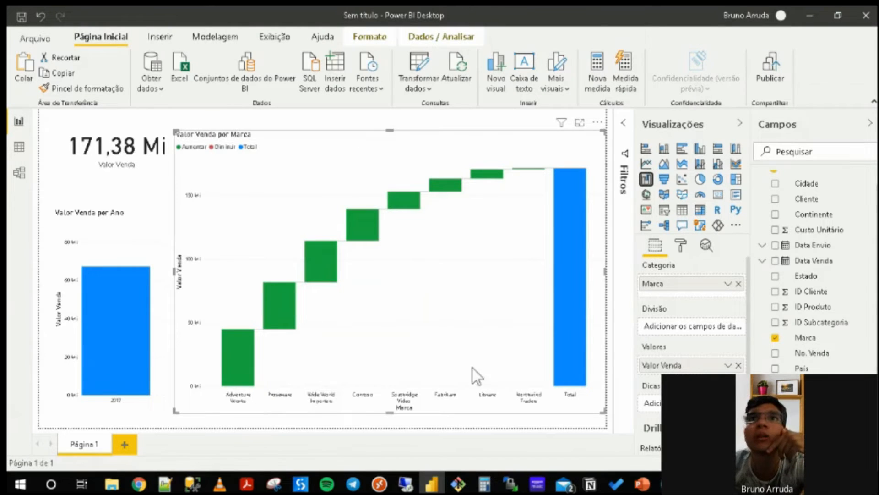
mouse_move(566, 288)
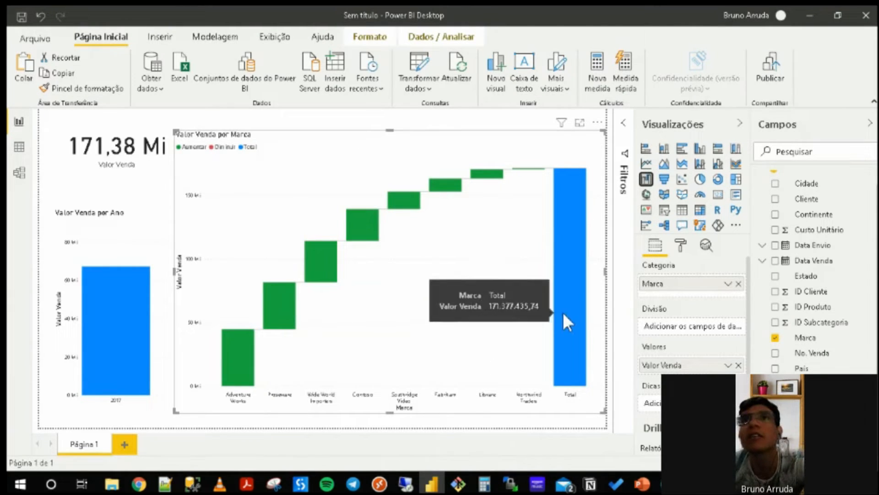
Convert the brand sales visual to a treemap and resize it to fit beside the cards and the yearly column chart.
click(736, 180)
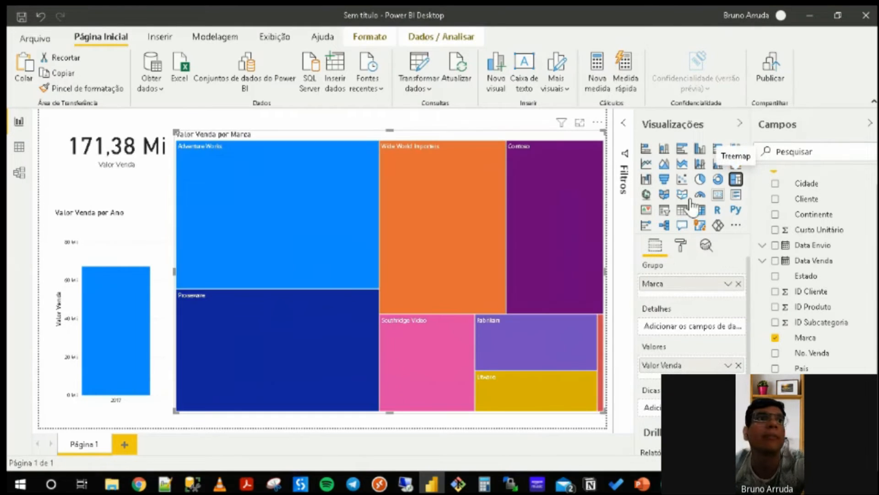
drag(173, 128, 430, 116)
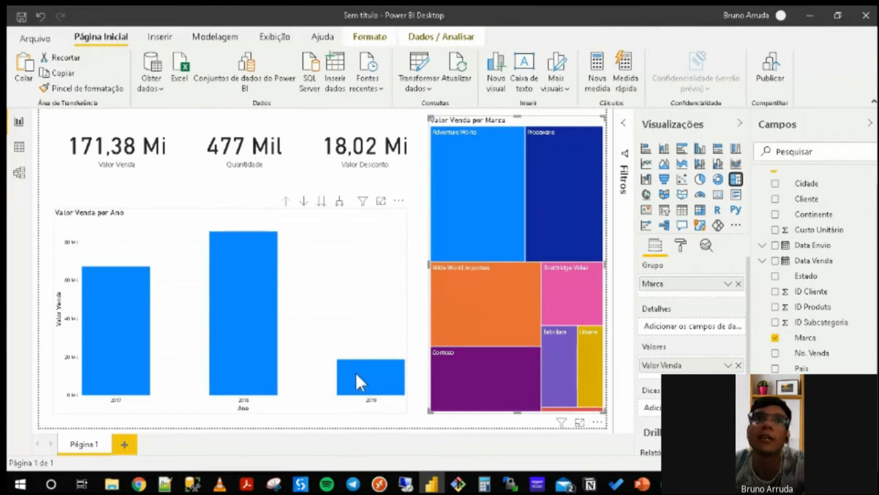
drag(430, 262, 418, 260)
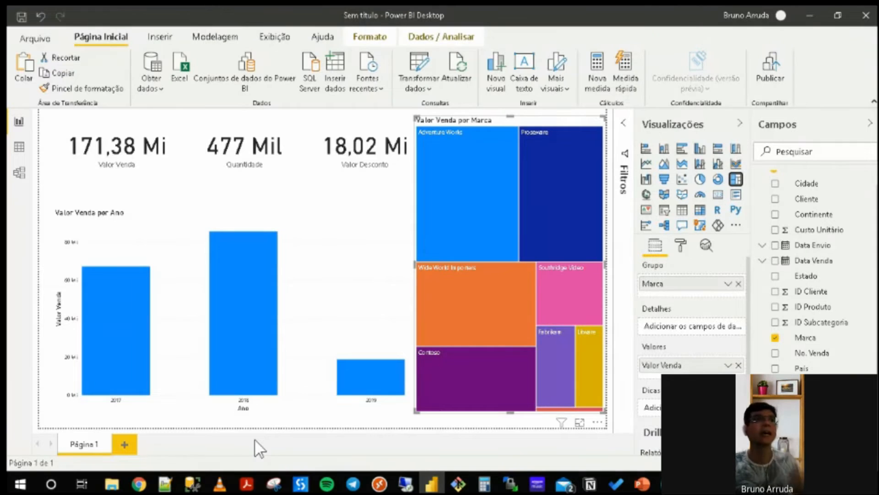
Cross-filter the report by the 2017 column and clear that selection again.
click(136, 337)
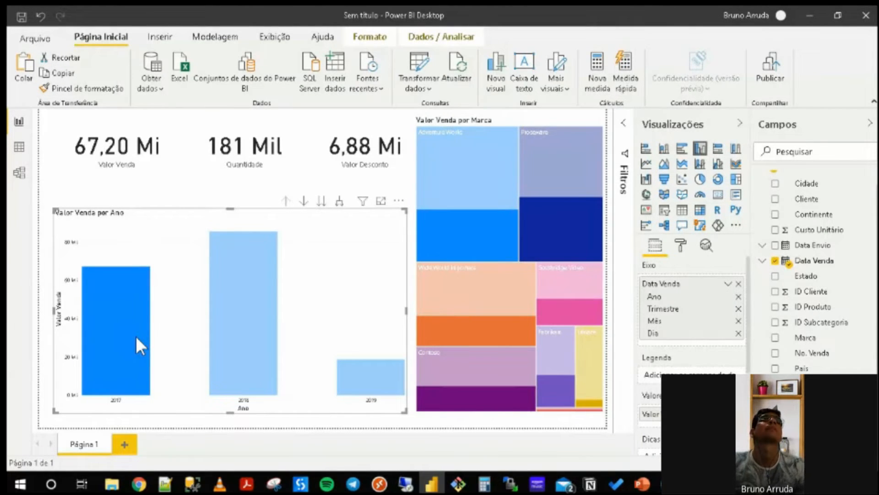
click(140, 330)
Shift the yearly column chart down and lower the brand treemap's top edge to free space at the top of the page.
drag(230, 209, 246, 263)
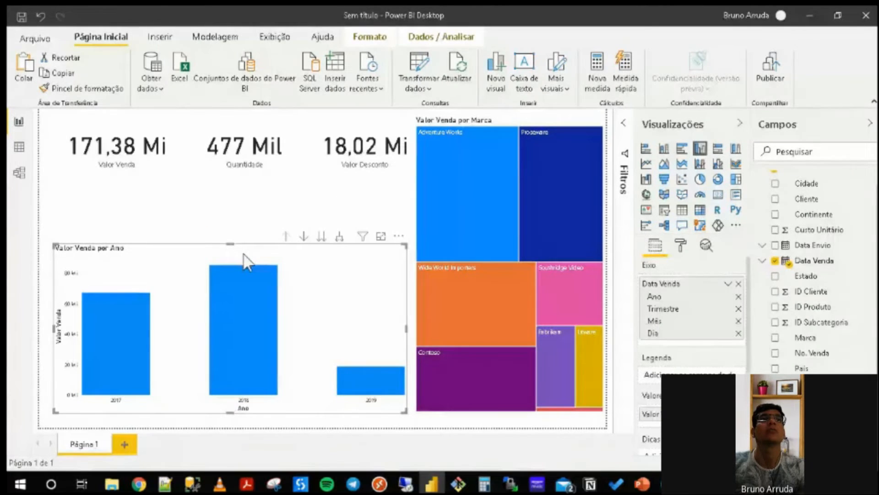
click(474, 120)
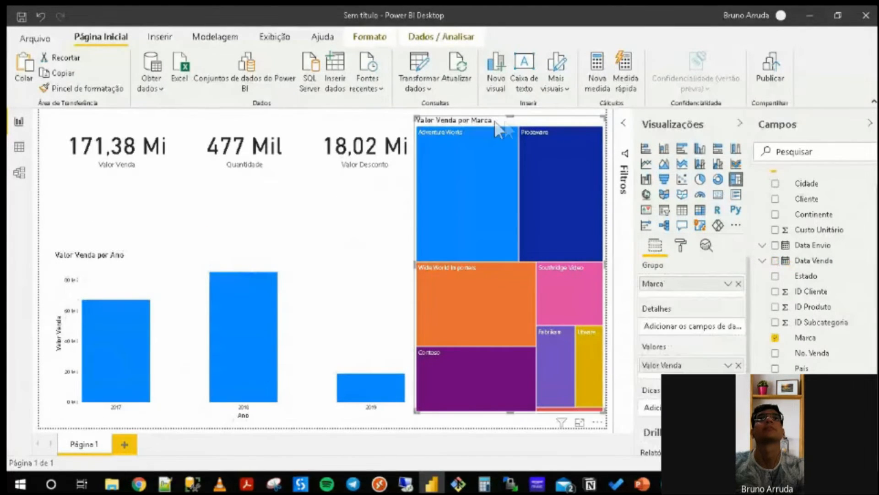
drag(509, 117, 517, 158)
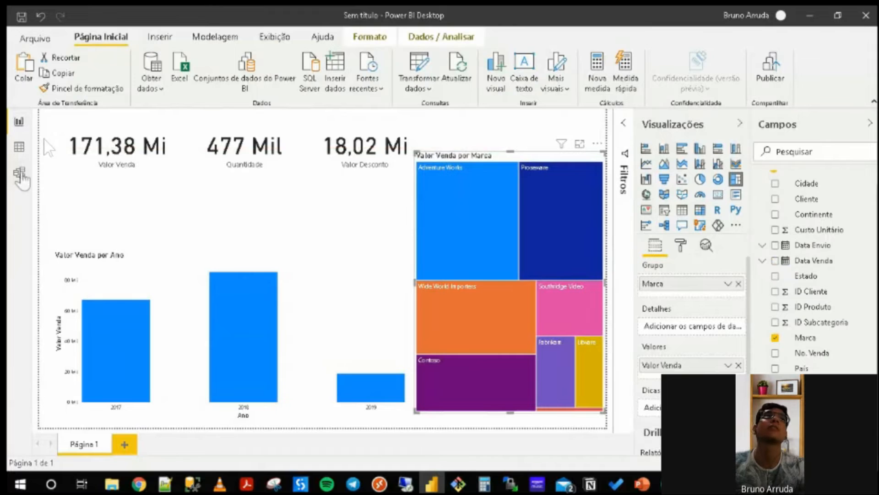
Move the Valor Venda, Quantidade and Valor Desconto cards together down to just above the yearly column chart.
drag(54, 124, 413, 189)
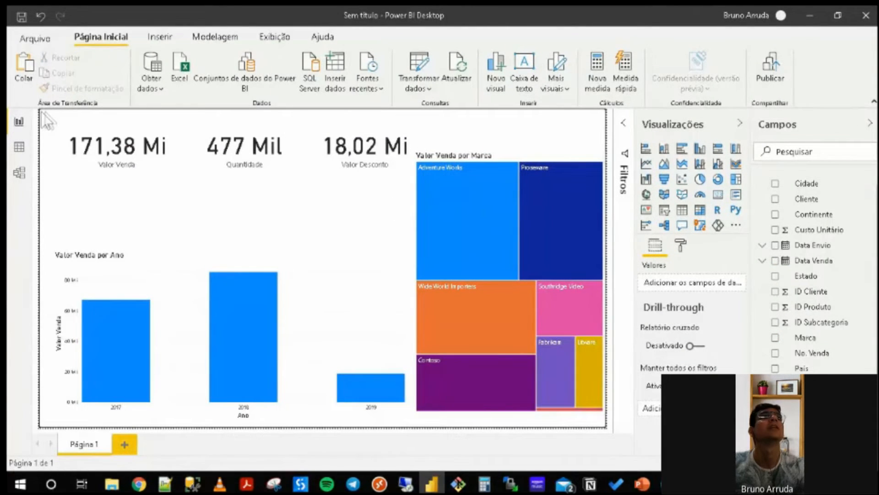
drag(49, 112, 426, 195)
drag(326, 122, 312, 162)
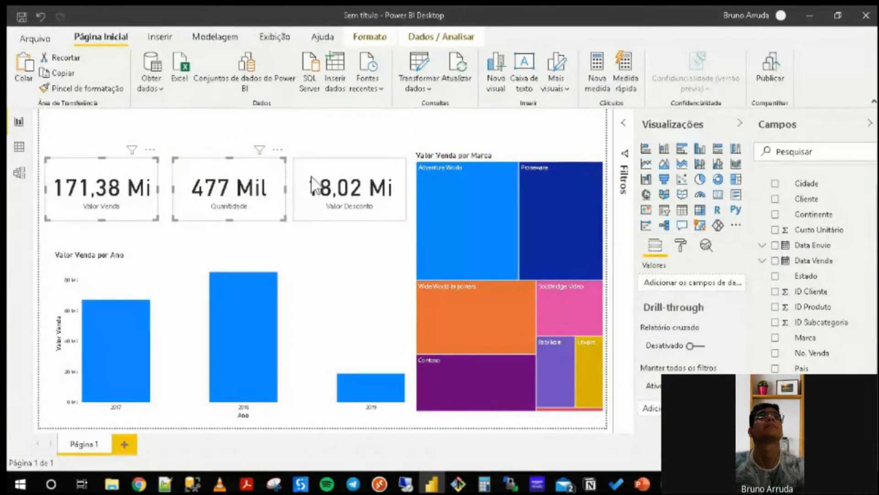
click(311, 162)
click(386, 144)
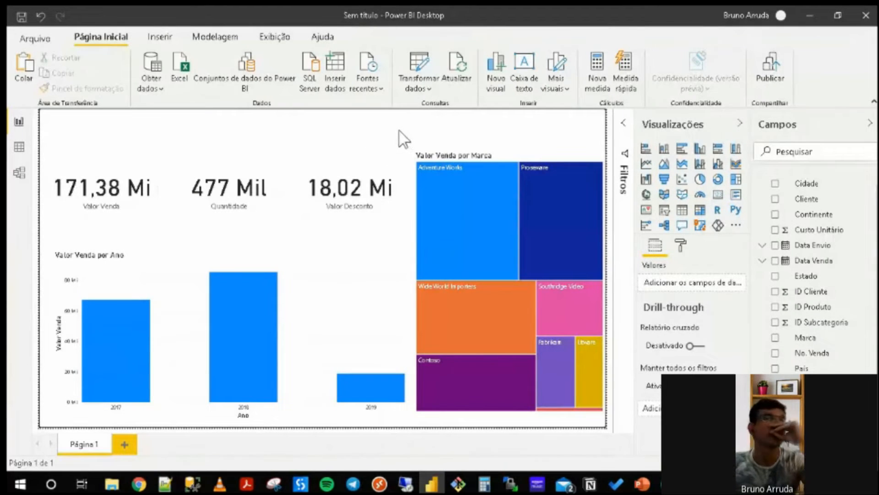
click(775, 339)
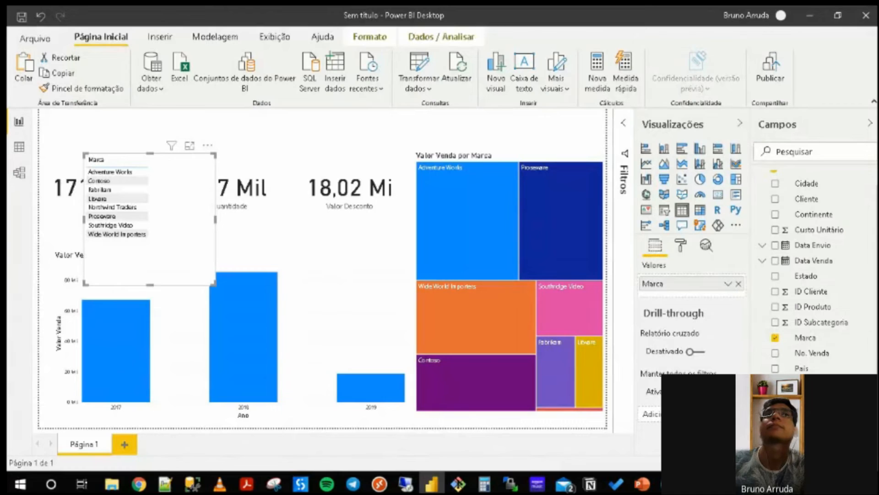
click(665, 211)
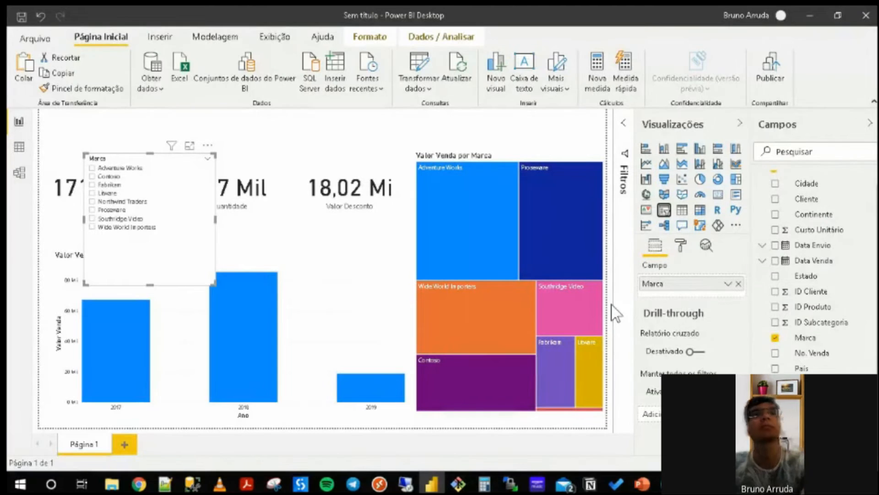
click(164, 193)
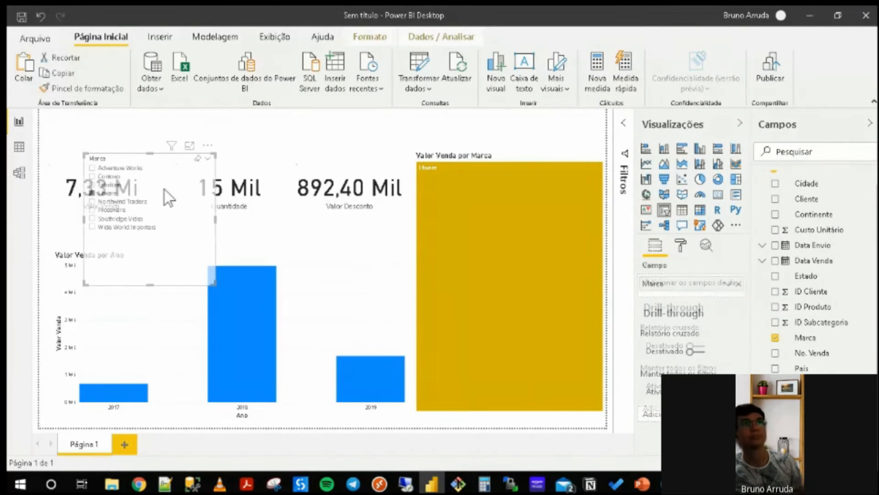
key(Delete)
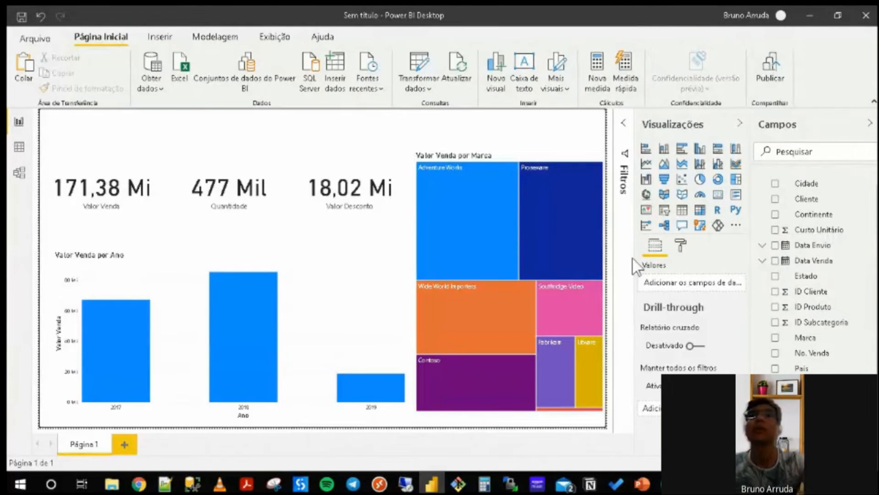
Insert an empty slicer, shrink it and place it directly above the Valor Venda card.
click(665, 215)
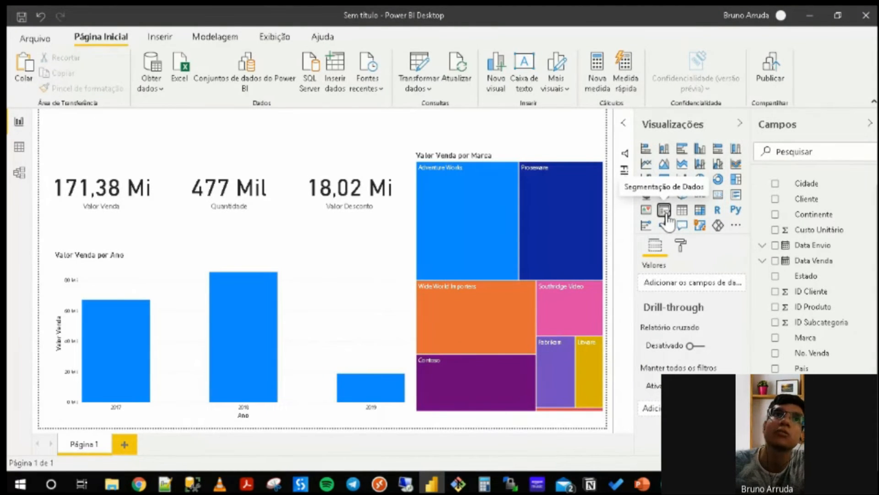
drag(147, 238, 169, 214)
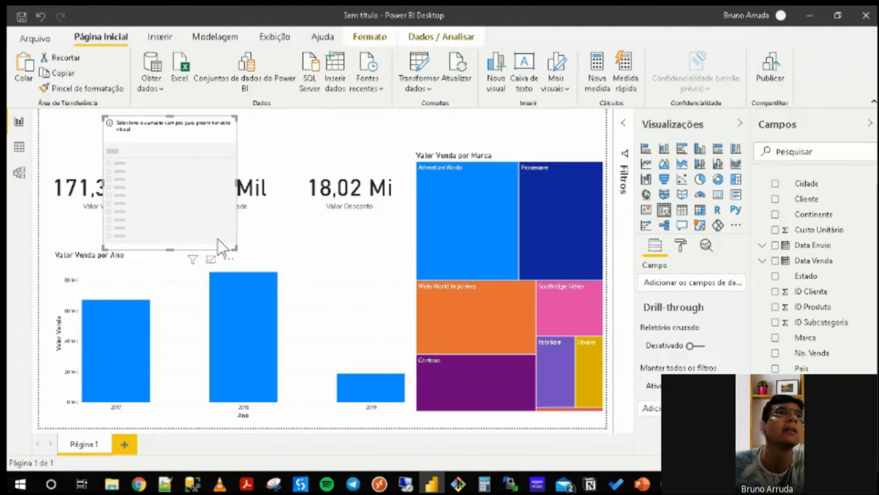
drag(234, 248, 334, 221)
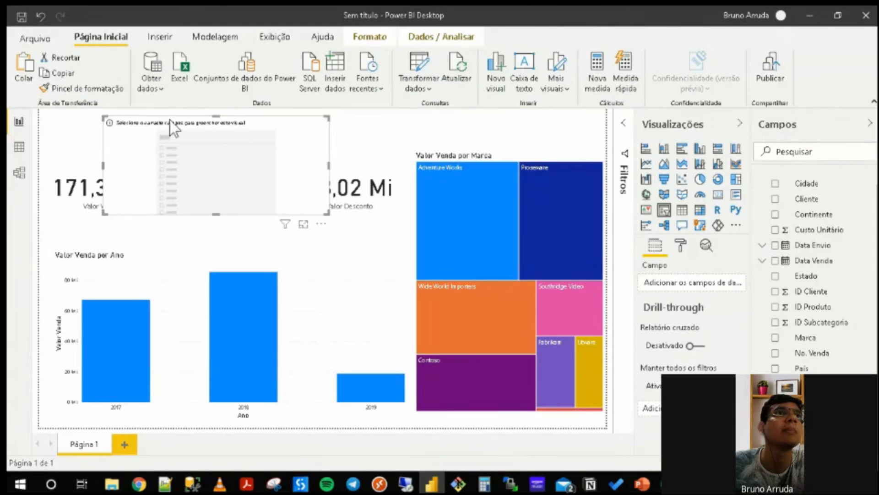
click(303, 226)
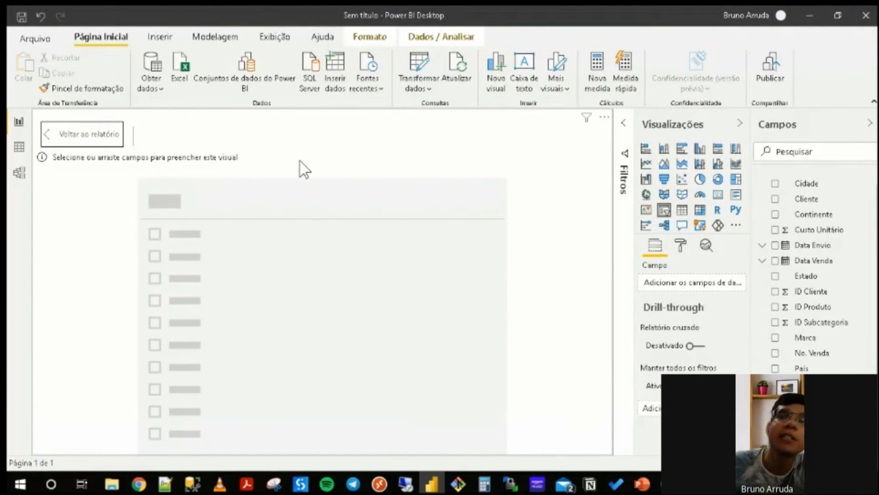
click(89, 137)
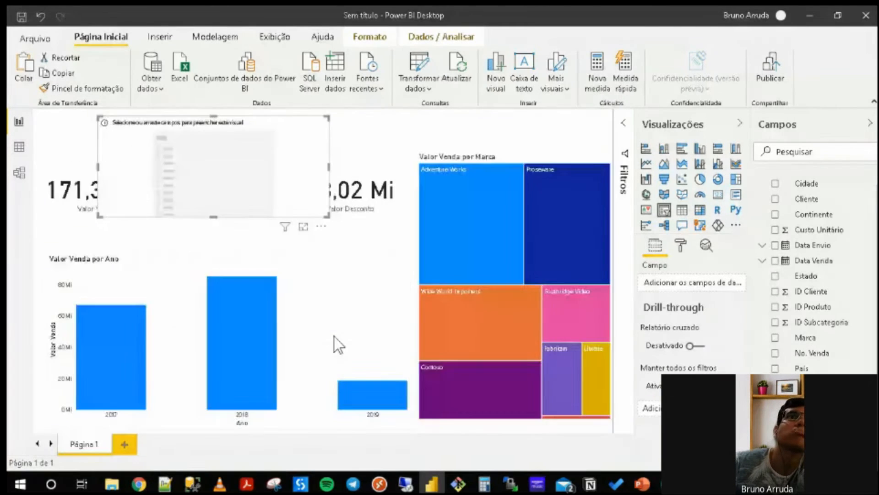
drag(328, 213, 199, 171)
drag(138, 147, 104, 165)
drag(153, 143, 181, 143)
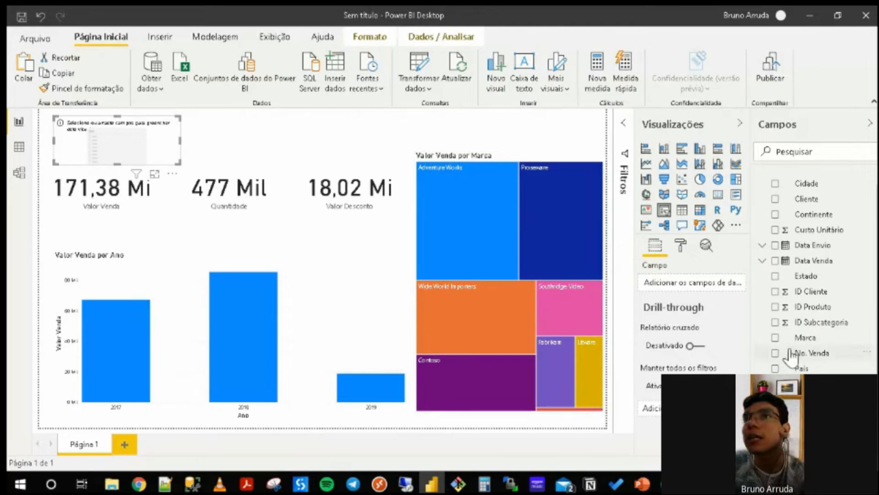
Assign the Marca field to the slicer and look through its list of brands.
click(774, 338)
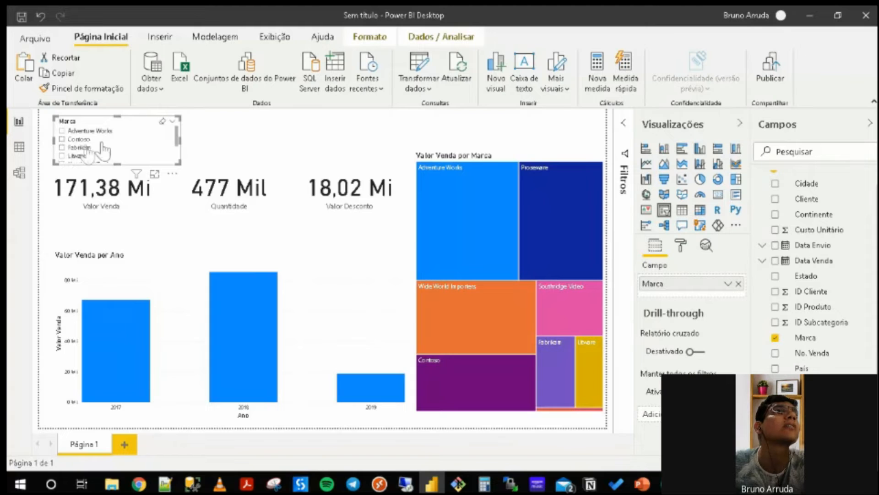
scroll(109, 151, down, 3)
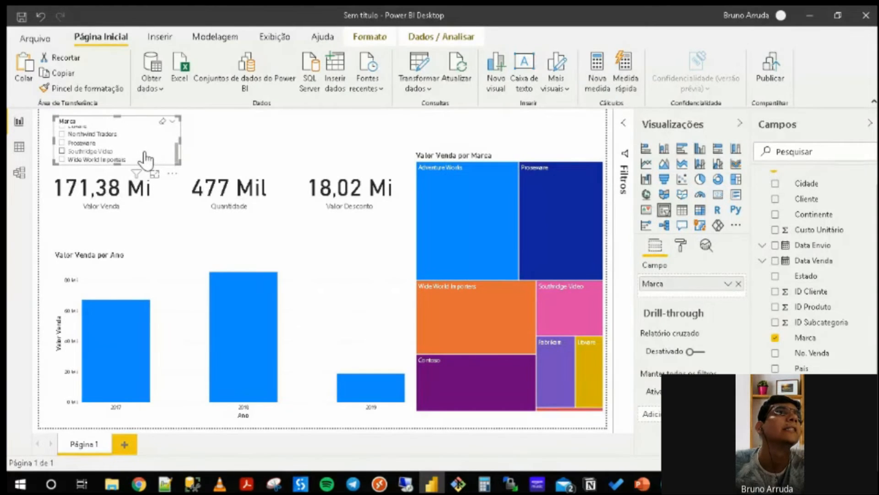
scroll(143, 160, up, 3)
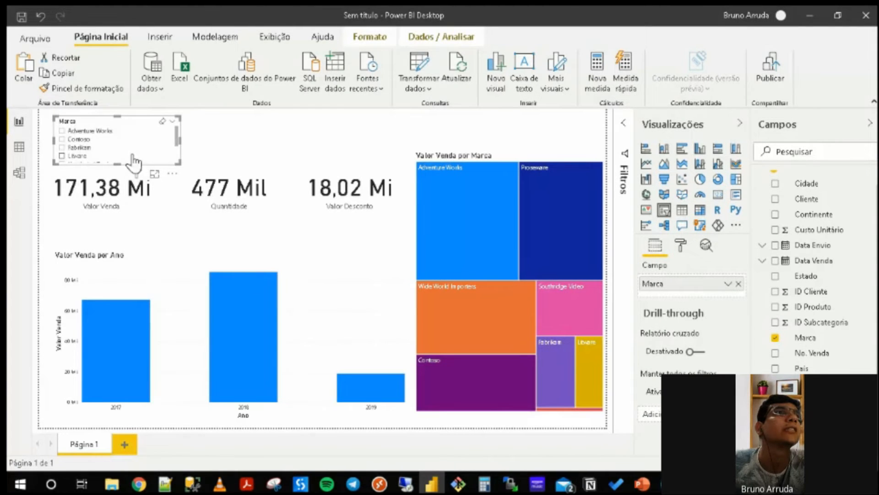
Filter the report by Contoso and then by Litware with the Marca slicer, and inspect the sales and discount cards.
click(84, 143)
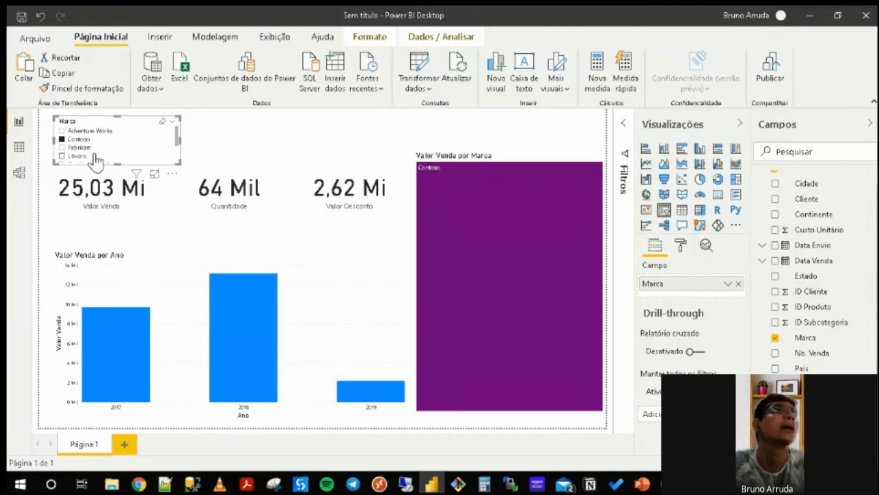
click(88, 157)
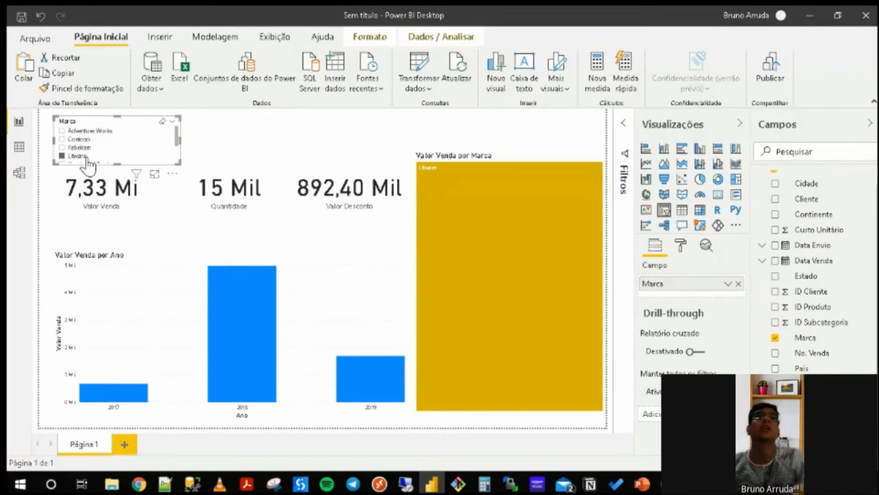
click(146, 211)
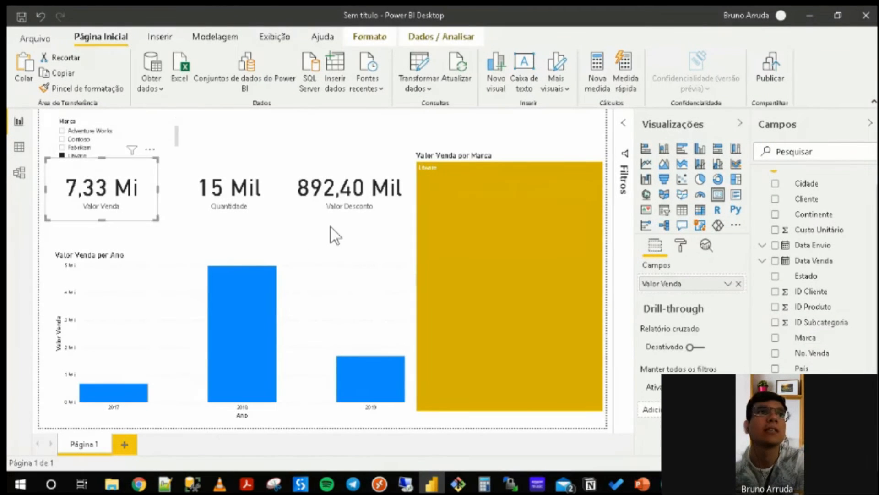
click(354, 216)
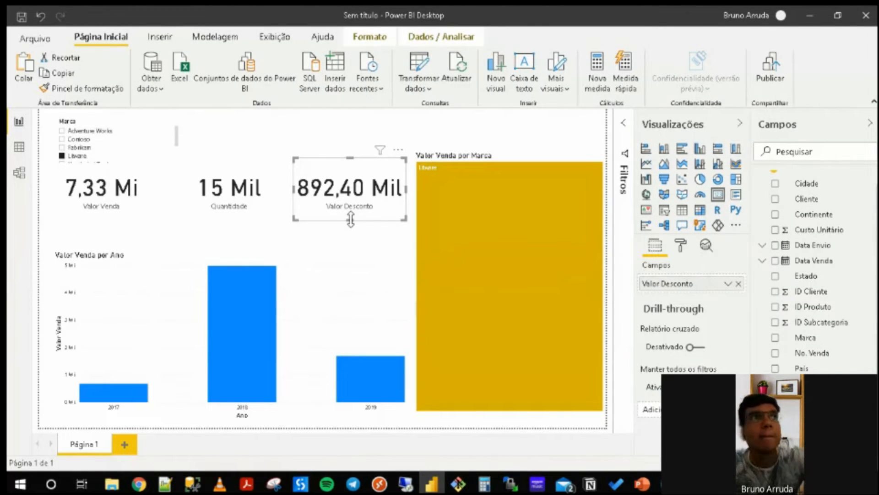
click(102, 123)
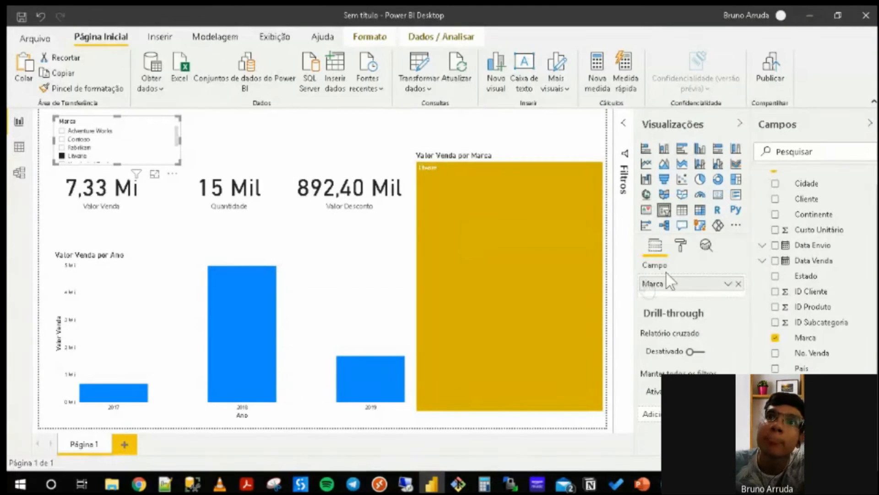
Open the Marca slicer's selection control settings, widen the formatting area and add Contoso to the Litware selection.
click(682, 249)
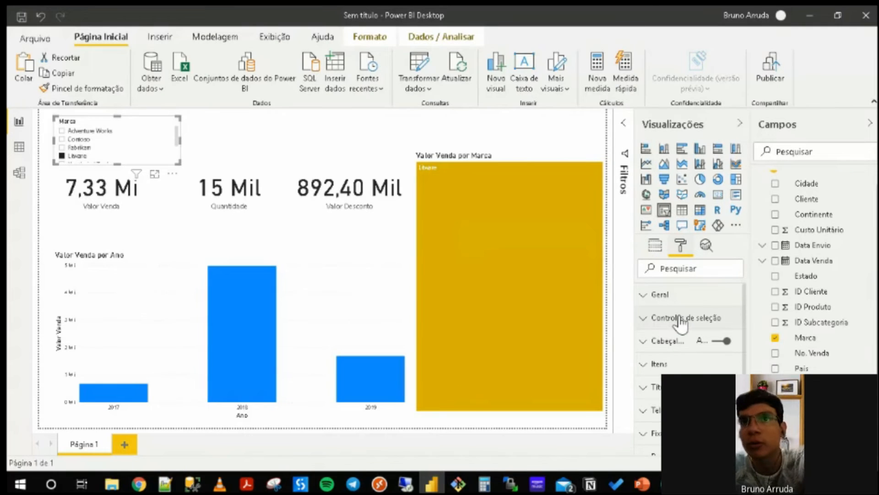
click(681, 320)
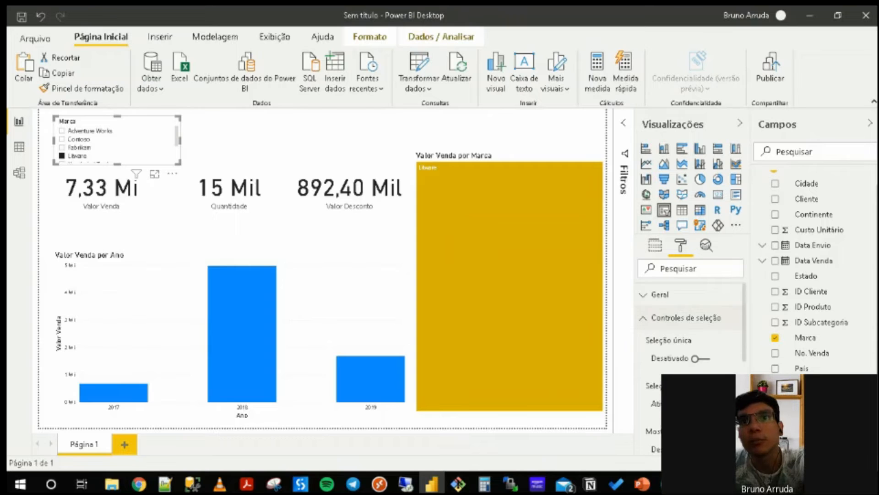
scroll(645, 340, down, 3)
drag(635, 323, 603, 323)
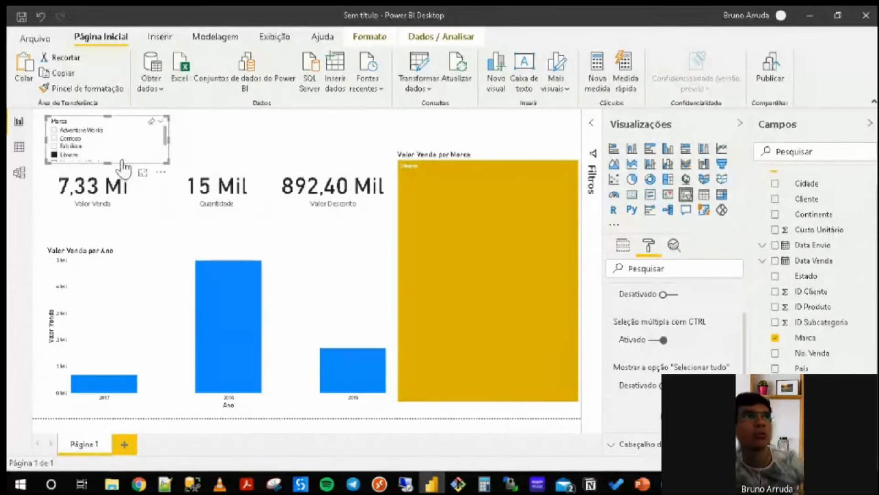
ctrl+click(65, 137)
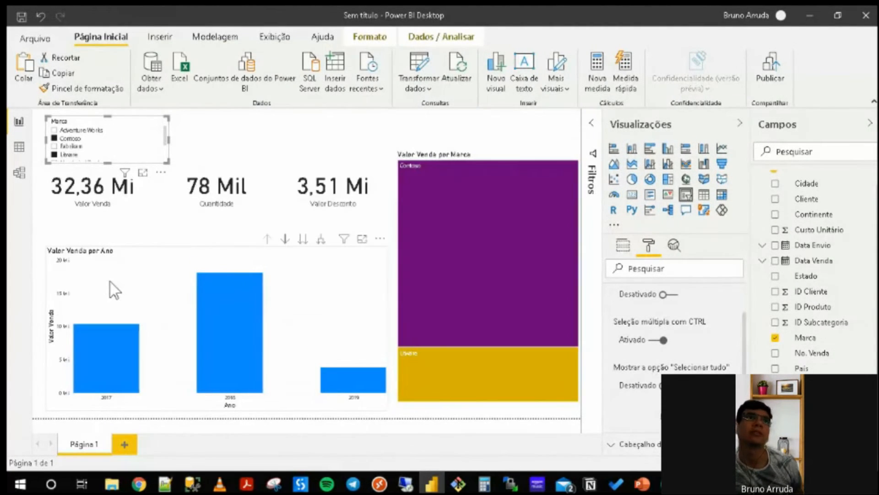
mouse_move(412, 278)
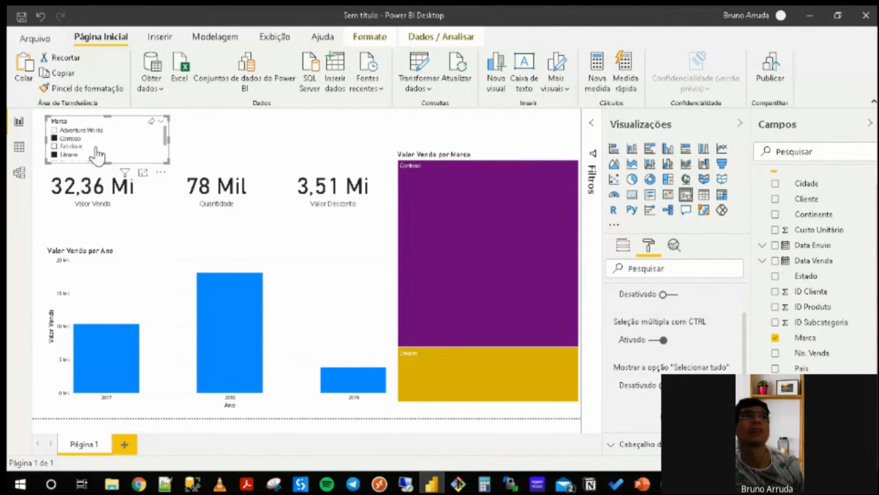
Disable multiple selection with CTRL for the Marca slicer, deselect Litware, and filter by Adventure Works, Contoso and Fabrikam.
click(662, 340)
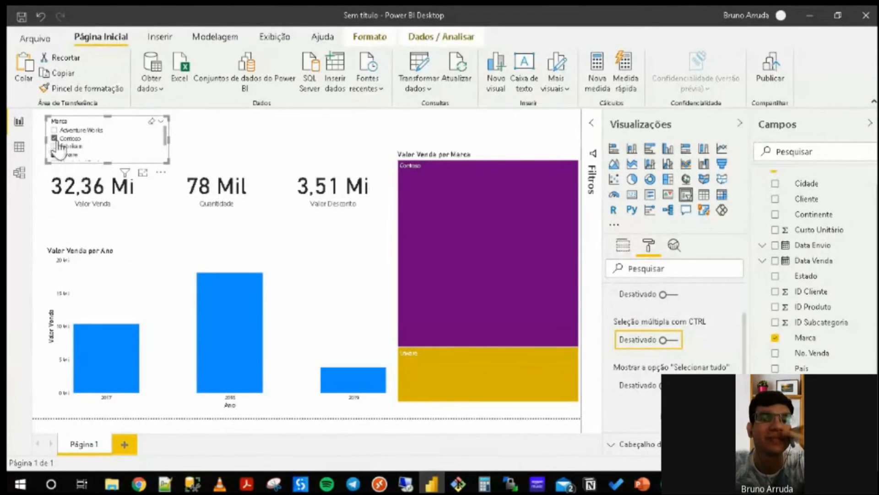
click(67, 155)
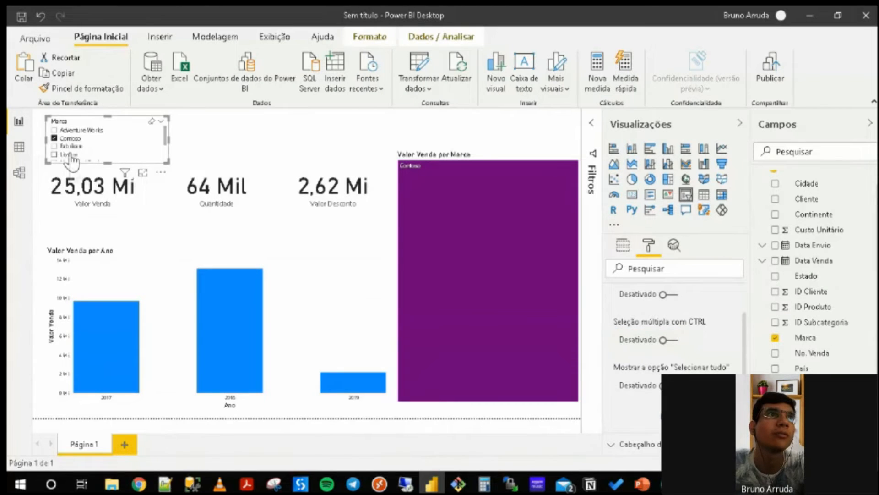
click(68, 138)
click(69, 130)
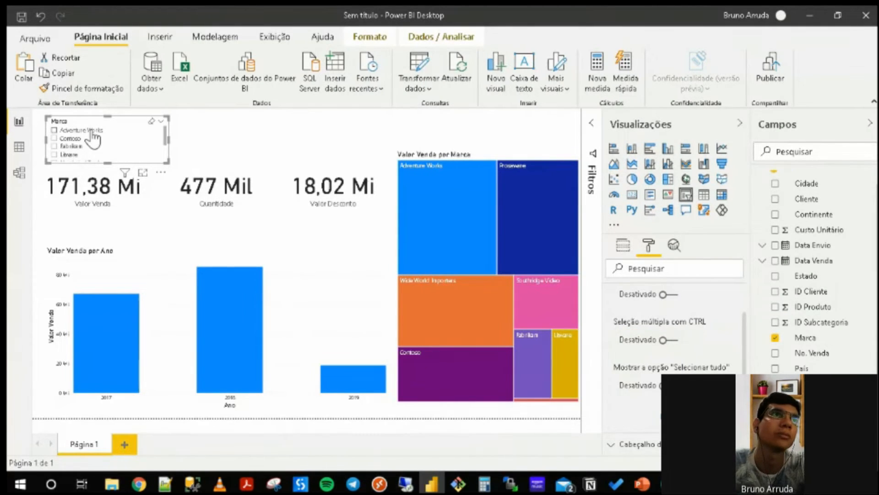
click(71, 146)
click(131, 138)
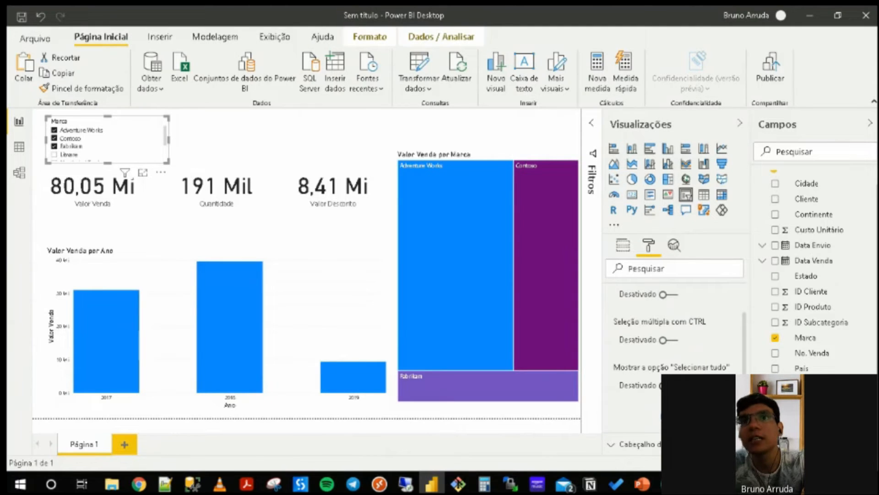
Enable the "Selecionar tudo" option in the Marca slicer and test it by selecting and clearing all brands.
click(662, 385)
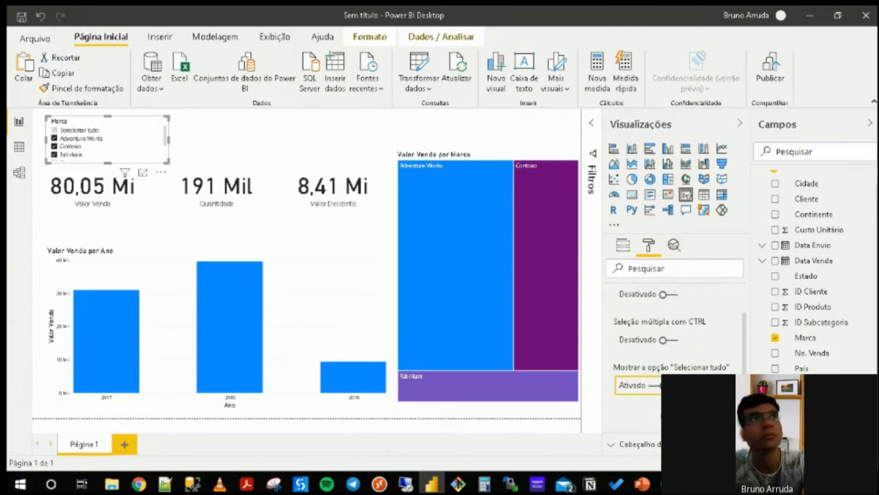
click(87, 131)
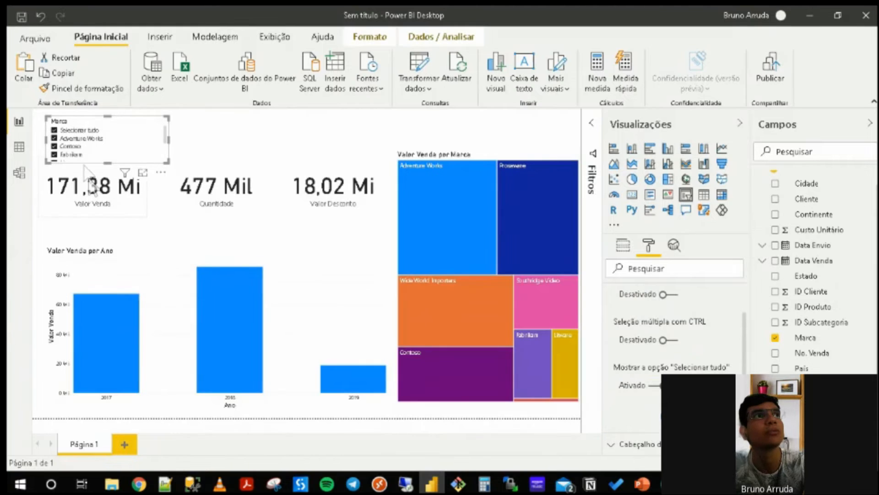
click(83, 131)
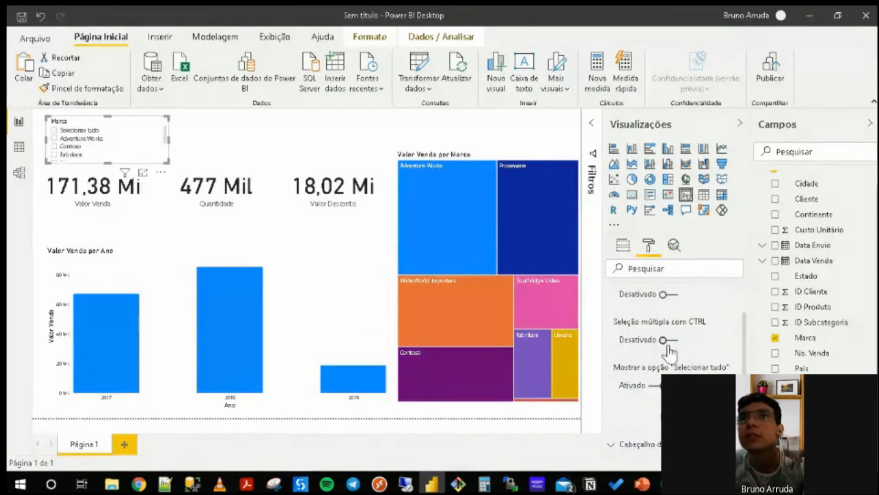
Turn on Seleção única for the Marca slicer and make the slicer slightly narrower.
scroll(667, 353, up, 2)
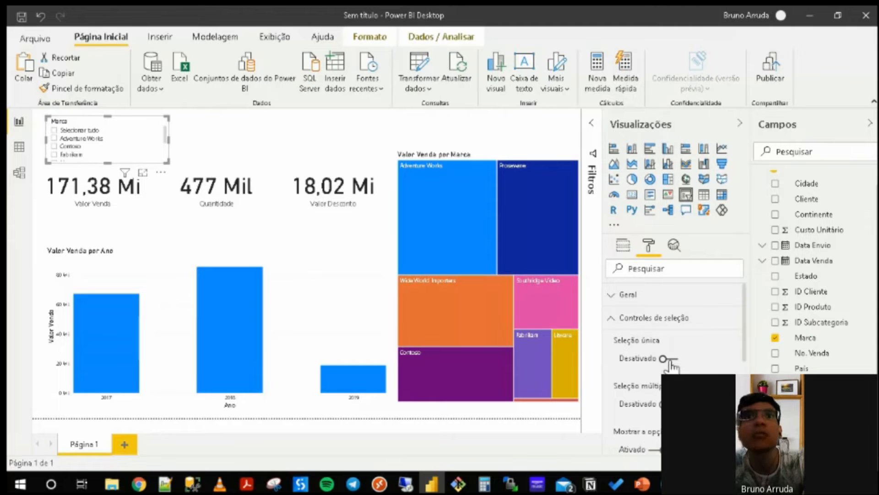
click(668, 359)
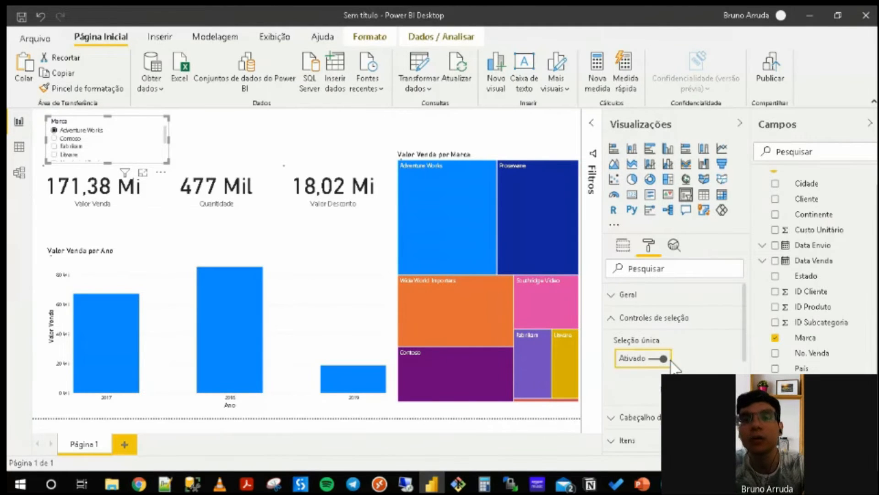
mouse_move(166, 161)
mouse_down()
mouse_move(359, 163)
mouse_move(161, 163)
mouse_up()
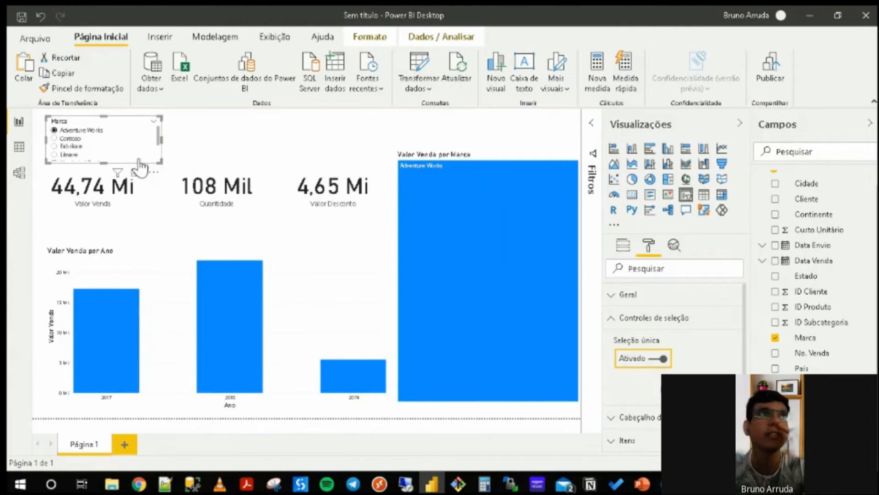
Filter the report by Contoso and then by Fabrikam, and look through the slicer's remaining brands.
click(68, 138)
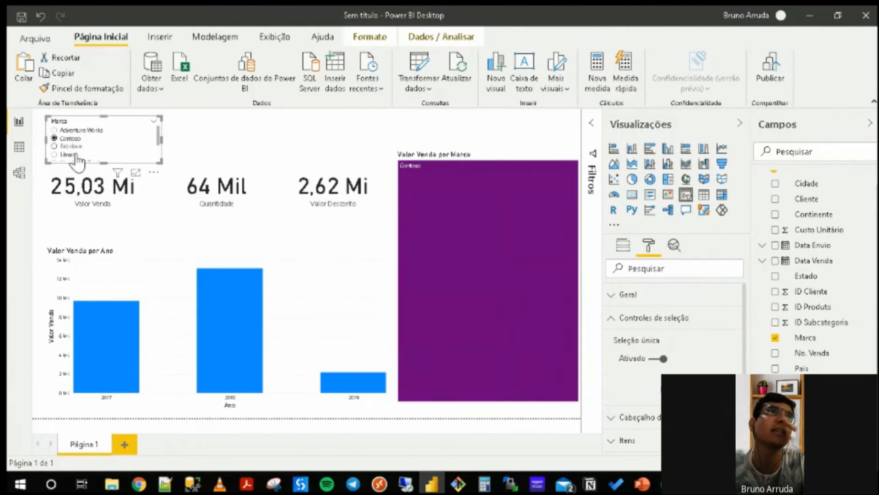
click(71, 146)
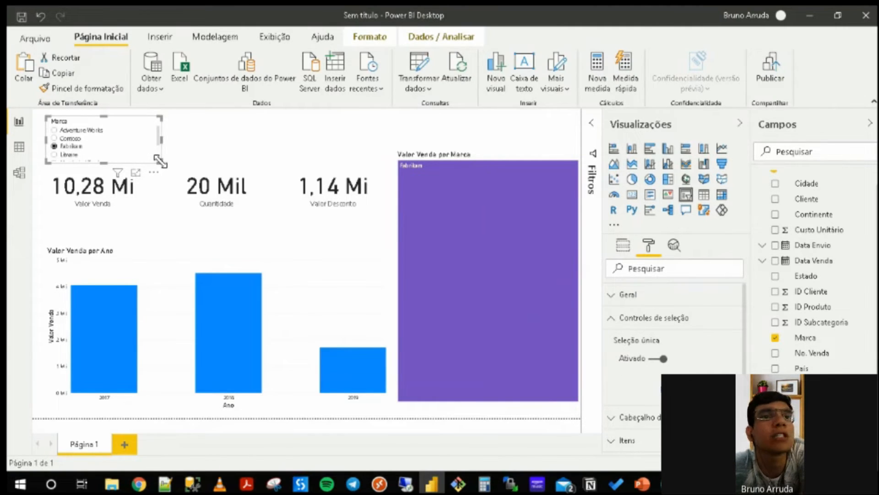
scroll(127, 147, down, 3)
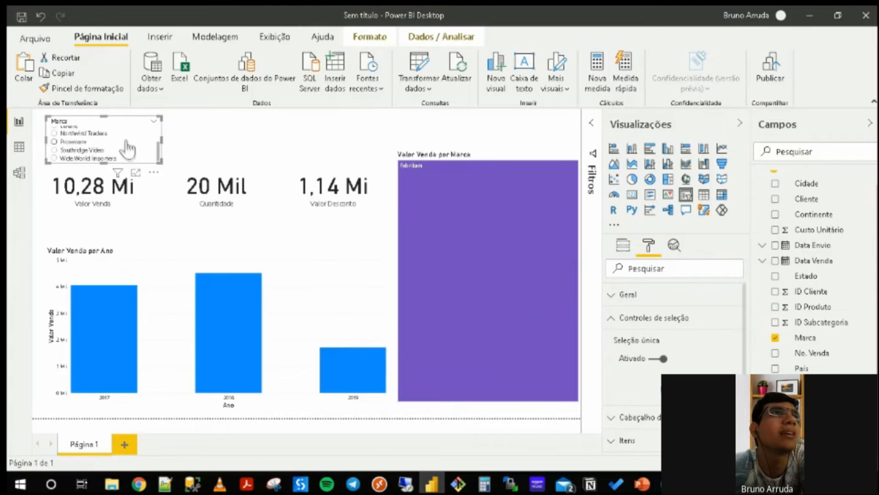
scroll(128, 147, up, 3)
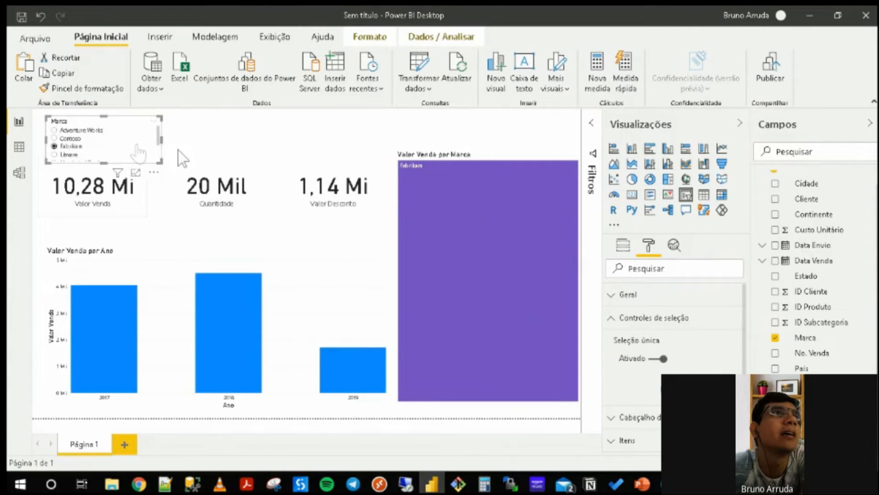
drag(104, 163, 160, 175)
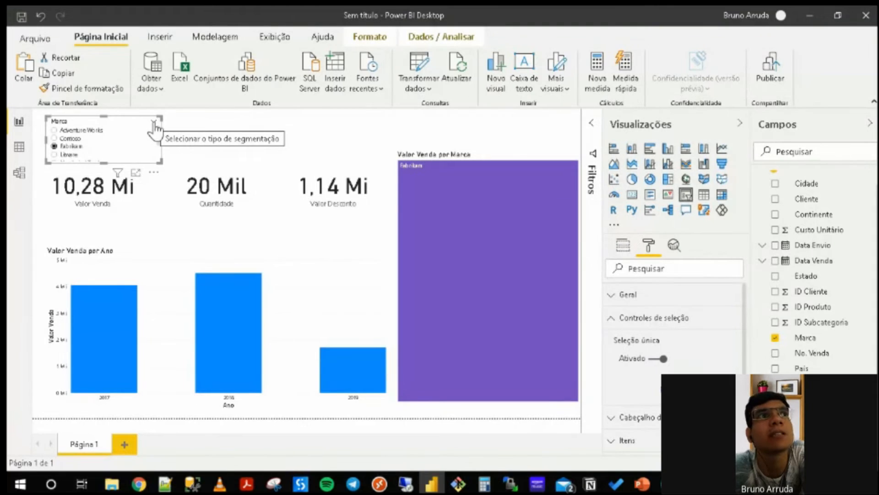
Change the Marca slicer type from list to Suspenso, check its dropdown of brands and reduce the slicer's height.
click(154, 124)
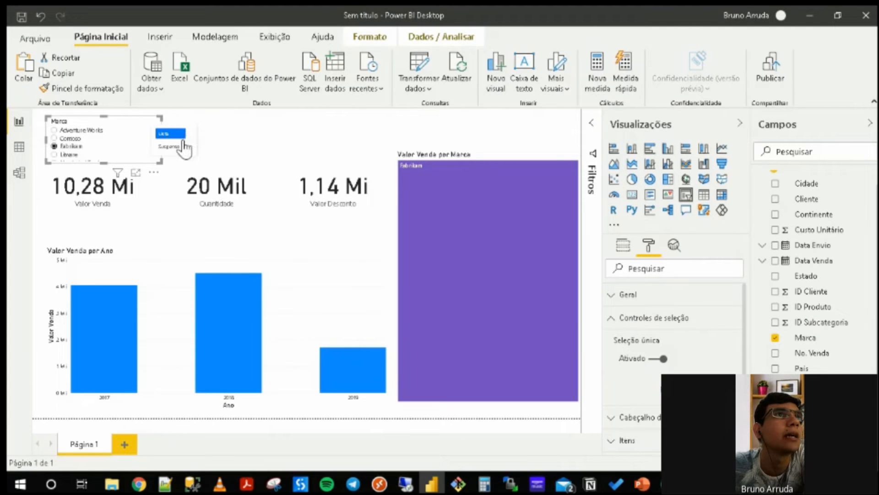
click(176, 133)
click(156, 121)
click(171, 146)
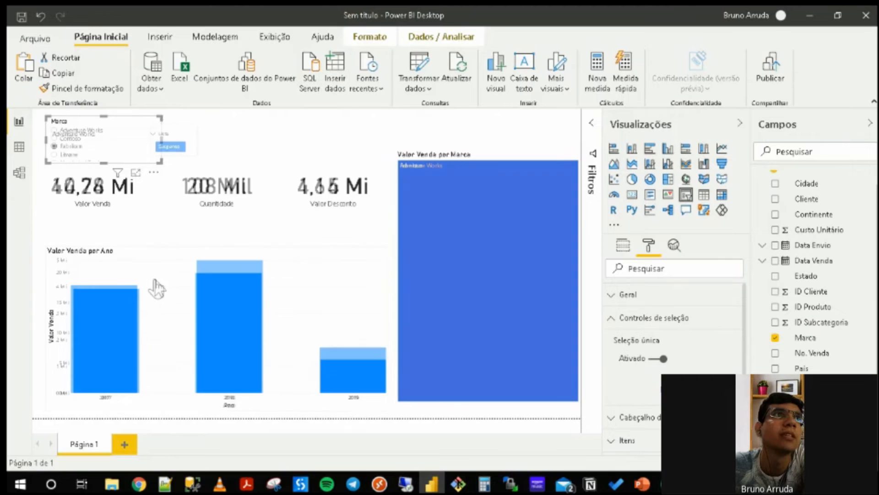
click(152, 136)
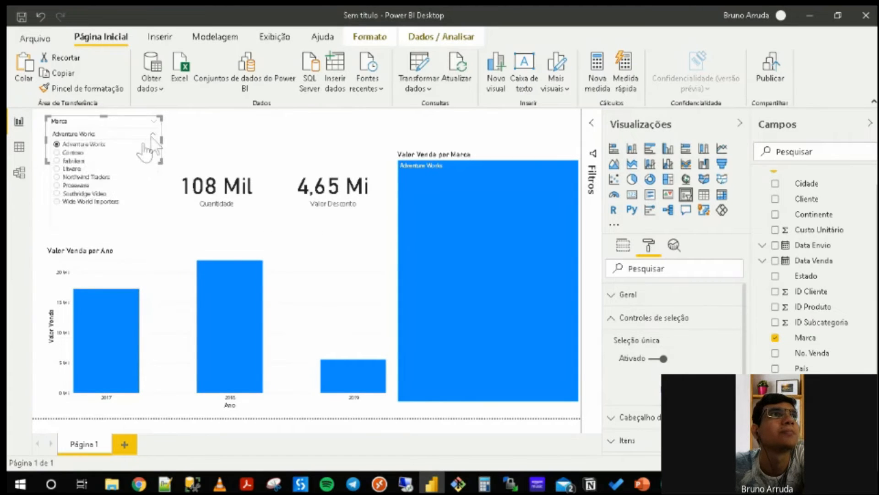
click(132, 144)
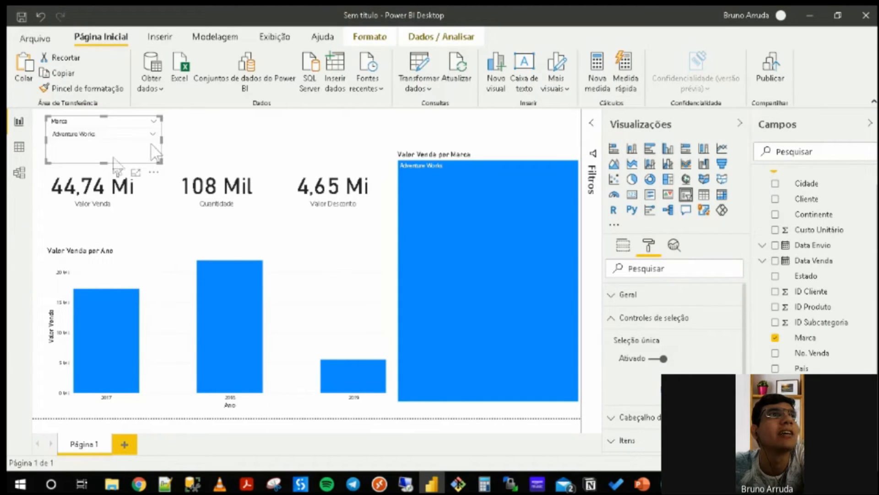
drag(157, 160, 160, 151)
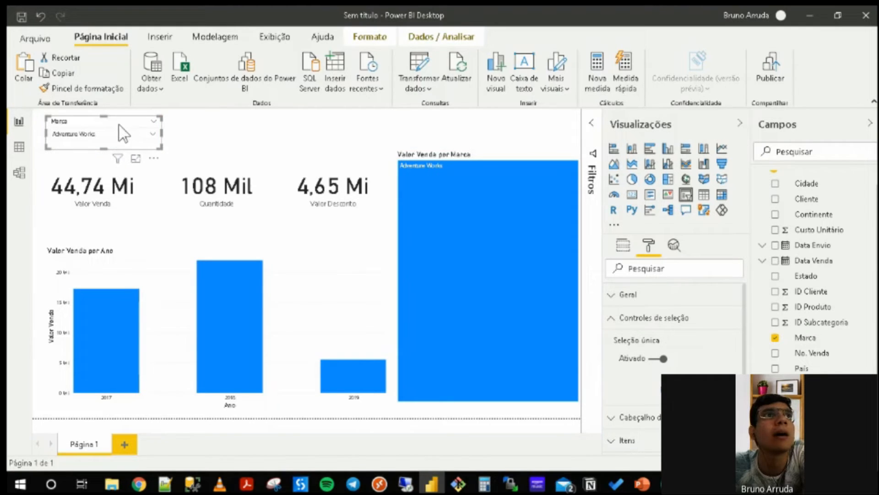
Turn off Seleção única for the Marca slicer and clear its brand selection.
click(662, 360)
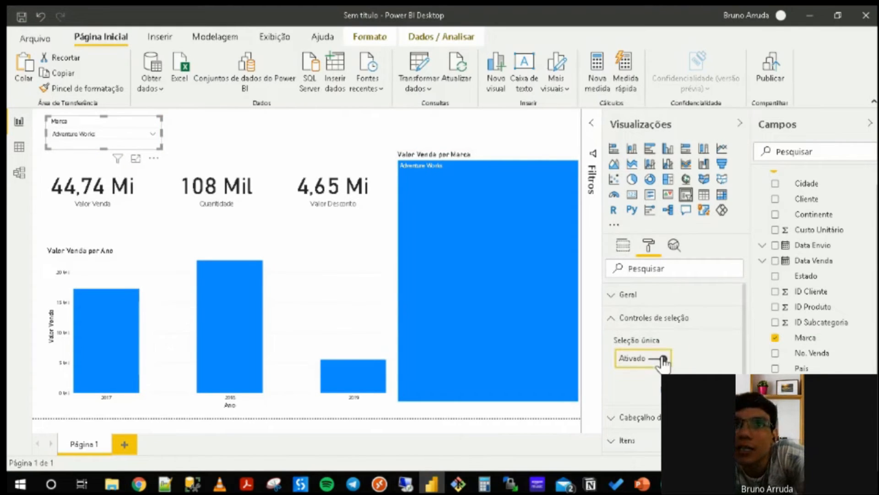
click(148, 131)
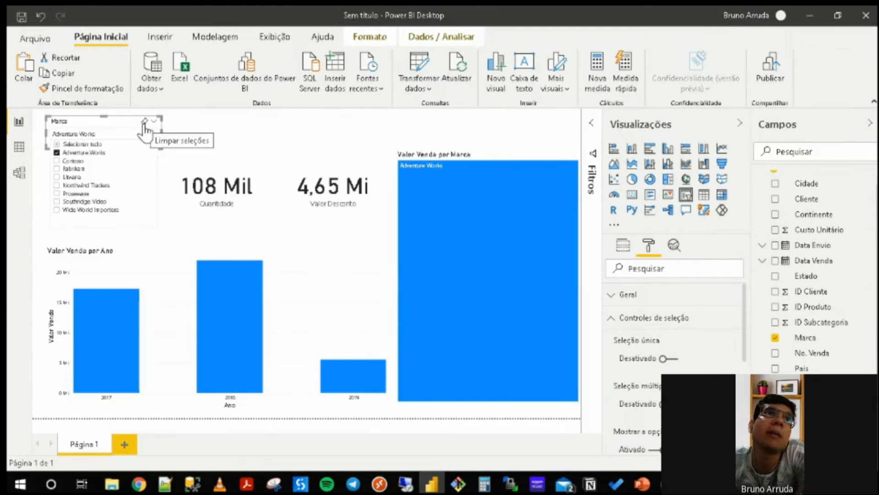
click(145, 122)
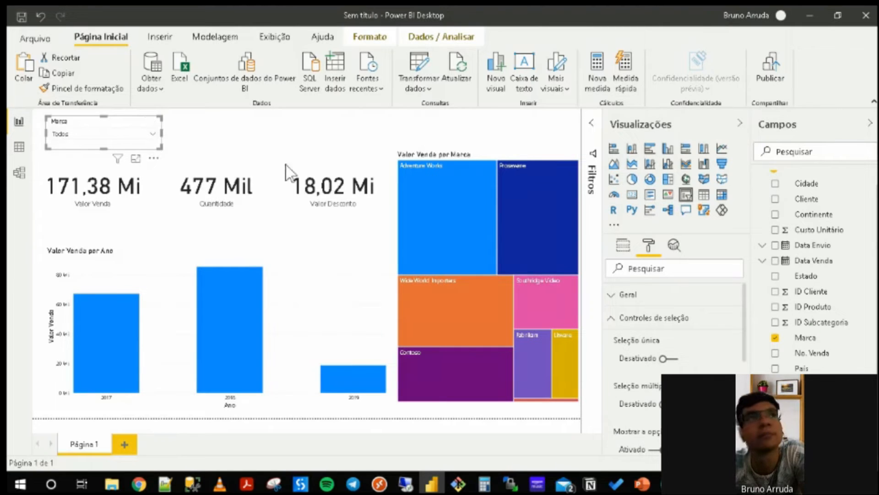
Create a separate slicer from the Data Envio field and shrink it to a small box.
click(303, 145)
scroll(818, 309, up, 1)
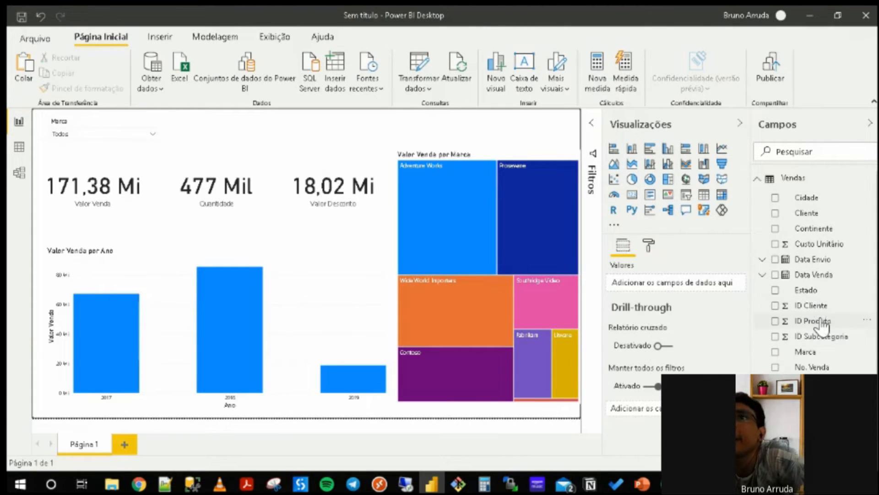
click(775, 259)
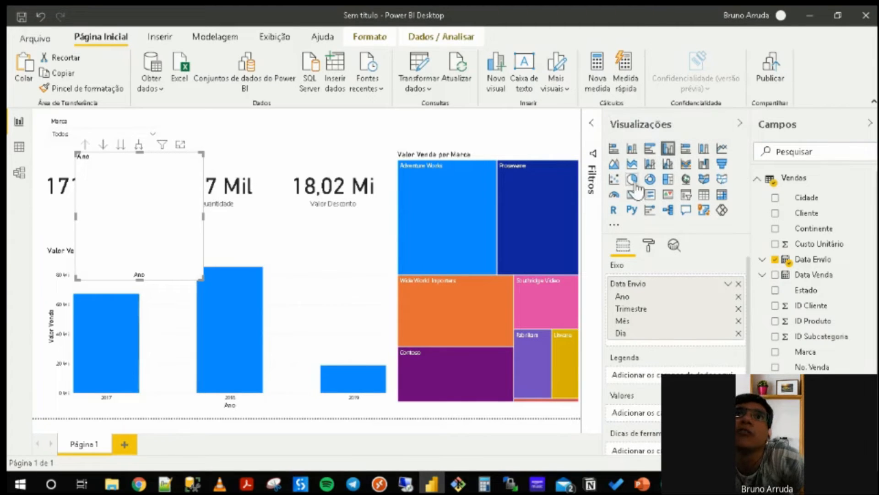
click(685, 196)
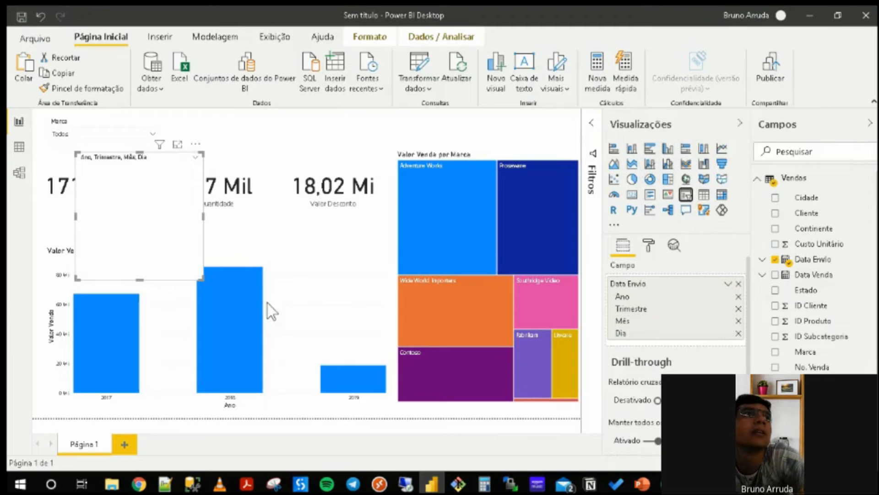
drag(200, 276, 190, 205)
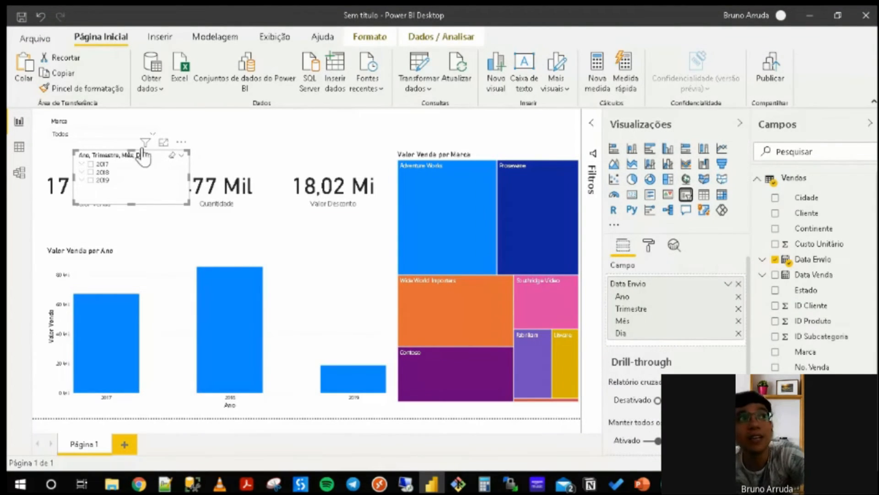
Move the Marca slicer above the Quantidade and Valor Desconto cards and fit the Data Envio slicer above the Valor Venda card.
click(98, 126)
drag(83, 122, 246, 126)
drag(119, 165, 94, 130)
drag(111, 176, 117, 163)
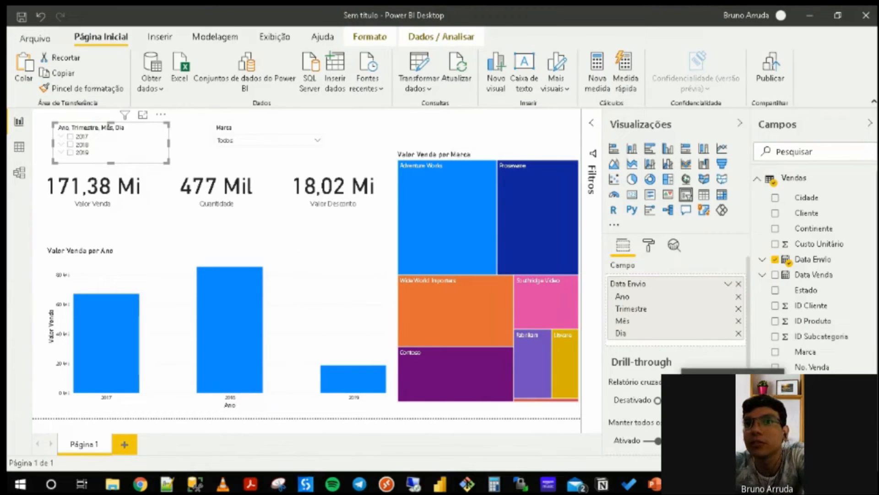
Capture the report canvas with the screenshot tool and draw red arrows tracing the zigzag reading path across the visuals.
key(Print)
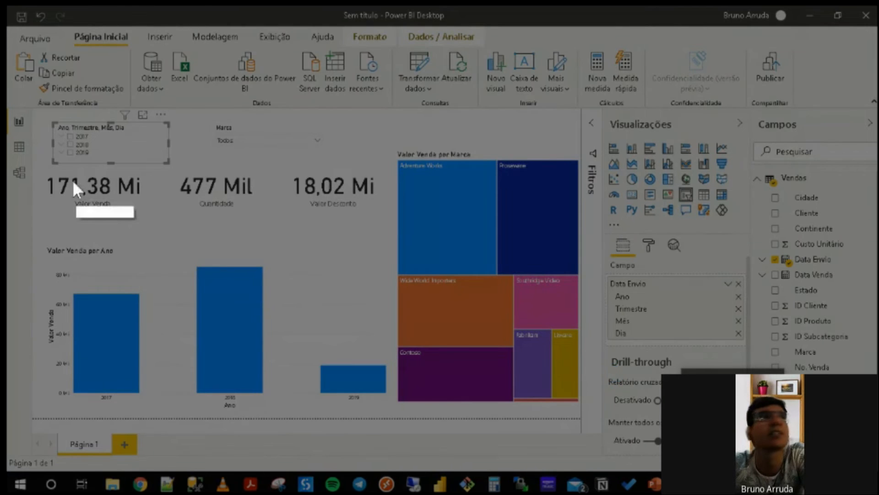
mouse_move(27, 104)
mouse_down()
mouse_move(592, 424)
mouse_move(580, 419)
mouse_up()
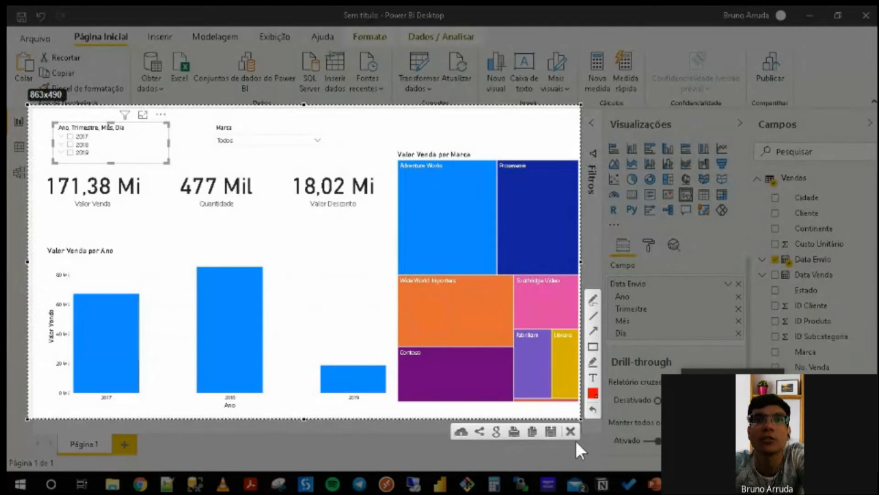
click(594, 329)
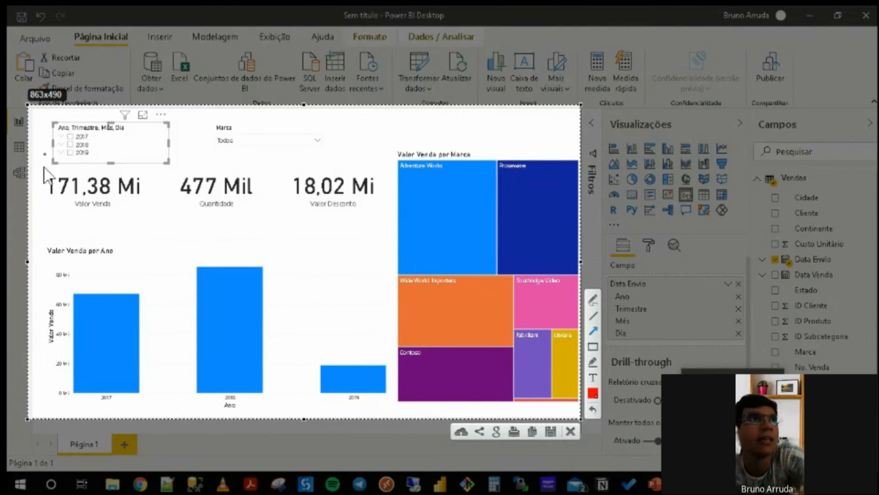
mouse_move(49, 185)
mouse_down()
mouse_move(552, 184)
mouse_move(69, 374)
mouse_move(559, 377)
mouse_up()
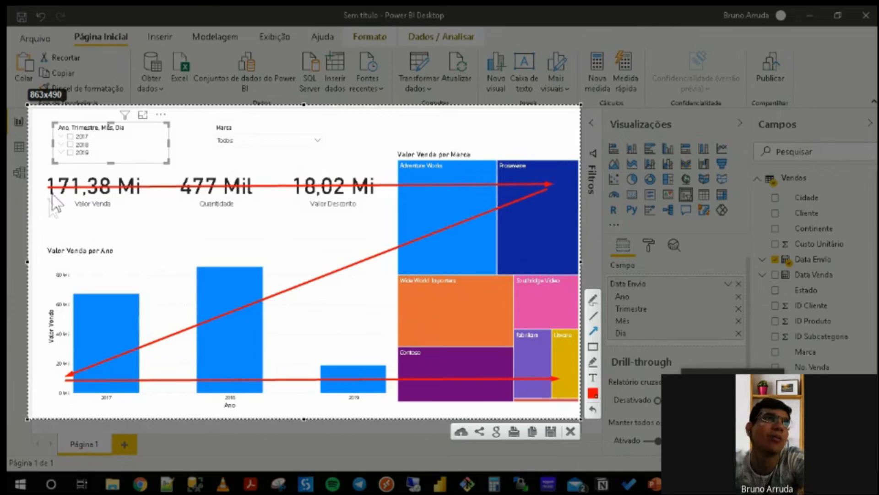
mouse_move(49, 201)
mouse_down()
mouse_move(526, 208)
mouse_move(552, 196)
mouse_move(383, 219)
mouse_move(81, 229)
mouse_move(55, 221)
mouse_move(556, 220)
mouse_move(549, 218)
mouse_up()
drag(547, 221, 172, 295)
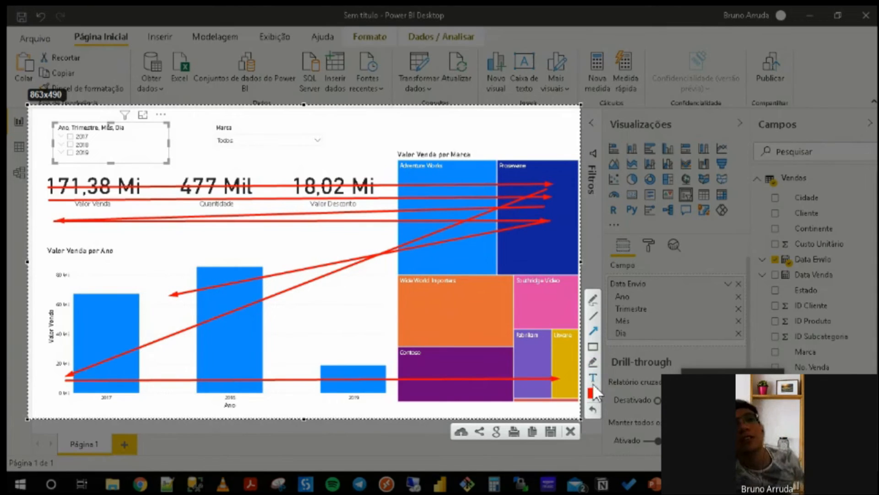
key(Escape)
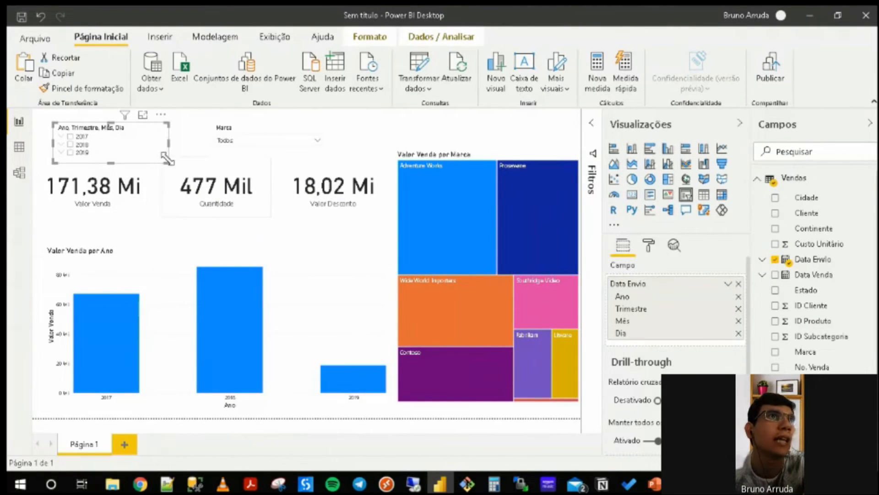
Enlarge the Data Envio slicer and expand its date hierarchy through 2017, Trim 1 and janeiro to examine the levels.
drag(167, 159, 215, 217)
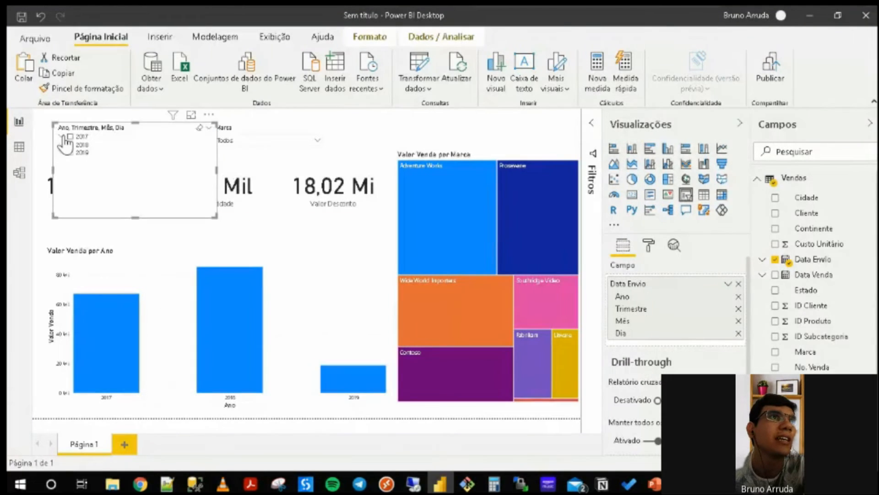
click(62, 137)
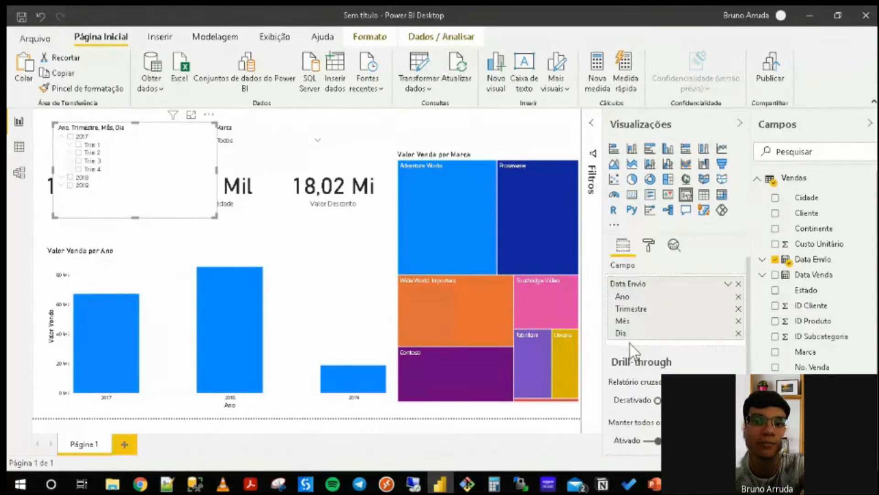
click(70, 145)
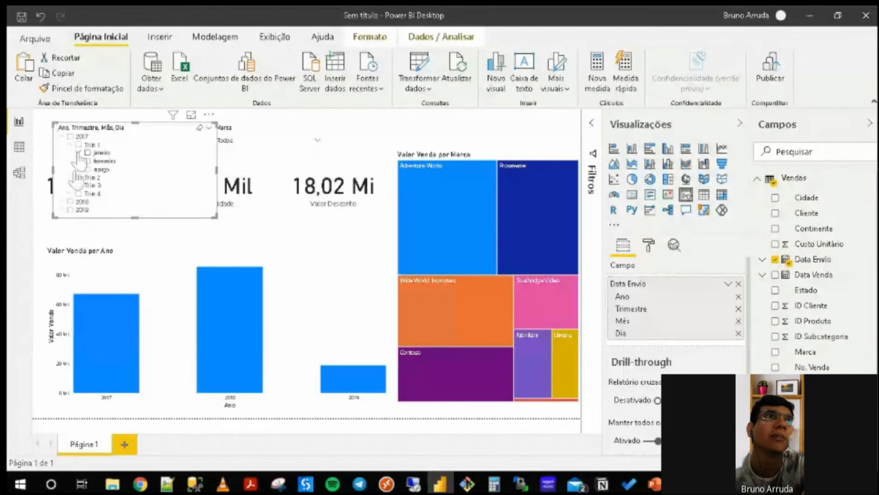
click(78, 153)
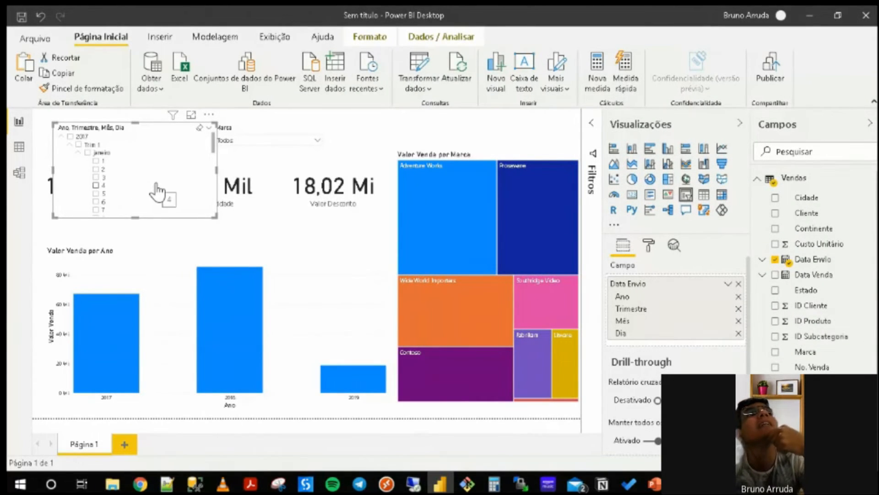
Remove the Trimestre level from the Data Envio slicer and browse the days under the 2017 months.
click(738, 309)
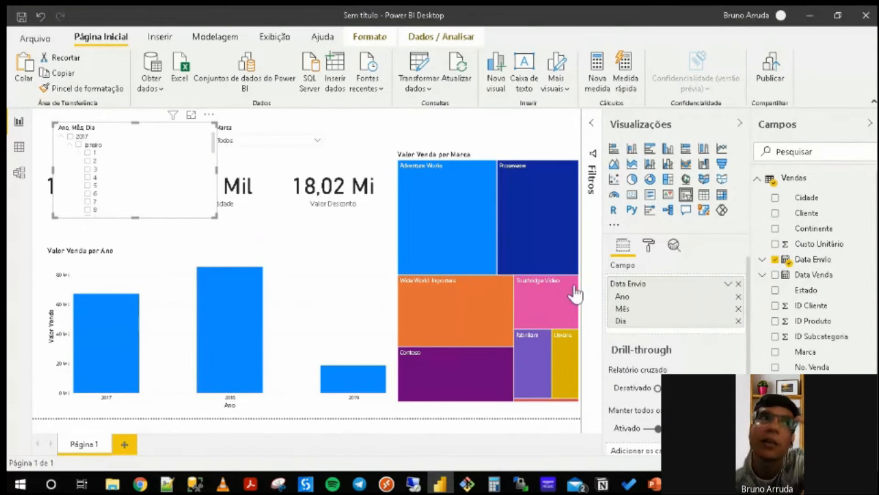
click(70, 145)
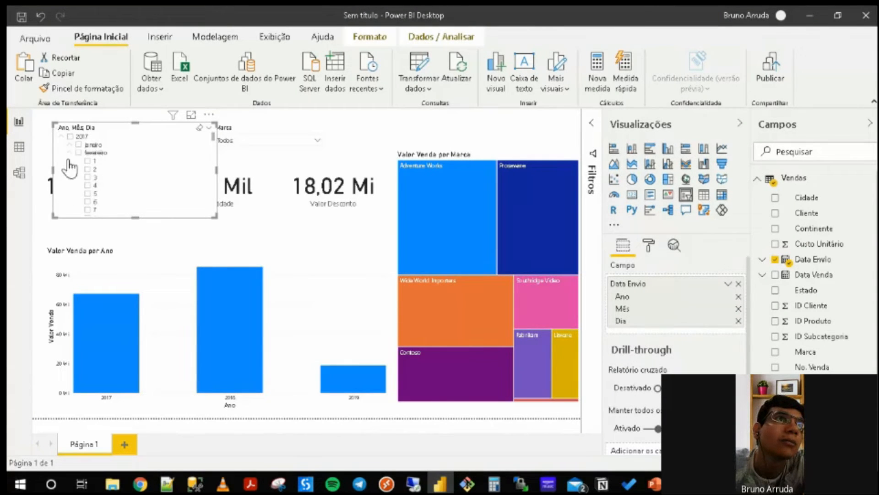
click(69, 153)
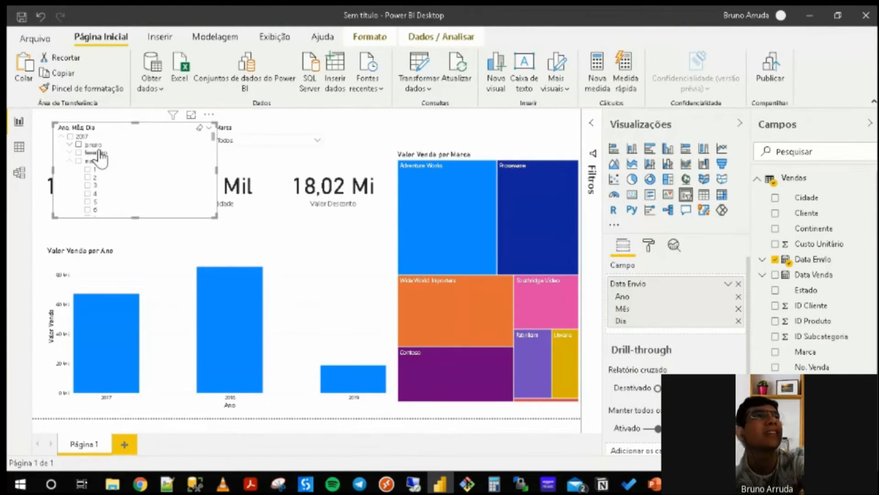
click(69, 161)
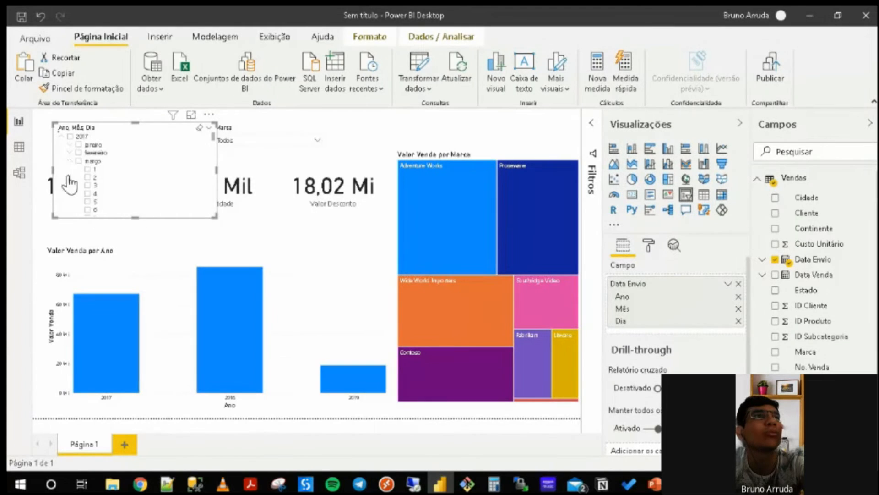
click(70, 169)
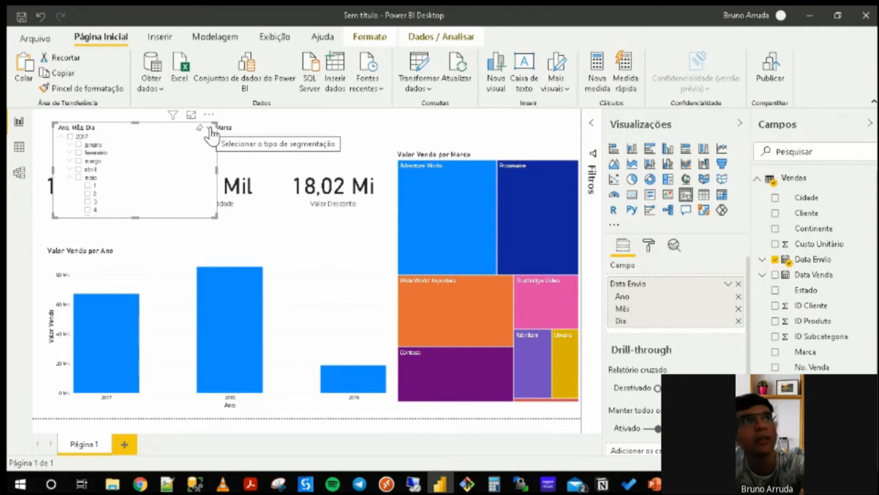
Change the Data Envio slicer type from list to Suspenso and collapse its dropdown.
click(209, 129)
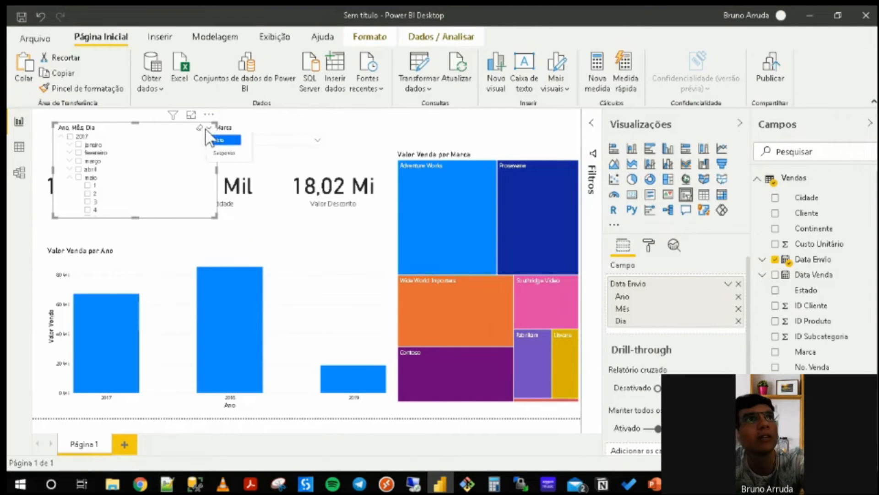
click(224, 153)
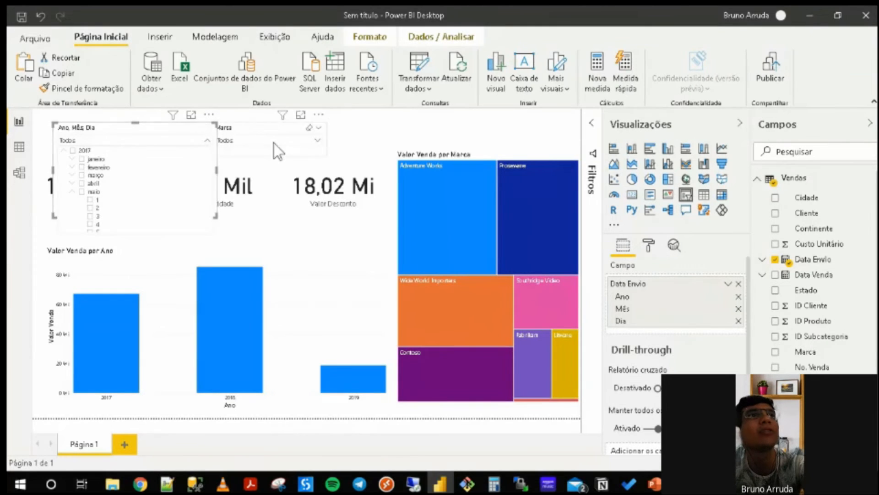
click(204, 141)
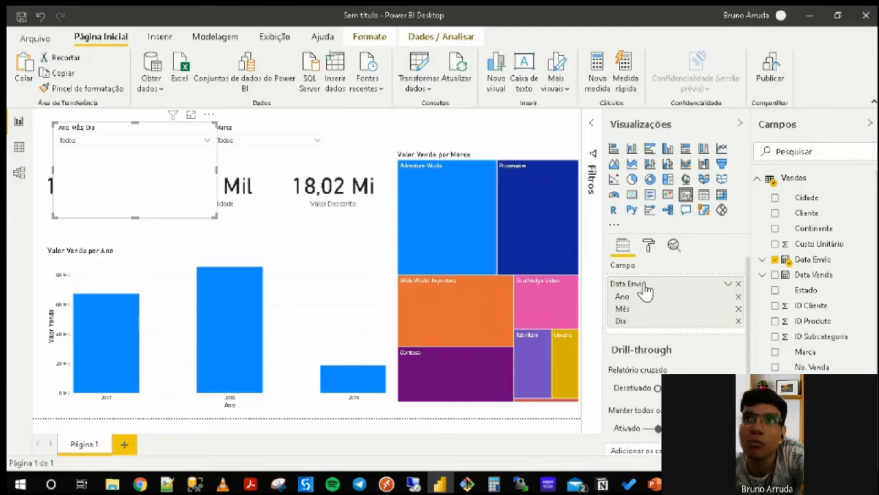
Check the levels of the Data Envio date hierarchy and switch the slicer field to the plain Data Envio date.
click(762, 260)
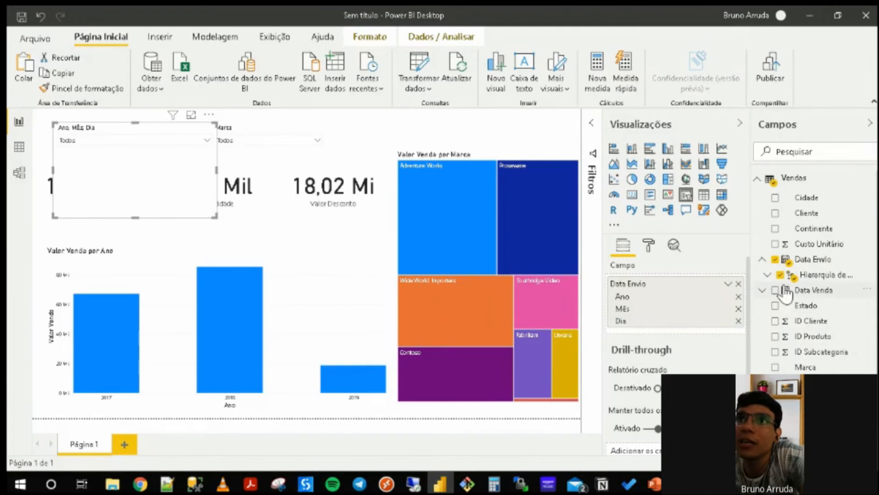
click(767, 275)
drag(750, 229, 721, 221)
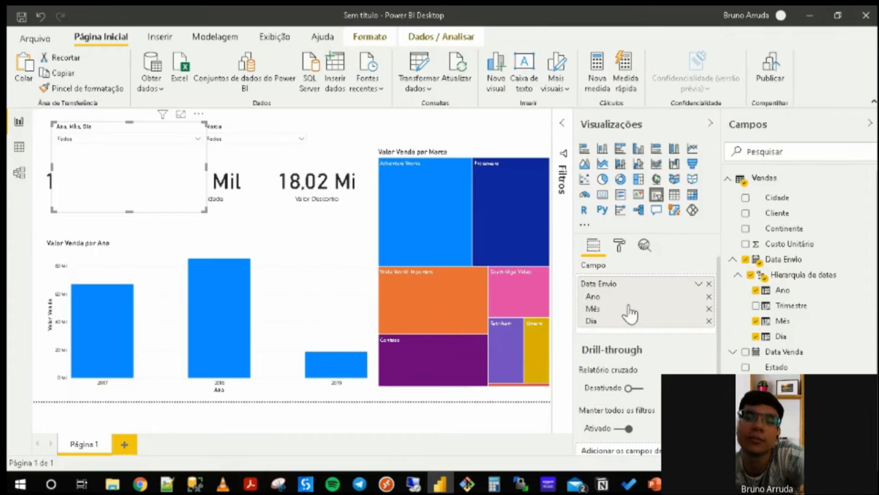
click(698, 284)
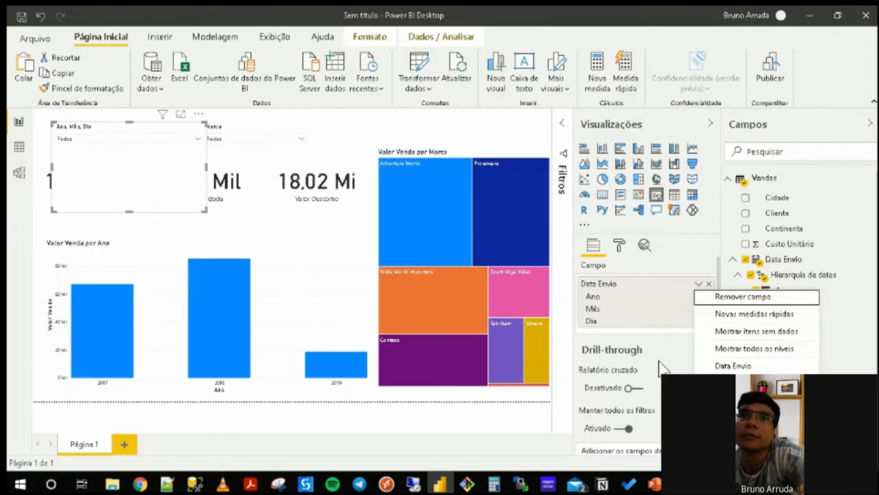
click(715, 367)
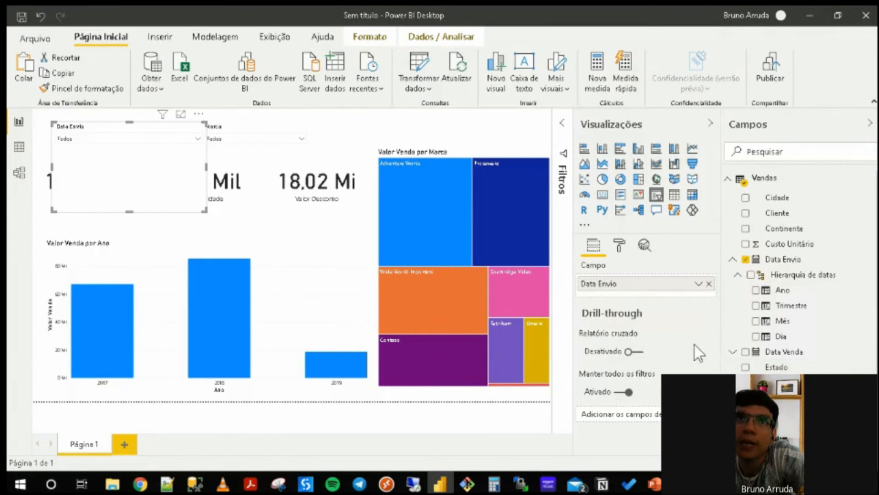
Make room for the canvas and check the individual dates in the Data Envio slicer's dropdown.
click(869, 123)
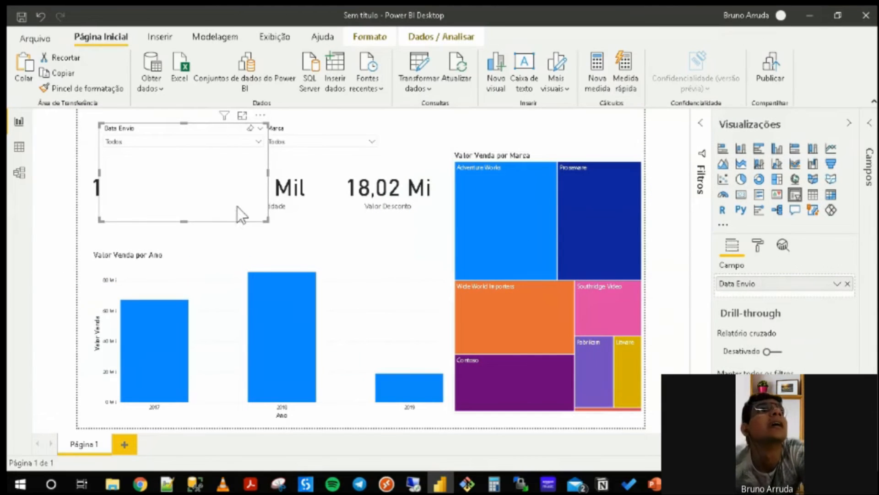
click(257, 143)
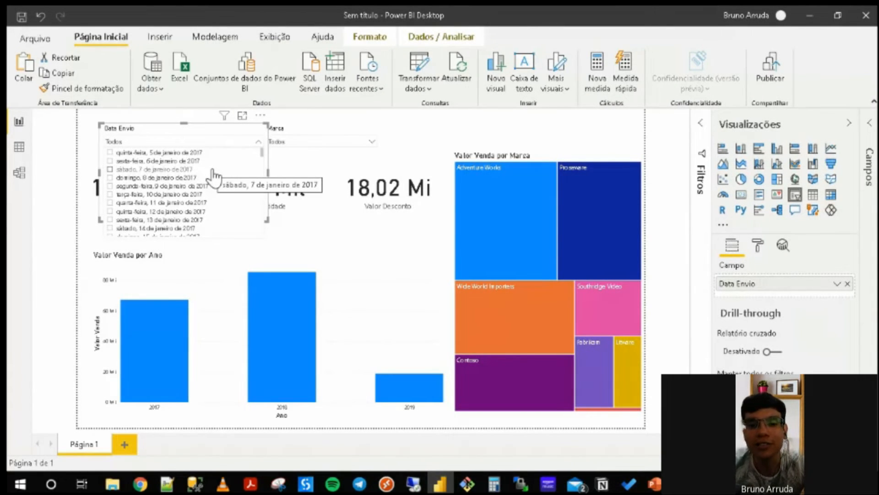
click(258, 141)
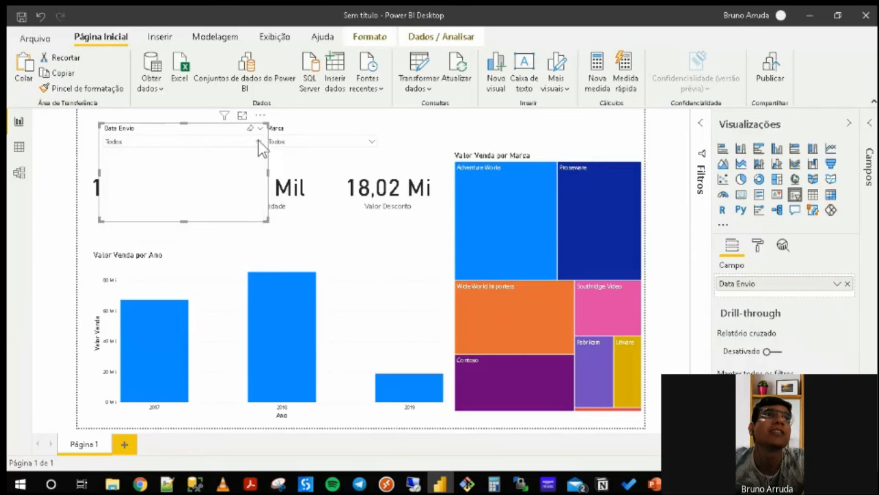
Change the Data Envio slicer type to Entre and shrink it to fit above the Valor Venda card.
click(259, 129)
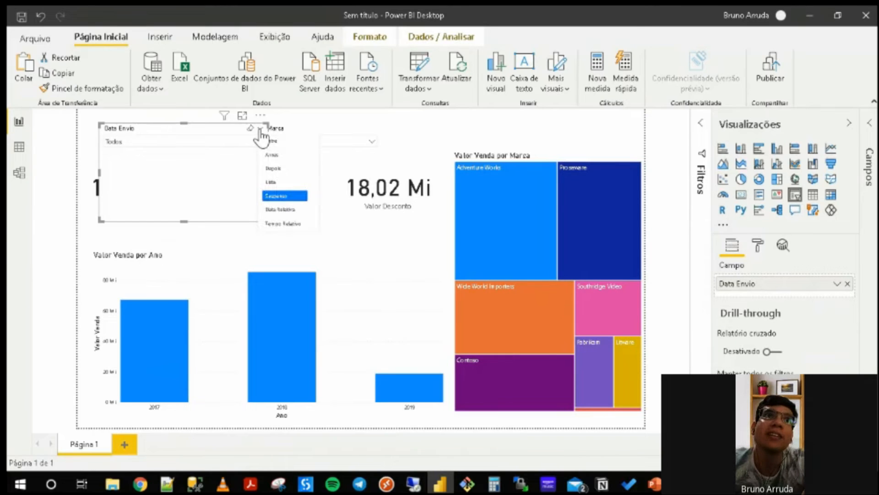
click(296, 143)
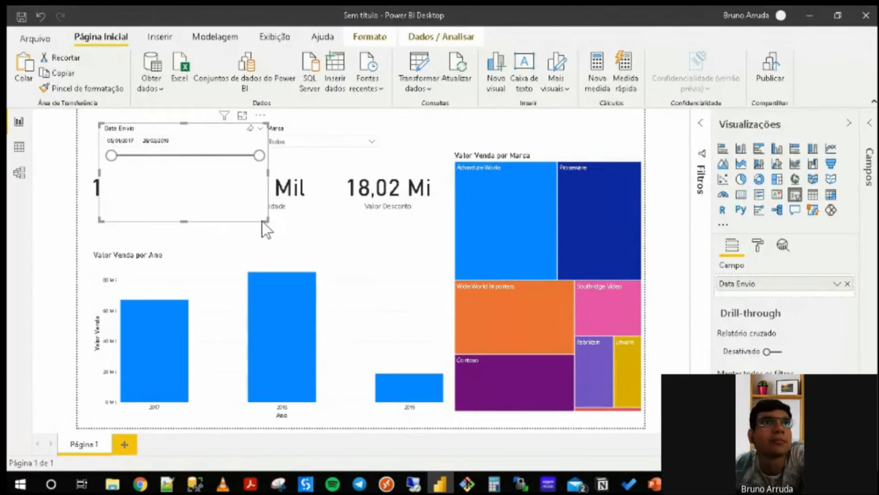
drag(267, 220, 252, 164)
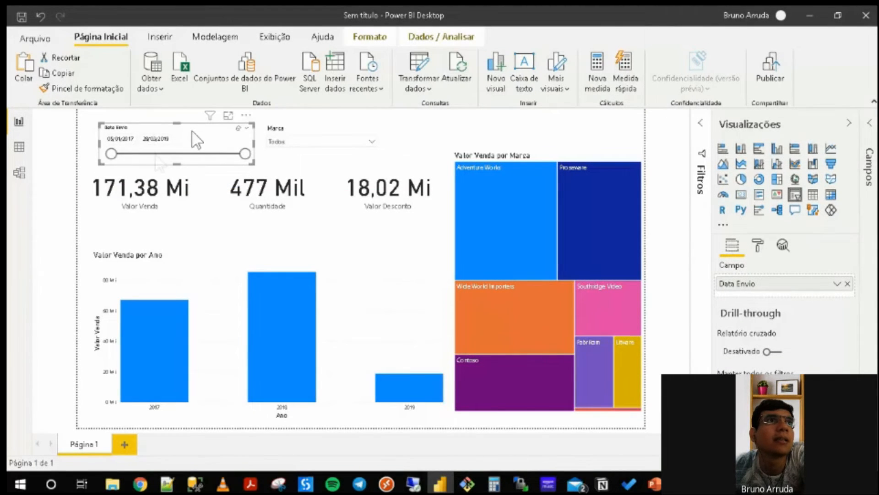
Set the Data Envio slicer's start date to 01/04/2017 using its calendar.
click(128, 138)
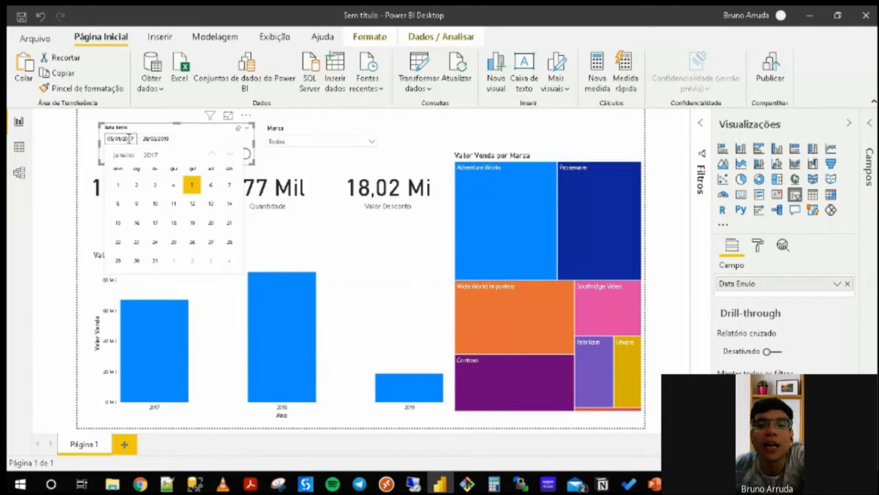
click(124, 155)
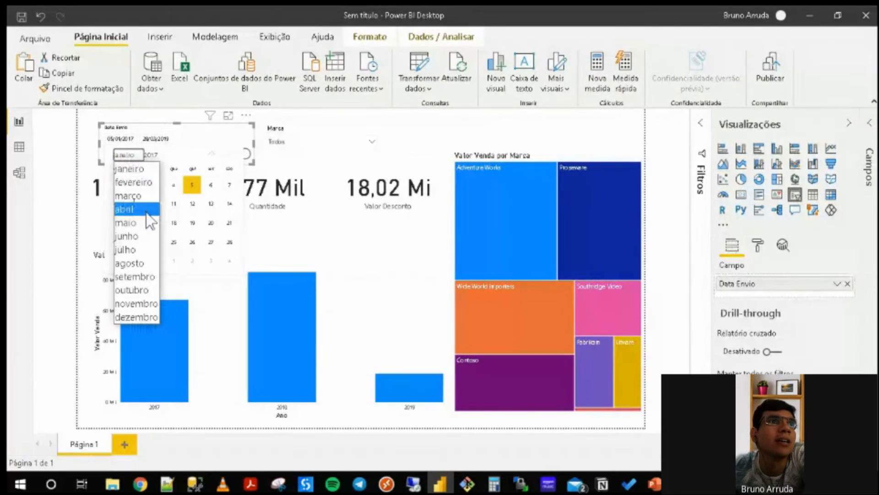
click(137, 209)
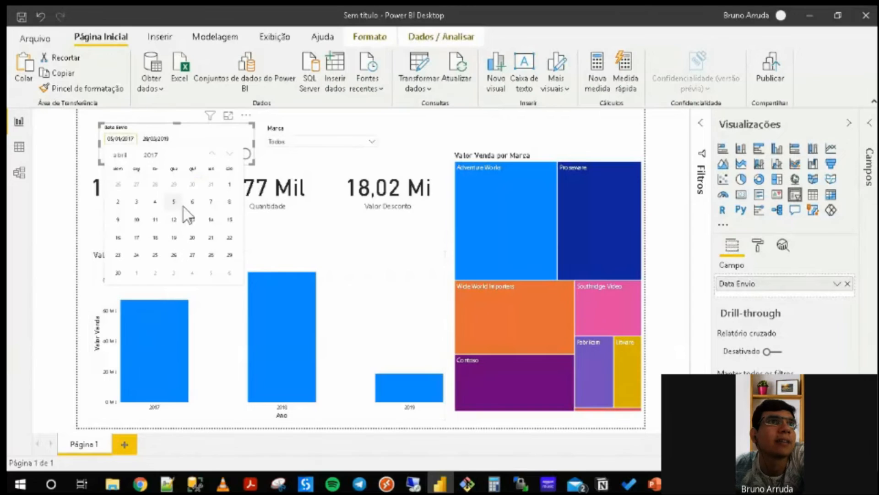
click(230, 183)
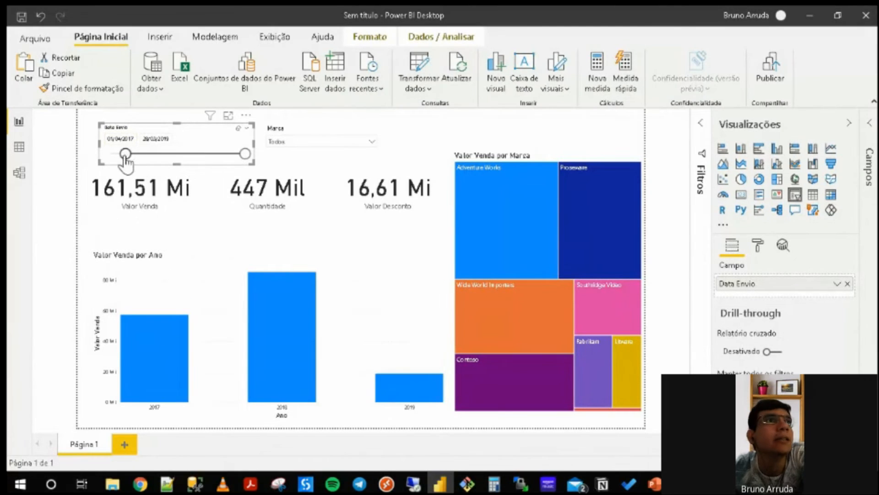
Narrow the Data Envio slicer's range to about 23/07/2018 through 05/12/2018.
drag(126, 156, 190, 155)
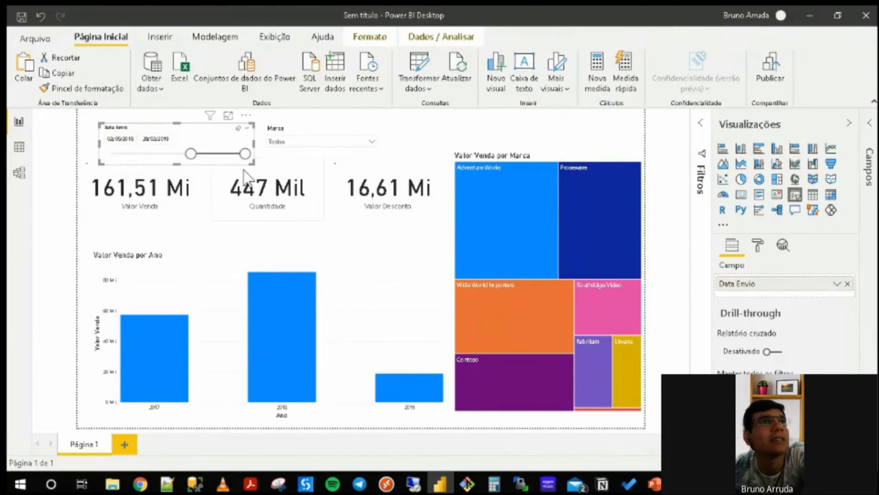
drag(245, 154, 204, 153)
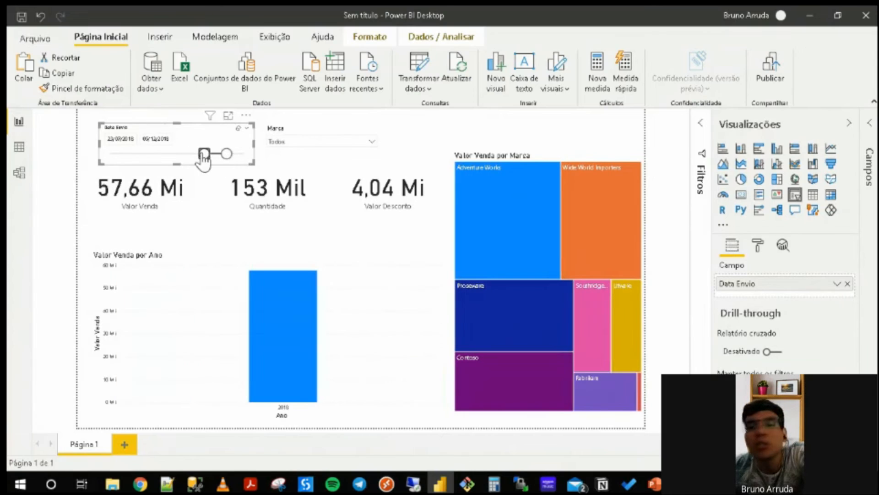
Switch the Data Envio slicer to Data Relativa, slightly enlarged, with the period Último 1 Meses.
click(247, 129)
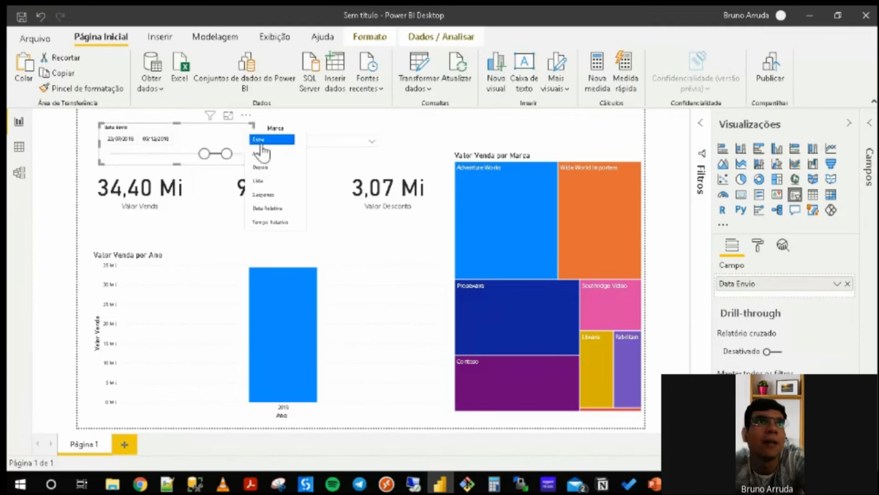
click(289, 209)
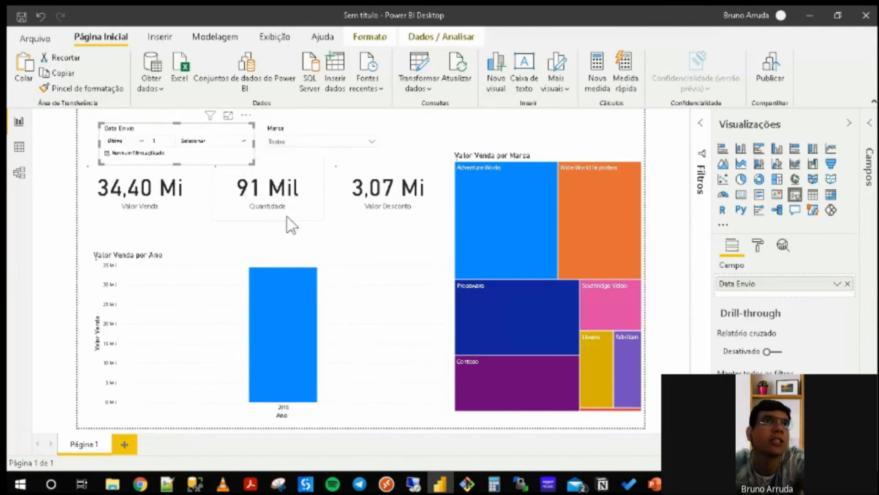
drag(249, 163, 268, 178)
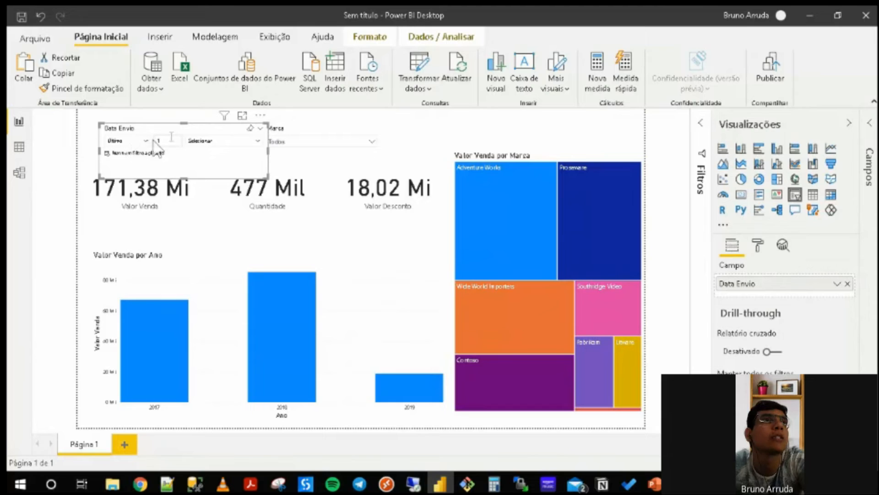
click(258, 143)
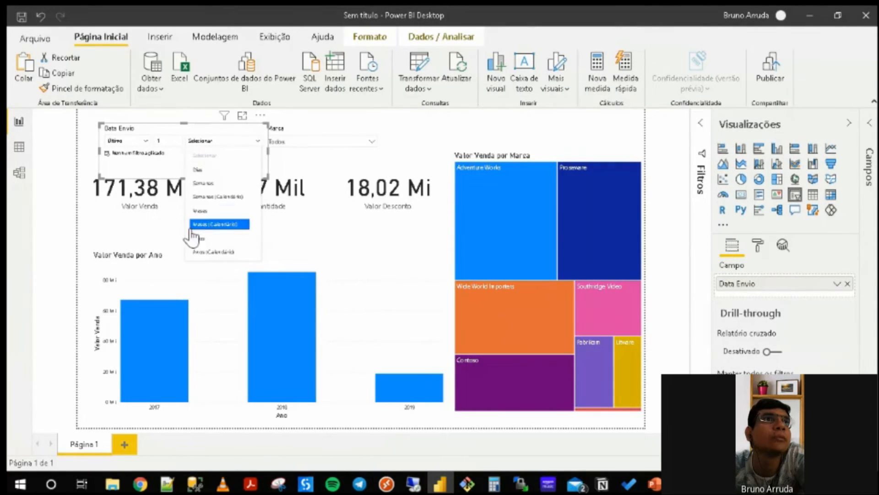
click(208, 212)
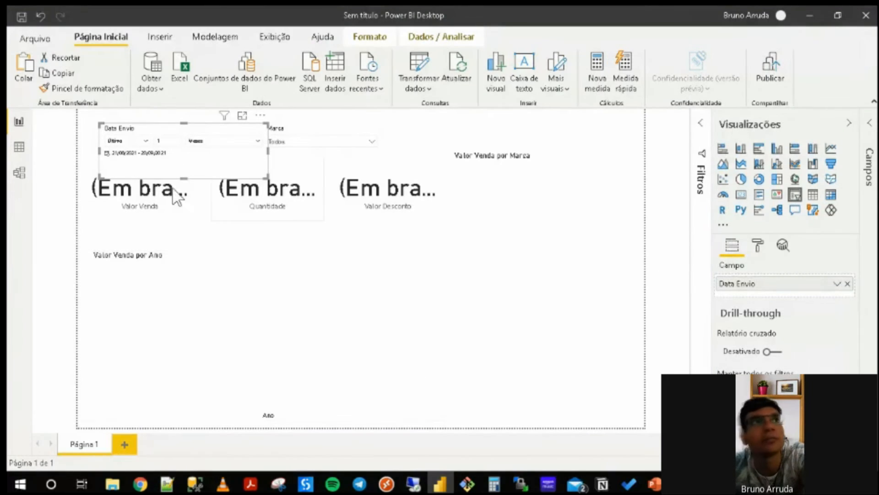
Set the Data Envio slicer's relative period to Este(a) Ano.
click(145, 146)
click(137, 182)
click(211, 146)
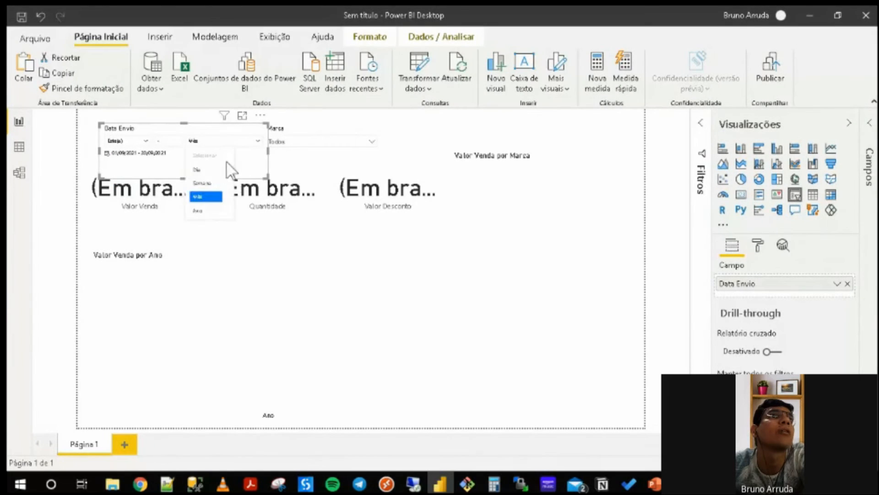
click(212, 213)
Set the Data Envio slicer's relative period to Último 5 Anos and apply it to the report.
click(145, 141)
click(136, 158)
click(167, 141)
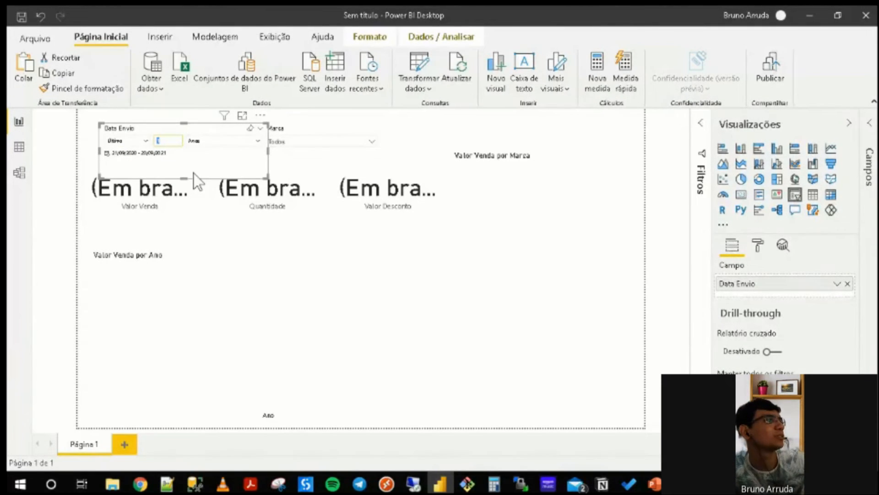
text(5)
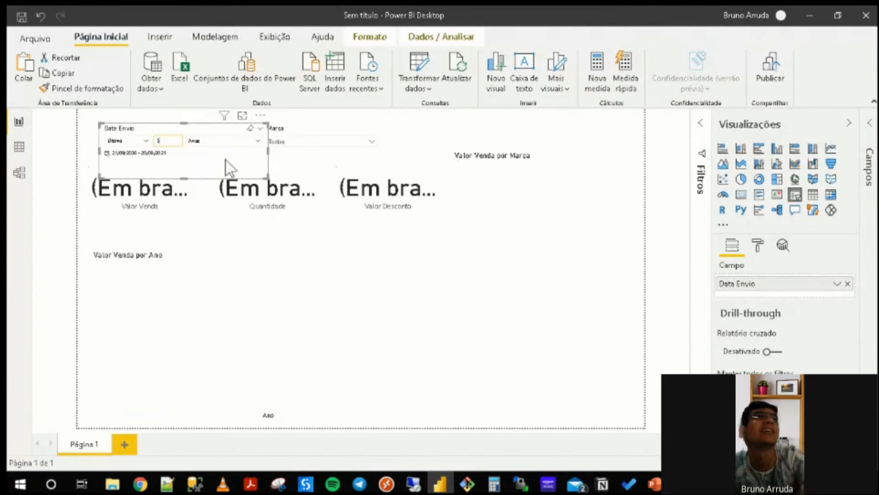
click(225, 160)
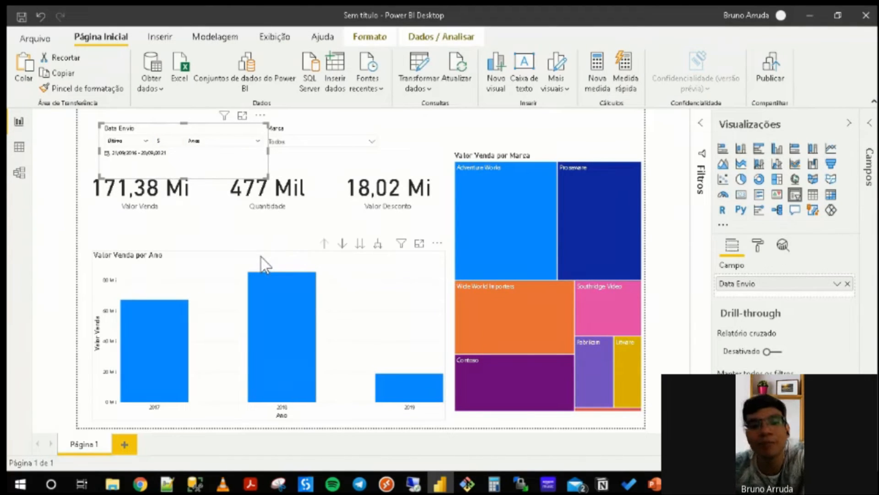
Switch the Data Envio slicer to the Lista type and enlarge it to show the individual dates.
click(260, 131)
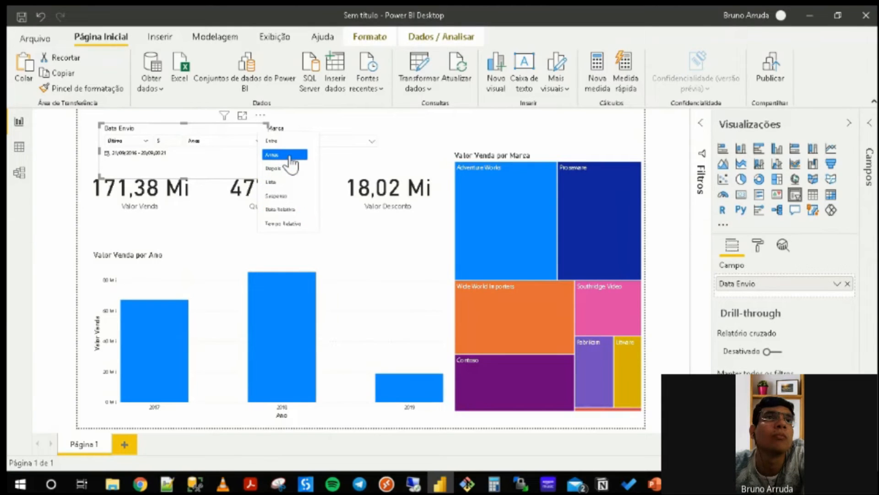
click(288, 183)
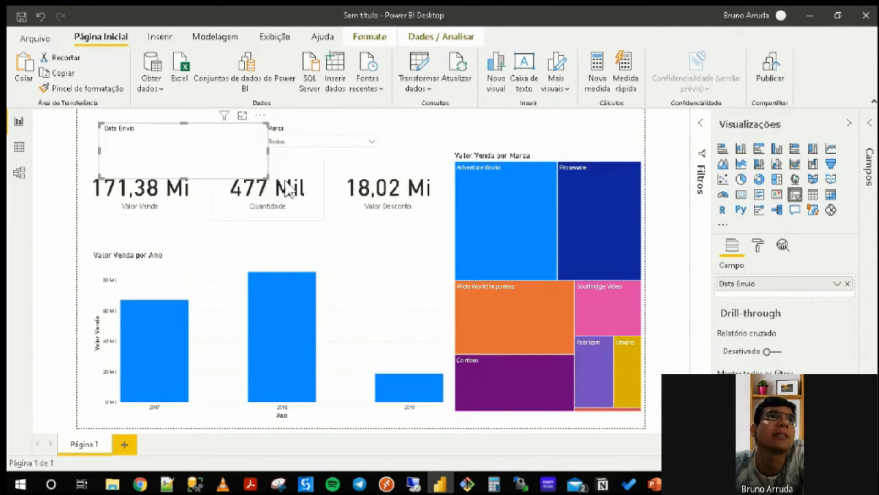
drag(267, 179, 297, 214)
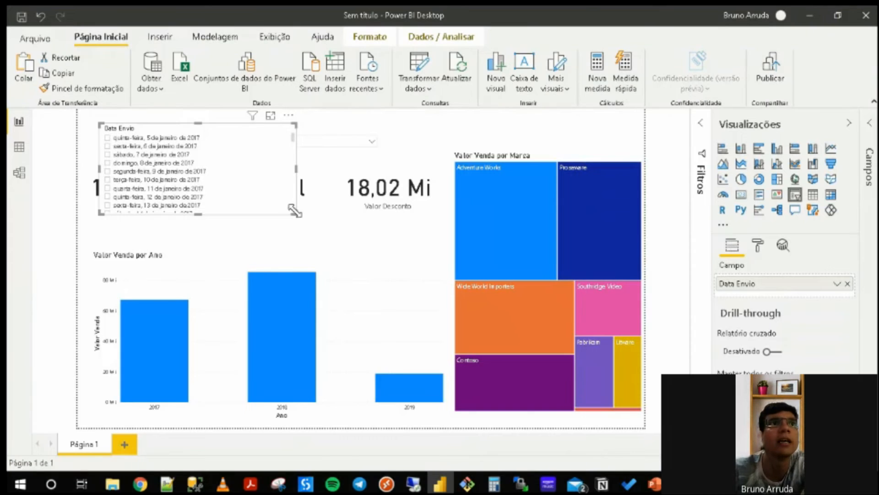
Return the Data Envio slicer to the Entre type and shrink it to fit above the cards, beside the Marca dropdown.
click(288, 128)
click(313, 143)
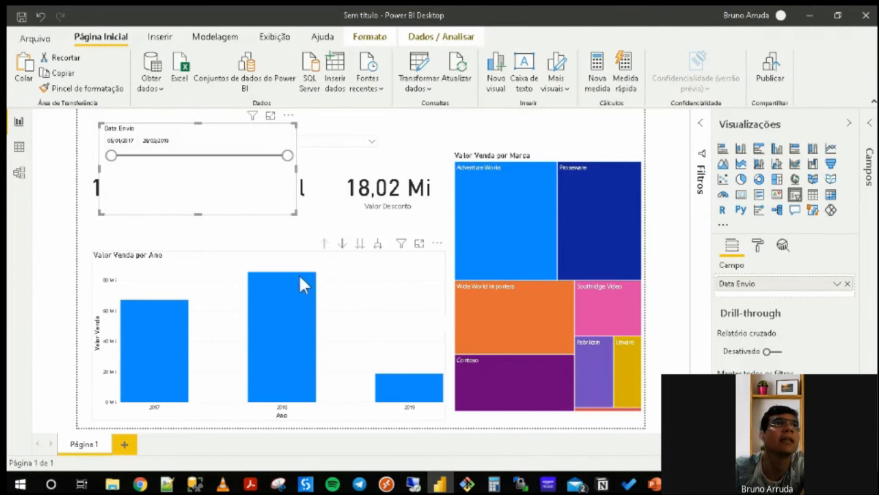
drag(295, 213, 260, 162)
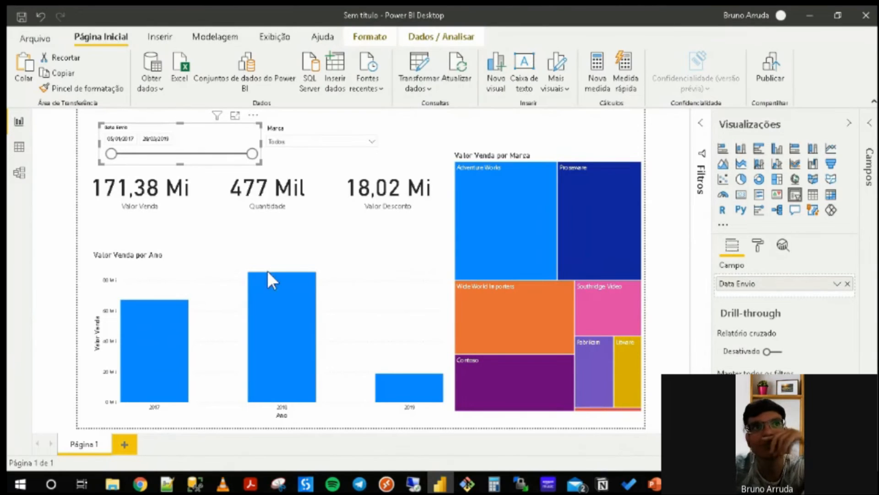
Select the Valor Venda por Marca treemap and look through the fields of the Vendas table.
click(510, 150)
click(551, 131)
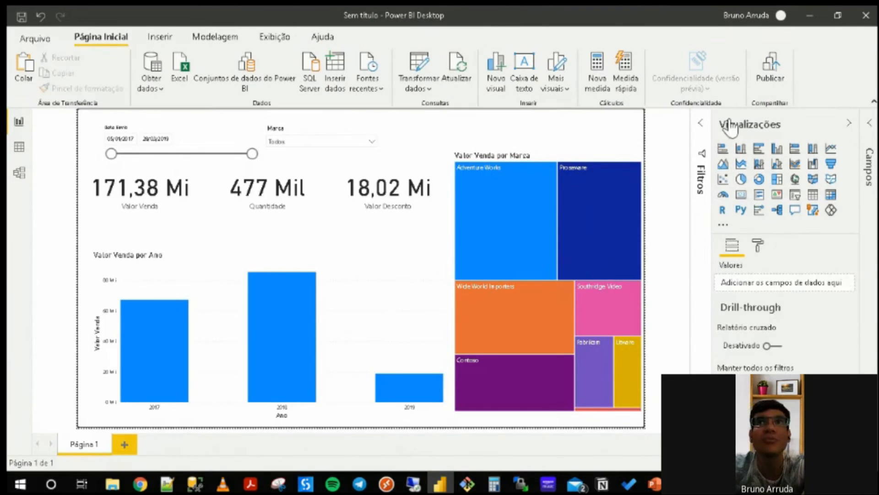
click(515, 163)
click(868, 142)
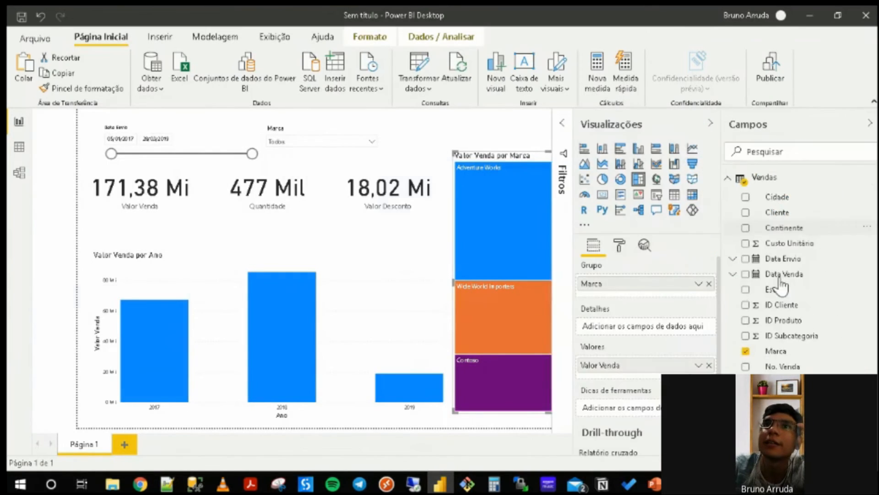
scroll(745, 364, down, 1)
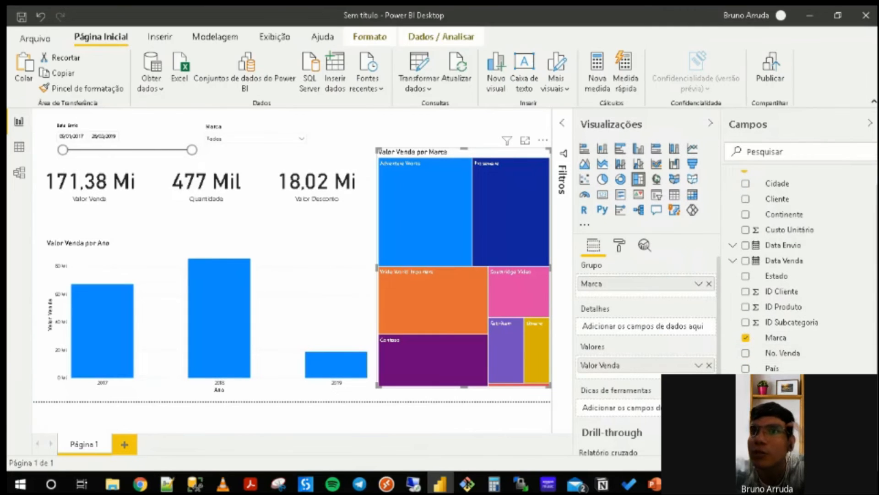
scroll(772, 271, up, 1)
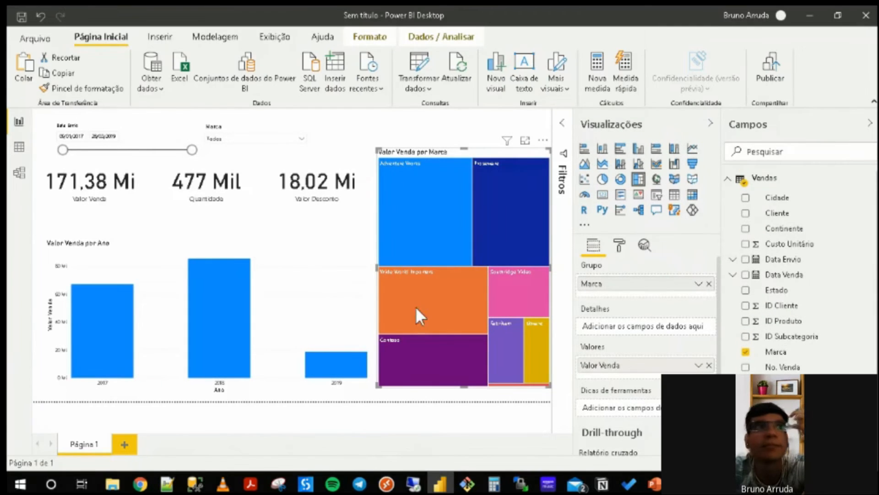
Move the Valor Venda por Ano chart up beneath the cards and extend it down to the treemap's lower edge.
drag(210, 251, 196, 226)
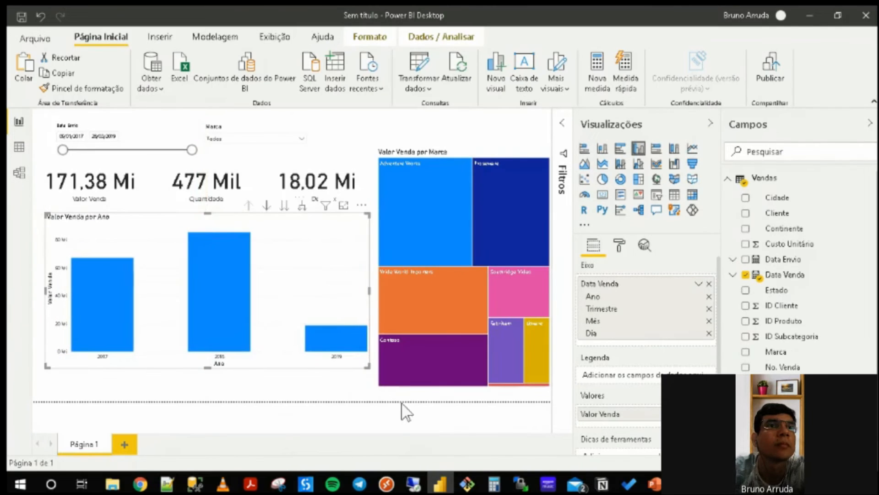
drag(368, 366, 369, 387)
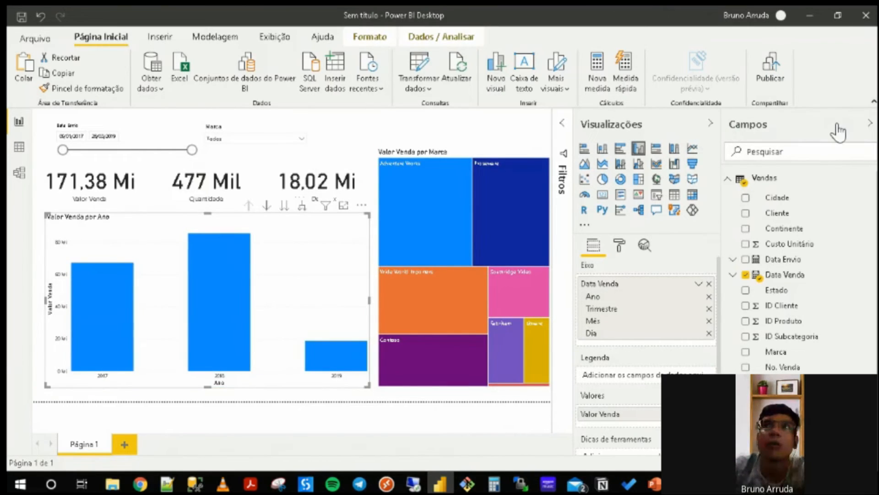
click(869, 123)
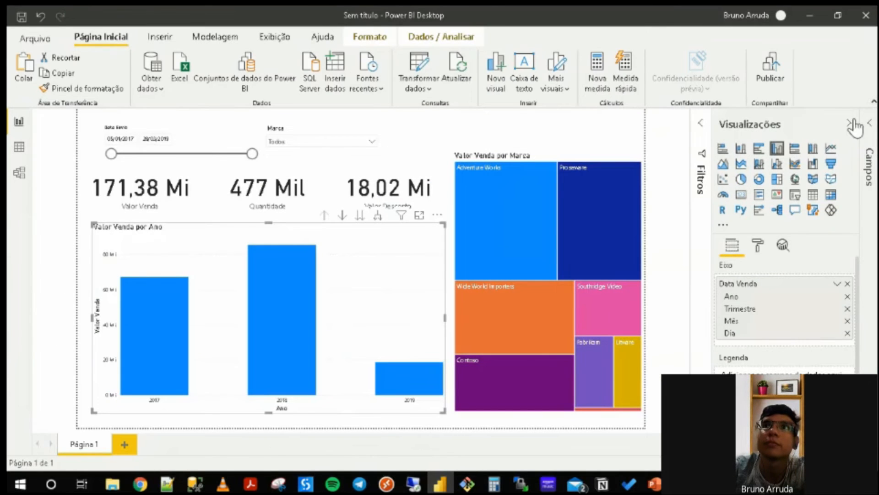
click(851, 123)
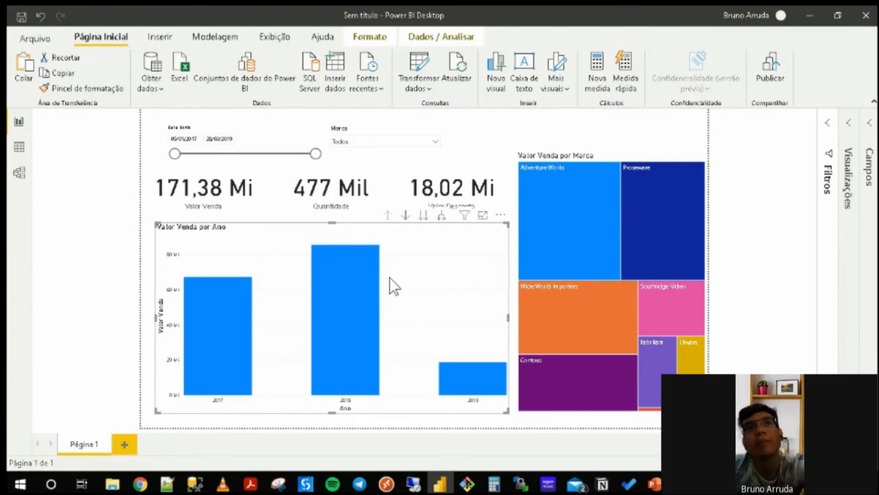
click(850, 138)
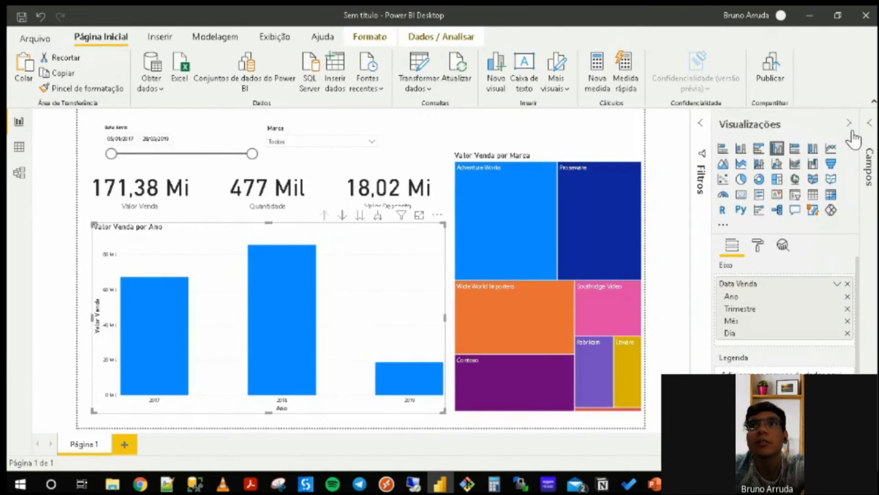
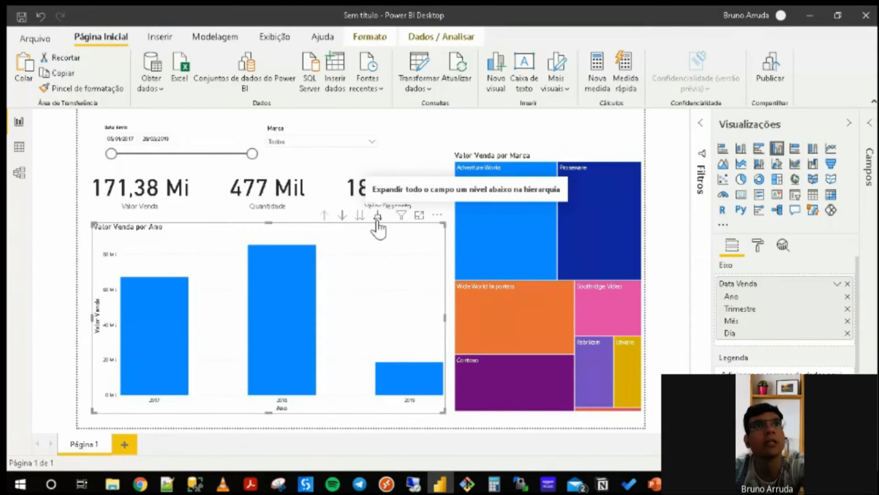
Expand the Valor Venda por Ano chart to the quarter level of the date hierarchy and view it in focus mode.
click(377, 216)
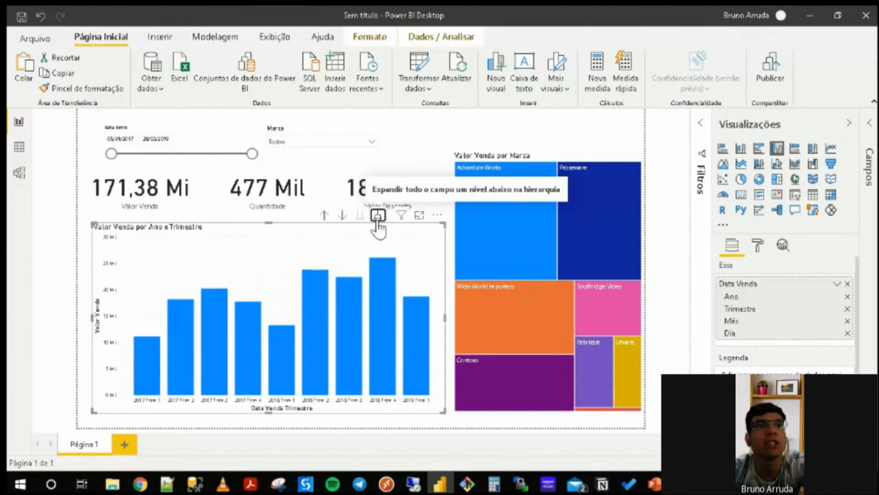
click(419, 215)
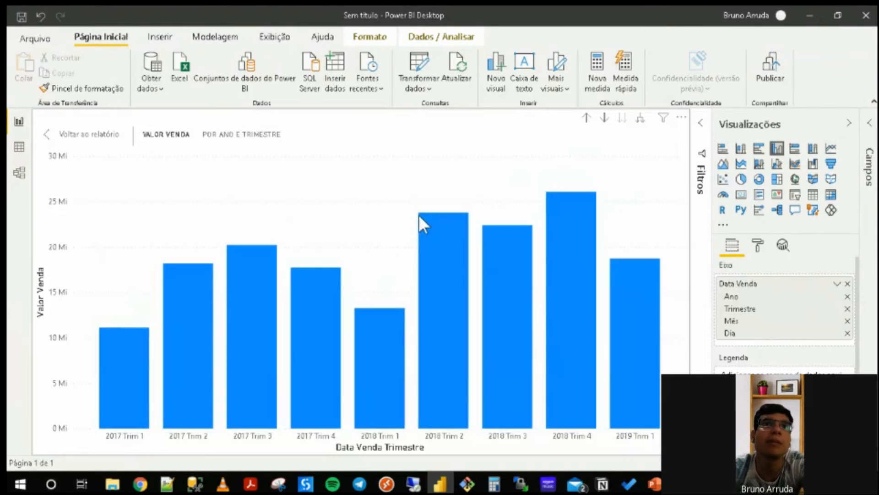
click(98, 138)
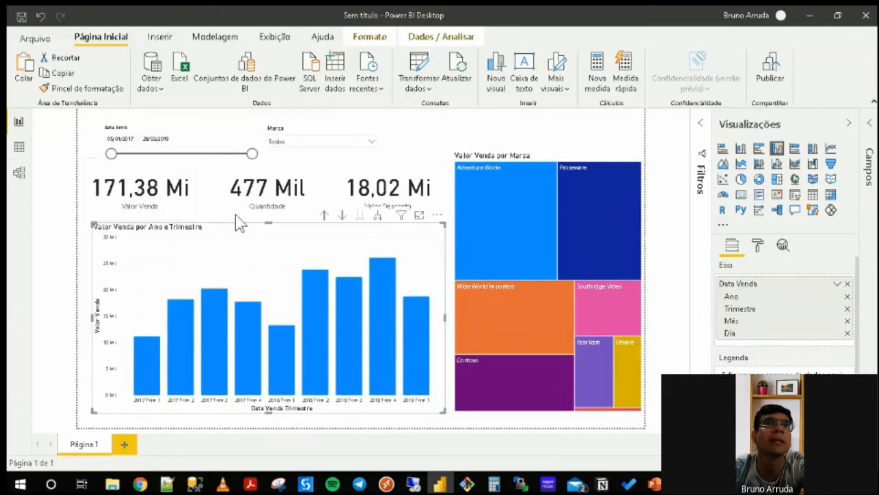
click(419, 216)
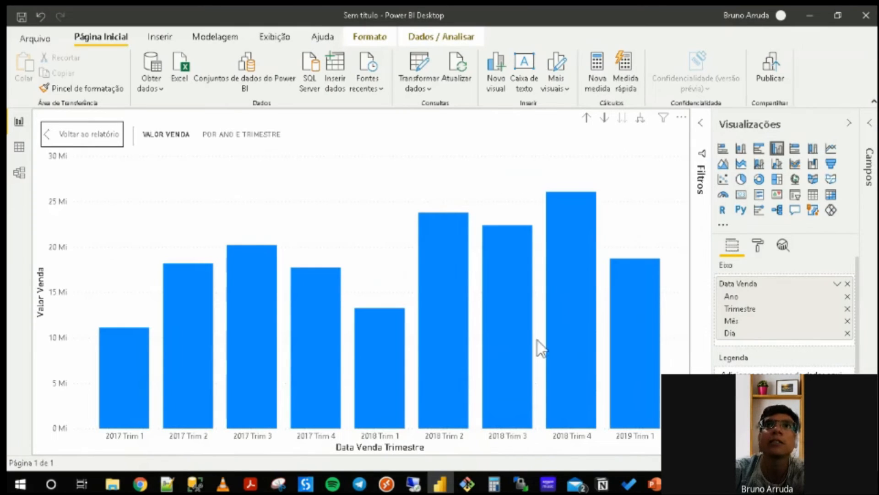
Expand the enlarged chart through the month level to the day level and look along the daily columns.
click(641, 120)
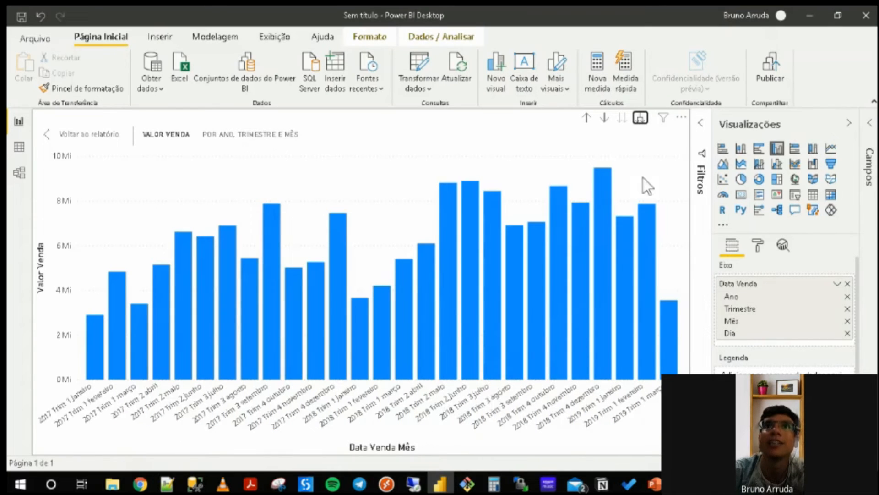
click(641, 120)
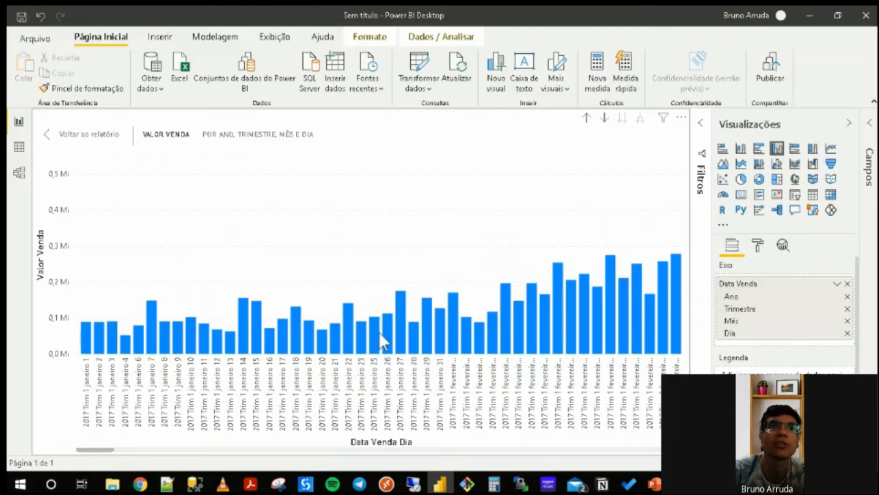
scroll(299, 389, down, 5)
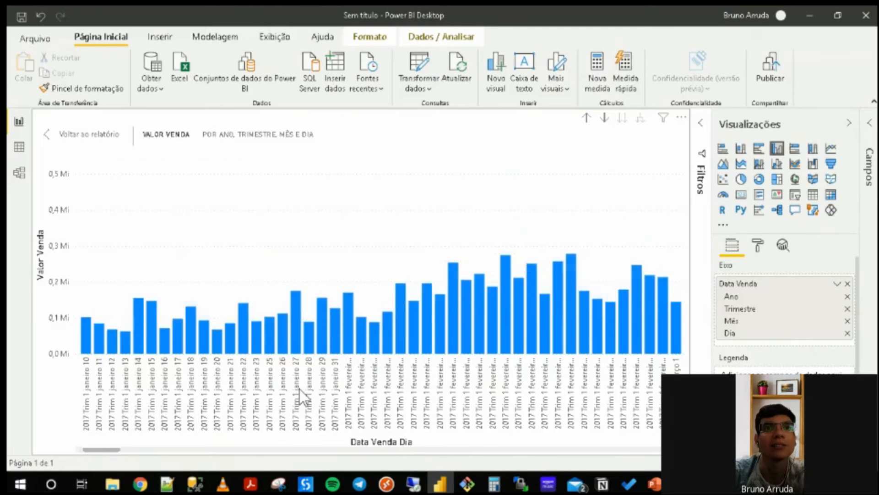
scroll(300, 388, down, 6)
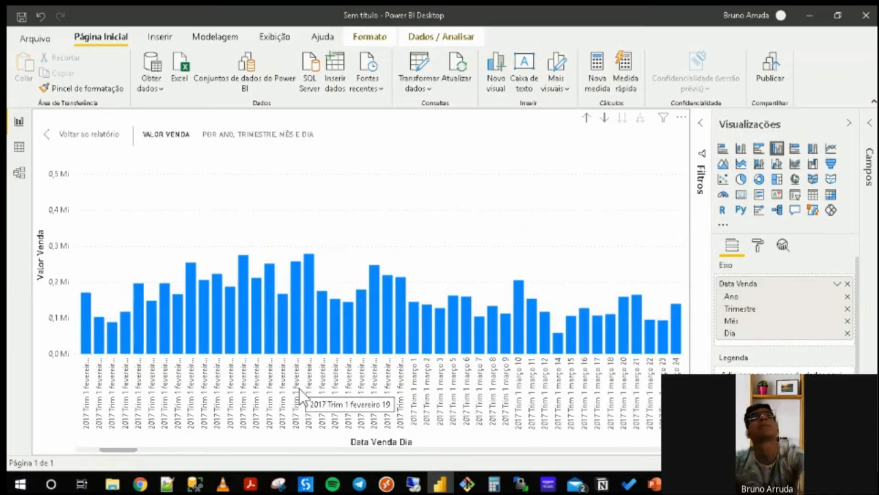
scroll(299, 389, down, 5)
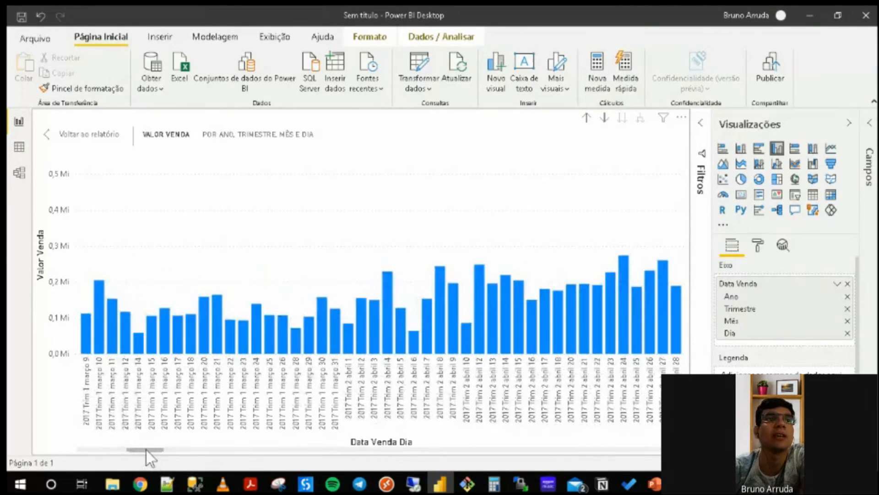
Remove the Trimestre level from the enlarged chart's Data Venda axis, look along the daily columns, and return to the report.
drag(148, 449, 660, 441)
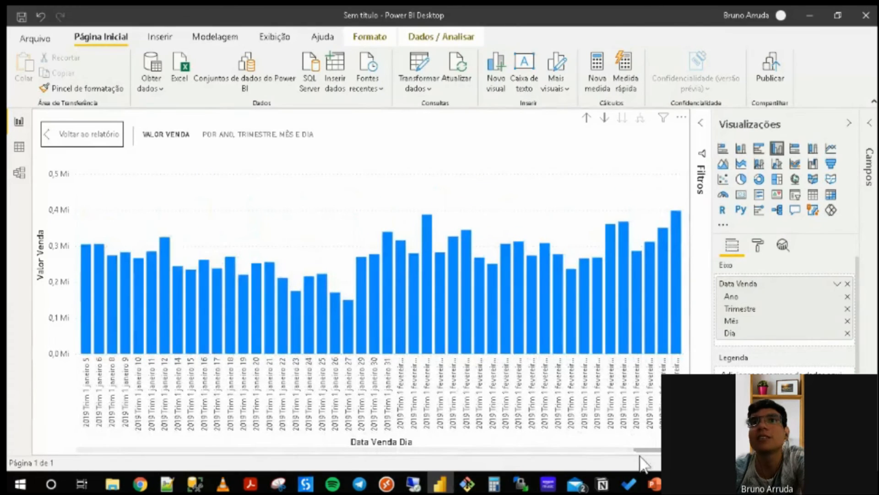
click(848, 309)
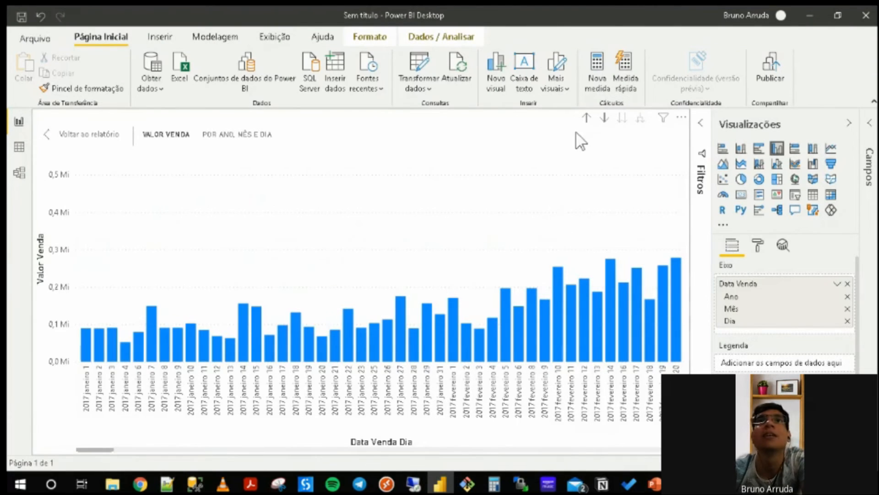
drag(109, 450, 228, 451)
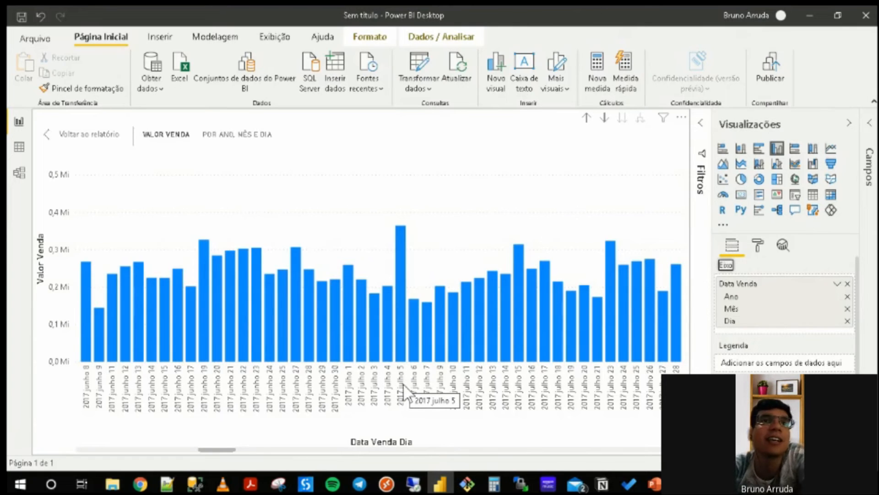
mouse_move(402, 253)
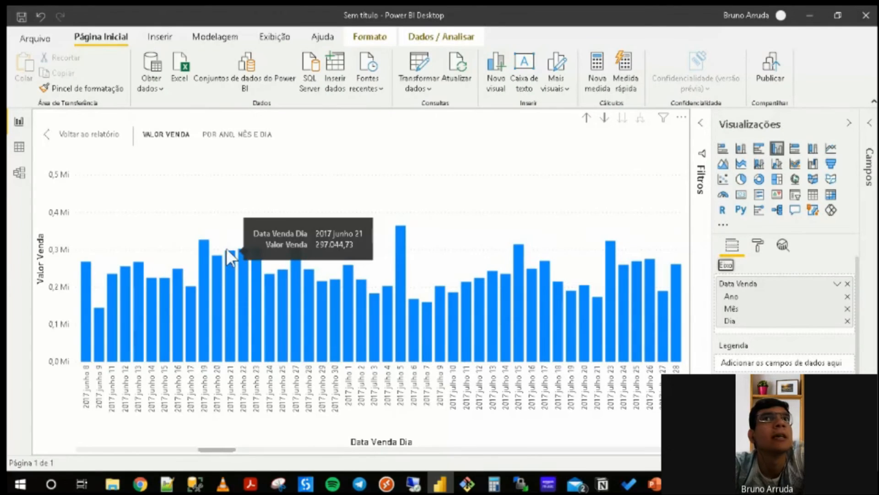
click(100, 136)
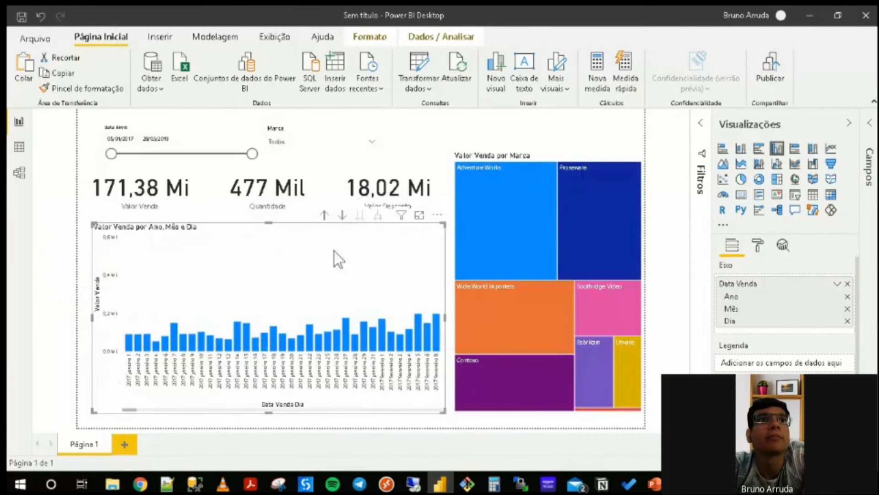
View the Valor Venda column chart in focus mode, drill it up to the month level, and compare the January columns.
click(419, 215)
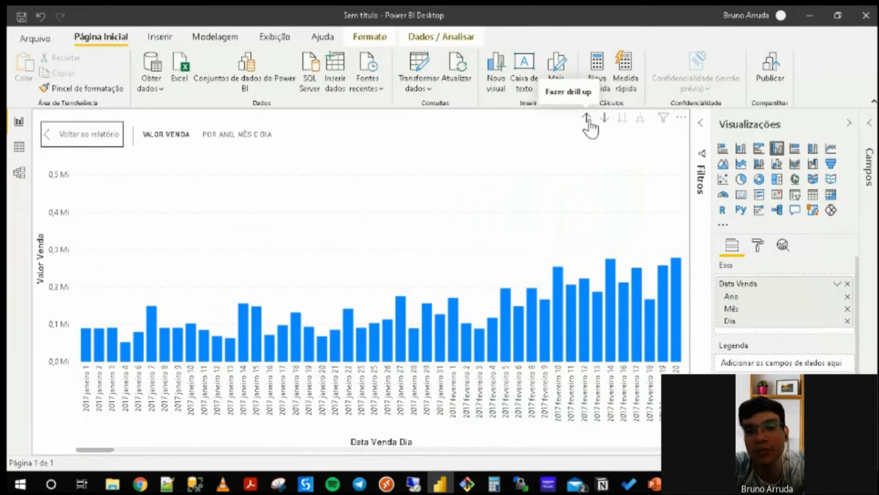
click(587, 119)
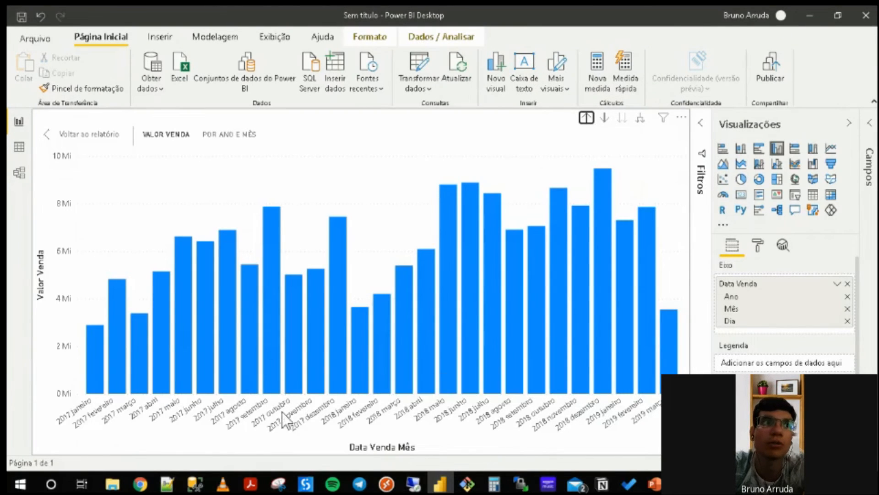
mouse_move(94, 369)
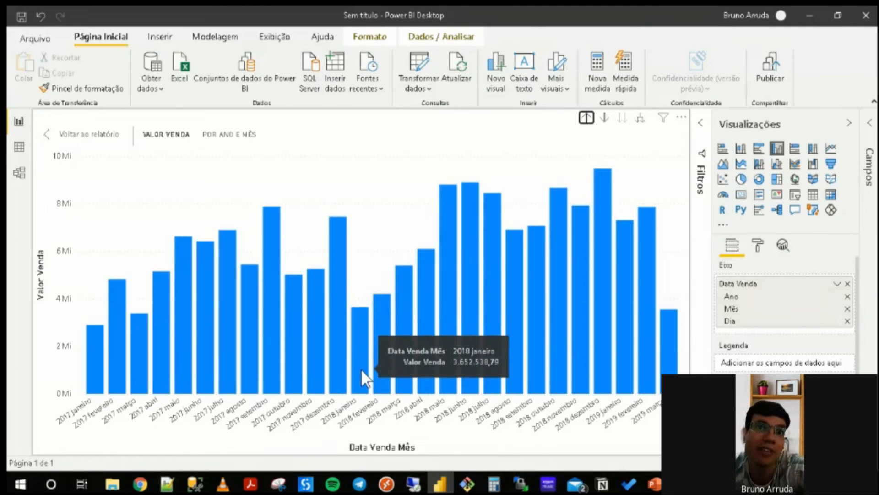
mouse_move(101, 361)
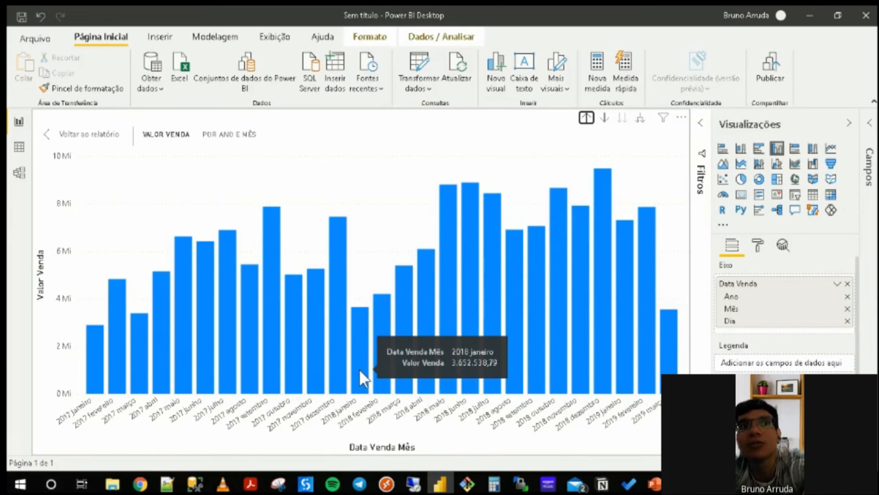
Turn on drill-down mode for the enlarged chart and drill into the days of January 2018.
click(604, 118)
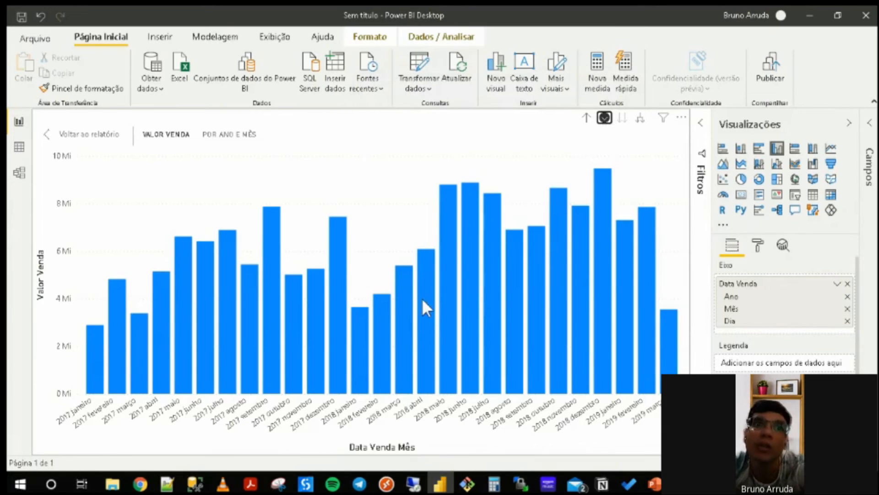
mouse_move(360, 358)
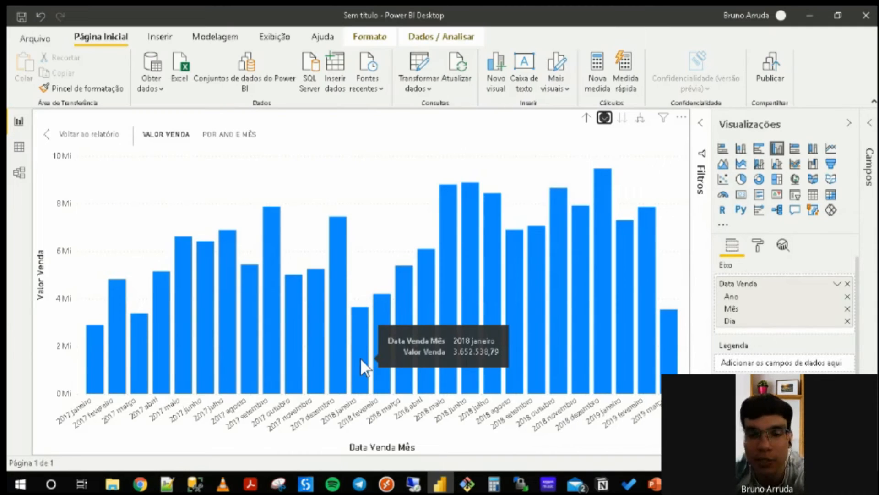
click(360, 358)
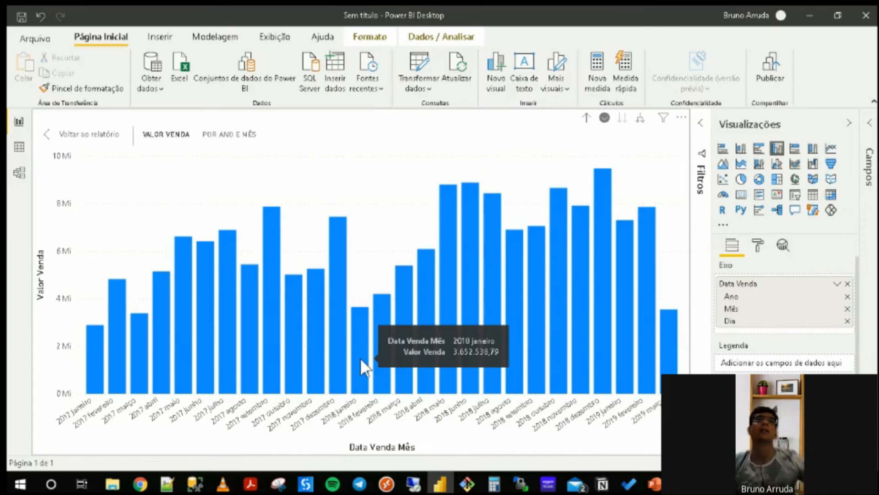
click(360, 357)
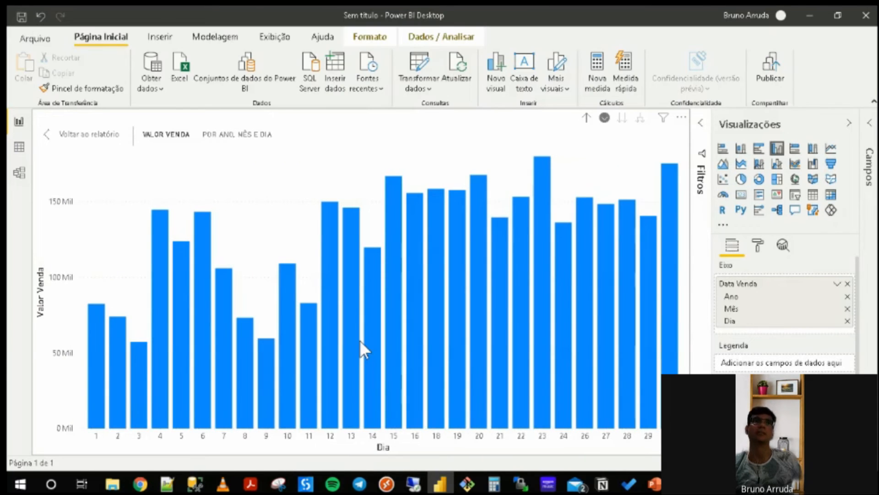
mouse_move(351, 334)
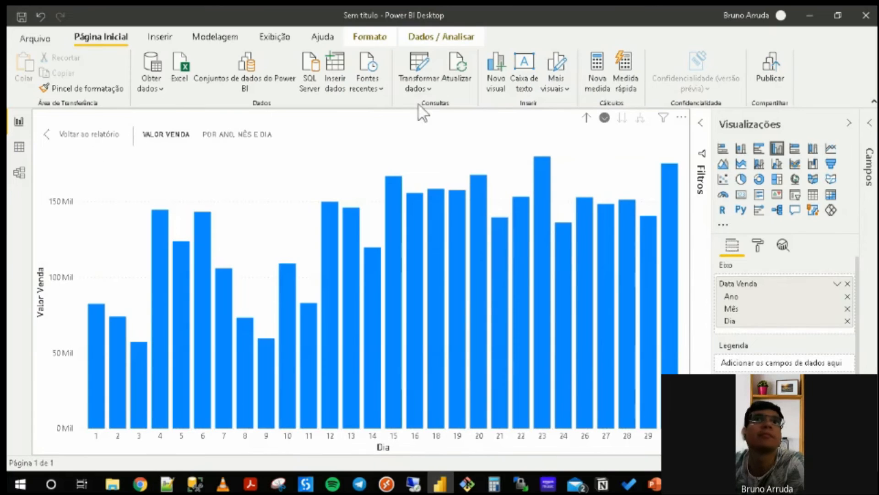
Drill the enlarged chart back up to the year level and turn off drill-down mode.
click(586, 117)
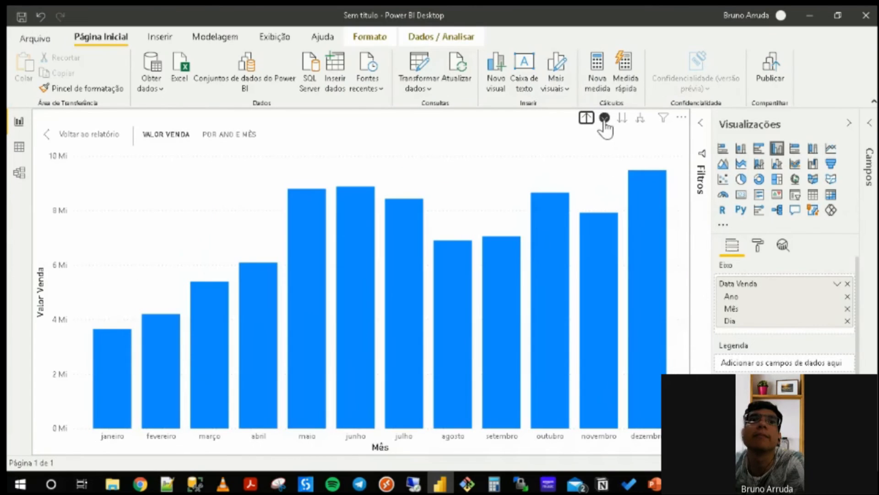
click(604, 118)
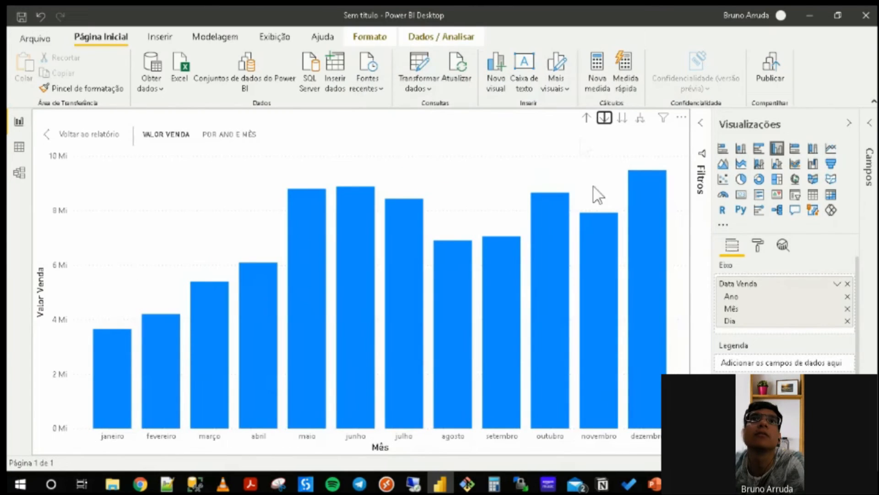
click(587, 119)
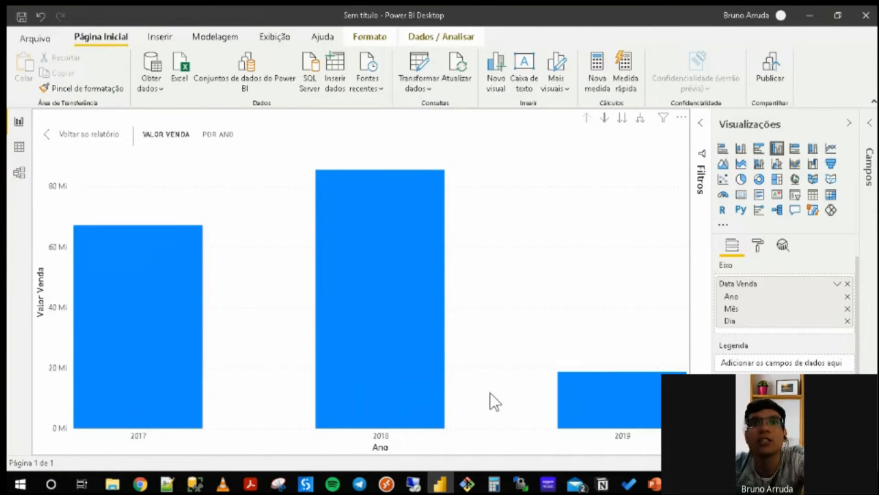
View Valor Venda by month with all years combined, drill back up to the years, and leave focus mode.
click(623, 117)
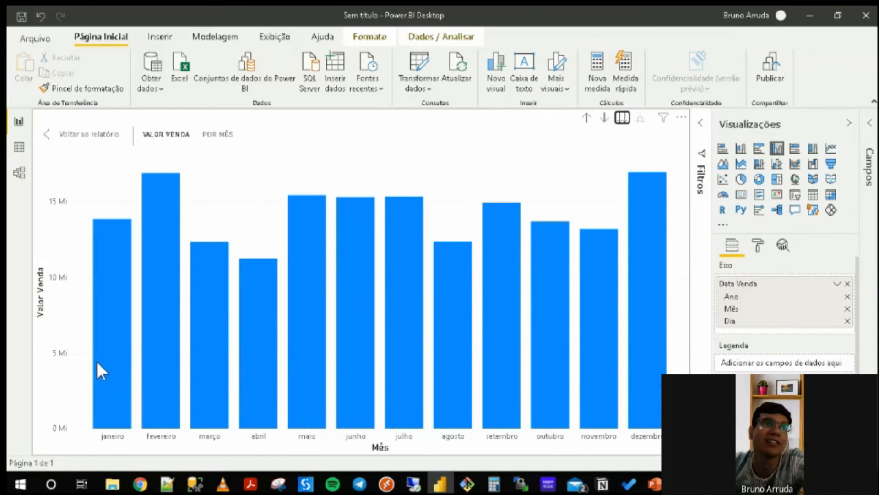
mouse_move(97, 363)
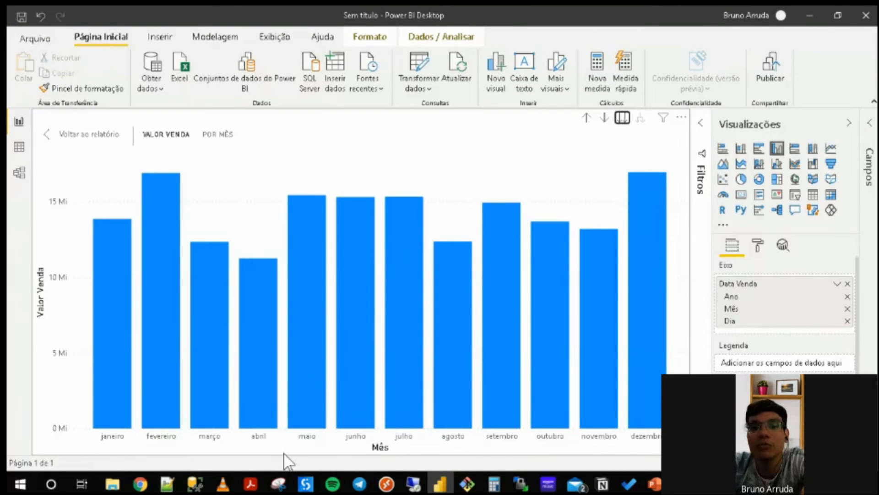
mouse_move(161, 213)
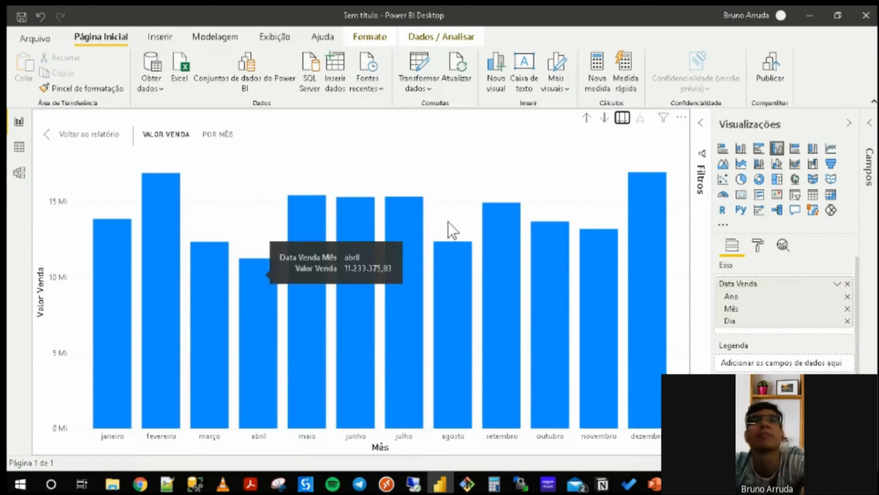
click(585, 119)
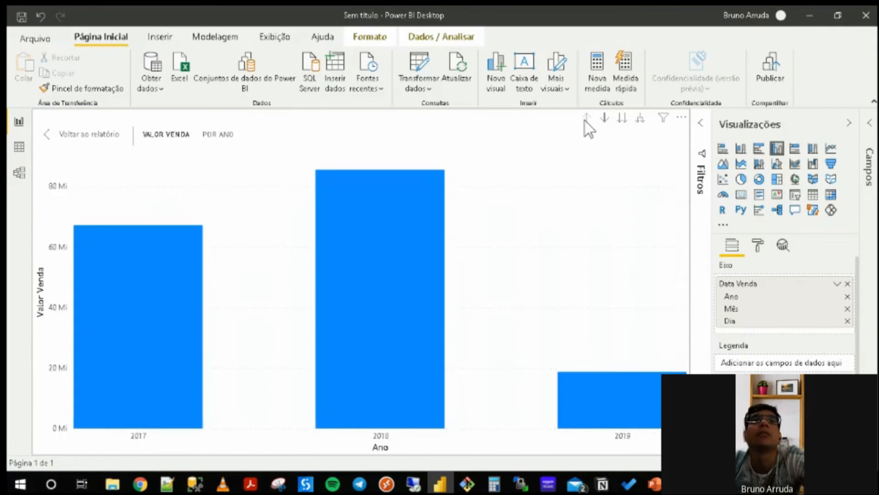
key(Escape)
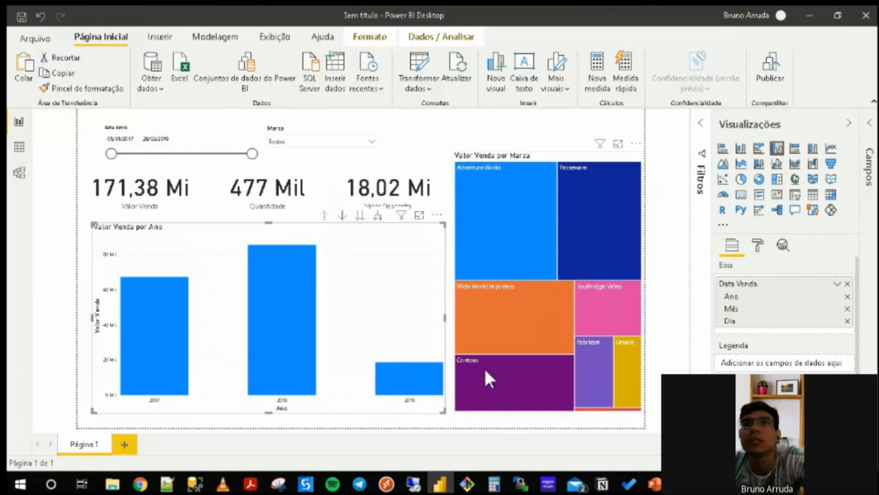
mouse_move(483, 369)
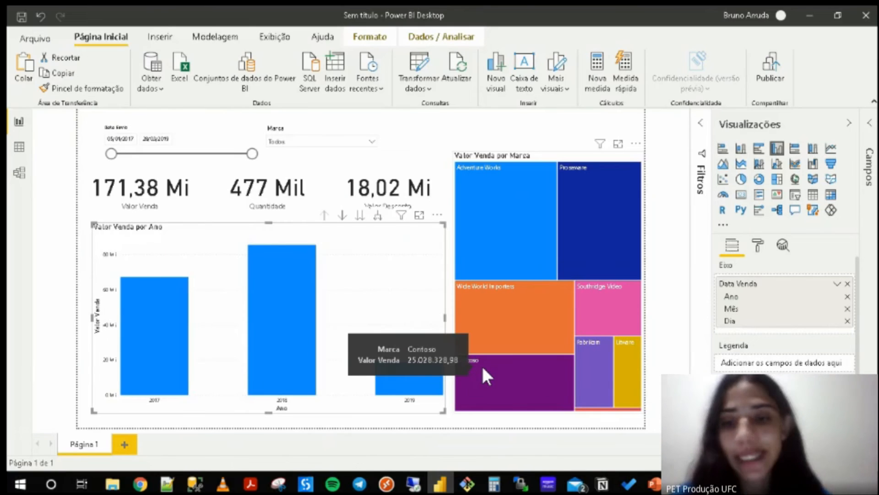
click(421, 136)
click(358, 344)
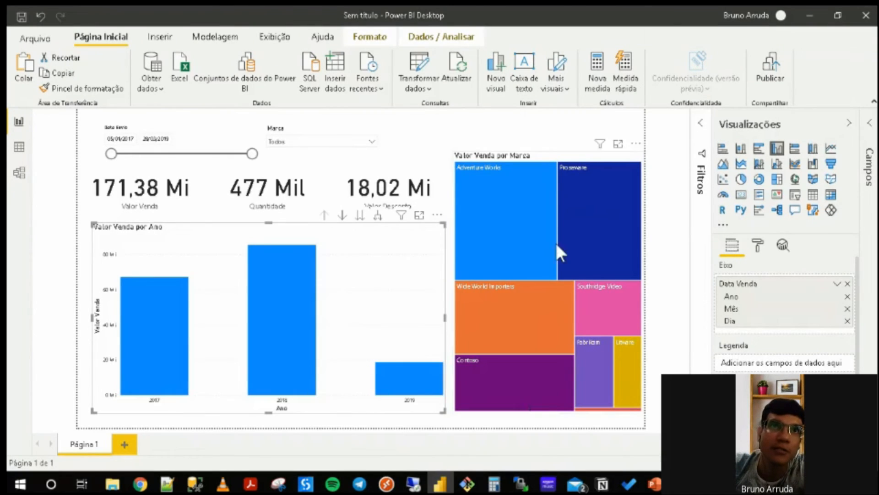
click(516, 163)
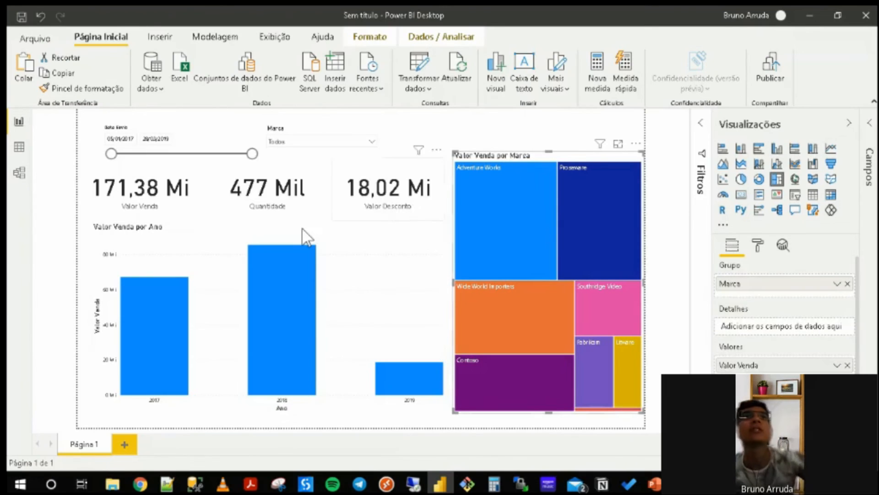
click(283, 231)
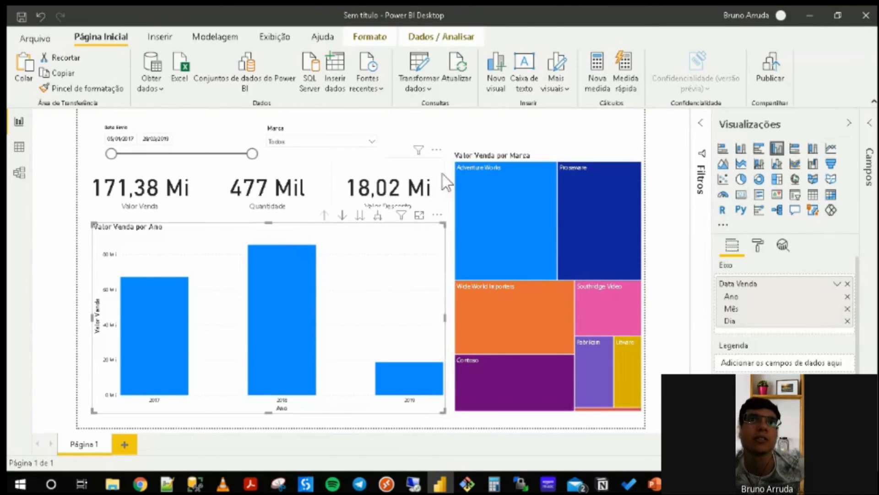
Add the Continente field to the tooltips of the Valor Venda por Marca treemap and check the tooltip on Adventure Works.
click(498, 155)
mouse_move(467, 205)
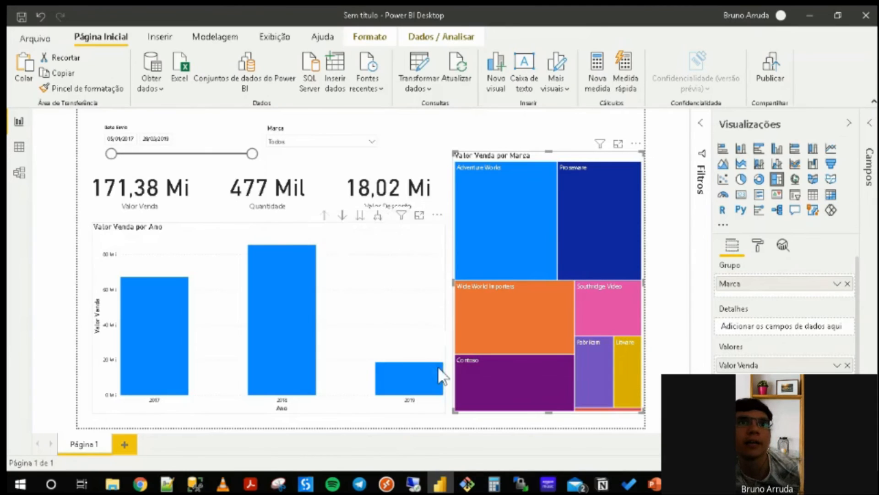
mouse_move(487, 313)
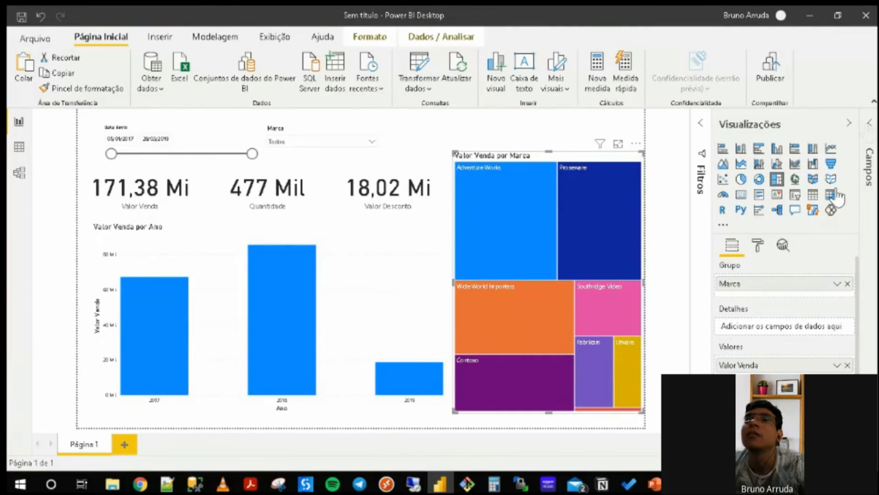
click(870, 124)
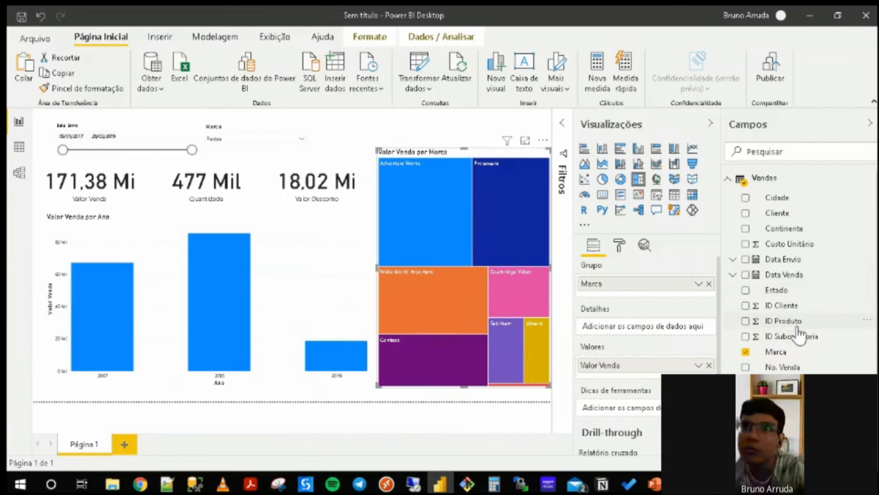
scroll(799, 337, down, 1)
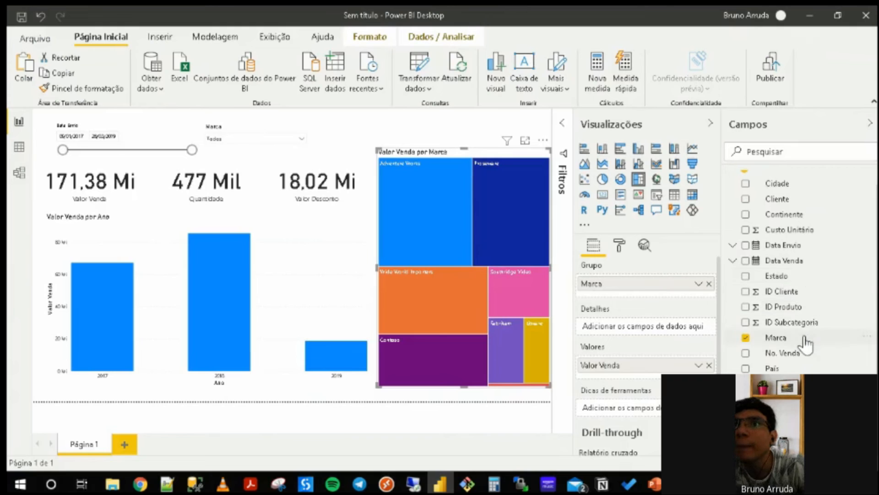
scroll(778, 274, up, 1)
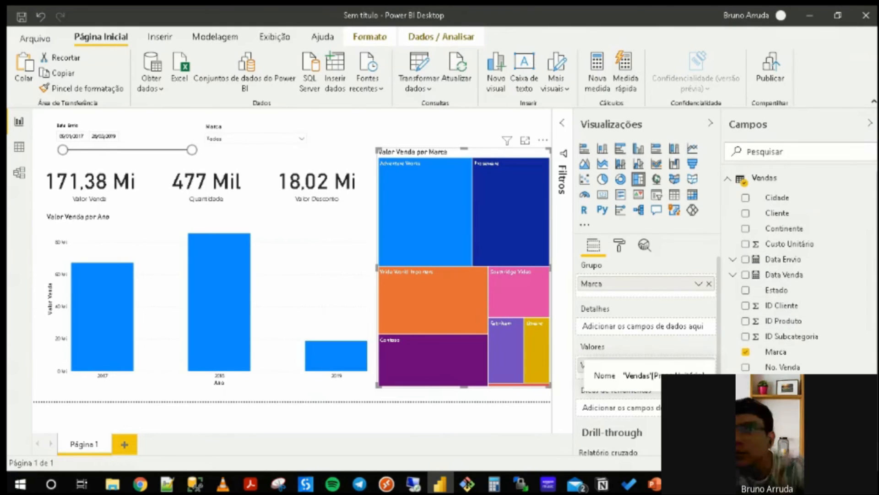
drag(790, 234, 649, 410)
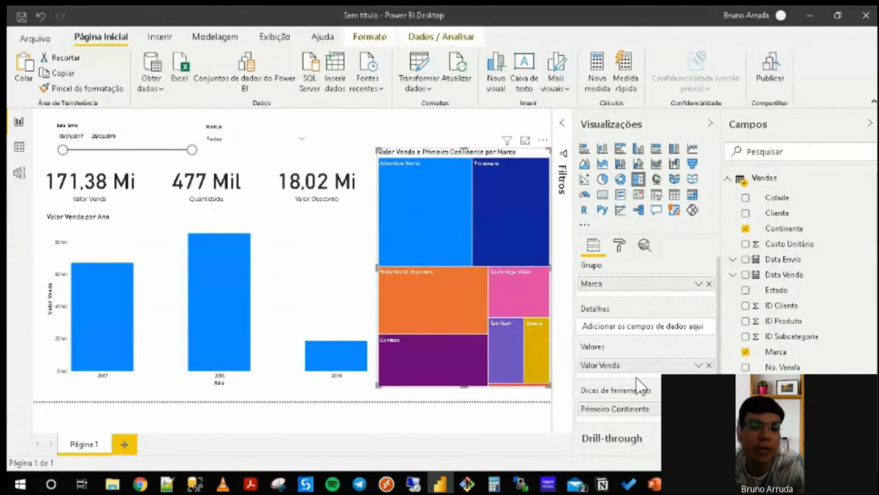
click(869, 123)
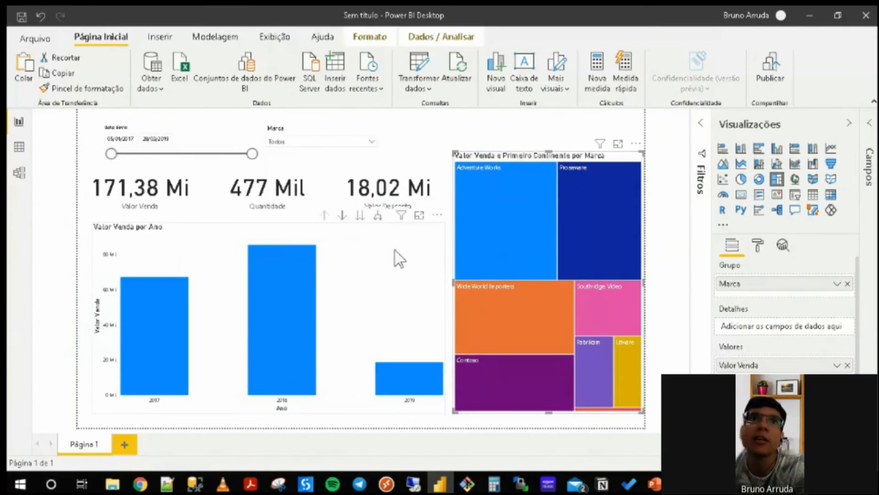
mouse_move(491, 192)
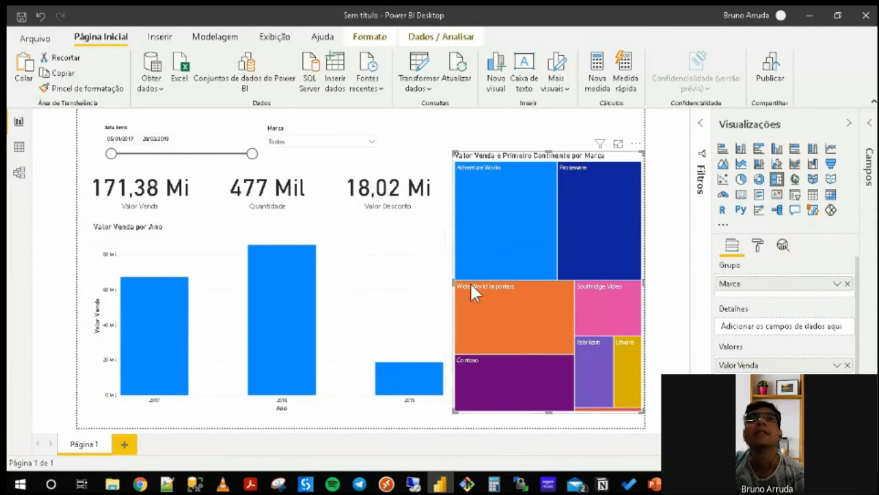
mouse_move(498, 224)
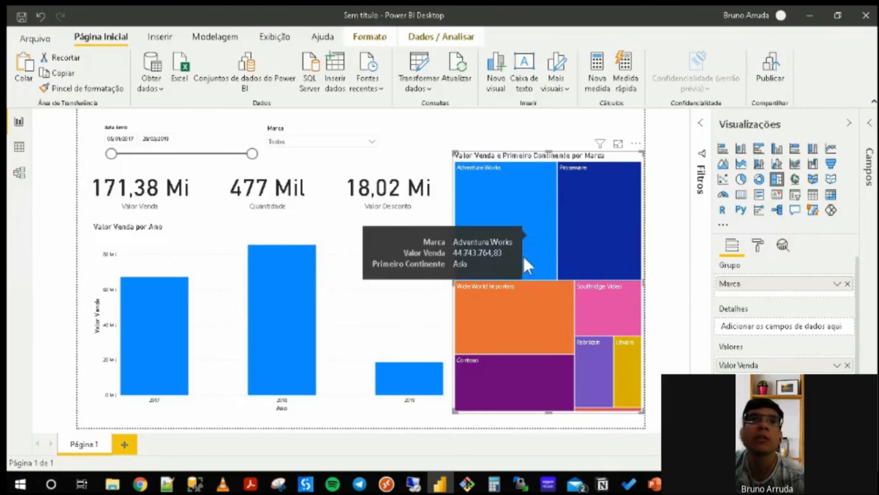
Turn on data labels for the Valor Venda treemap by brand.
mouse_move(537, 292)
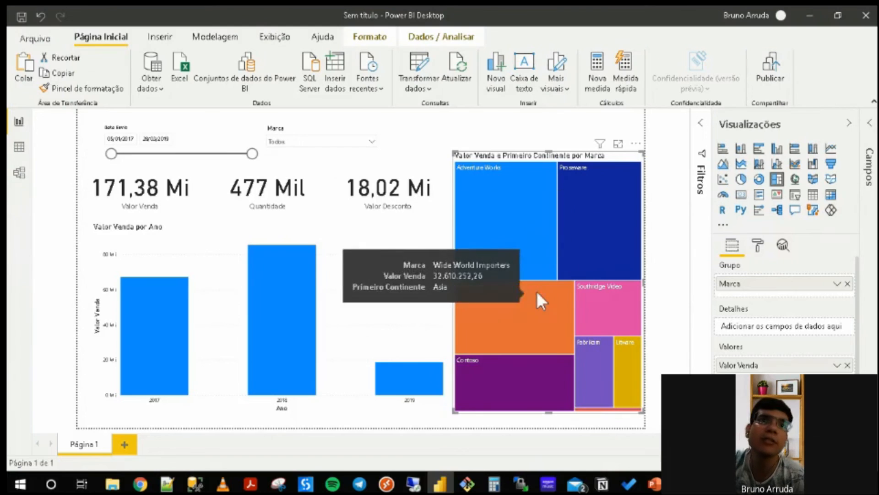
click(631, 131)
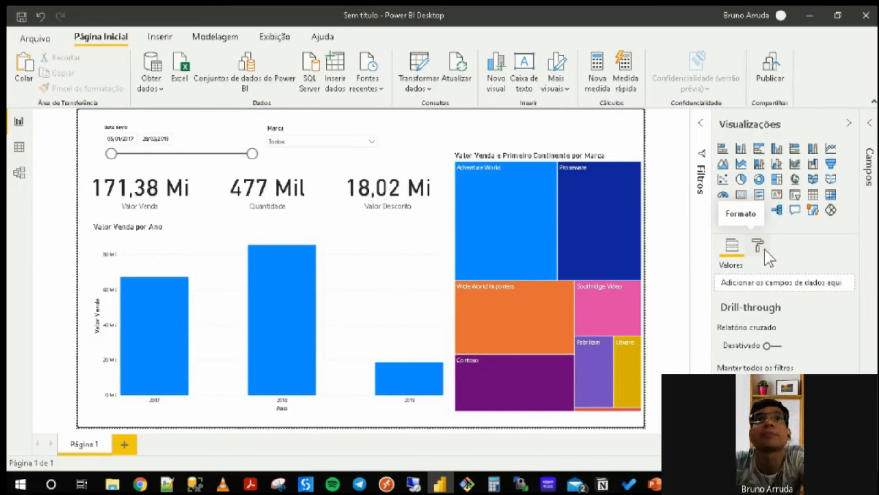
click(506, 155)
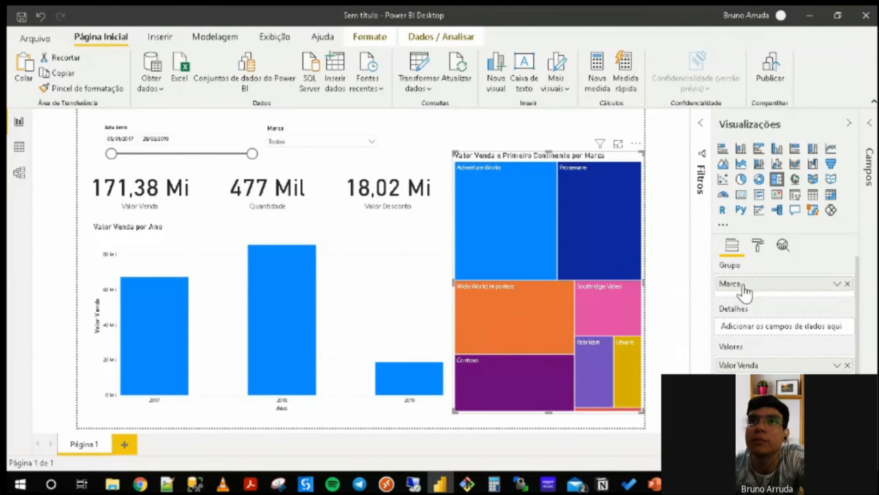
click(757, 246)
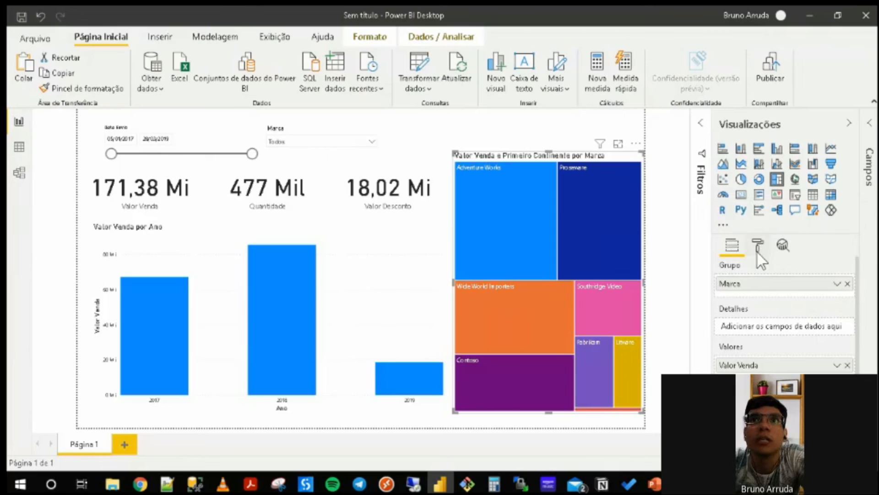
drag(712, 253, 669, 248)
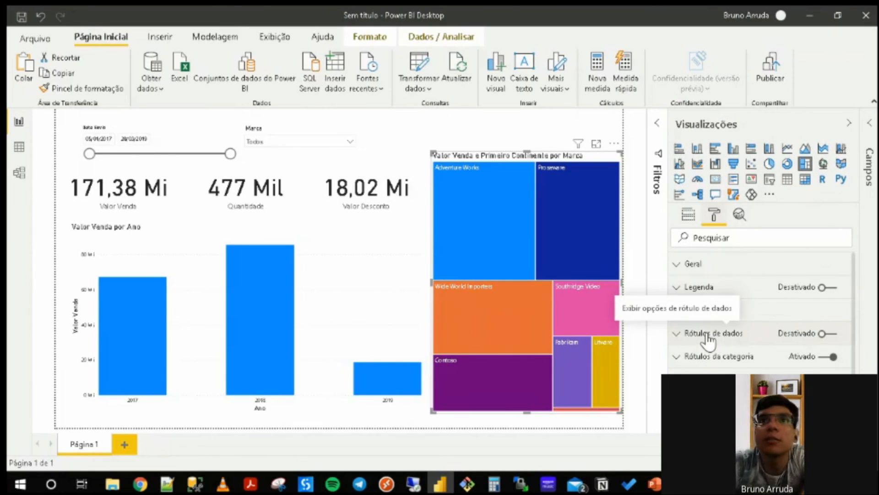
click(827, 334)
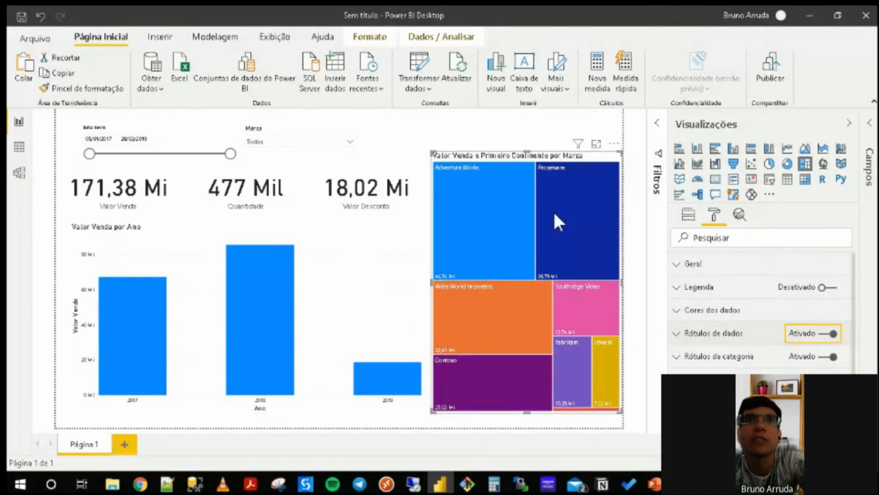
Enlarge the treemap in focus mode and set its data label display units to Nenhum.
click(596, 145)
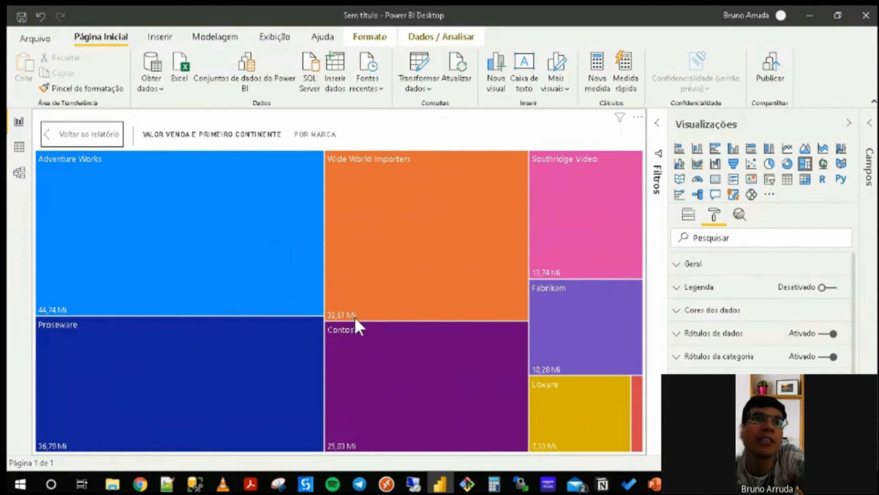
click(692, 334)
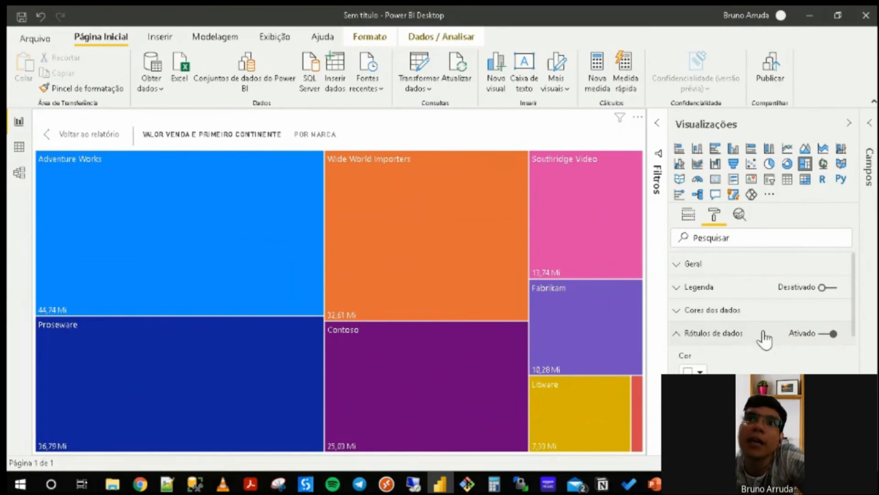
click(714, 336)
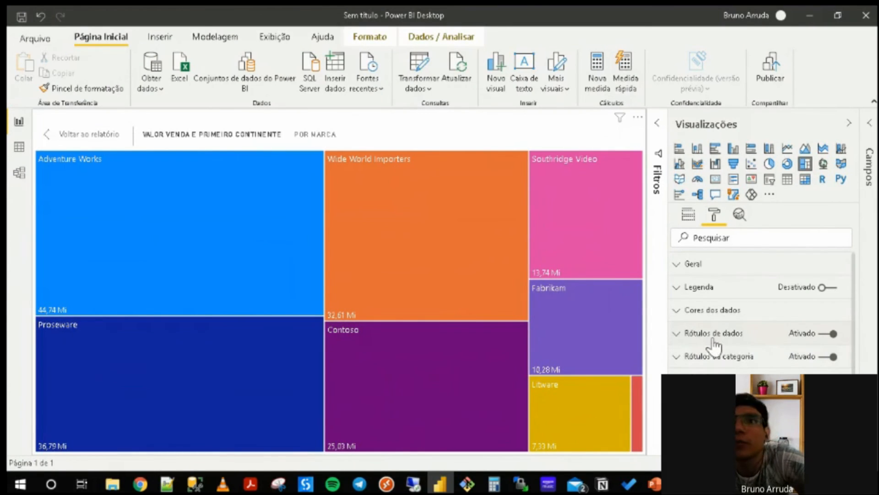
click(755, 336)
scroll(757, 336, up, 1)
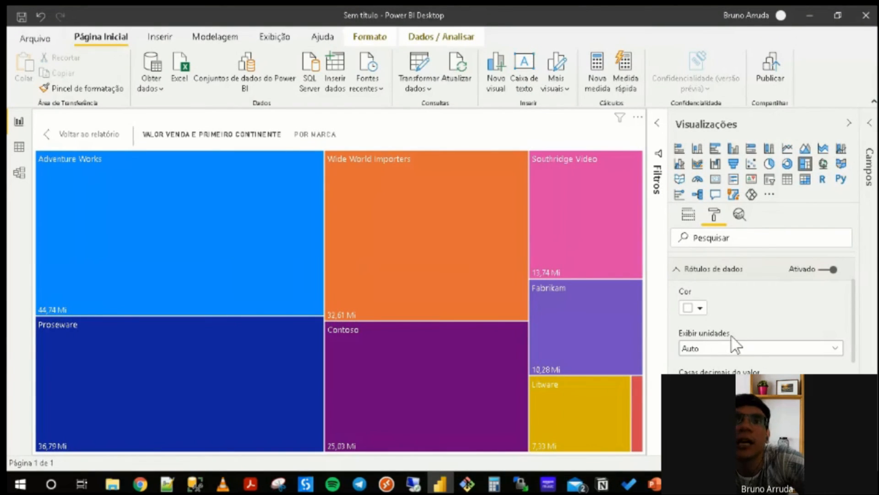
click(725, 352)
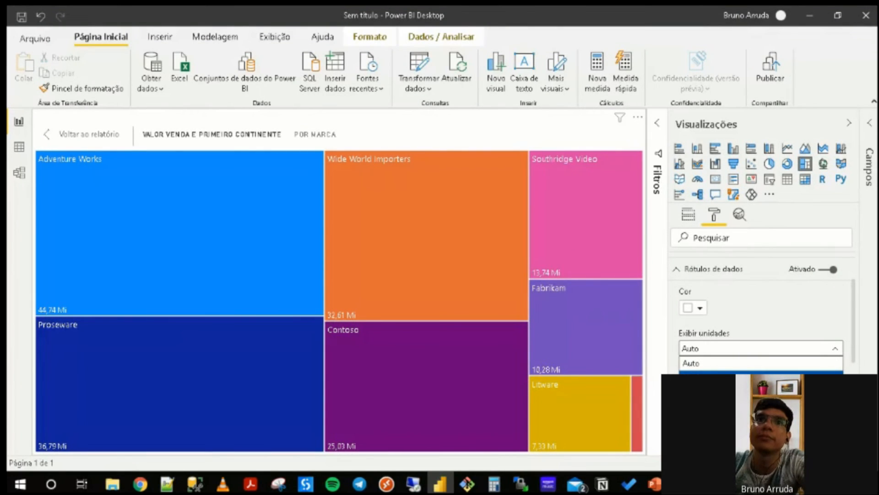
click(725, 377)
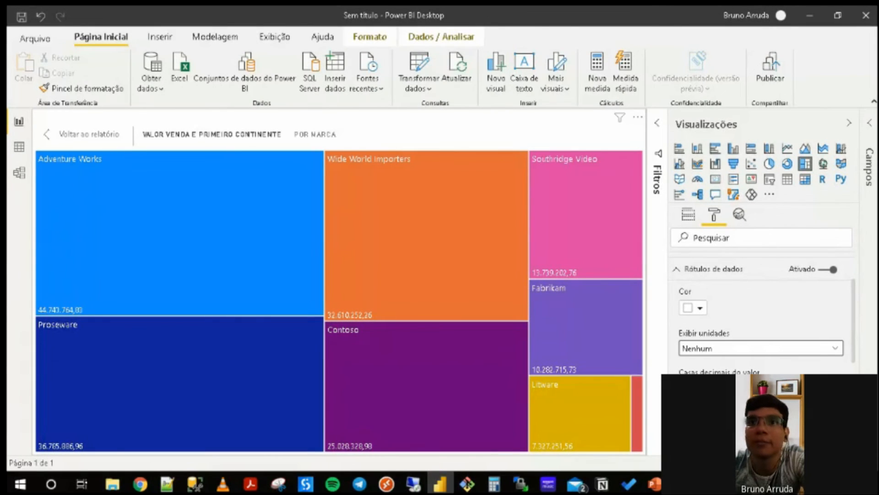
Set the treemap's data label text size to 14 pt and its value decimal places to 0.
scroll(760, 315, down, 1)
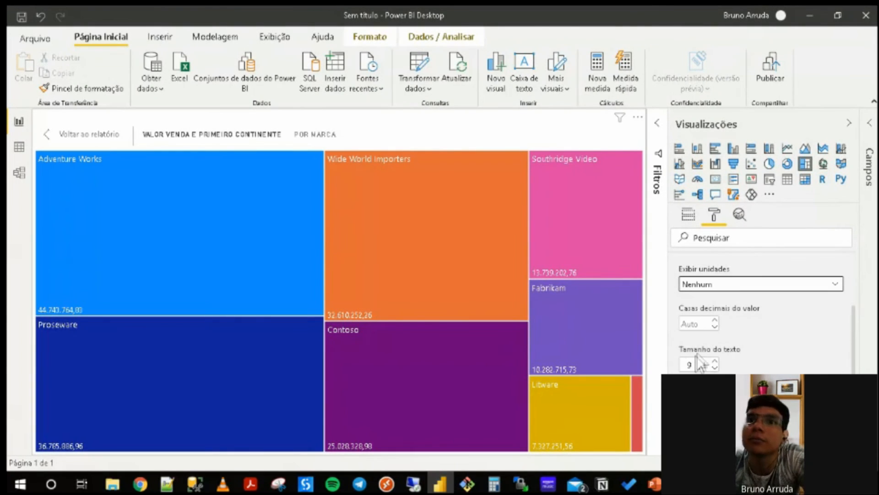
drag(694, 365, 678, 367)
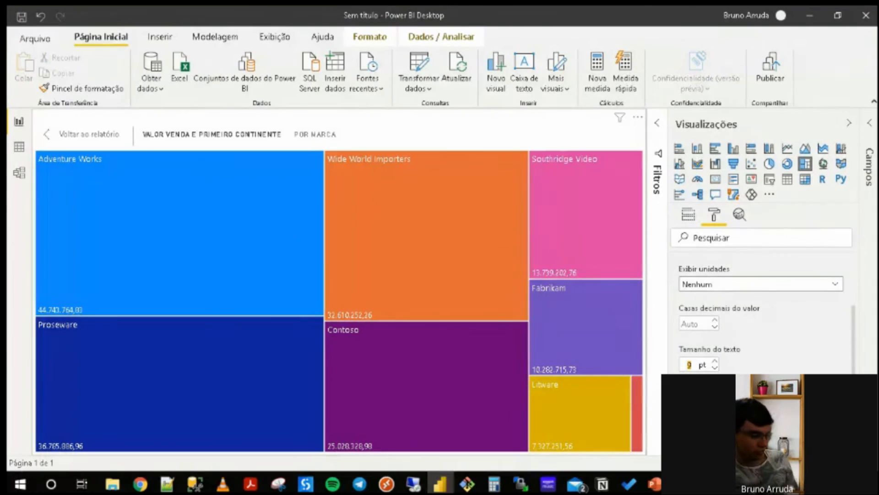
text(14)
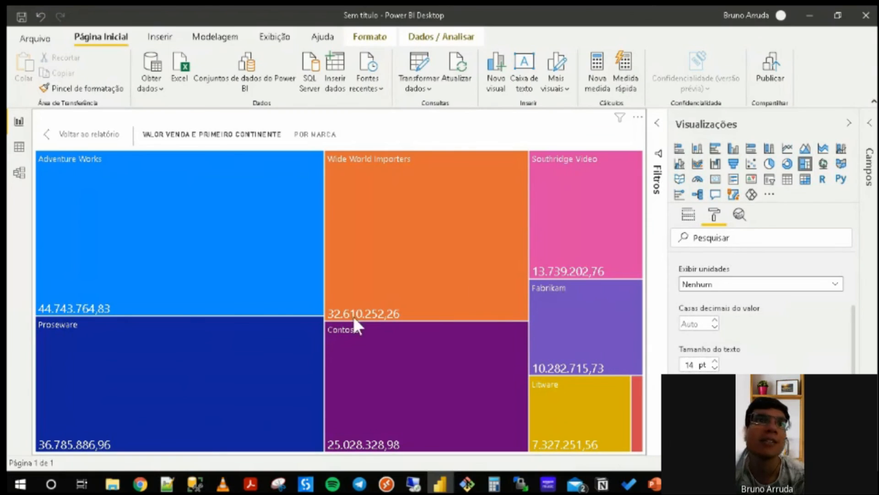
click(698, 323)
text(0)
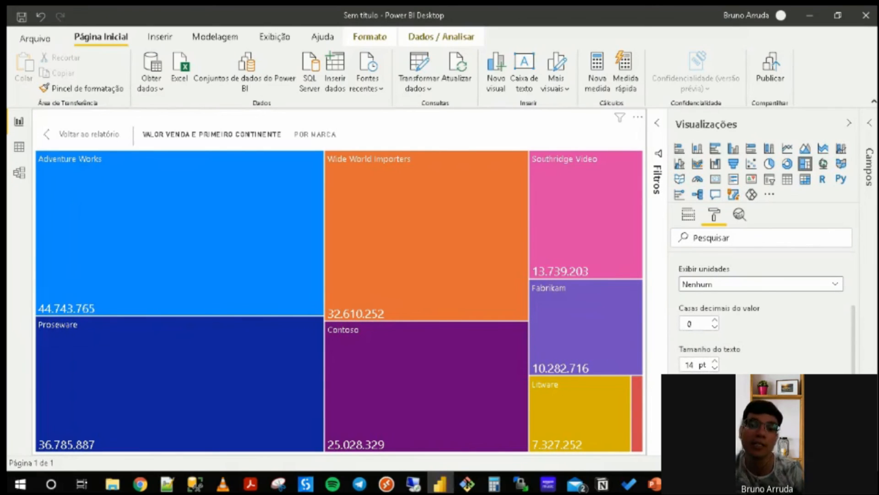
Collapse the treemap's data label settings and return from focus mode to the report page.
scroll(767, 353, down, 2)
scroll(769, 355, up, 3)
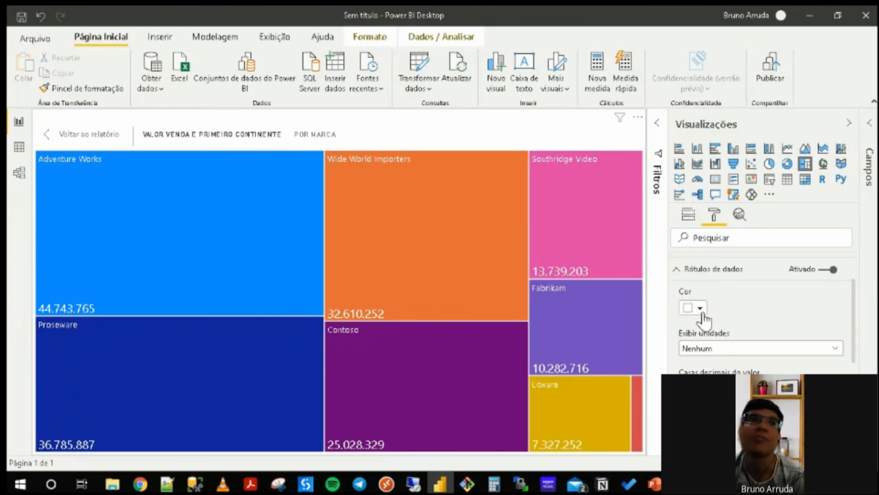
scroll(714, 315, down, 1)
scroll(677, 347, up, 2)
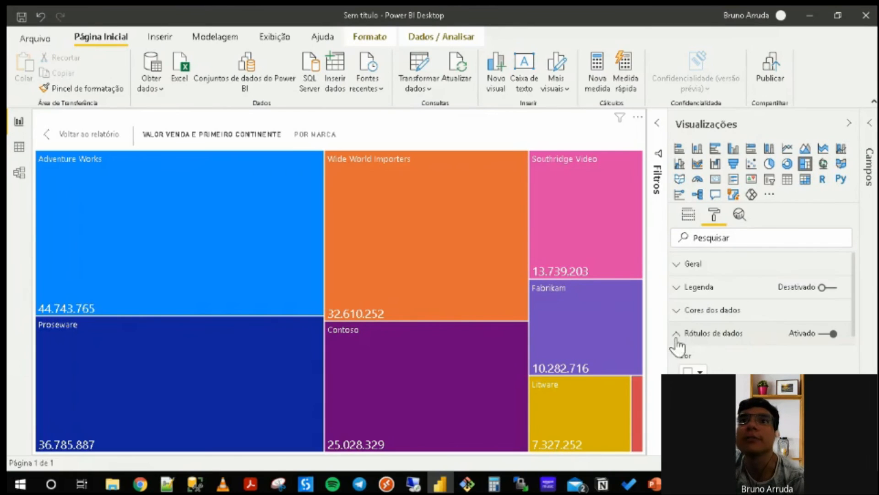
click(676, 334)
click(848, 122)
click(65, 135)
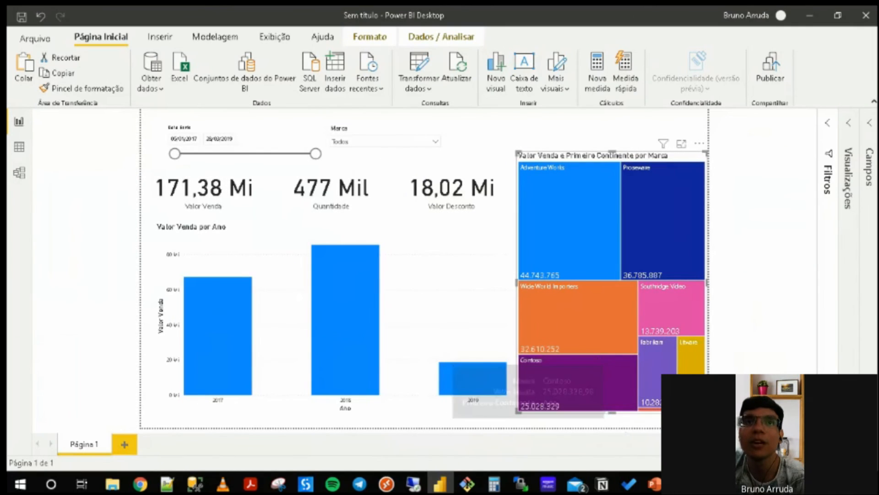
Turn on data labels for the Valor Venda por Ano column chart and set their display units to Nenhum.
click(266, 227)
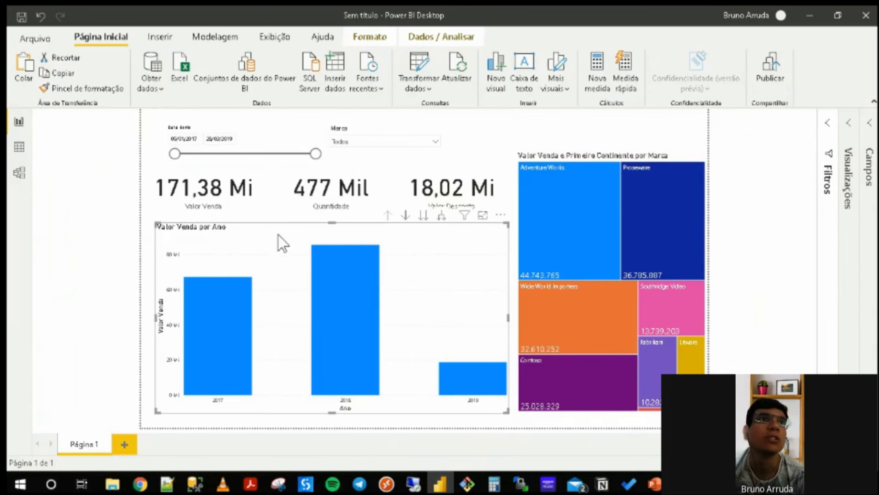
click(843, 135)
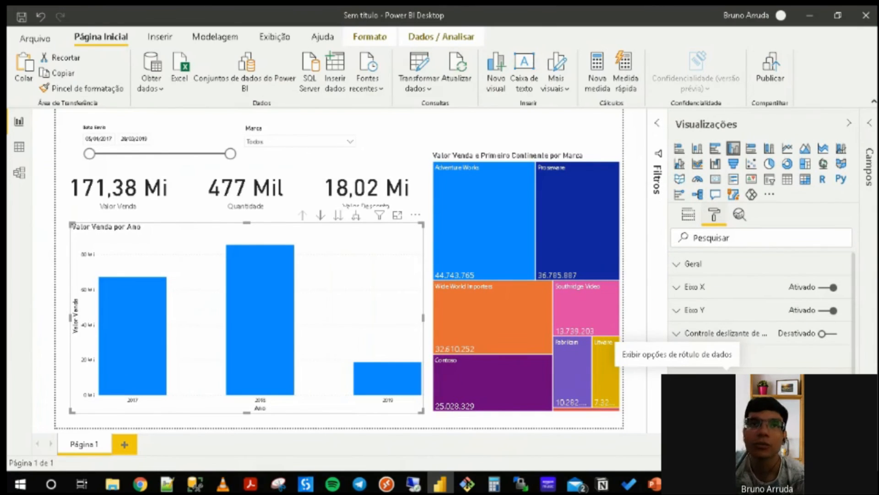
click(828, 379)
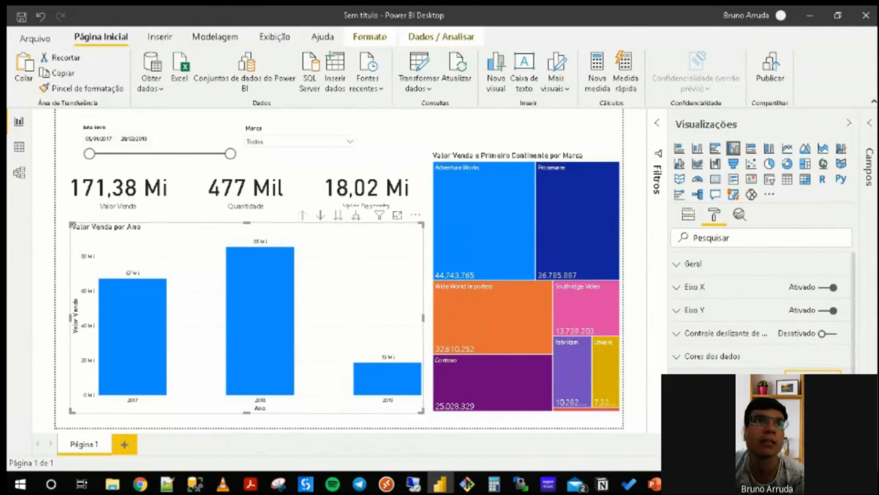
scroll(789, 348, down, 5)
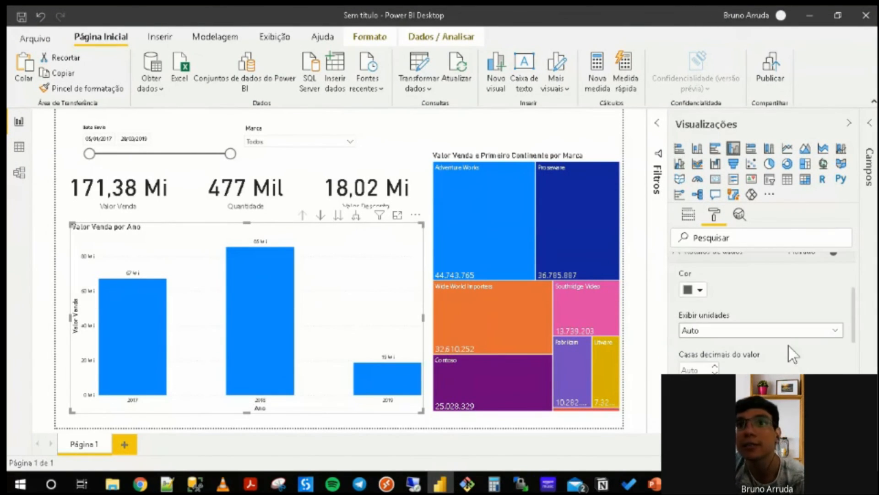
click(789, 338)
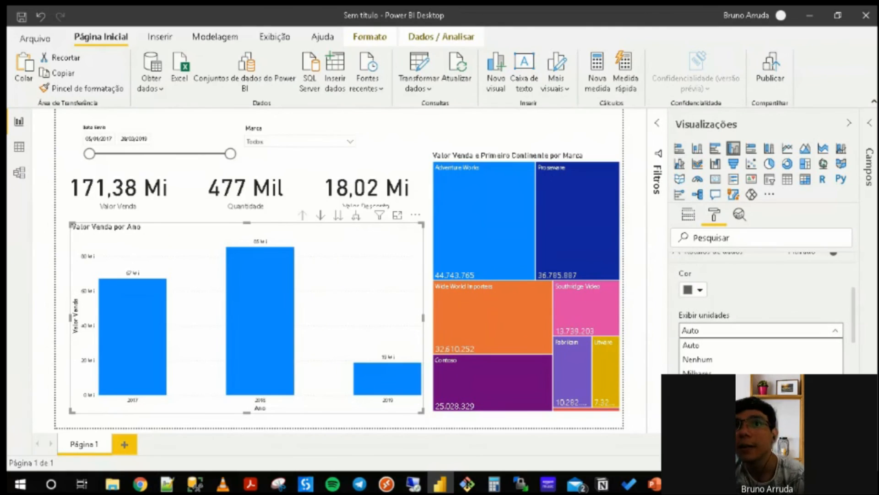
click(763, 362)
Enlarge the column chart in focus mode and set its data label text size to 14 pt.
click(398, 215)
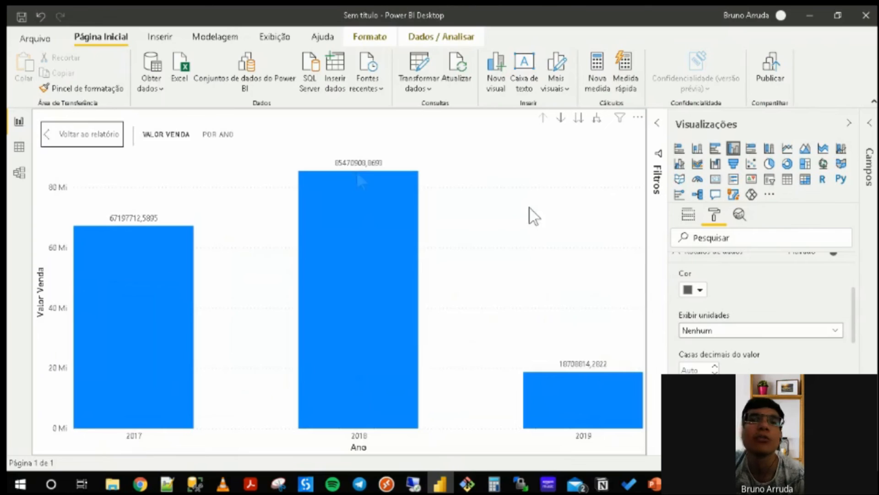
scroll(772, 366, down, 2)
scroll(760, 312, down, 2)
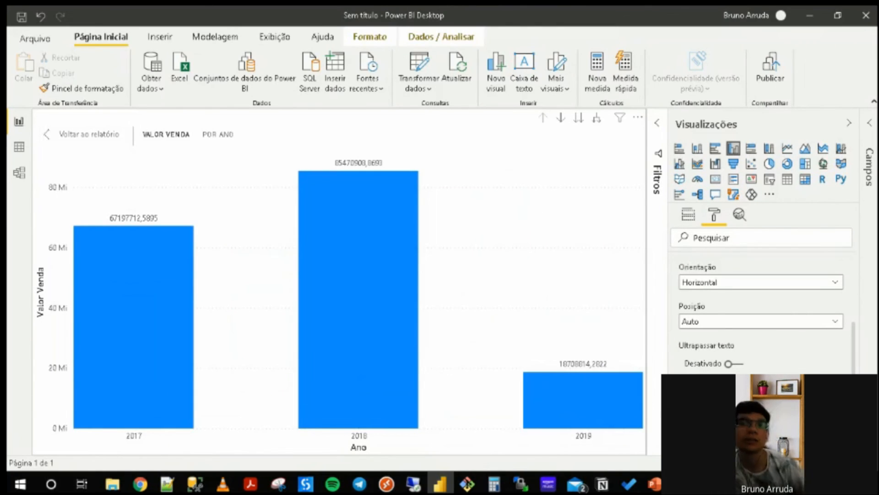
text(15)
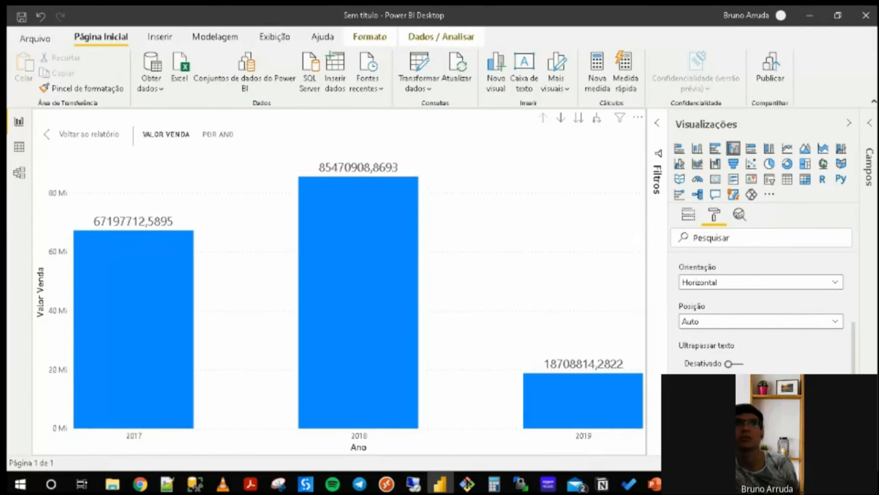
scroll(760, 312, down, 3)
scroll(728, 272, up, 1)
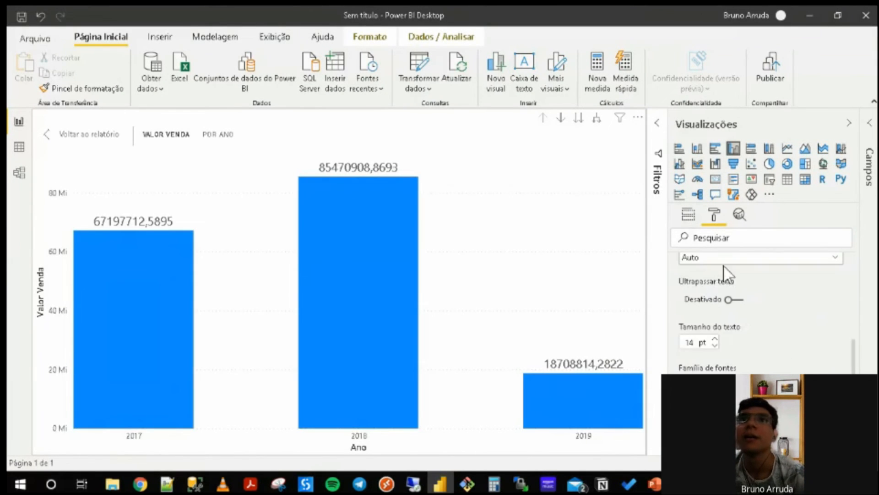
Format the Valor Venda field as a decimal number with a thousands separator and two decimal places.
click(688, 214)
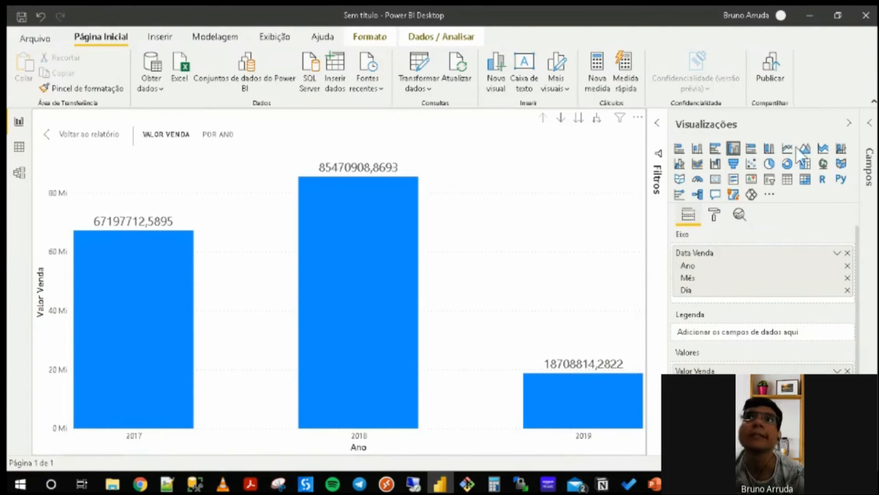
click(848, 123)
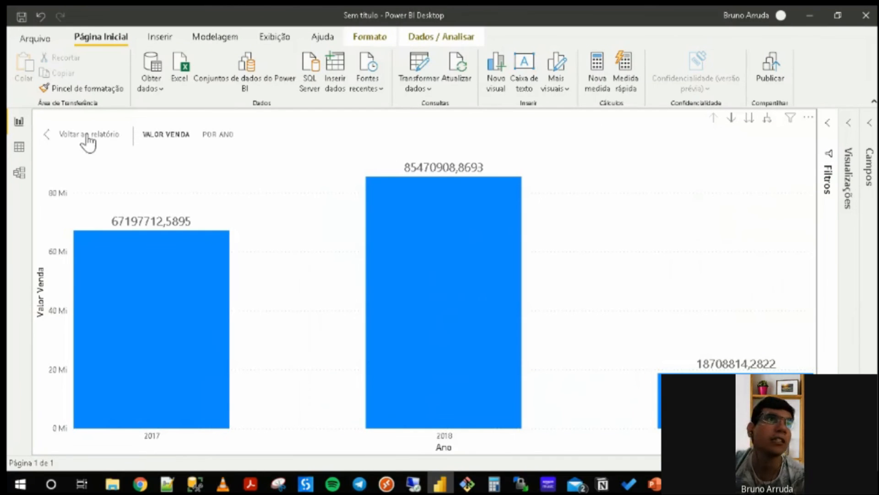
click(869, 128)
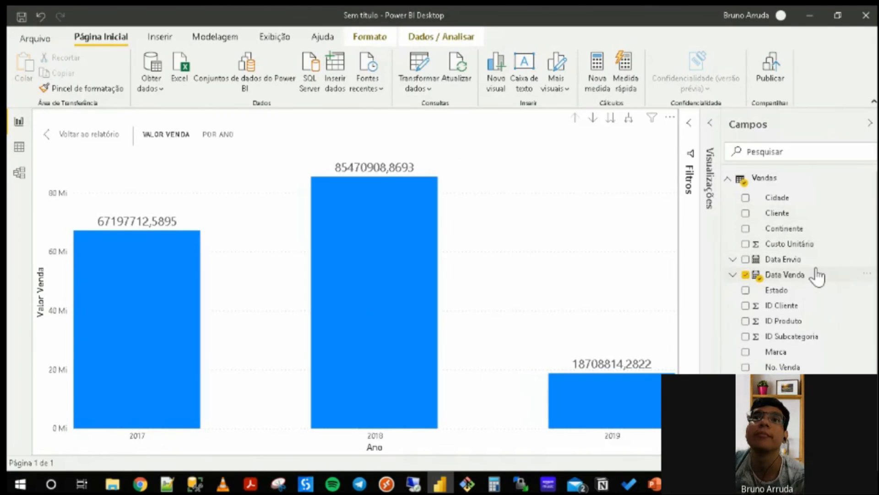
scroll(818, 276, down, 1)
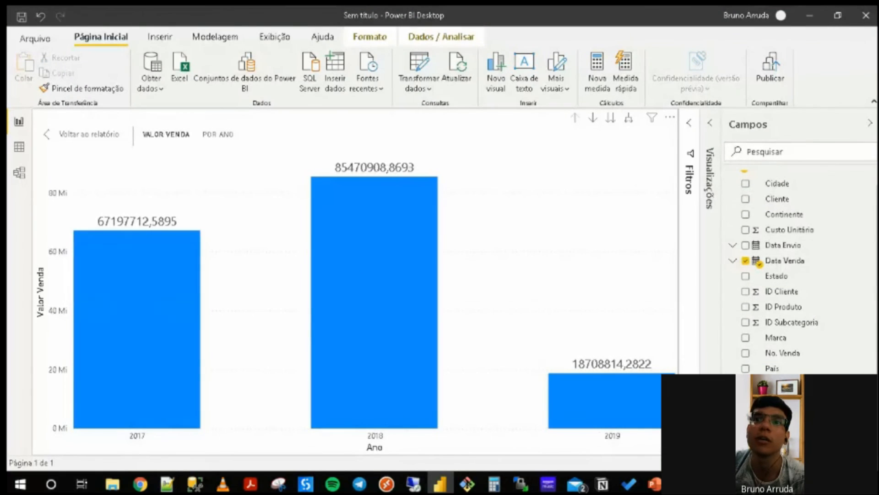
click(784, 444)
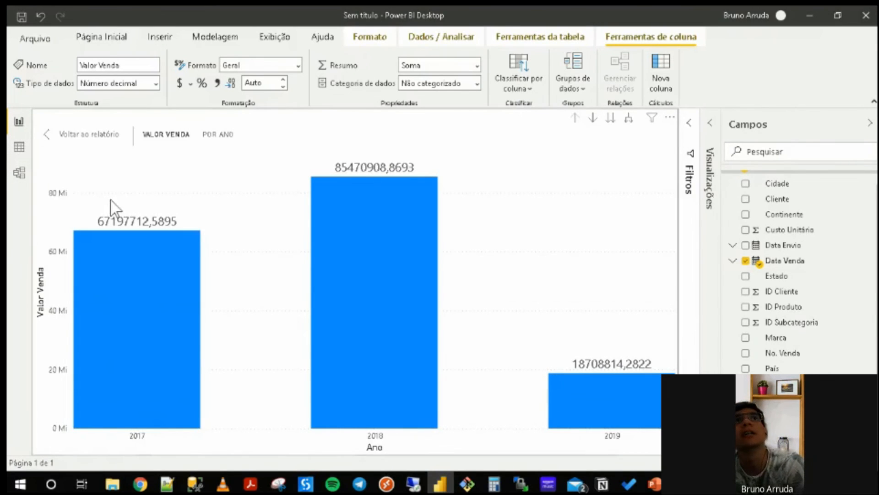
click(17, 148)
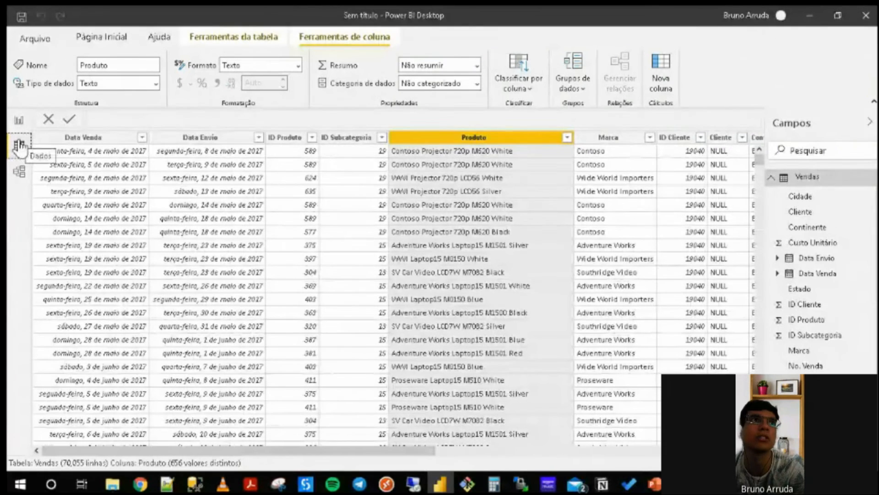
click(19, 121)
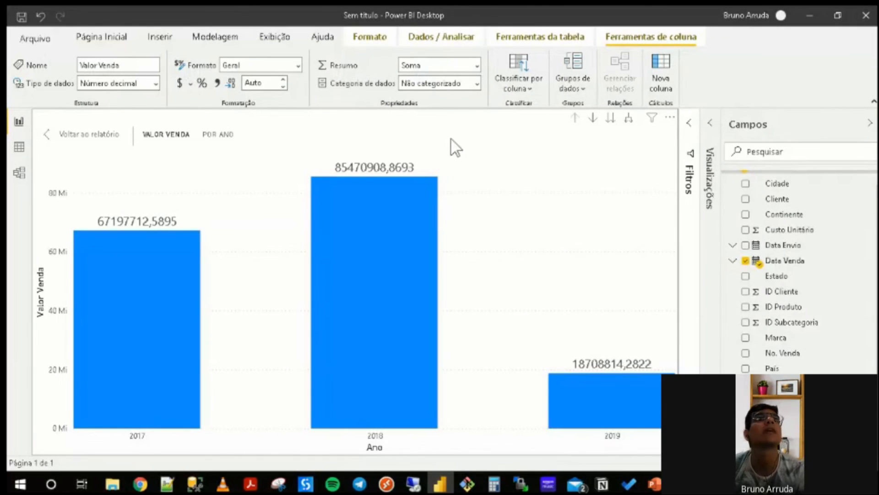
click(219, 83)
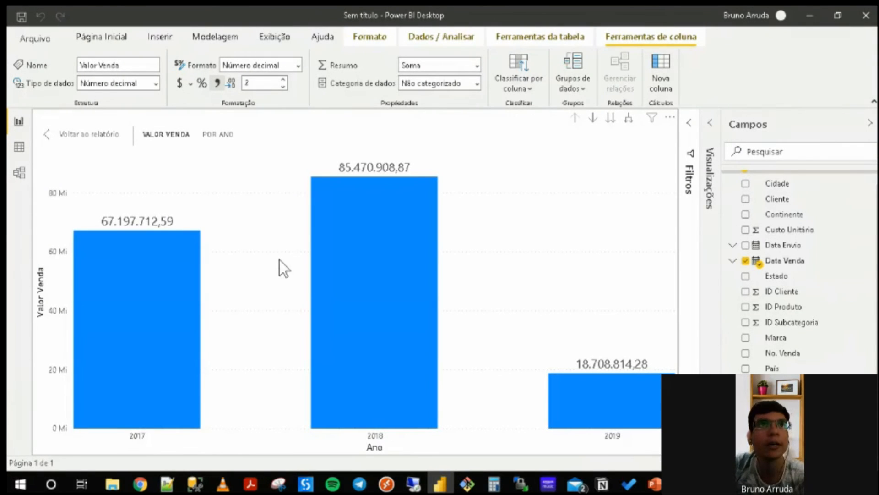
Return from focus mode to the report page and narrow the column chart, freeing space between it and the treemap.
click(106, 136)
mouse_move(277, 277)
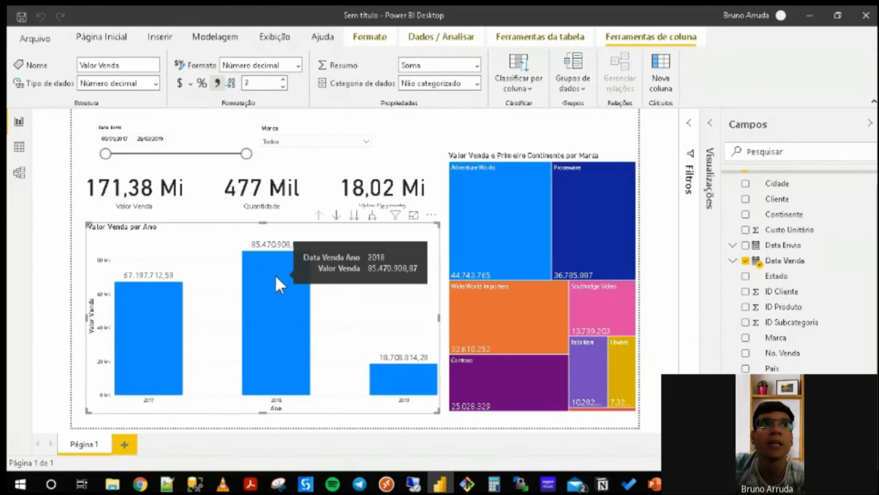
click(418, 129)
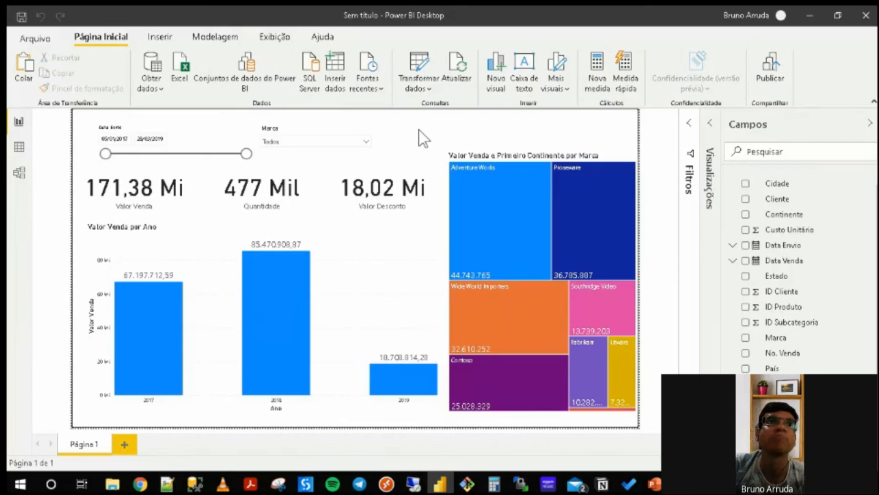
click(373, 276)
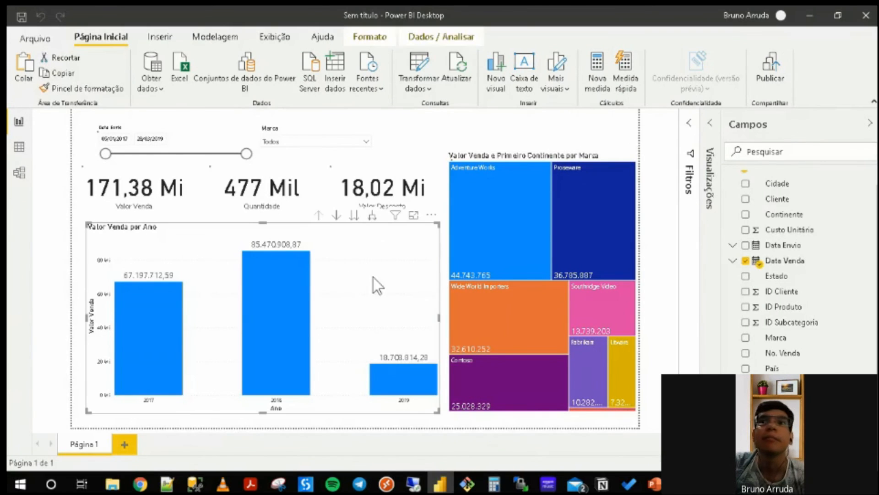
drag(438, 318, 313, 333)
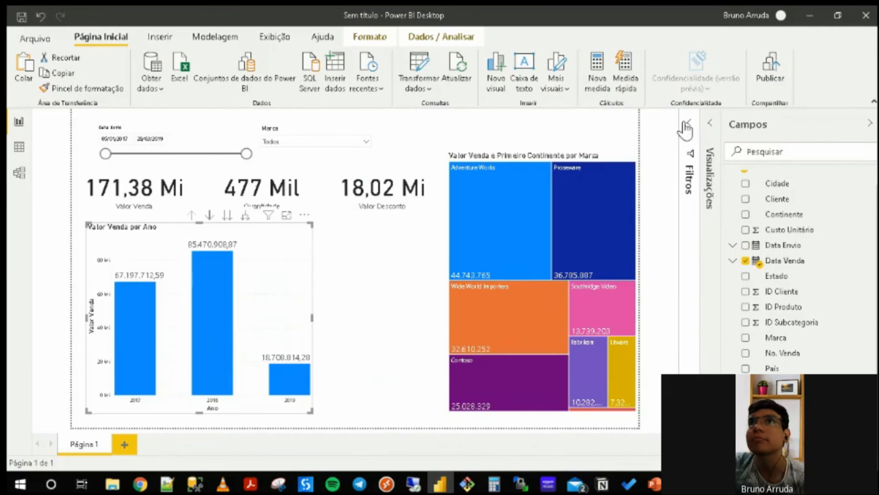
Insert an empty map visual in the gap between the column chart and the treemap.
click(710, 130)
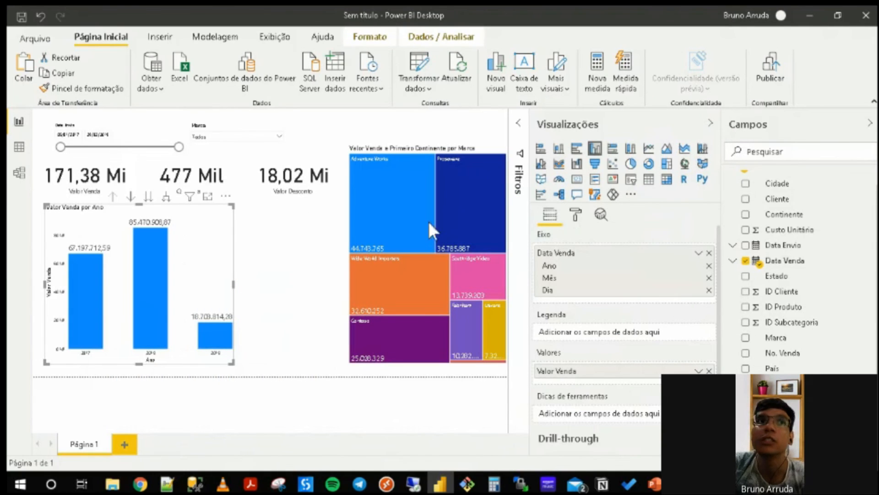
click(290, 287)
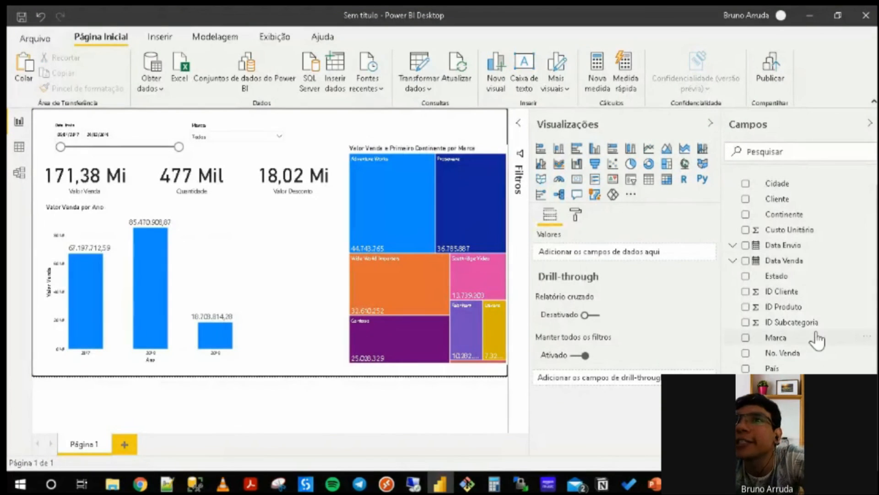
scroll(821, 335, up, 1)
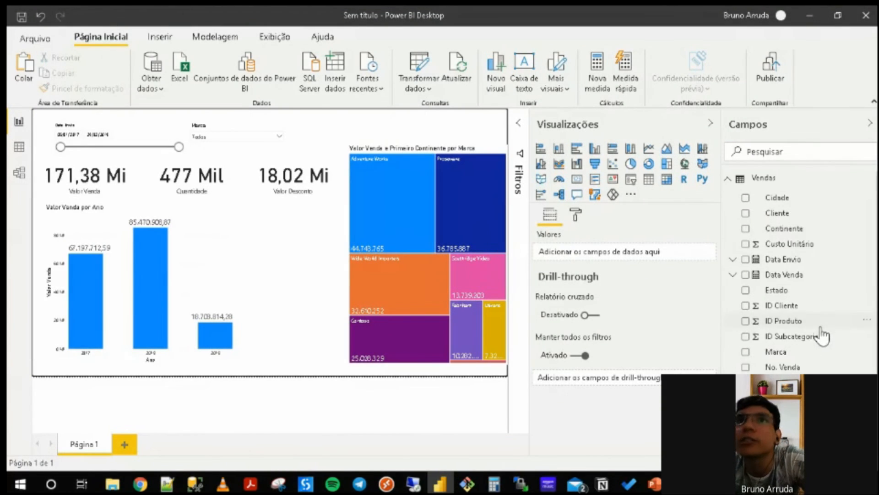
click(685, 165)
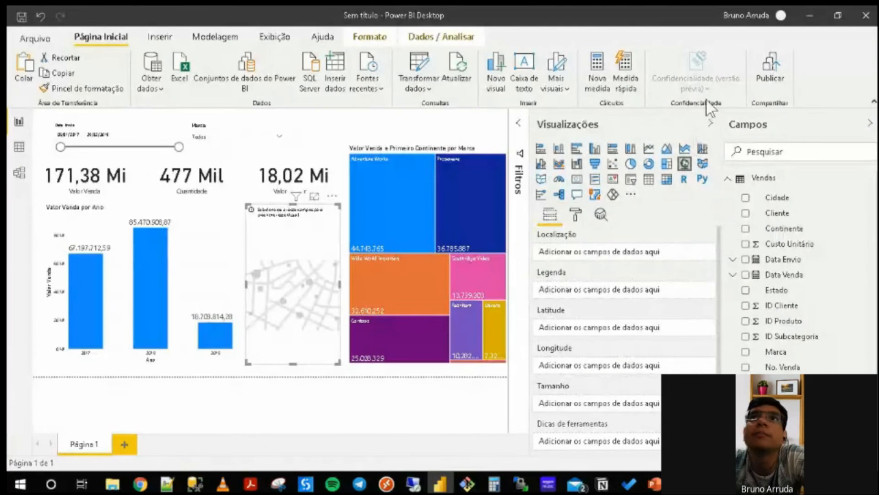
Size the map's bubbles by Valor Venda and use Continente as its location.
click(709, 124)
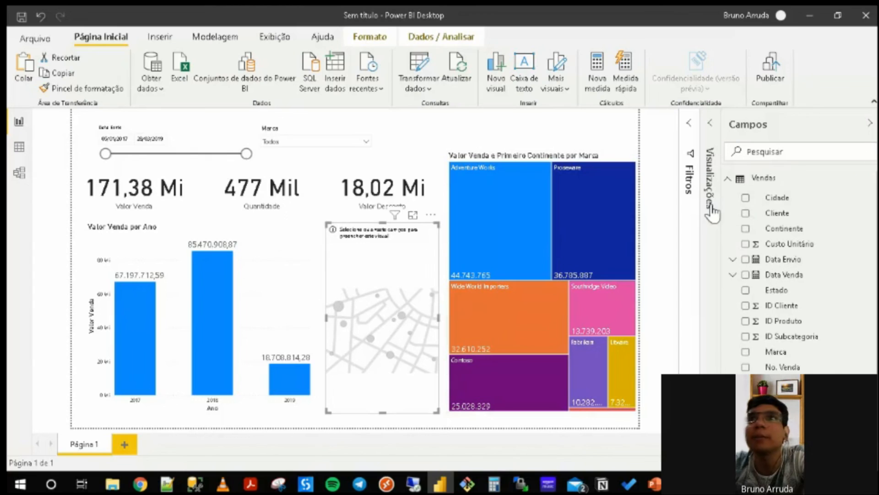
scroll(811, 308, down, 1)
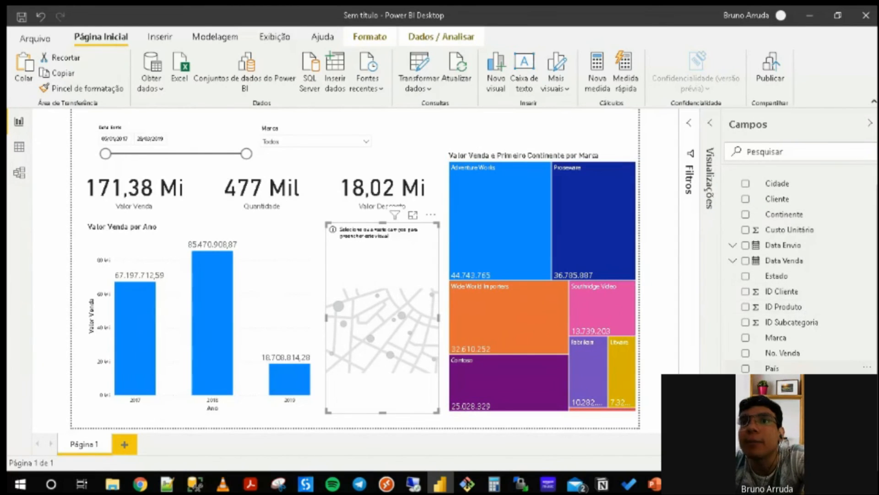
click(746, 445)
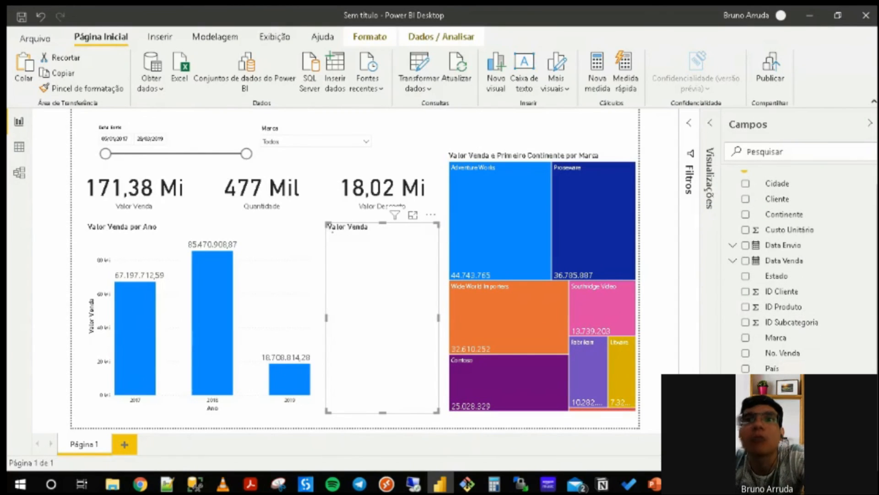
click(710, 122)
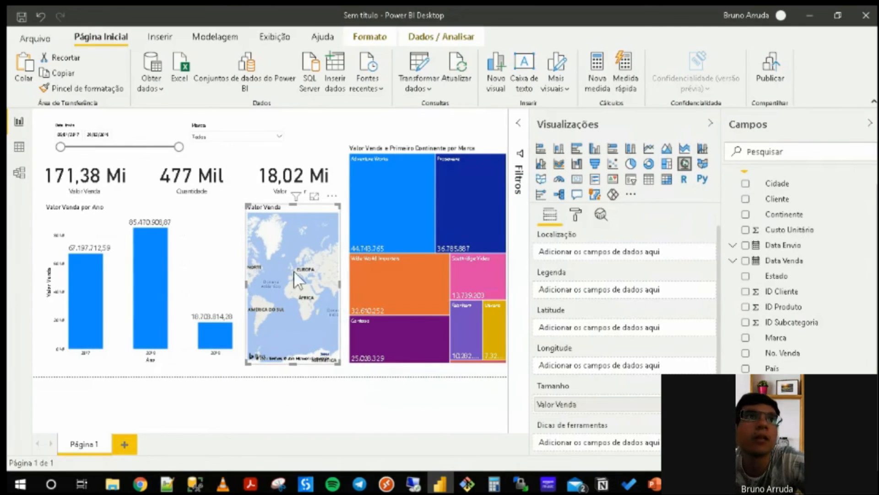
scroll(802, 335, up, 1)
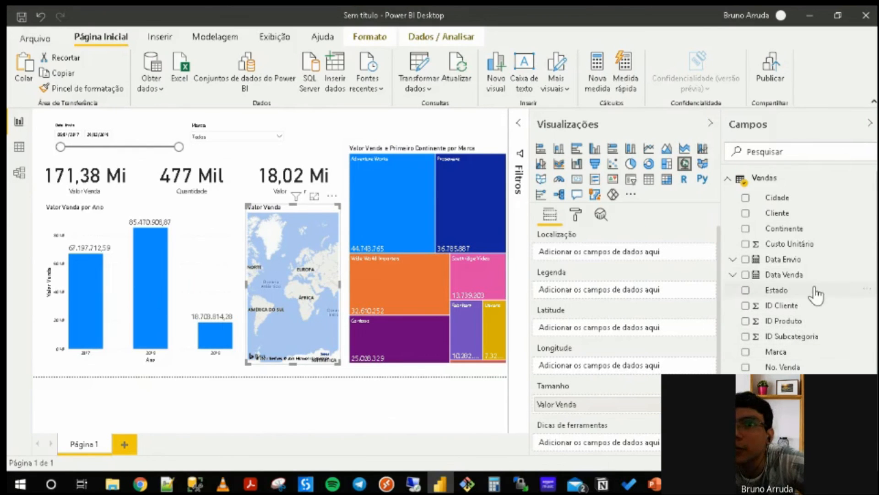
scroll(816, 293, down, 1)
scroll(797, 356, up, 1)
click(746, 228)
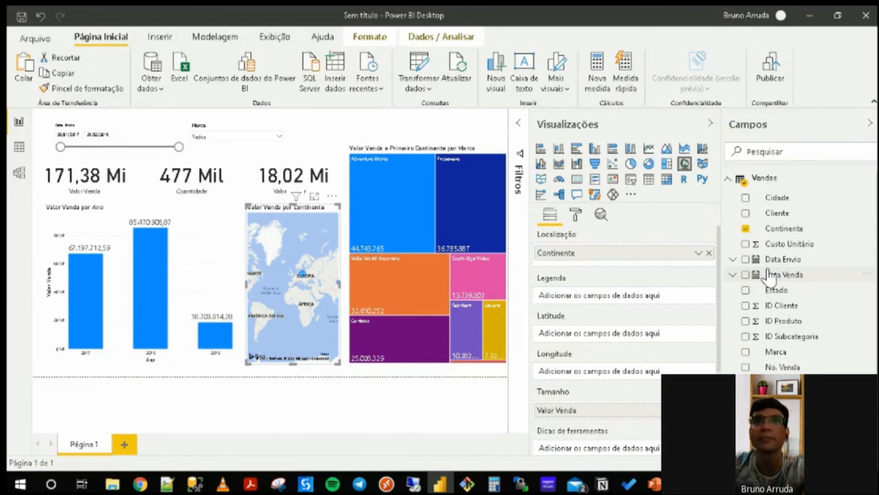
Enlarge the map in focus mode and extend its location hierarchy below Continente with País, Estado and Cidade.
click(314, 196)
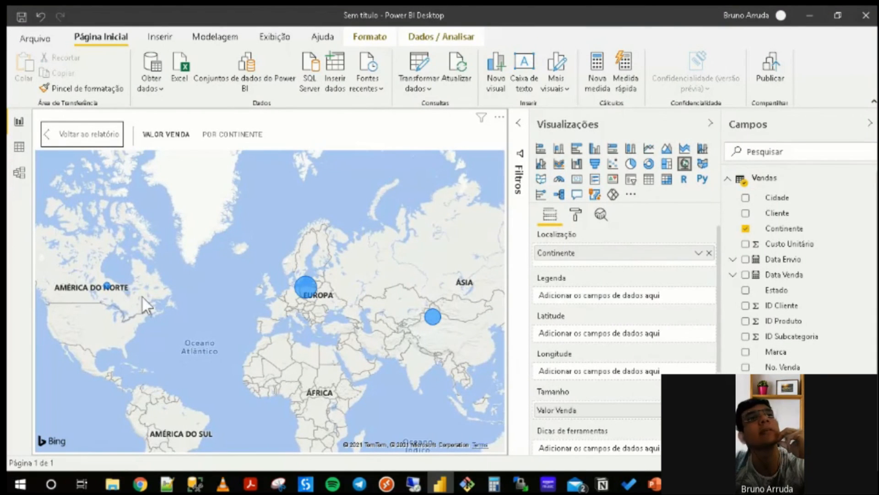
mouse_move(429, 317)
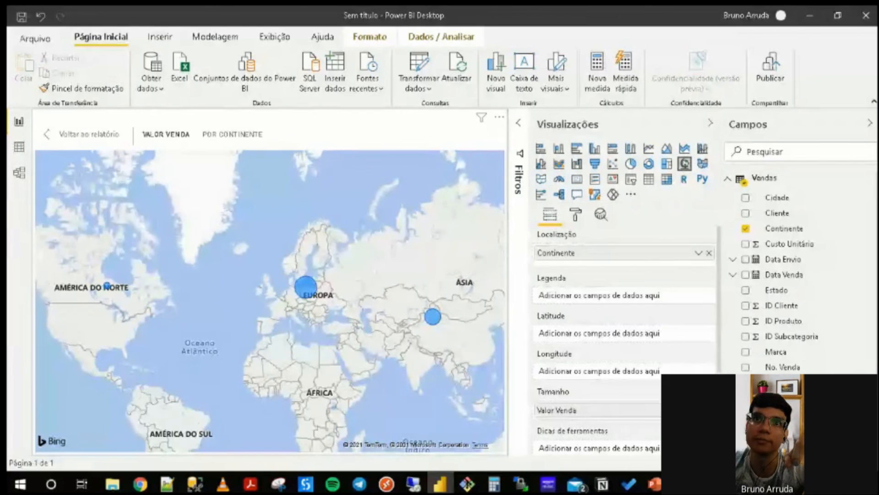
drag(774, 382, 599, 295)
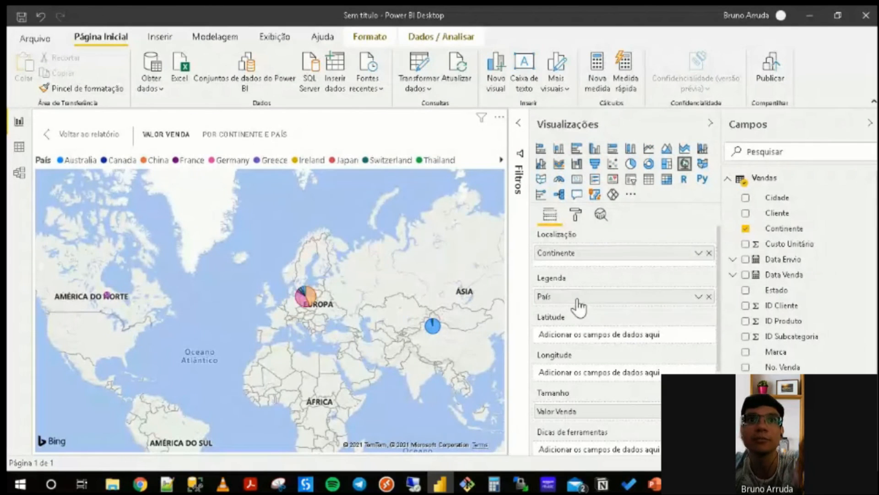
drag(575, 296, 586, 270)
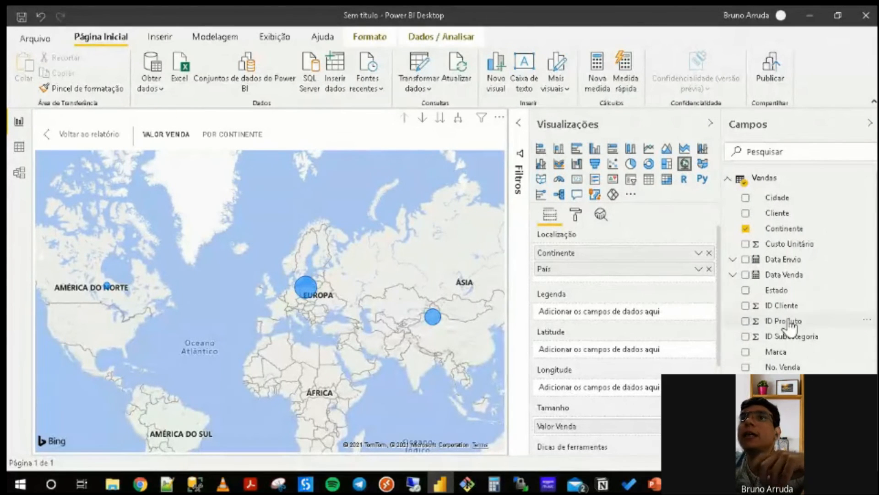
drag(801, 298, 614, 284)
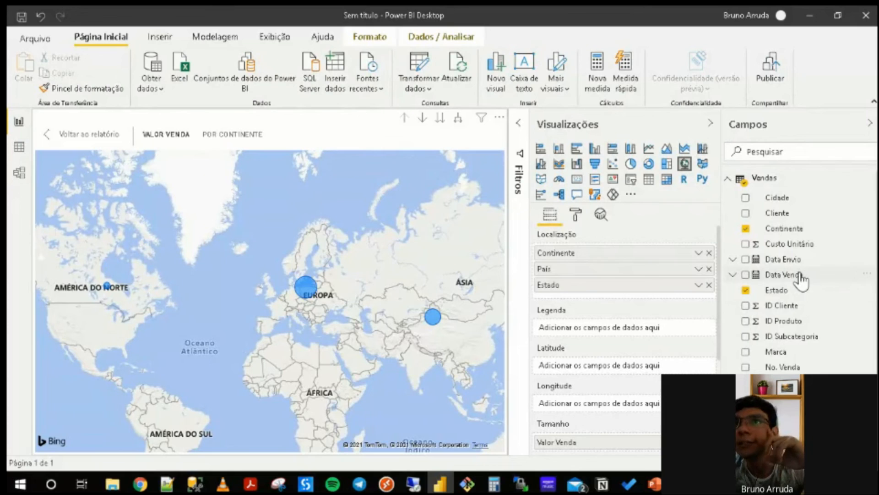
drag(784, 200, 659, 308)
Try Marca as the map's legend and remove it again.
scroll(802, 345, down, 1)
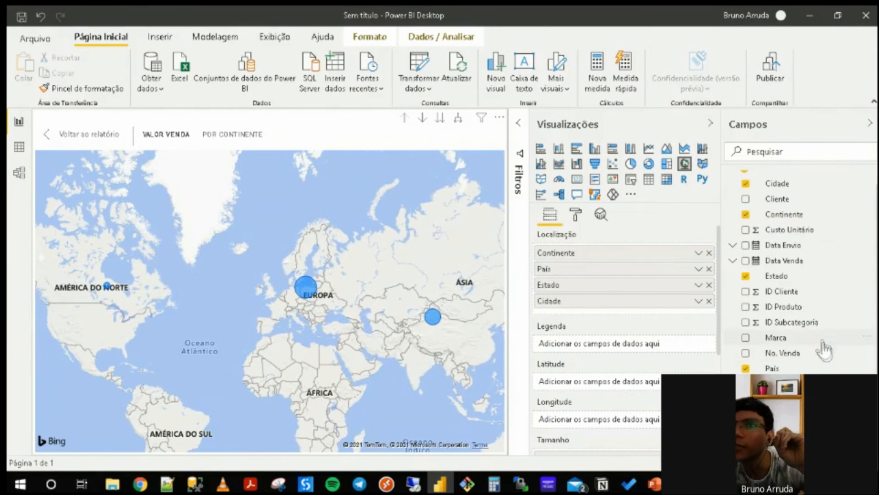
drag(821, 340, 651, 353)
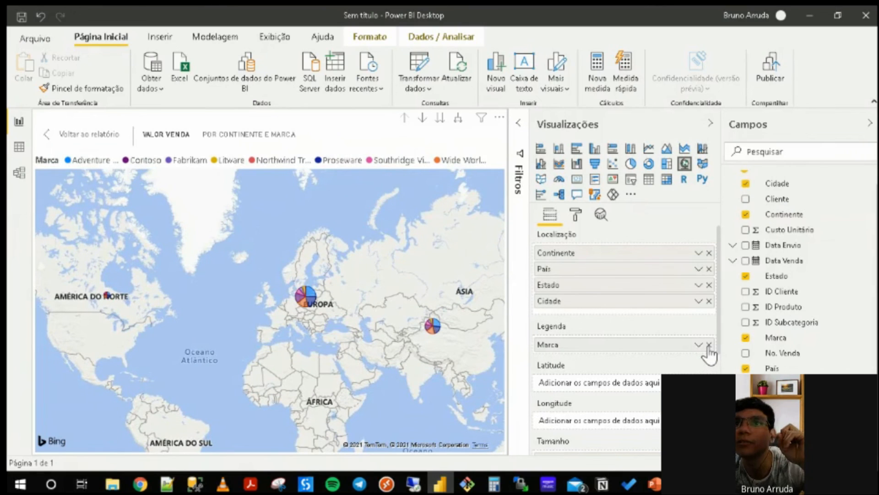
click(709, 345)
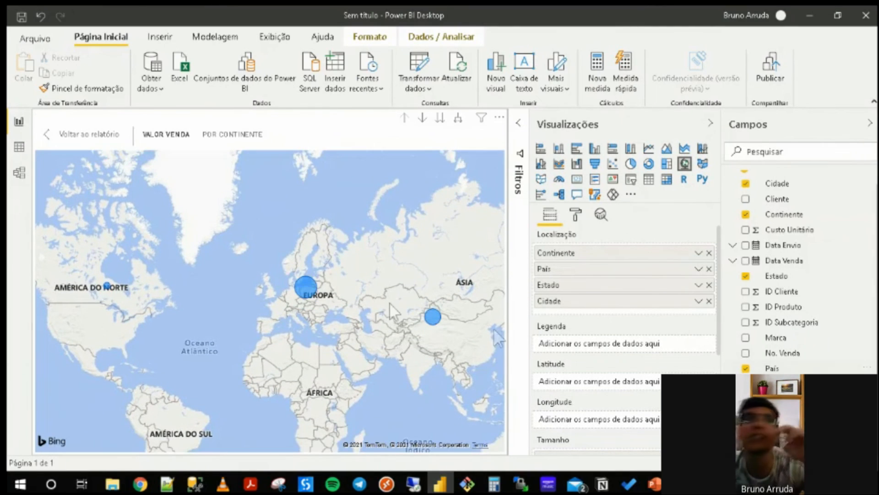
Free up room for the enlarged map and expand all its locations one hierarchy level down, to Continente and País.
click(710, 123)
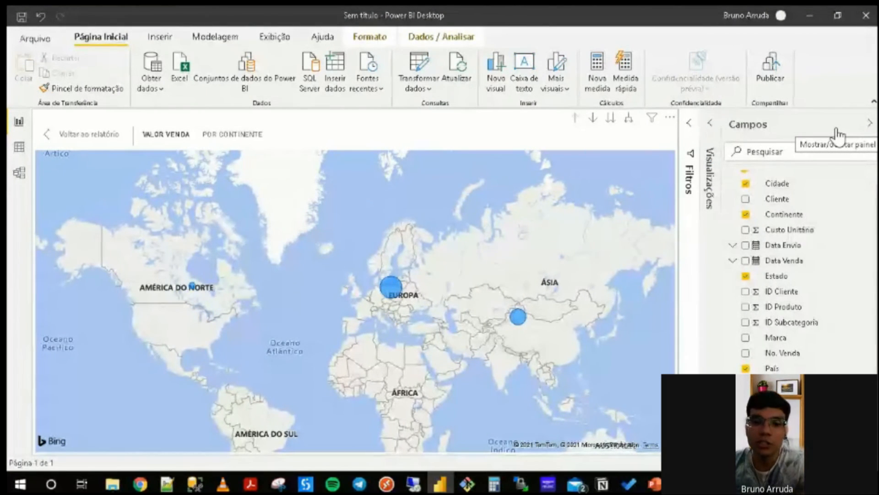
click(869, 123)
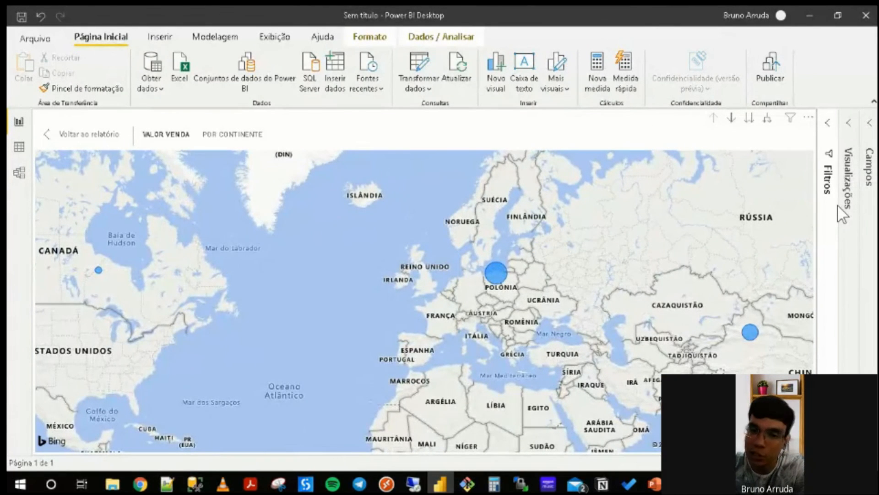
click(848, 125)
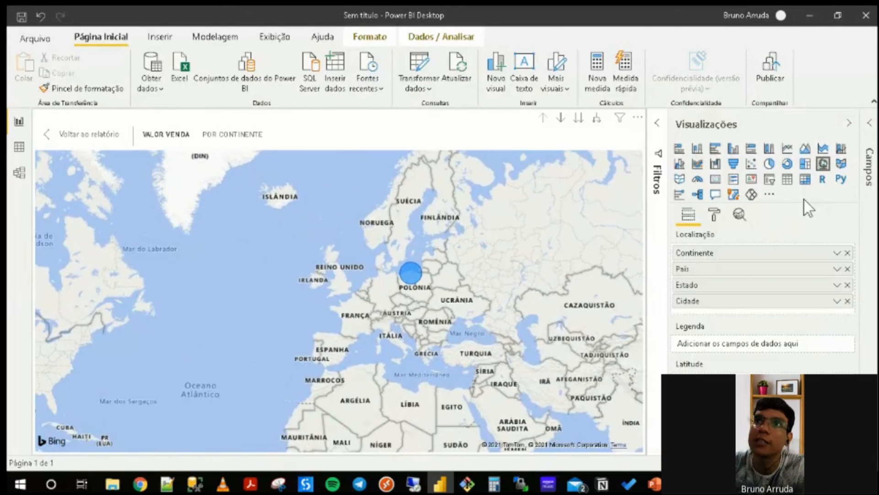
drag(673, 249, 742, 267)
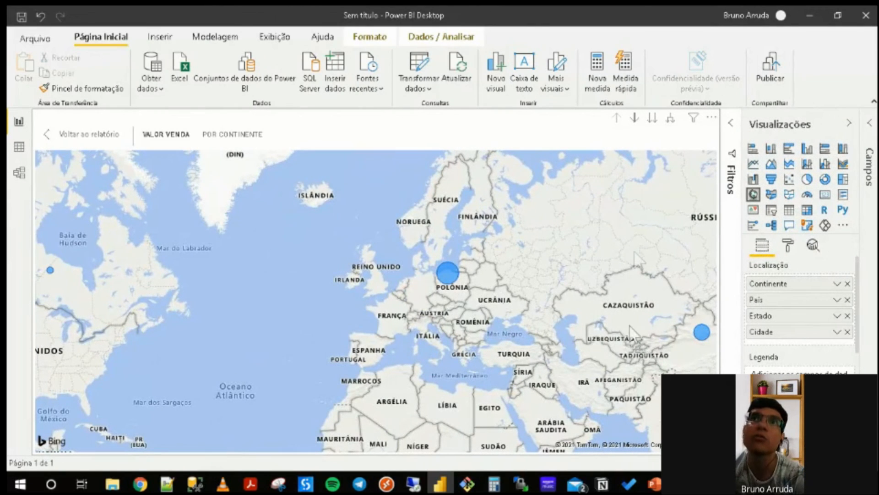
click(669, 120)
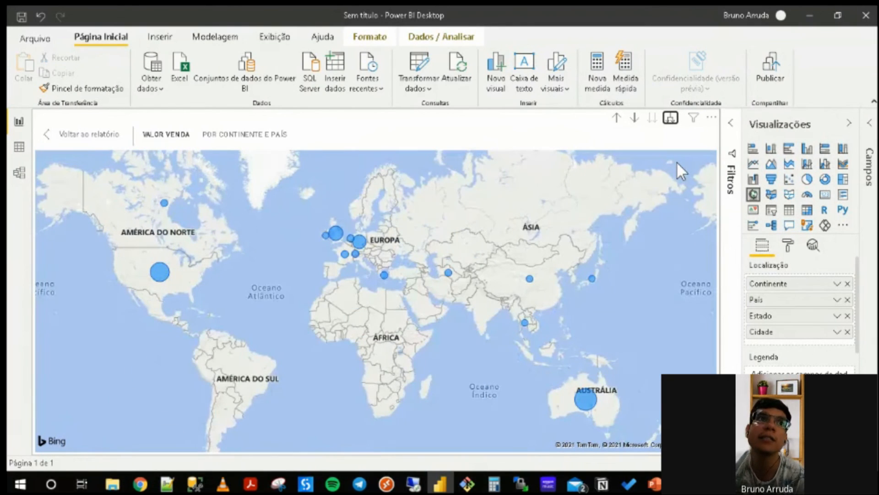
Expand all the map's locations down through Estado to Cidade and inspect the city bubbles over Europe, including Berlin.
click(670, 119)
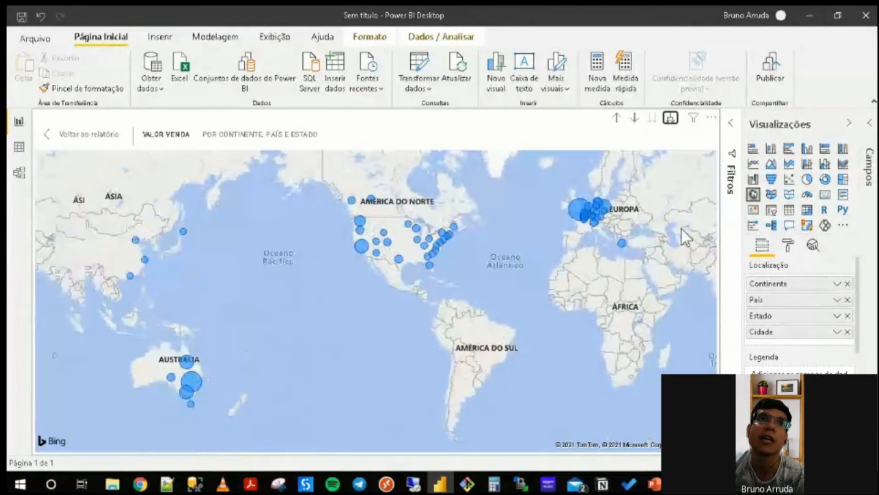
click(670, 120)
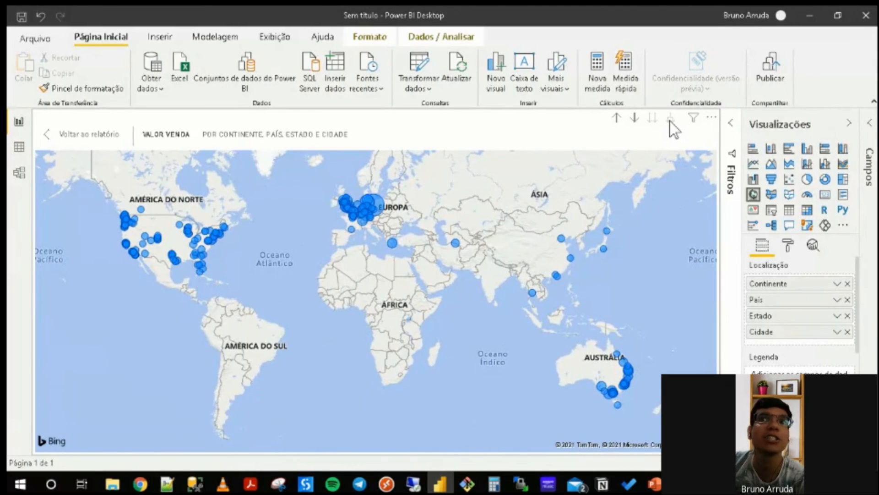
scroll(365, 216, up, 5)
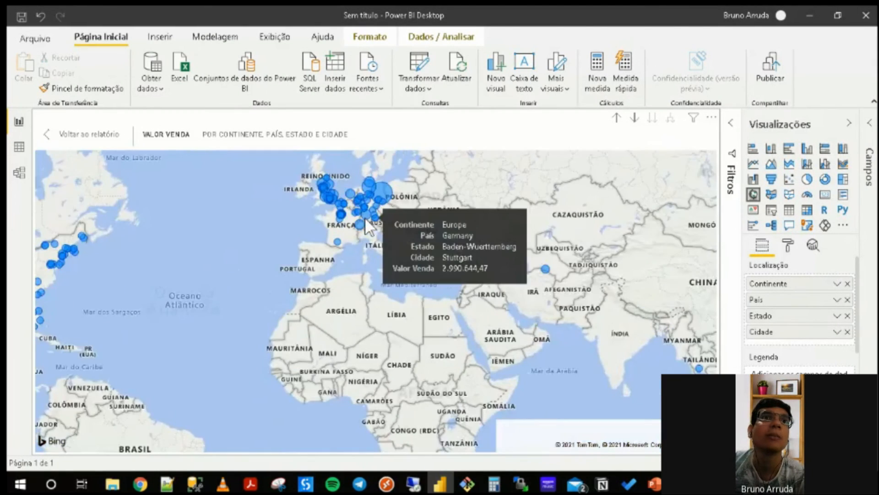
scroll(345, 214, up, 1)
drag(331, 206, 336, 326)
scroll(336, 326, down, 2)
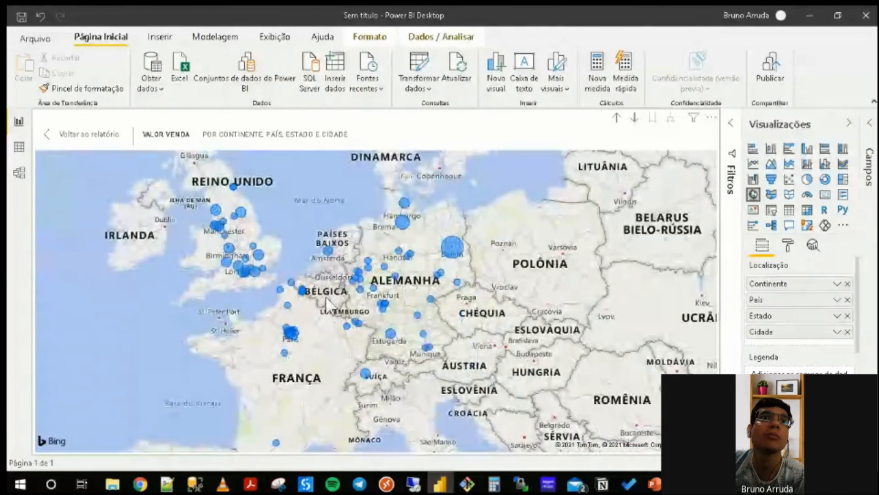
scroll(778, 357, down, 5)
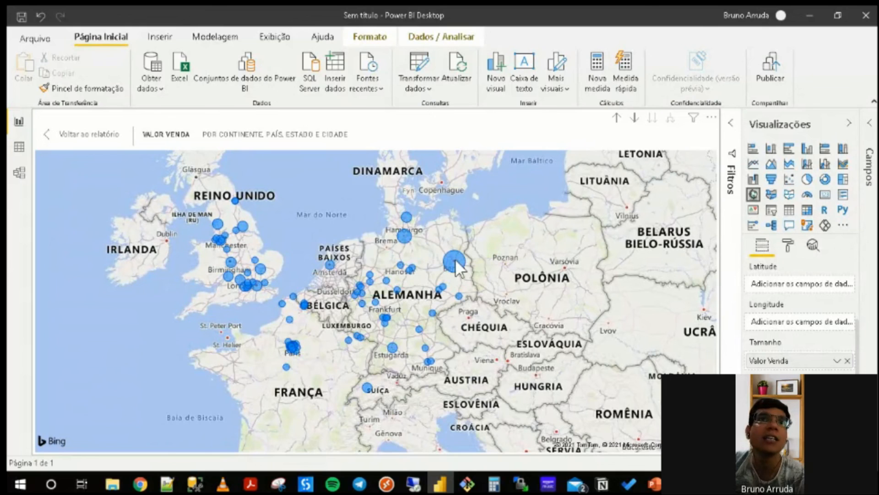
mouse_move(455, 260)
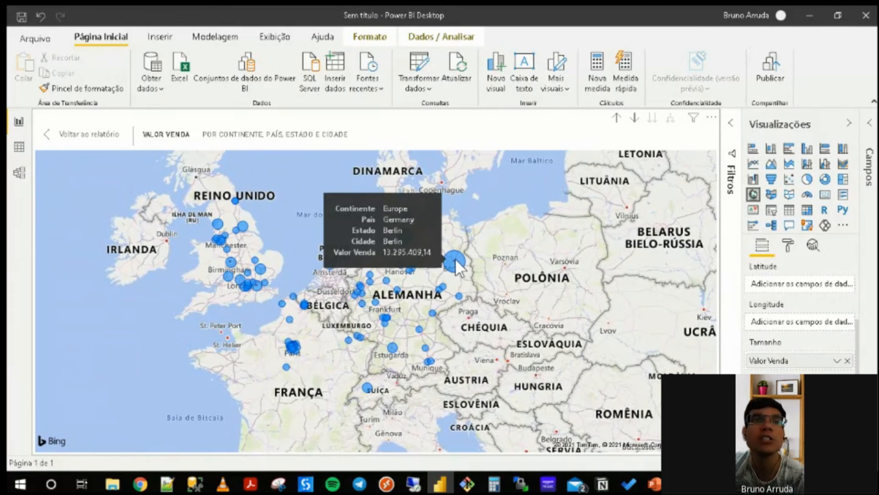
Widen the map's formatting options and try category labels on the bubbles, switching them off again.
click(788, 247)
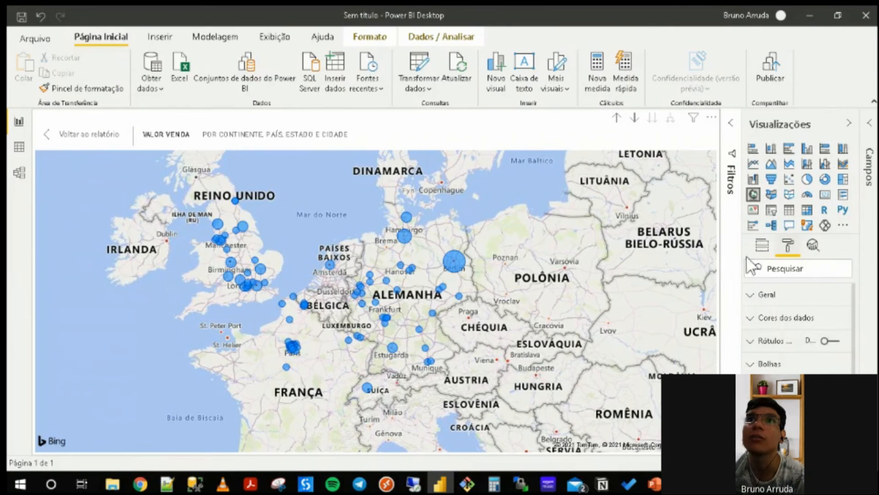
drag(743, 264, 688, 251)
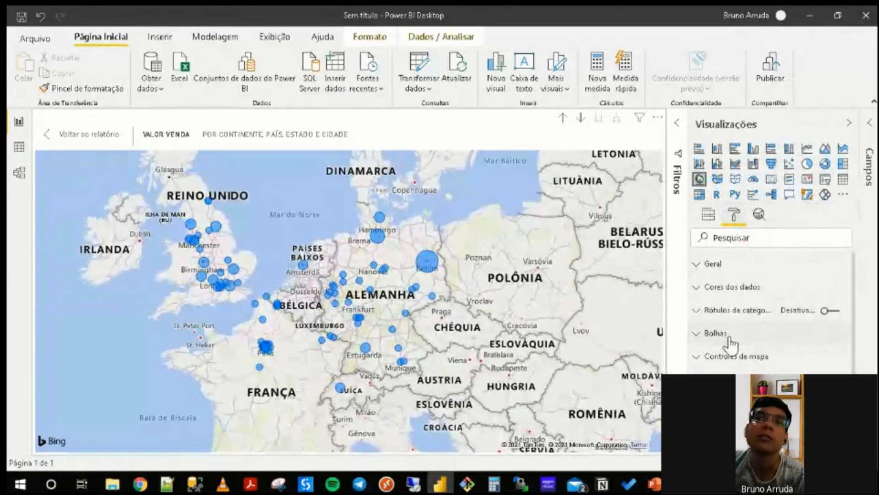
click(831, 312)
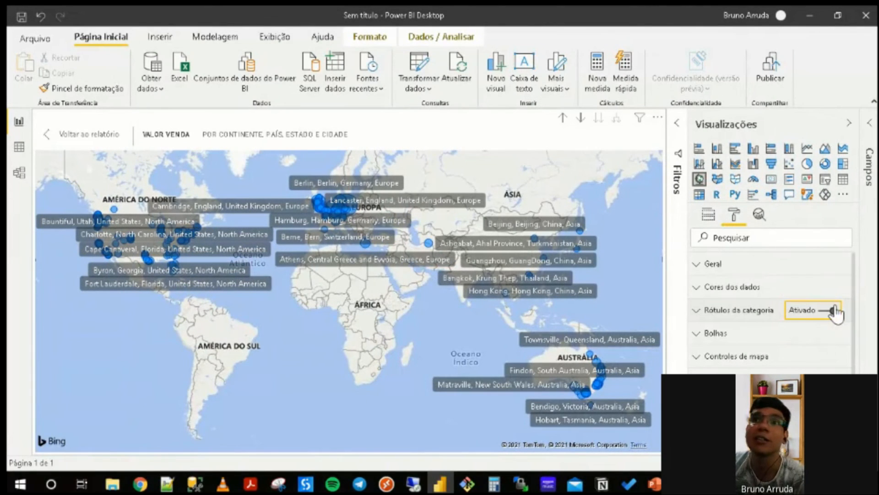
click(832, 311)
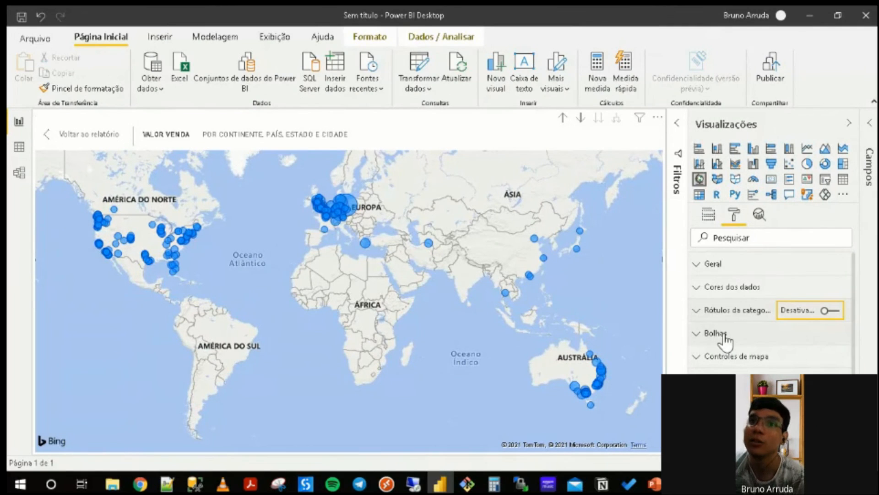
Try a larger bubble size on the map and examine the bubbles over the United Kingdom and Germany.
click(725, 336)
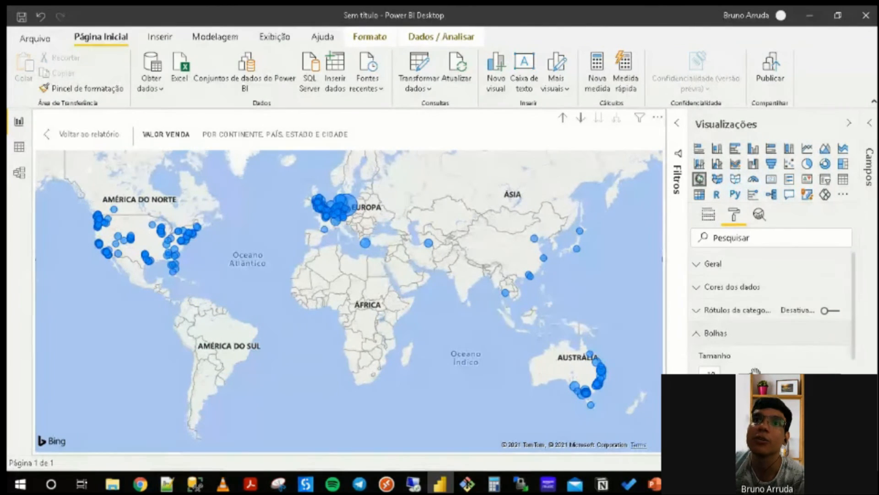
drag(755, 374, 770, 375)
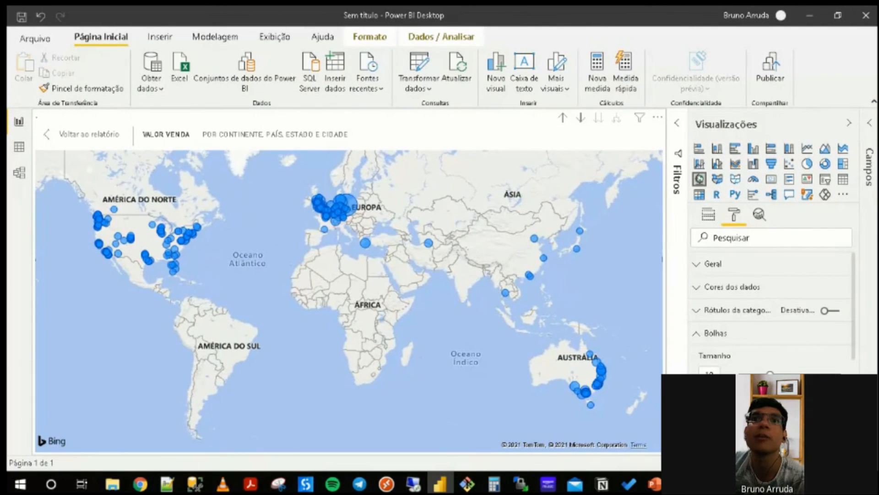
scroll(344, 208, up, 3)
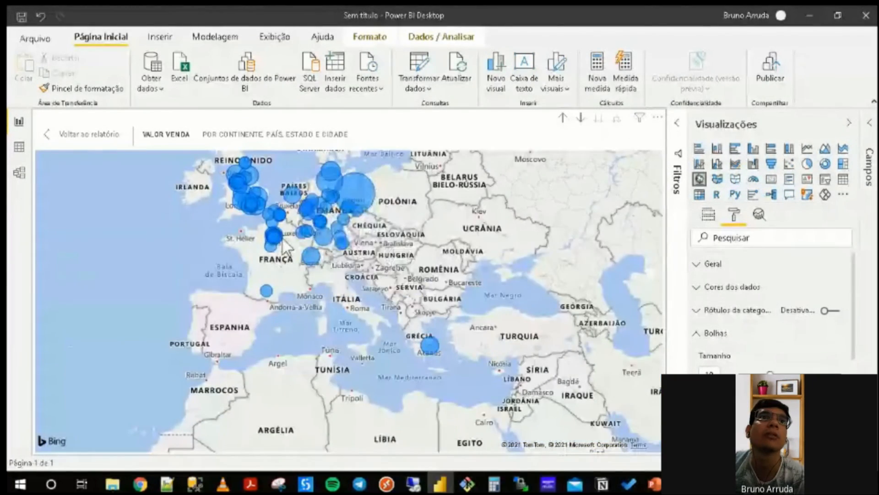
scroll(283, 240, up, 2)
drag(309, 185, 342, 350)
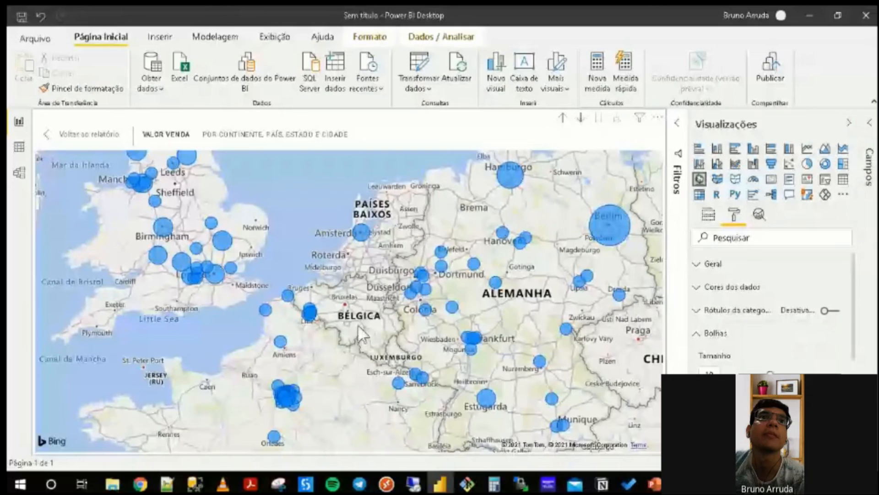
drag(368, 306, 366, 332)
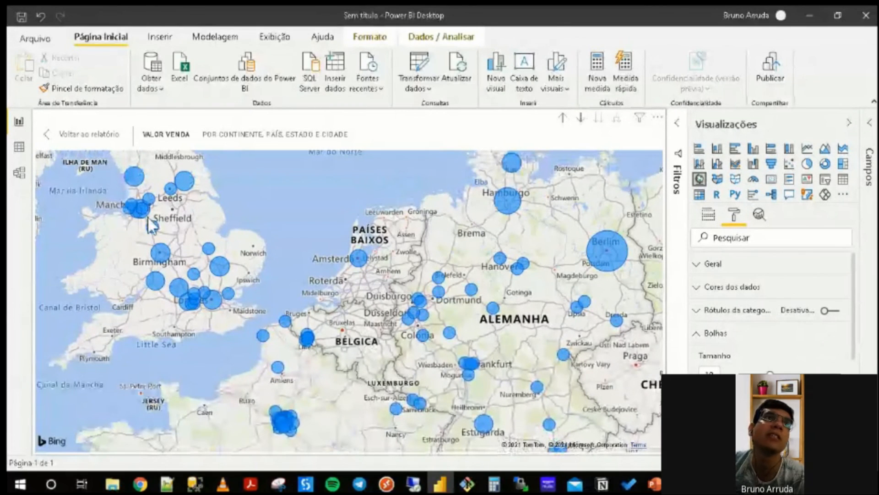
Reduce the map's bubble size and check the smaller bubbles over Germany.
scroll(341, 219, down, 5)
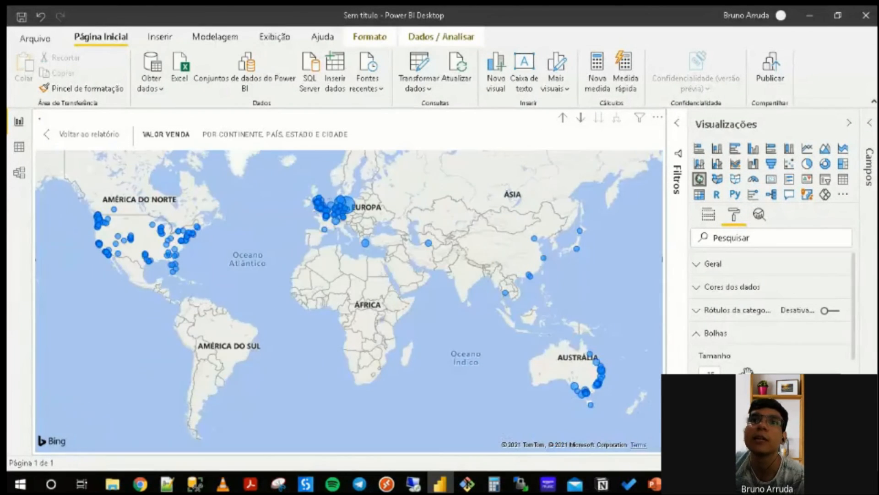
scroll(341, 219, up, 5)
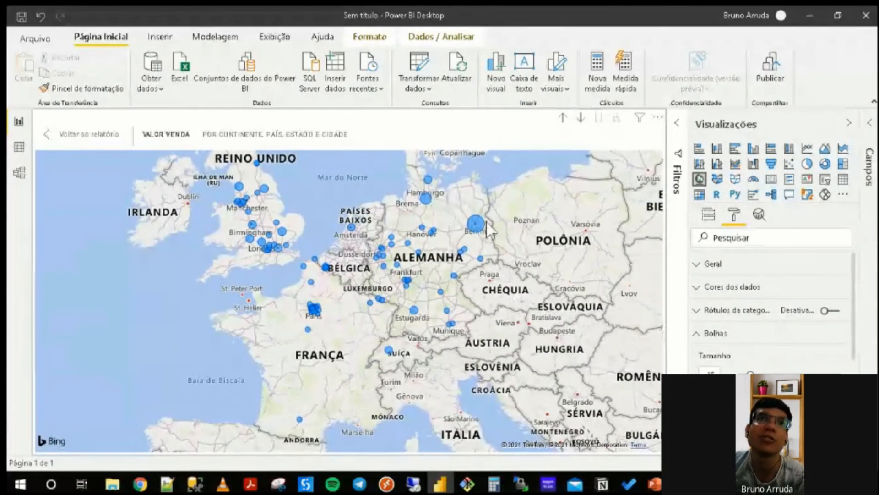
mouse_move(427, 201)
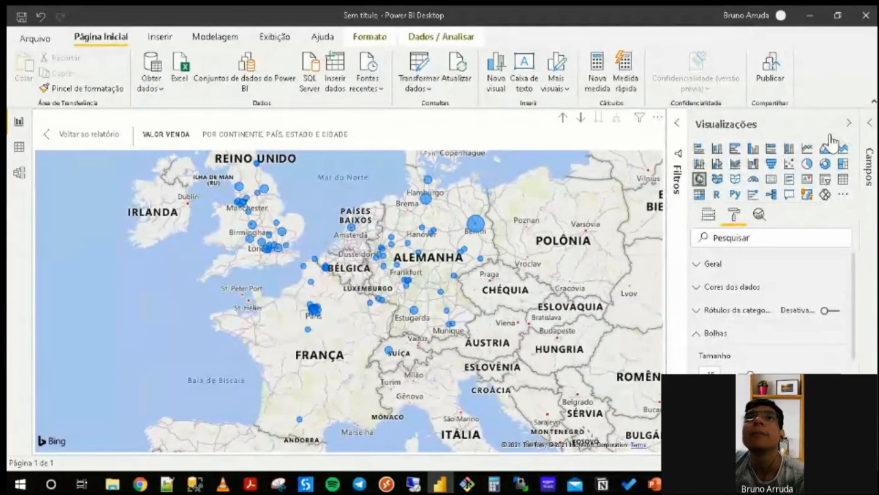
Return from the enlarged map to the report page and drill the map back up to Continente.
click(848, 123)
click(71, 140)
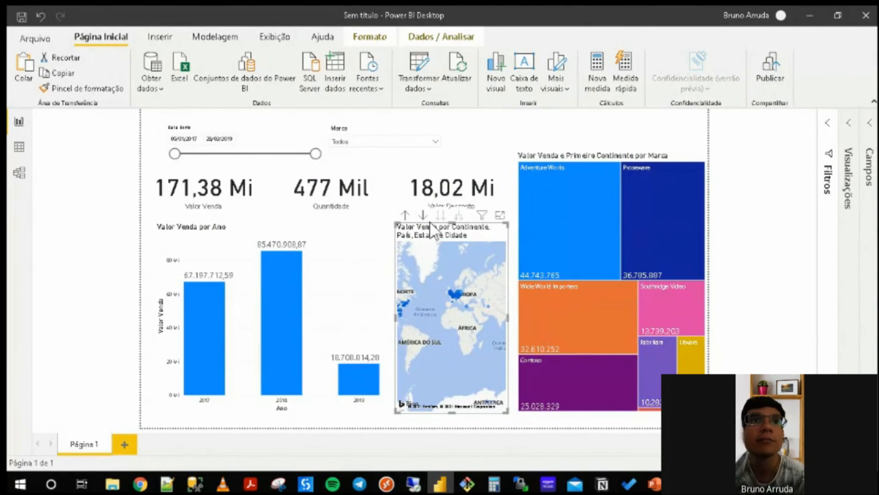
click(404, 215)
click(405, 215)
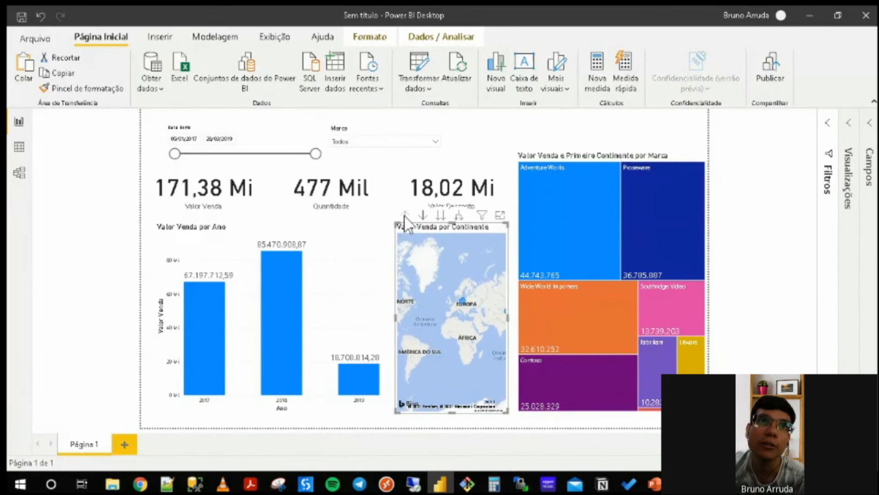
Enlarge the map again and step through its País, Estado and Cidade levels separately, checking the city bubbles in South America and Greece.
click(499, 221)
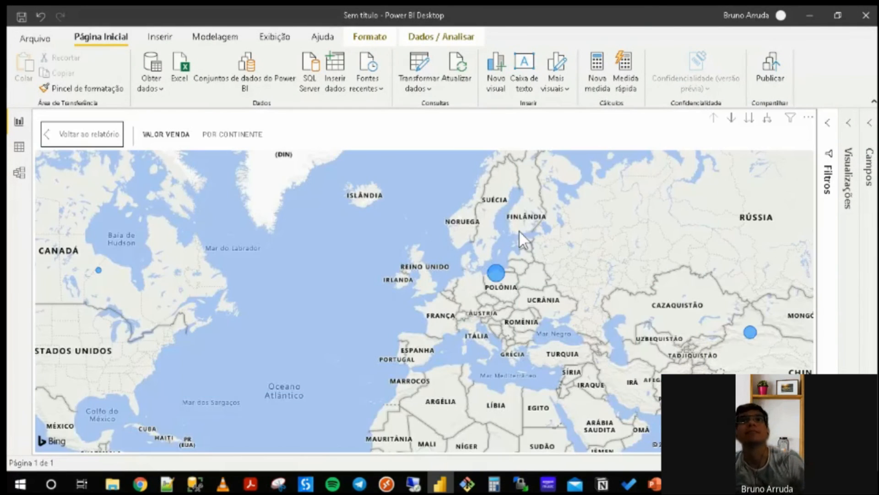
click(752, 120)
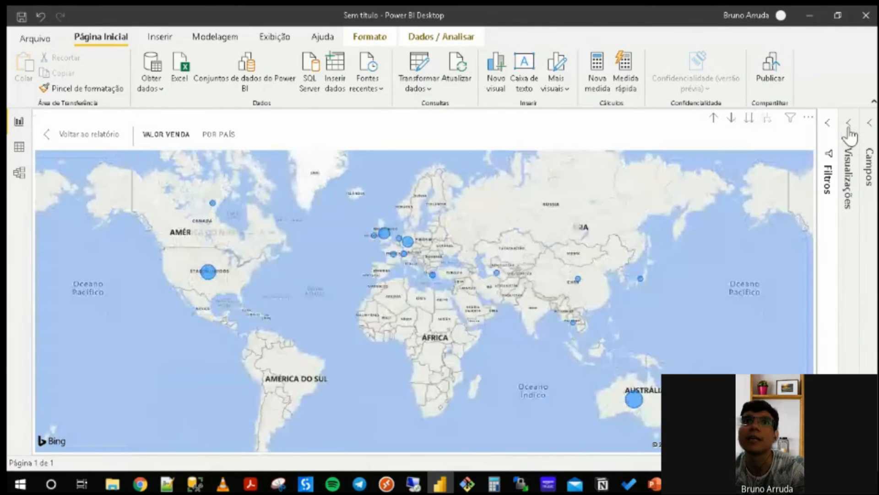
click(848, 179)
click(708, 213)
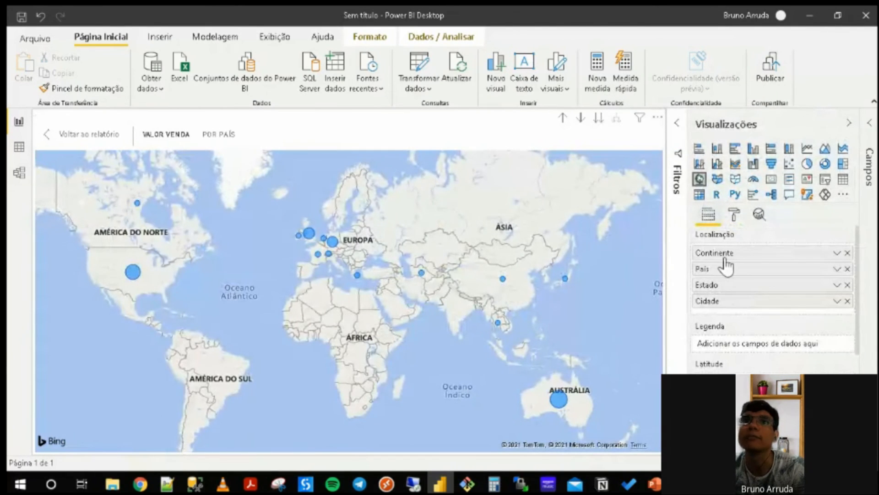
click(598, 124)
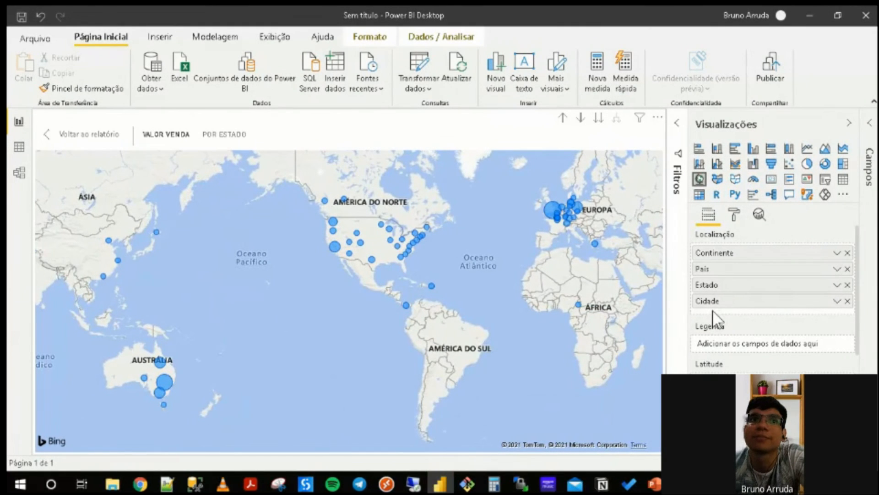
click(597, 120)
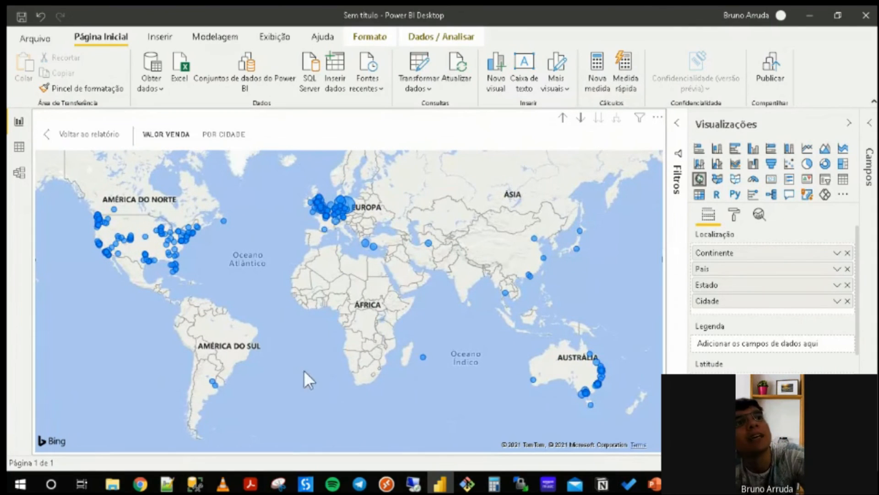
mouse_move(210, 378)
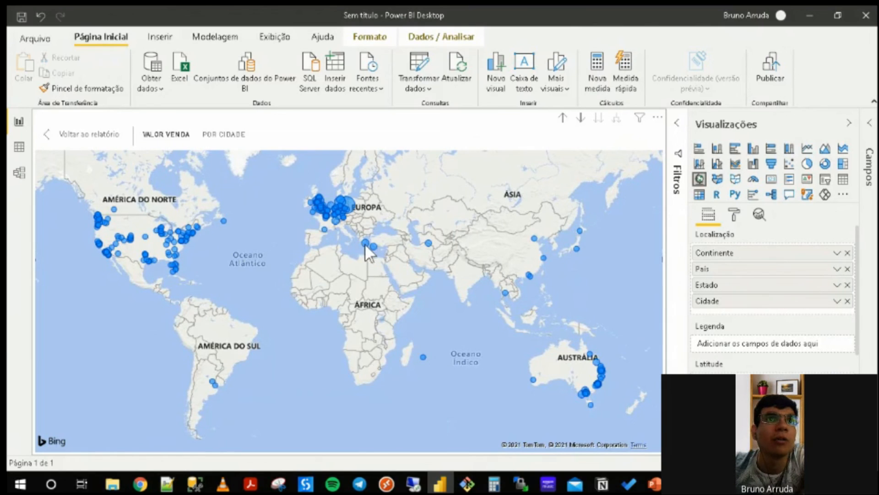
mouse_move(364, 243)
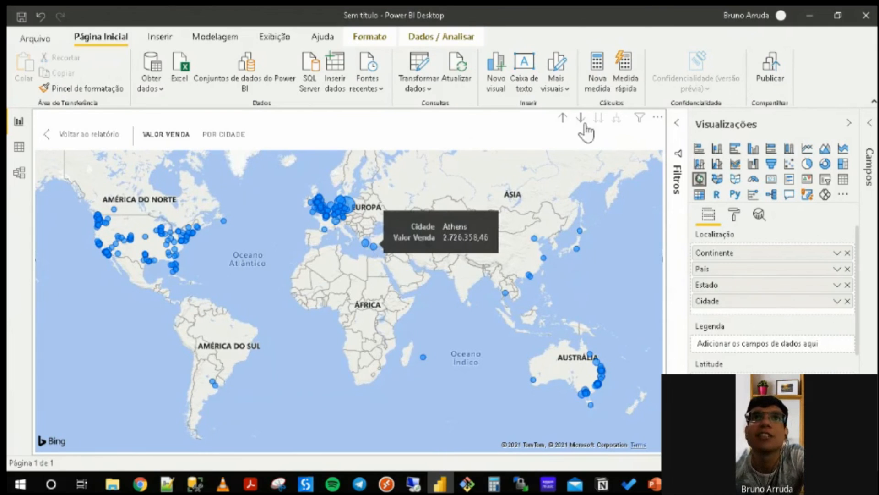
Drill the map up to Continente, expand its whole hierarchy down to Cidade, and go back to the report page with nothing selected.
click(563, 118)
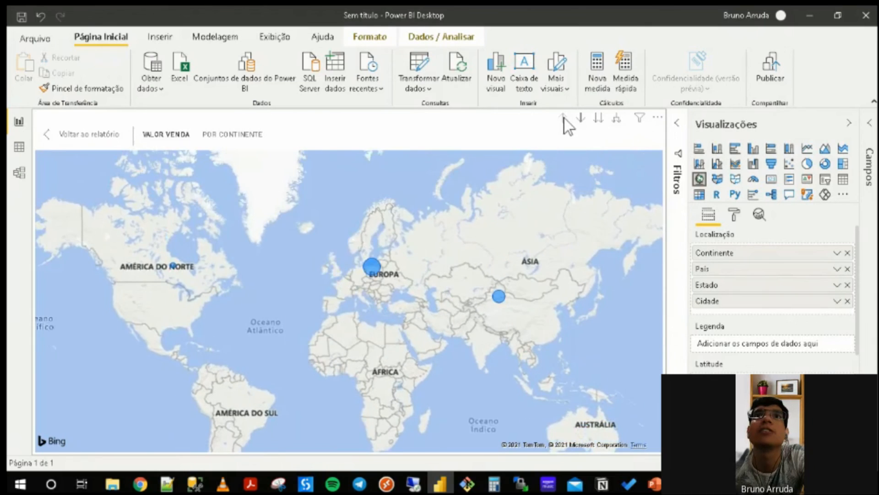
click(617, 119)
click(617, 118)
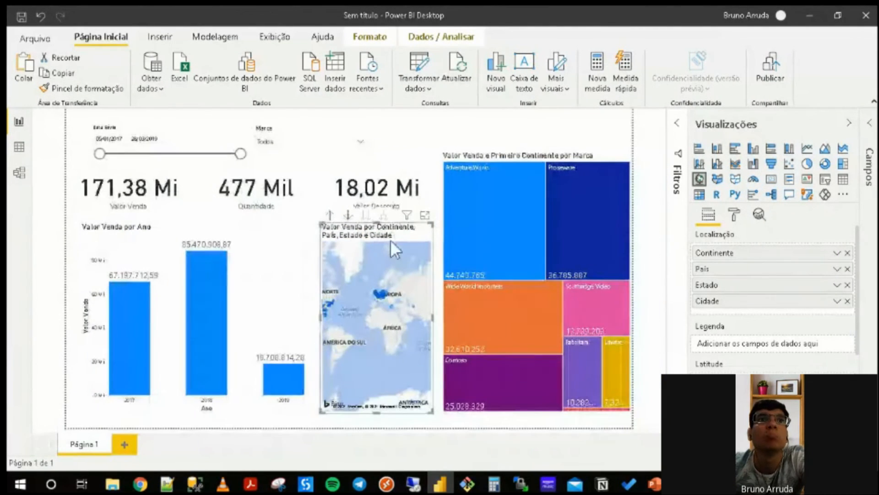
click(435, 147)
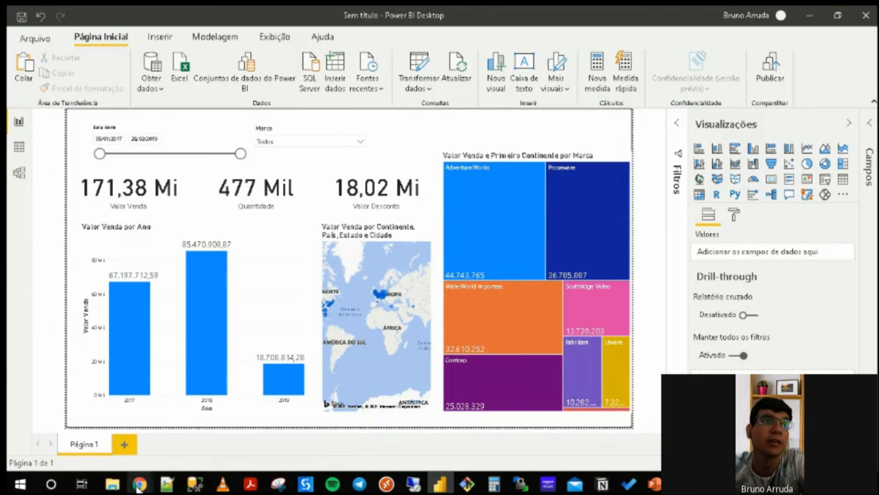
Switch to an open Chrome window.
mouse_move(139, 488)
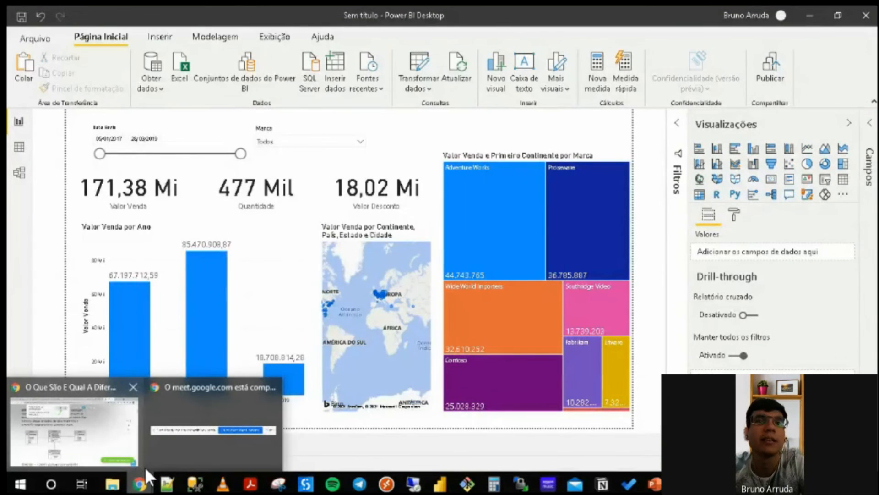